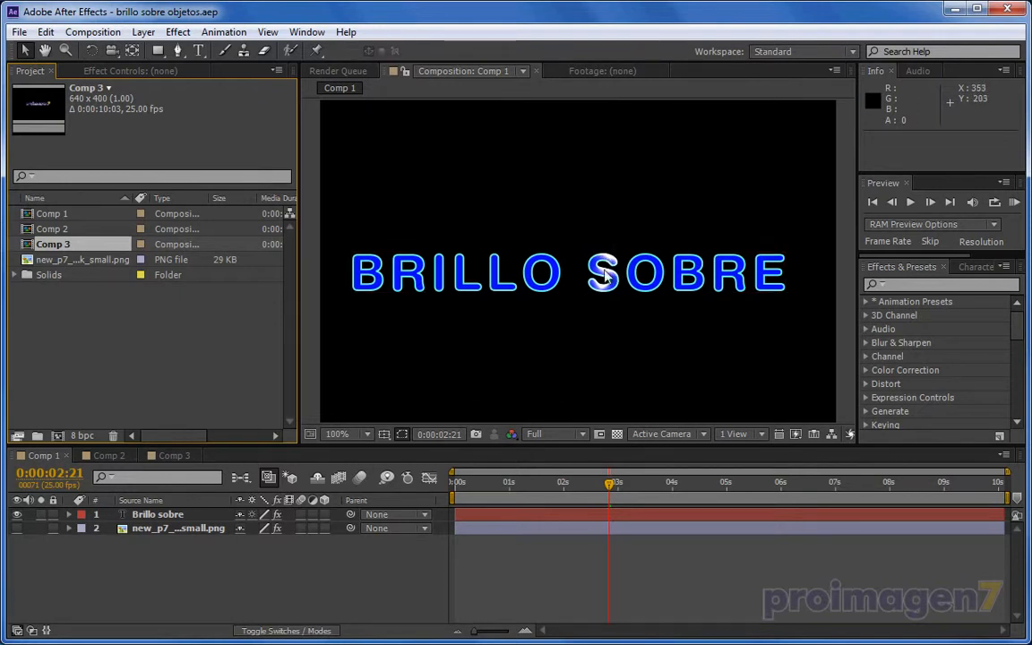
Compare the shine over the text around 0:00:02:22 in Comp 1 and Comp 2, examining the letter S at 200% magnification.
{"action": "left_click_drag", "start_coordinate": [539, 491], "coordinate": [612, 500]}
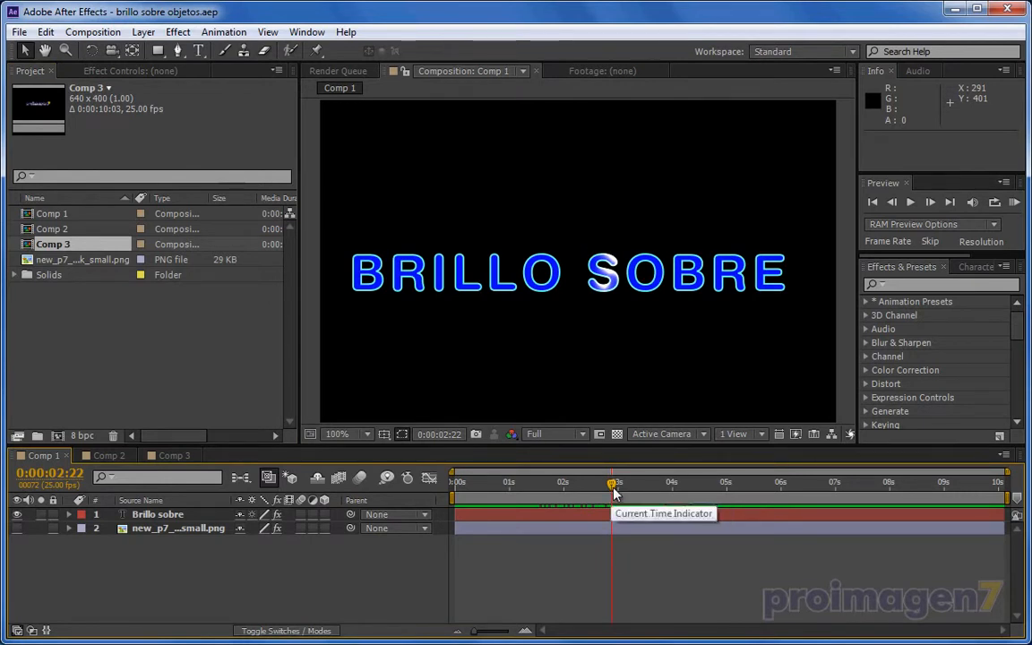
{"action": "left_click_drag", "start_coordinate": [613, 490], "coordinate": [611, 490]}
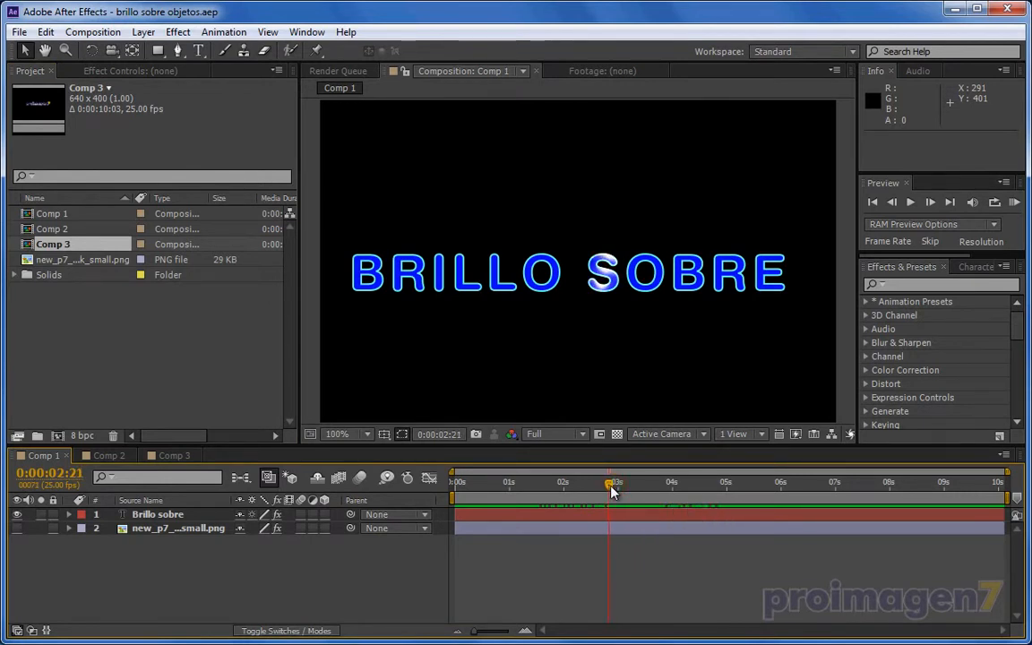
{"action": "key", "text": "period"}
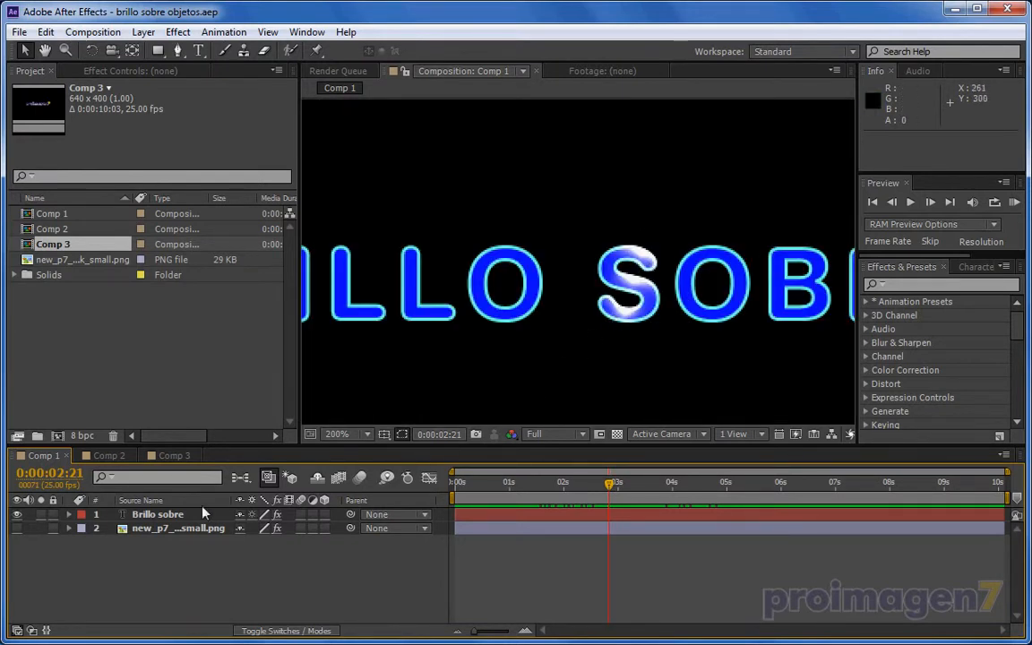
{"action": "left_click", "coordinate": [109, 456]}
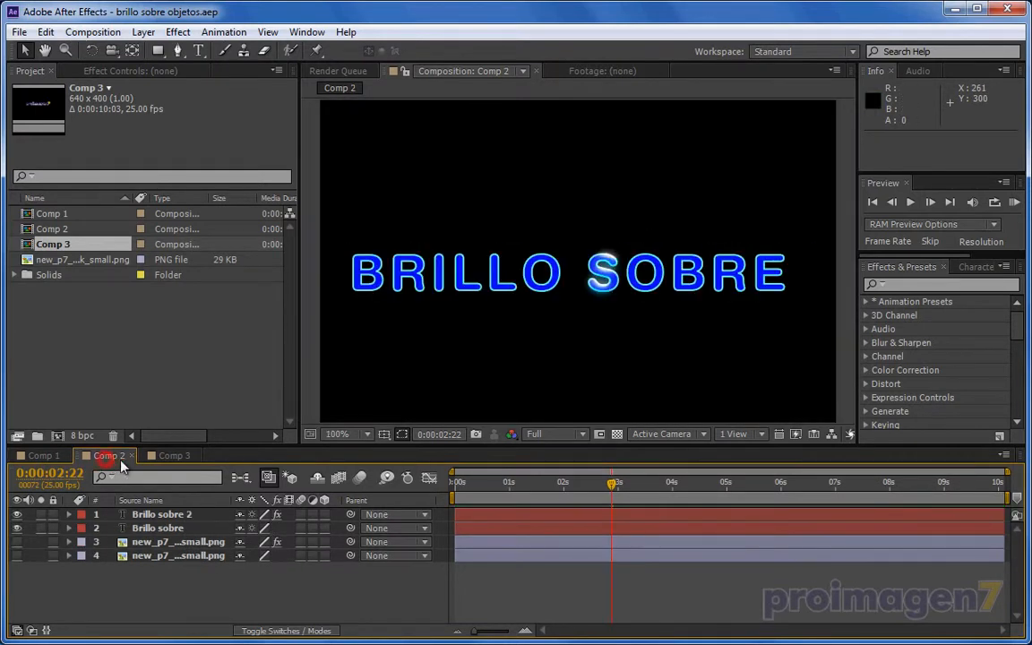
{"action": "left_click_drag", "start_coordinate": [523, 488], "coordinate": [614, 492]}
{"action": "scroll", "coordinate": [610, 297], "scroll_direction": "up", "scroll_amount": 1}
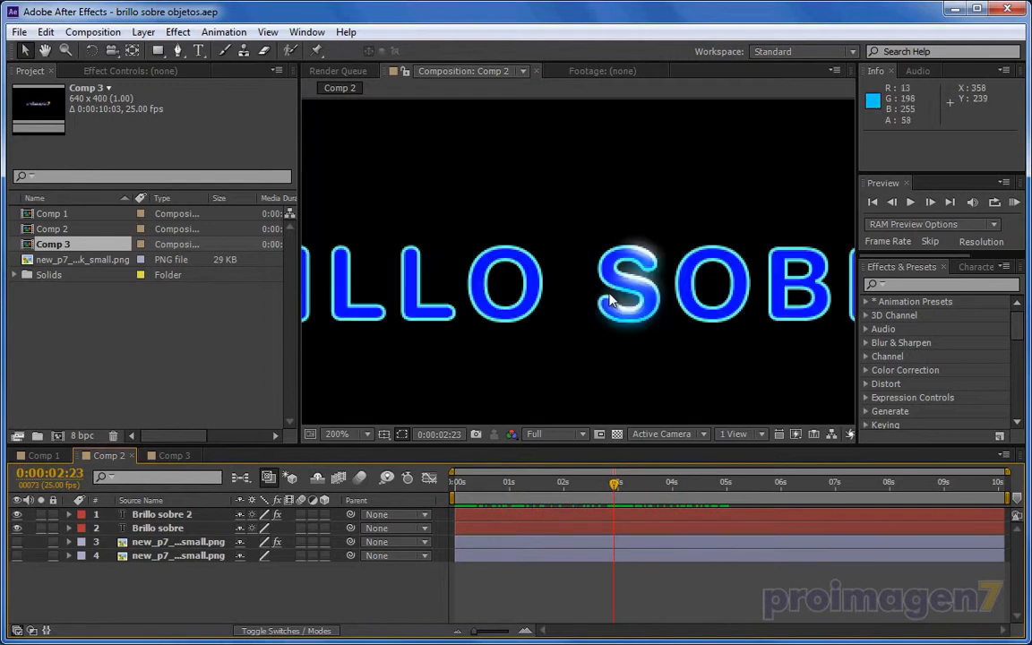
{"action": "left_click", "coordinate": [44, 456]}
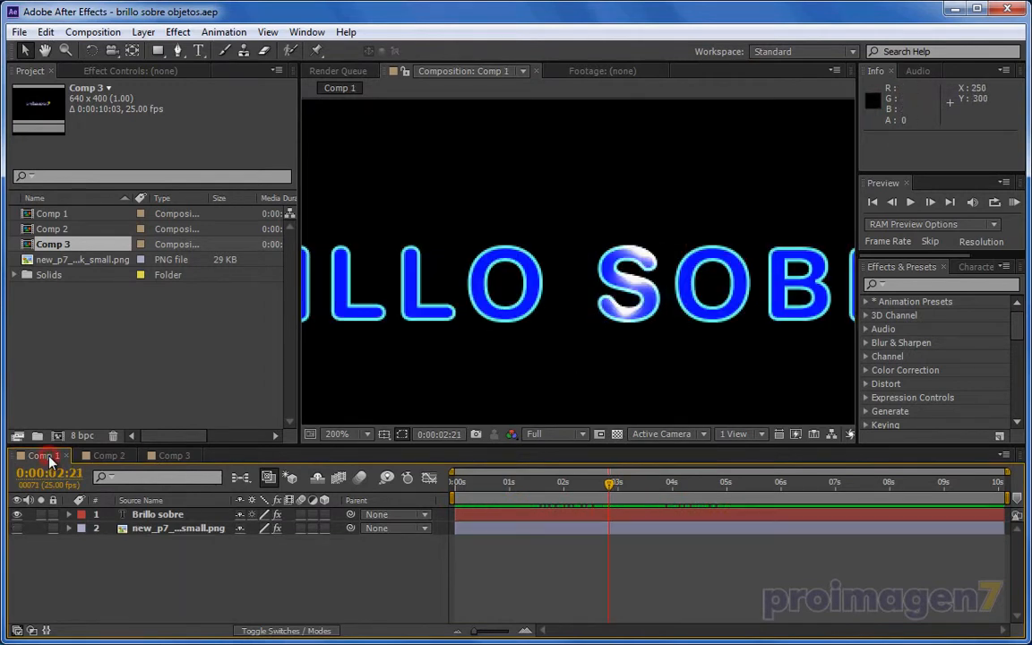
{"action": "left_click", "coordinate": [97, 456]}
{"action": "left_click", "coordinate": [56, 456]}
{"action": "left_click", "coordinate": [112, 456]}
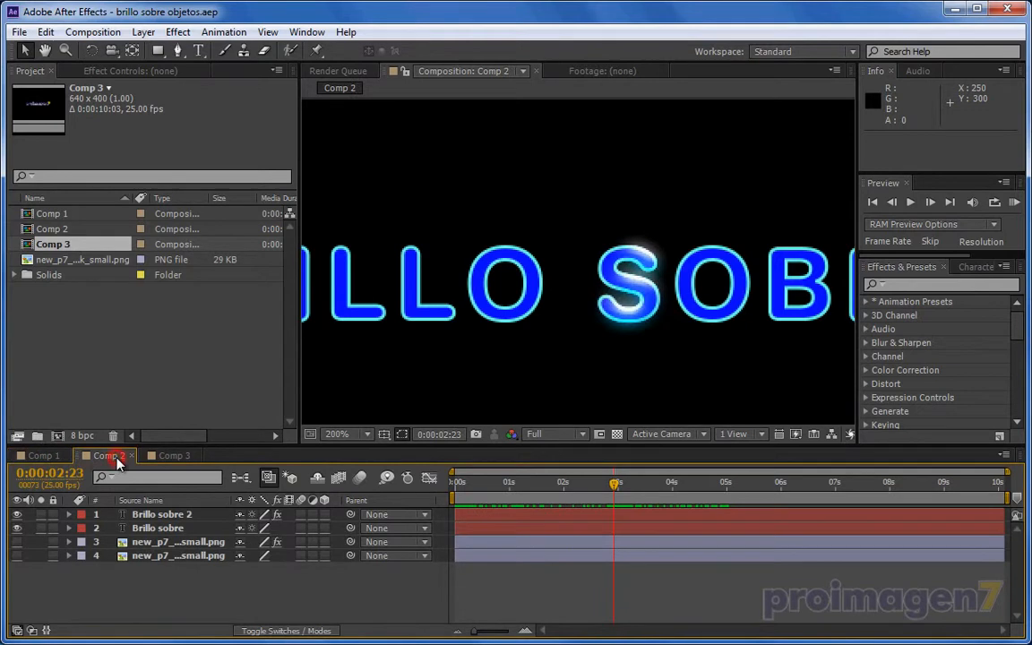
Review the lens flare and sparkle animation over the logo in Comp 3, and return the current time to 0:00:00:00.
{"action": "left_click", "coordinate": [170, 456]}
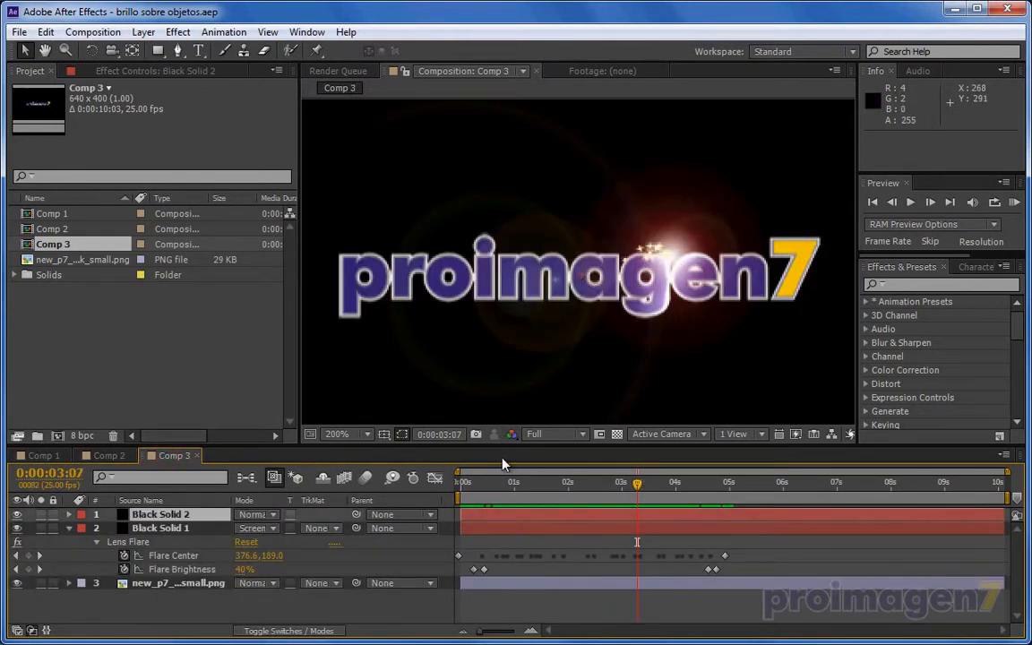
{"action": "left_click_drag", "start_coordinate": [461, 483], "coordinate": [495, 481]}
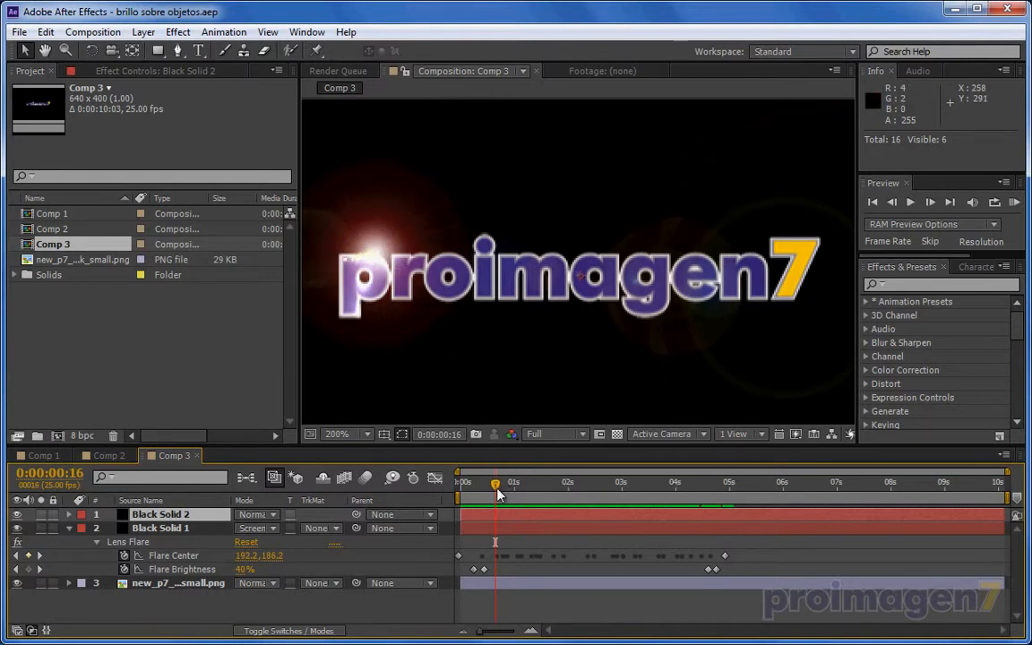
{"action": "left_click_drag", "start_coordinate": [498, 488], "coordinate": [519, 485]}
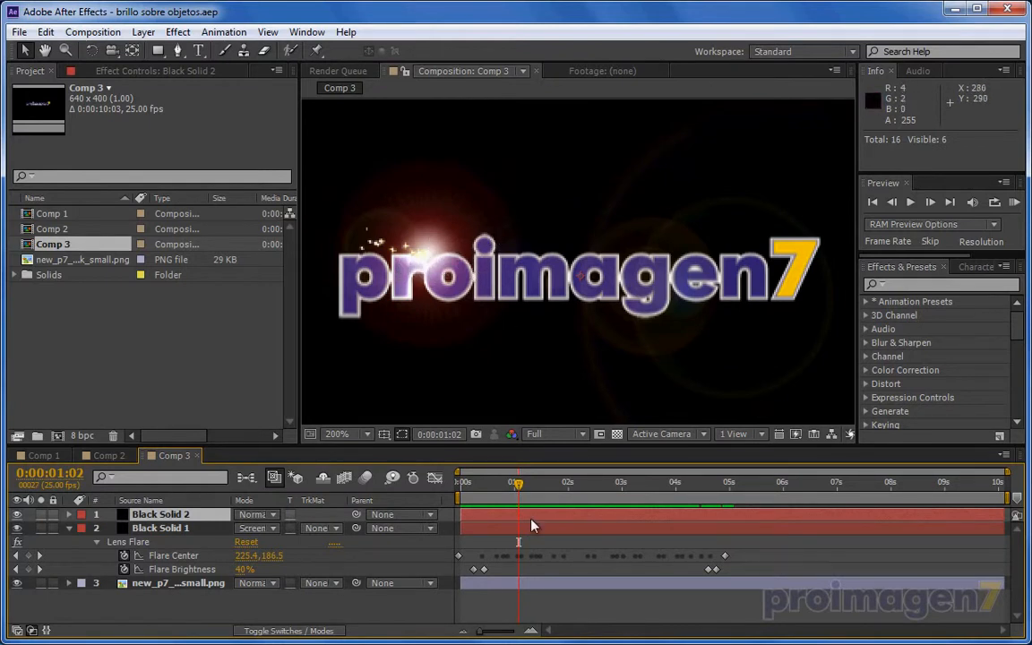
{"action": "left_click_drag", "start_coordinate": [519, 485], "coordinate": [615, 484]}
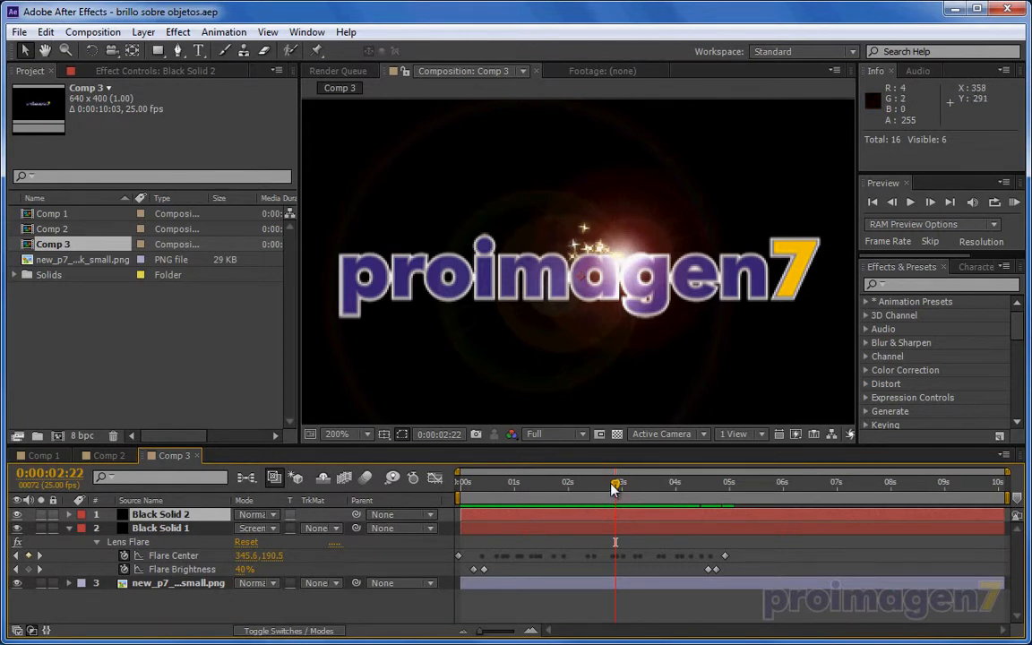
{"action": "left_click_drag", "start_coordinate": [615, 488], "coordinate": [389, 502]}
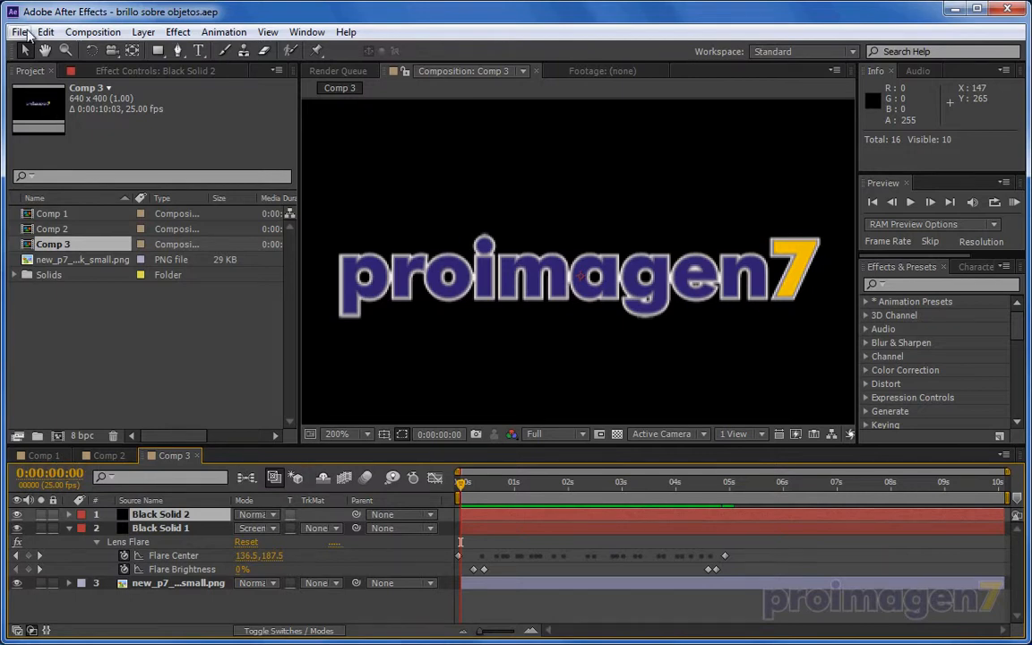
Create a new 640 x 400 px composition and set its view magnification to 100%.
{"action": "left_click", "coordinate": [92, 31]}
{"action": "left_click", "coordinate": [99, 51]}
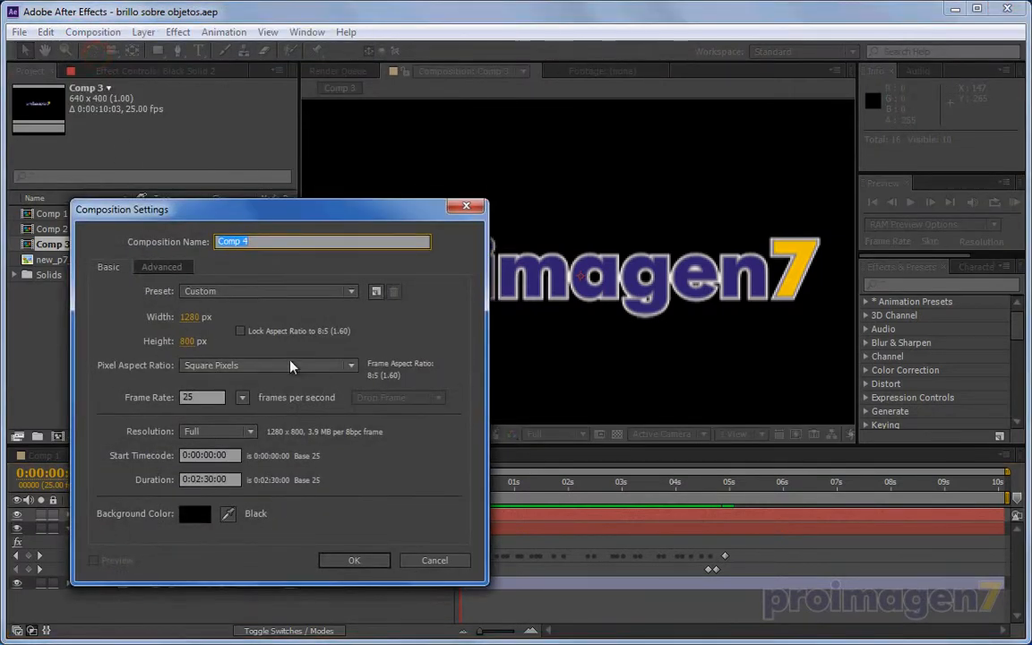
{"action": "left_click", "coordinate": [190, 316]}
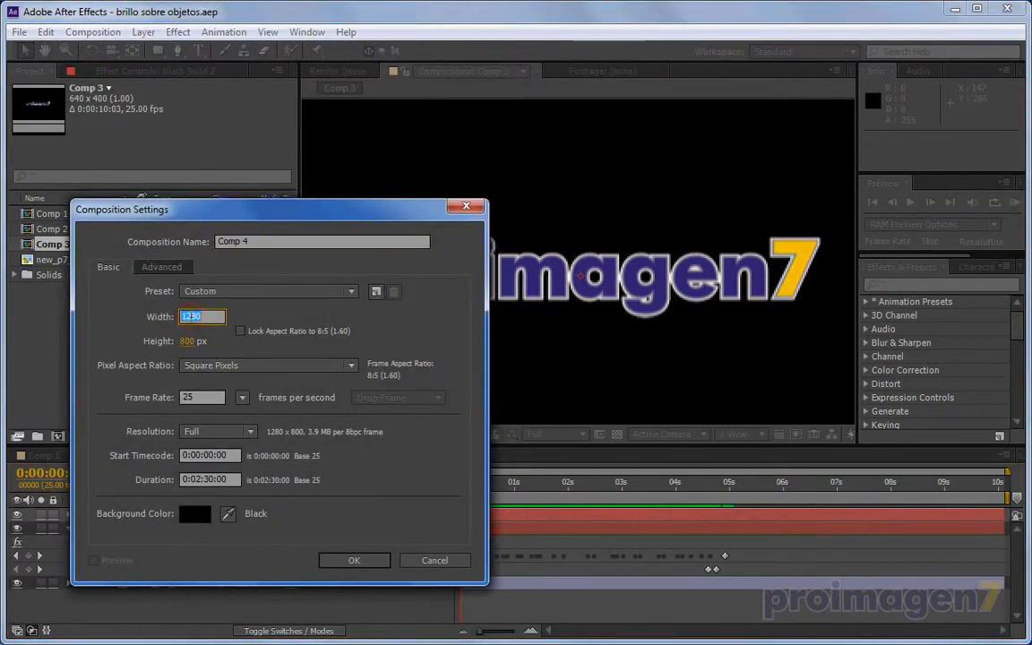
{"action": "type", "text": "640"}
{"action": "left_click", "coordinate": [188, 341]}
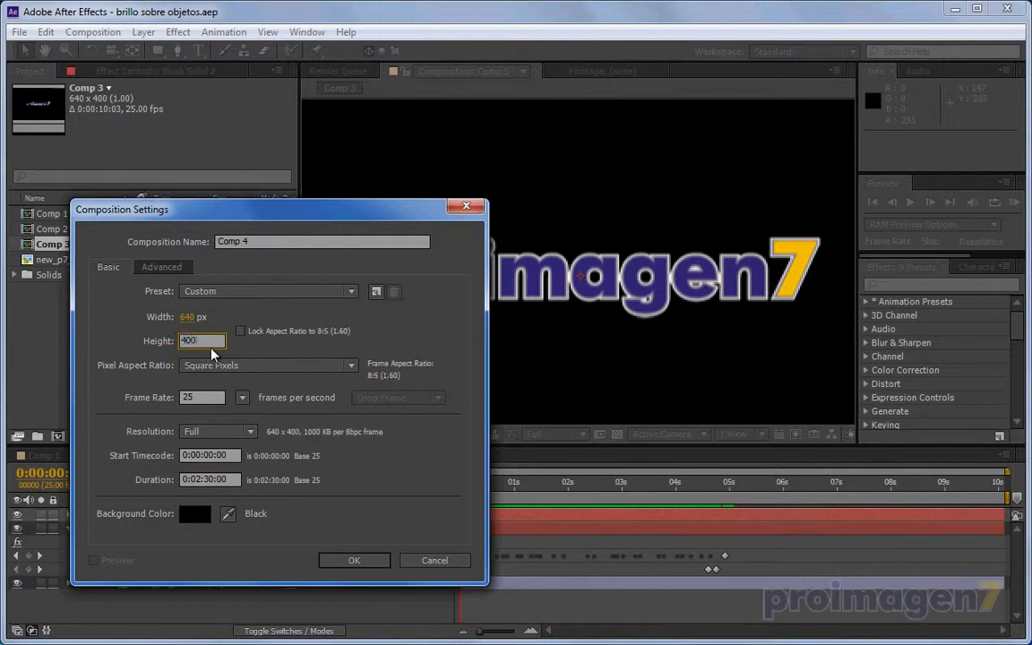
{"action": "type", "text": "400"}
{"action": "left_click", "coordinate": [352, 560]}
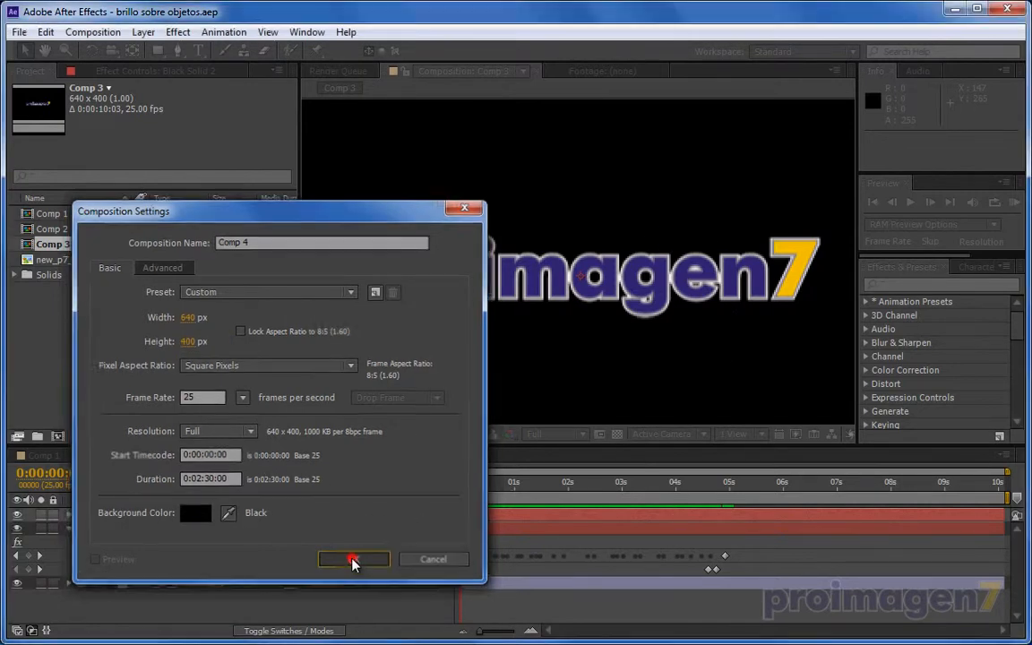
{"action": "left_click", "coordinate": [367, 434]}
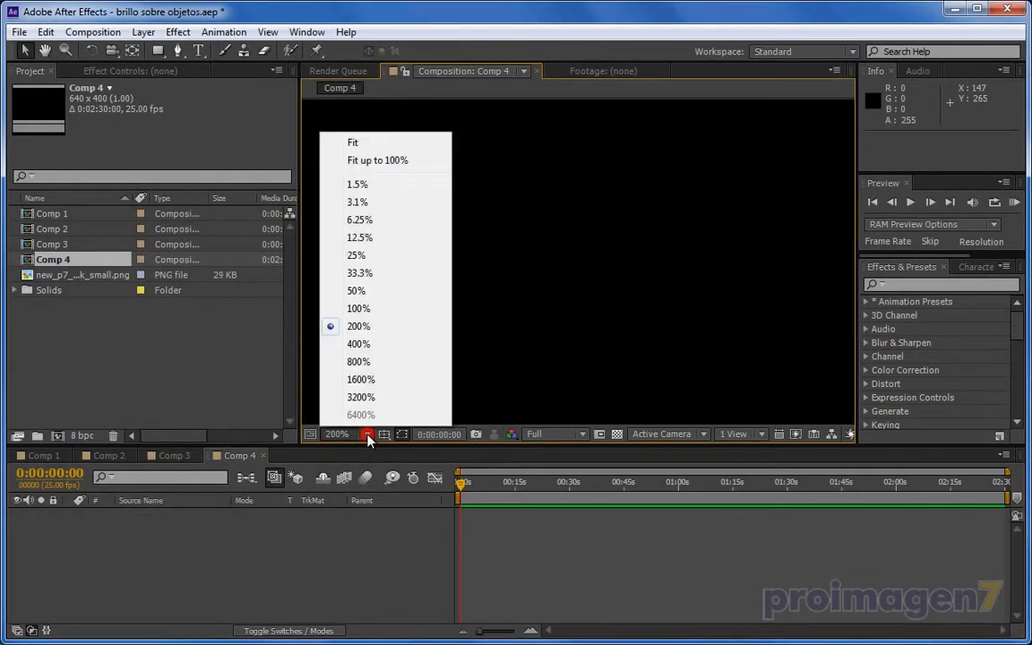
{"action": "left_click", "coordinate": [362, 308]}
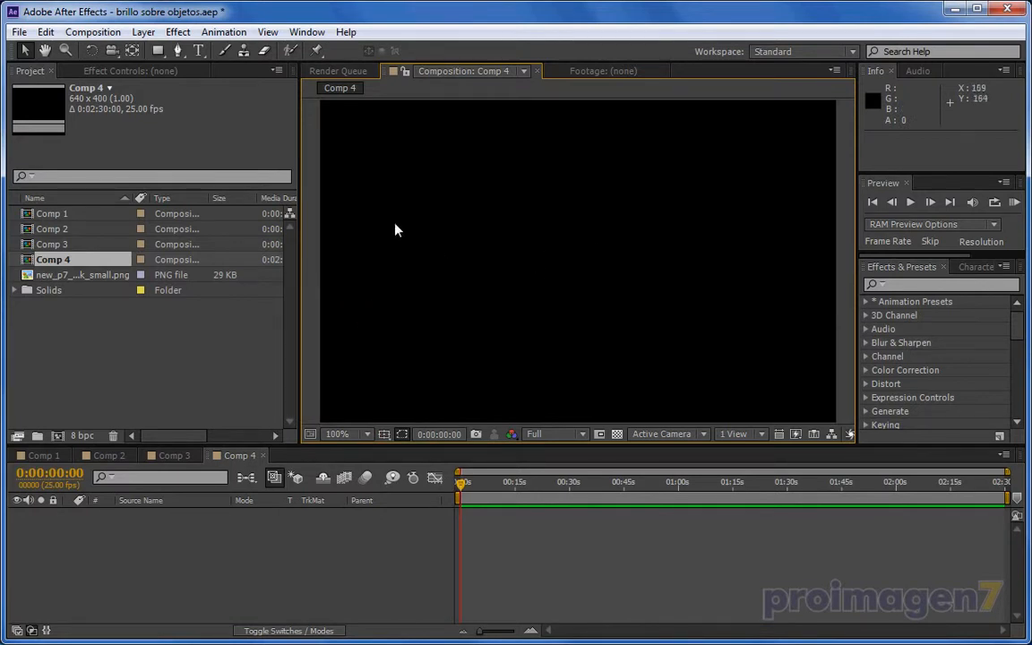
Add a text layer reading "TEXTO BRILLANTE" to the composition.
{"action": "left_click", "coordinate": [199, 51]}
{"action": "left_click", "coordinate": [372, 281]}
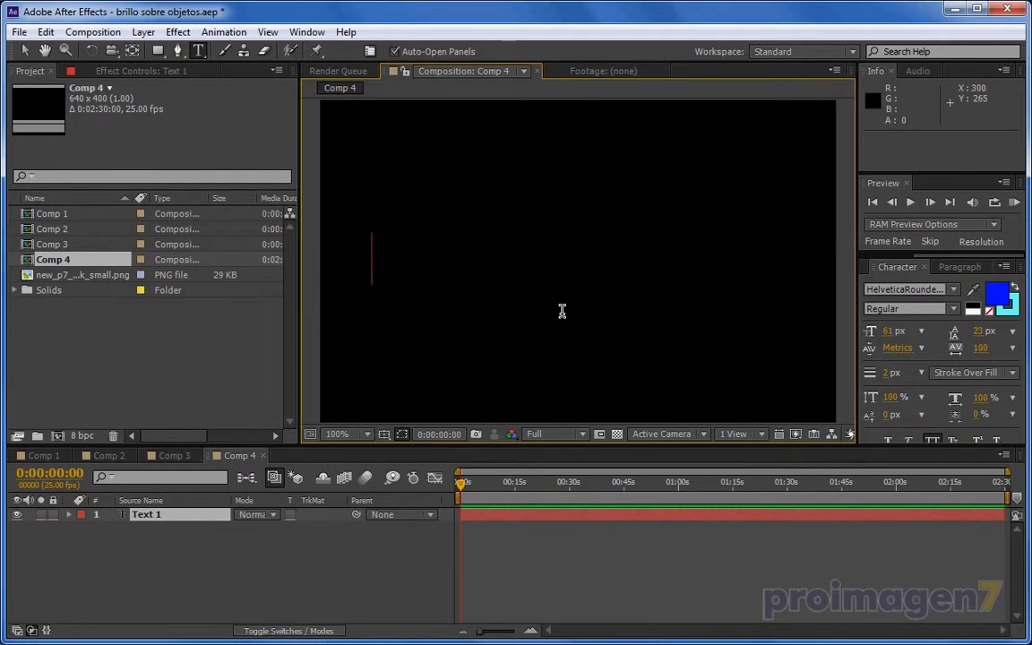
{"action": "type", "text": "TEXTO BR"}
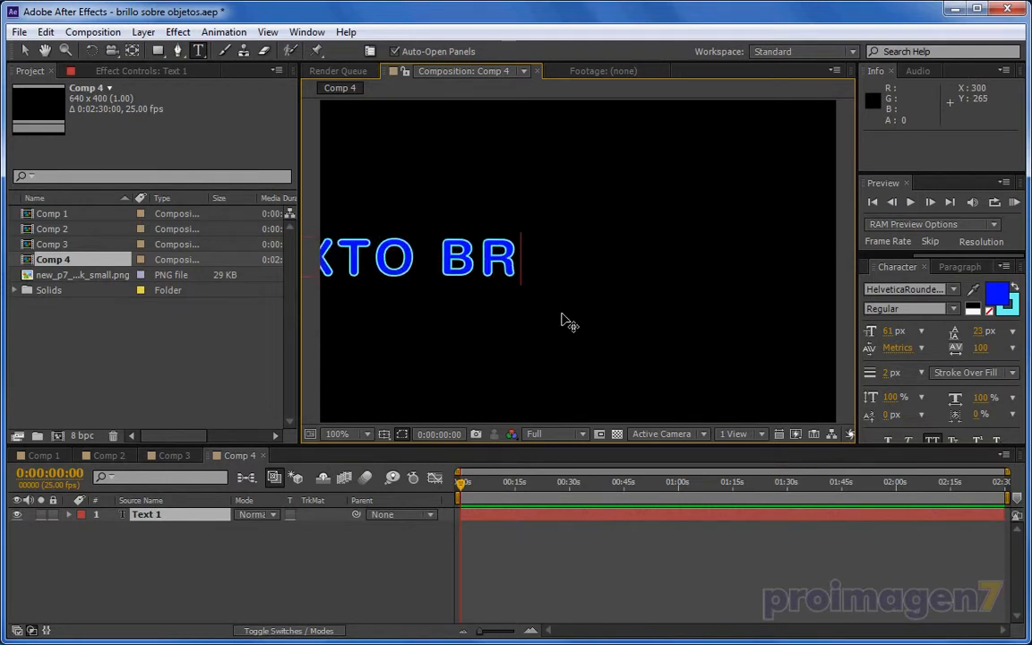
{"action": "type", "text": "ILLANTE"}
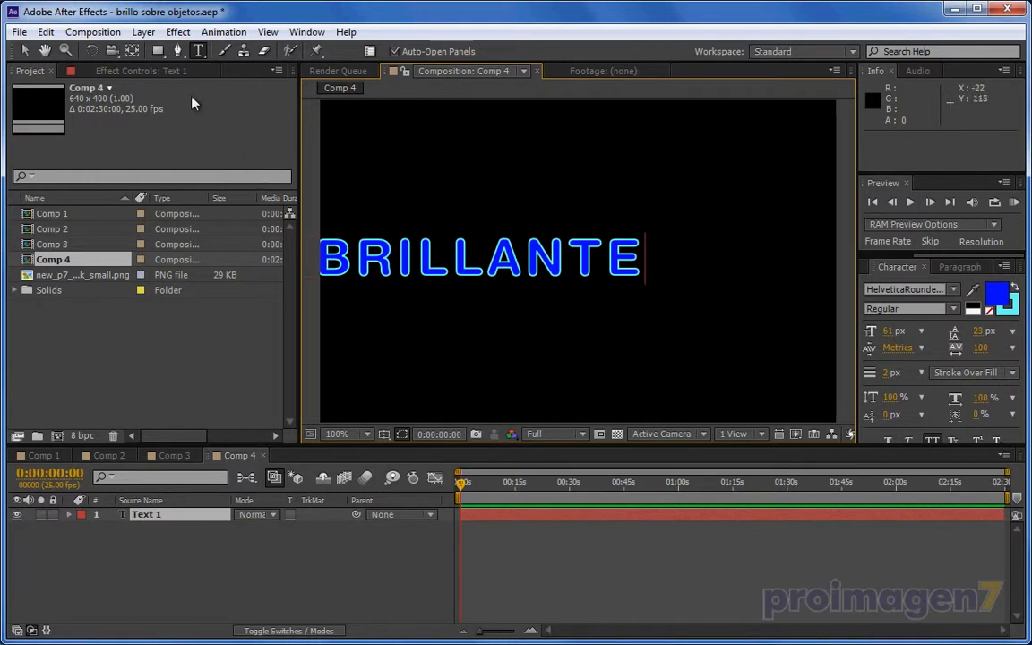
{"action": "left_click", "coordinate": [24, 50]}
Reduce the text's tracking to -6 and centre it in the frame at position 320, 219.
{"action": "left_click_drag", "start_coordinate": [592, 267], "coordinate": [817, 273]}
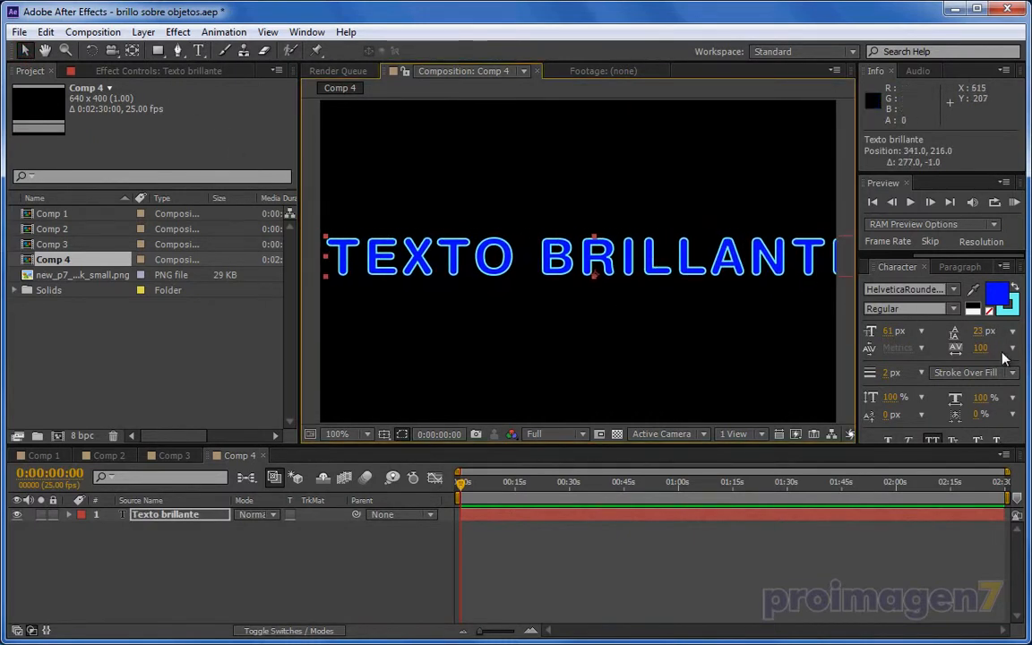
{"action": "left_click_drag", "start_coordinate": [983, 354], "coordinate": [903, 360]}
{"action": "left_click_drag", "start_coordinate": [645, 262], "coordinate": [626, 265]}
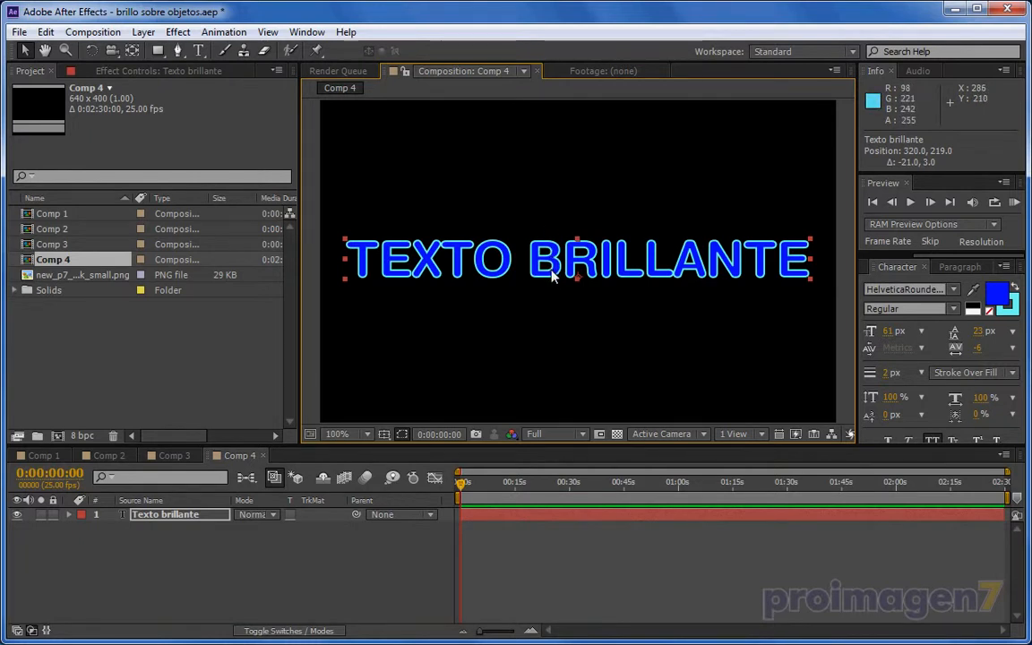
Find the CC Light Sweep effect and apply it to the Texto brillante layer.
{"action": "left_click", "coordinate": [154, 522]}
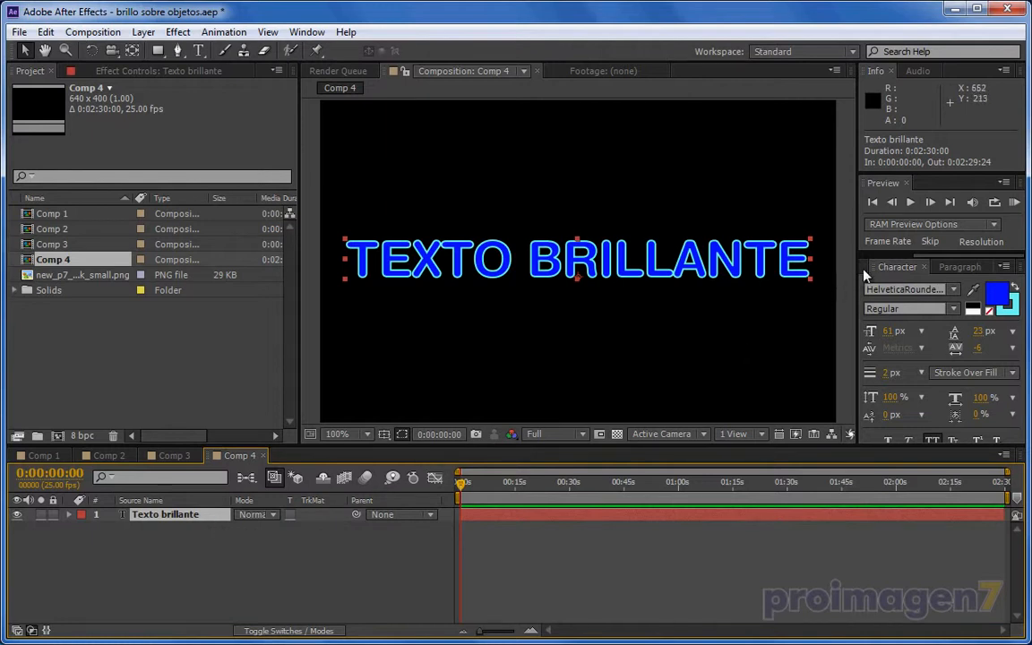
{"action": "left_click", "coordinate": [901, 259]}
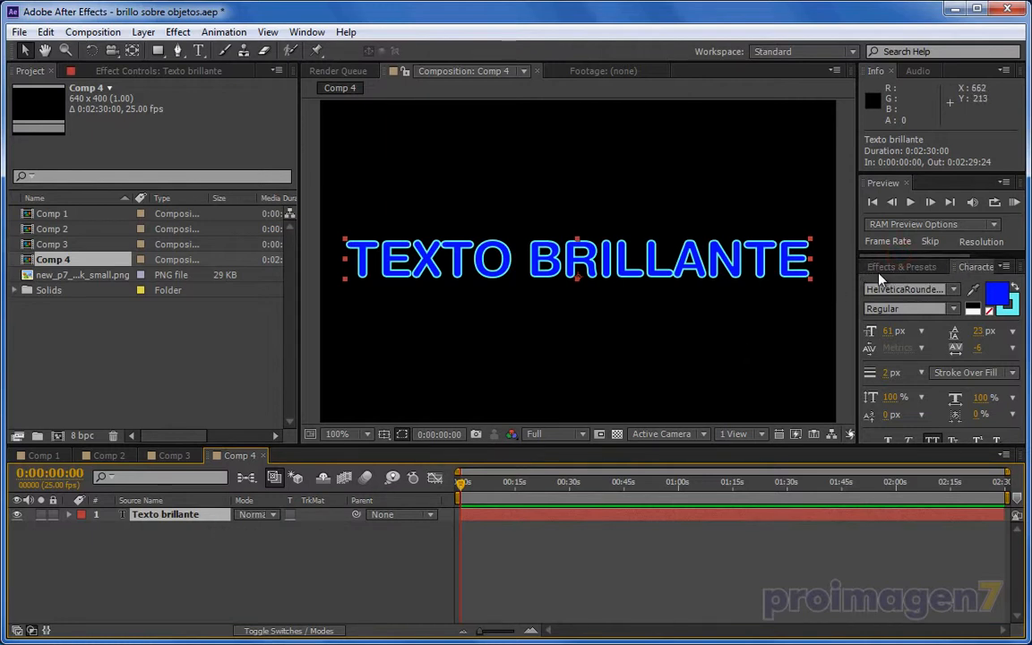
{"action": "left_click", "coordinate": [899, 268]}
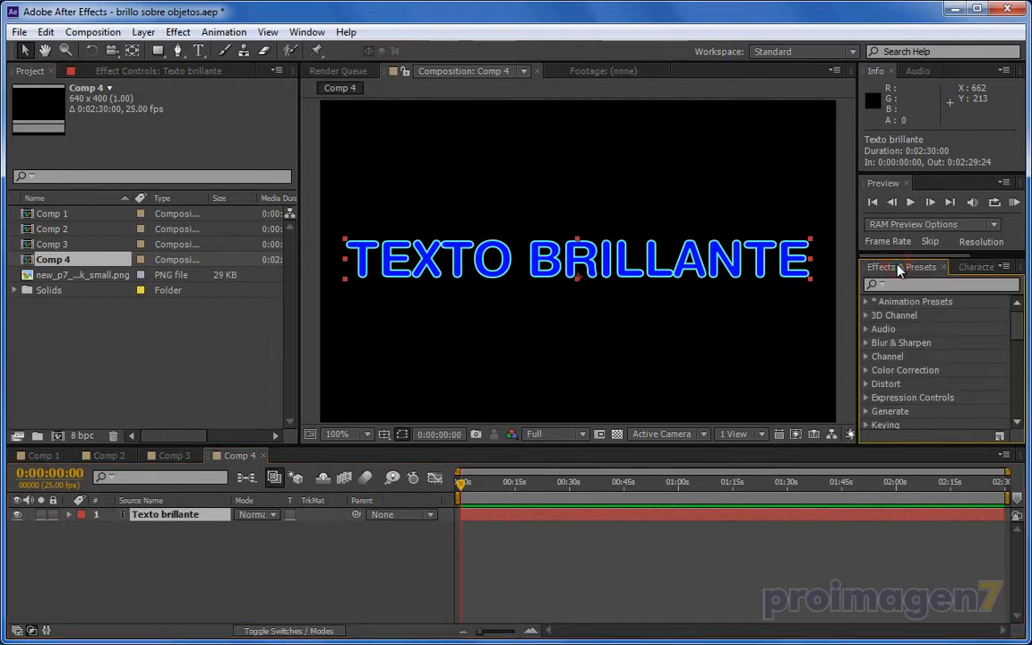
{"action": "left_click", "coordinate": [907, 283]}
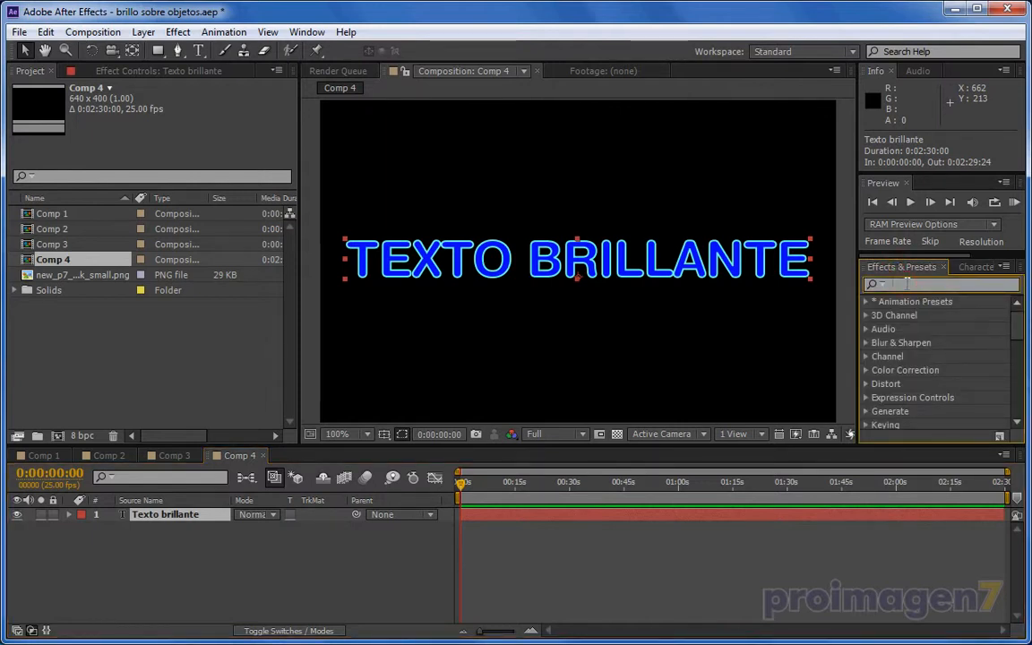
{"action": "type", "text": "cc li"}
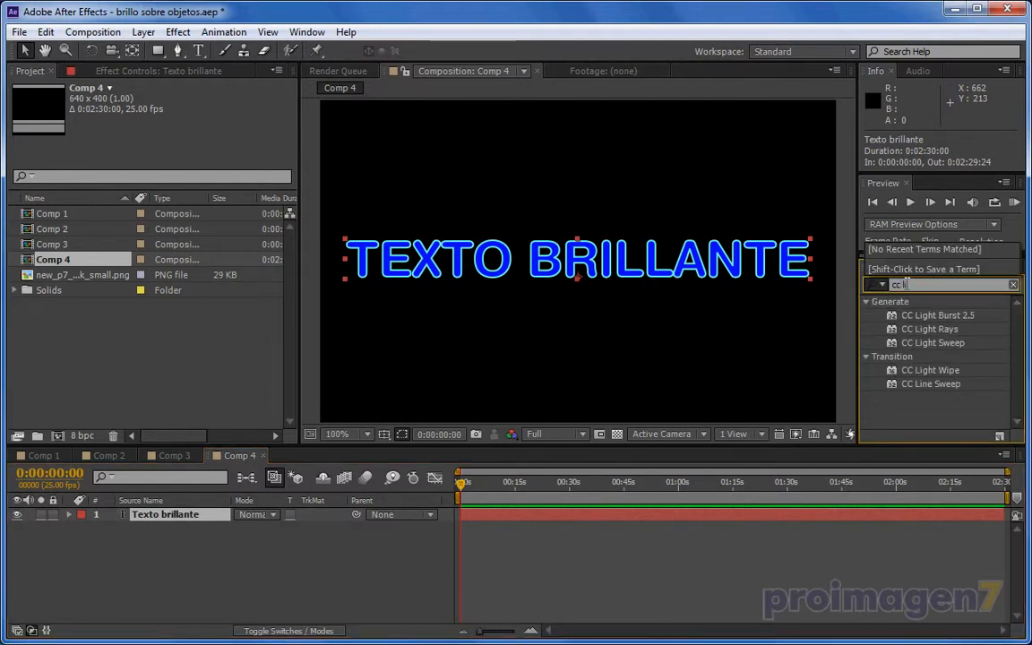
{"action": "left_click", "coordinate": [952, 344]}
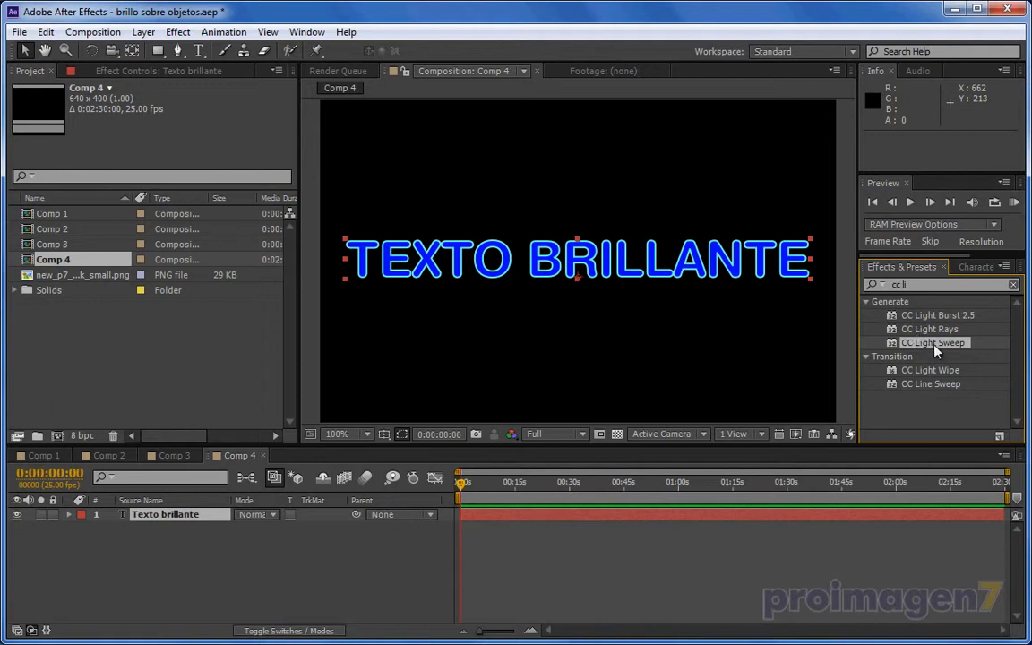
{"action": "left_click_drag", "start_coordinate": [936, 347], "coordinate": [711, 343]}
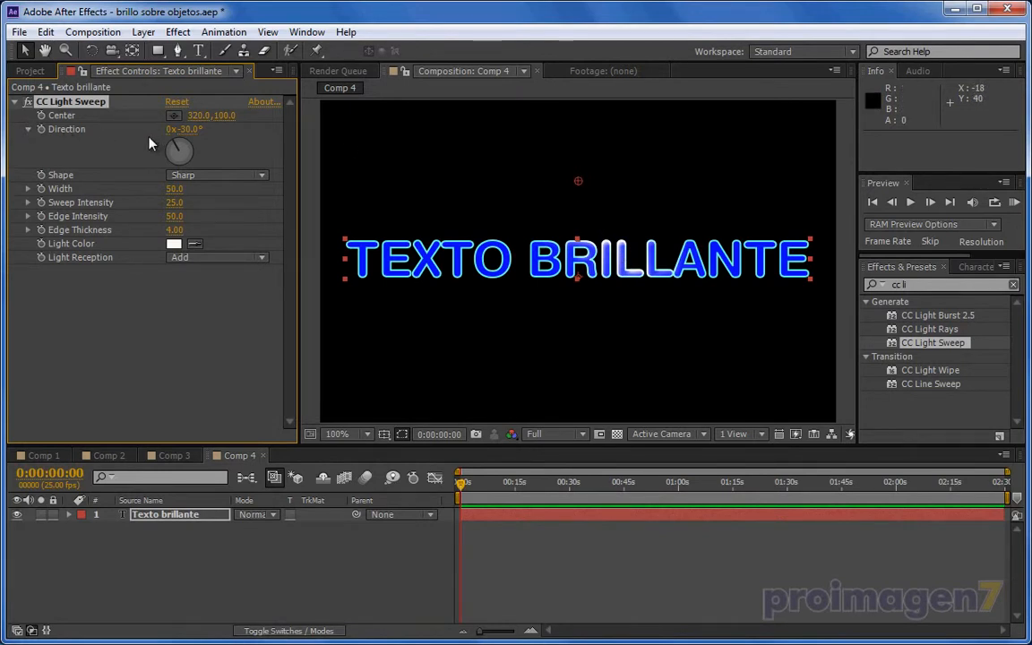
Try different directions and centre positions for the light sweep, ending at a direction of 194° and a centre of about 285, 131.
{"action": "left_click_drag", "start_coordinate": [192, 148], "coordinate": [179, 136]}
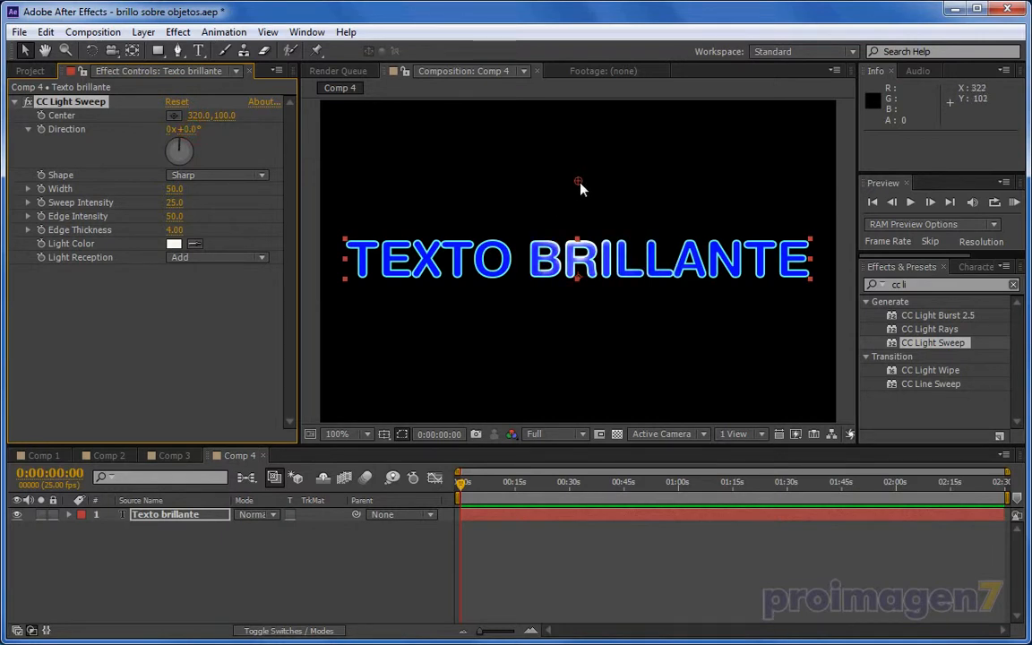
{"action": "left_click_drag", "start_coordinate": [580, 181], "coordinate": [464, 208]}
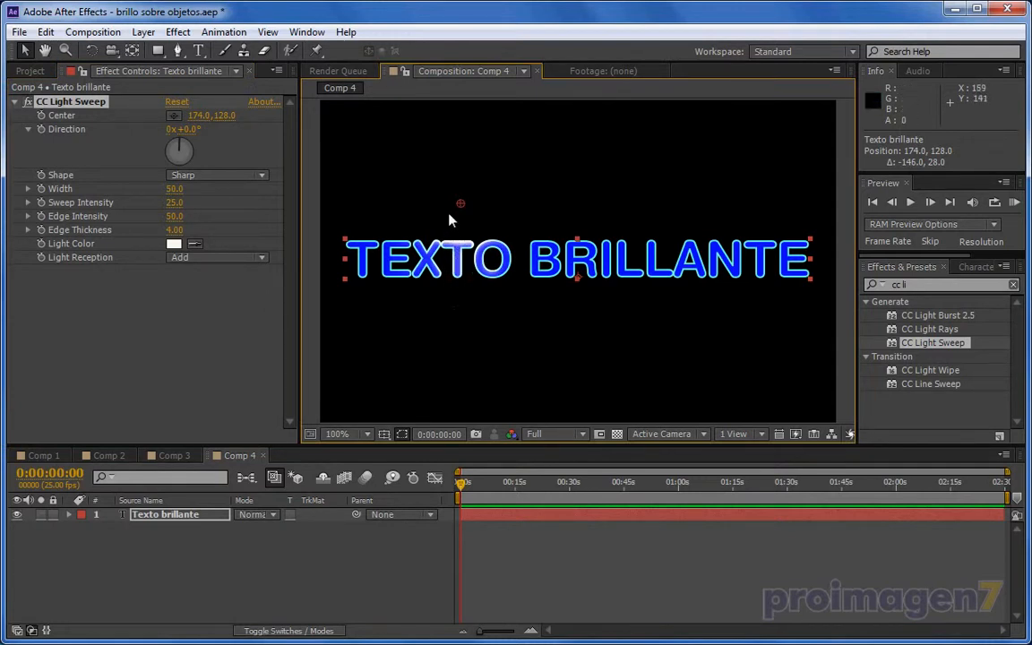
{"action": "left_click_drag", "start_coordinate": [190, 130], "coordinate": [151, 149]}
{"action": "left_click_drag", "start_coordinate": [220, 151], "coordinate": [312, 163]}
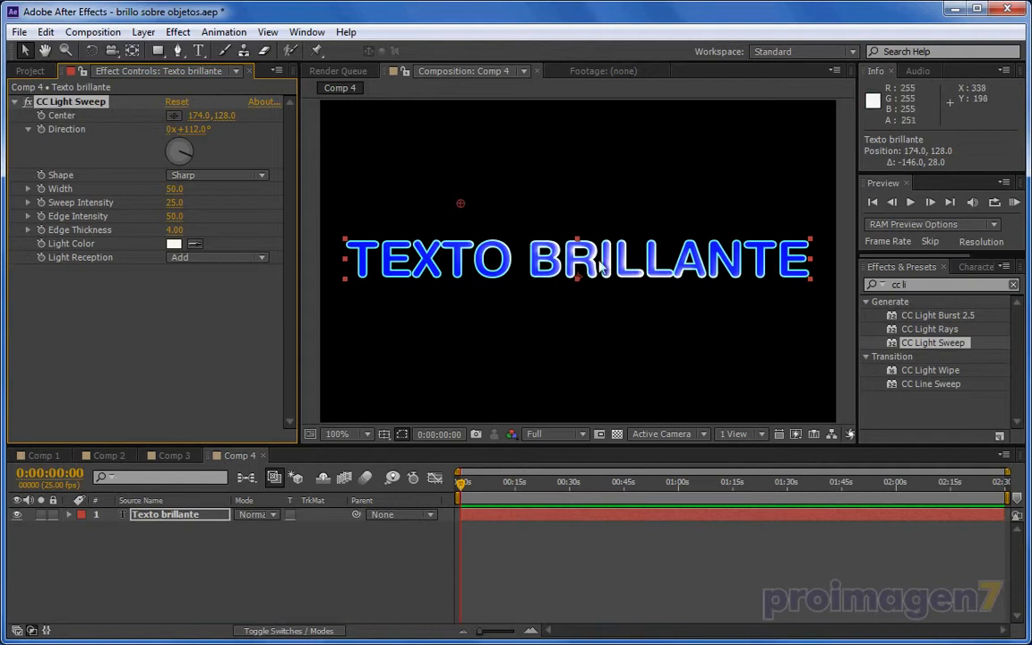
{"action": "left_click_drag", "start_coordinate": [200, 135], "coordinate": [42, 116]}
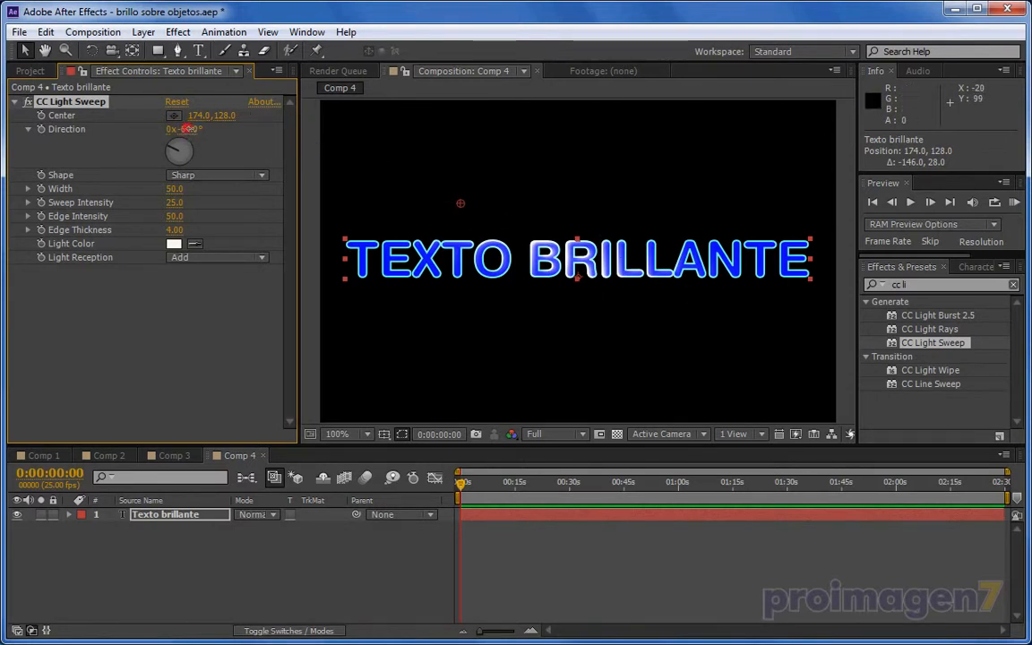
{"action": "left_click_drag", "start_coordinate": [186, 128], "coordinate": [549, 211]}
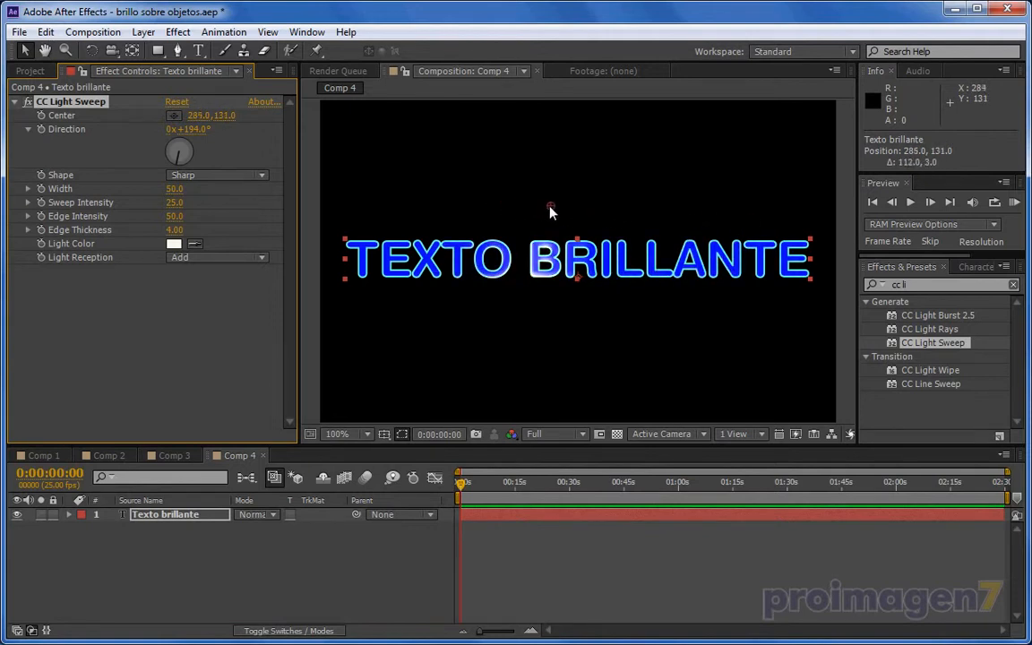
Try different directions and centre positions for the light sweep, ending at a direction of 28° and a centre of about 301.5, 138.
{"action": "key", "text": "period"}
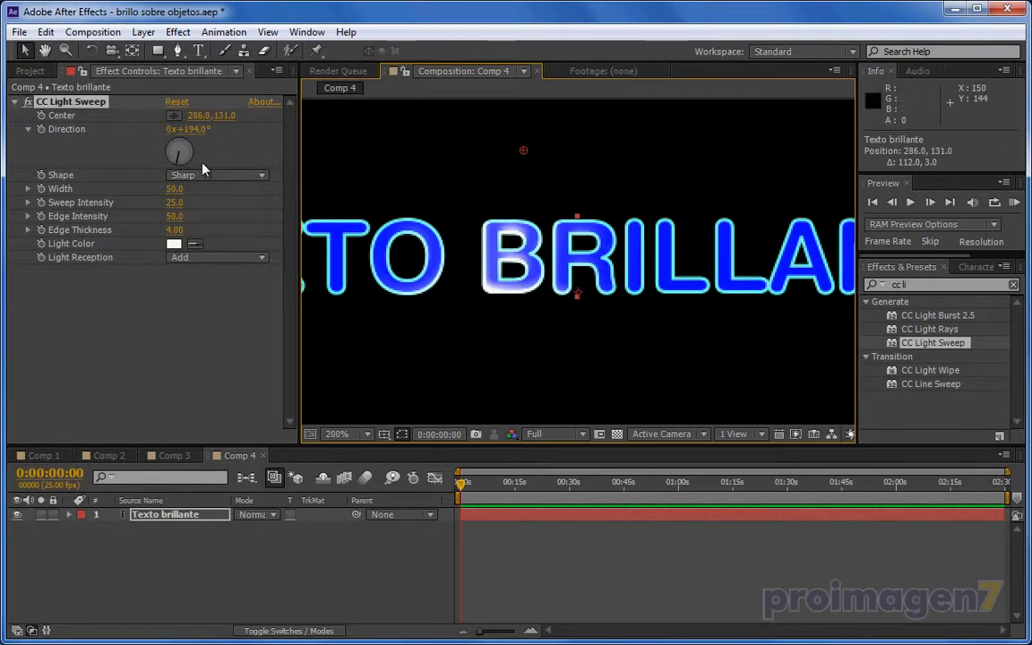
{"action": "left_click_drag", "start_coordinate": [195, 132], "coordinate": [45, 130]}
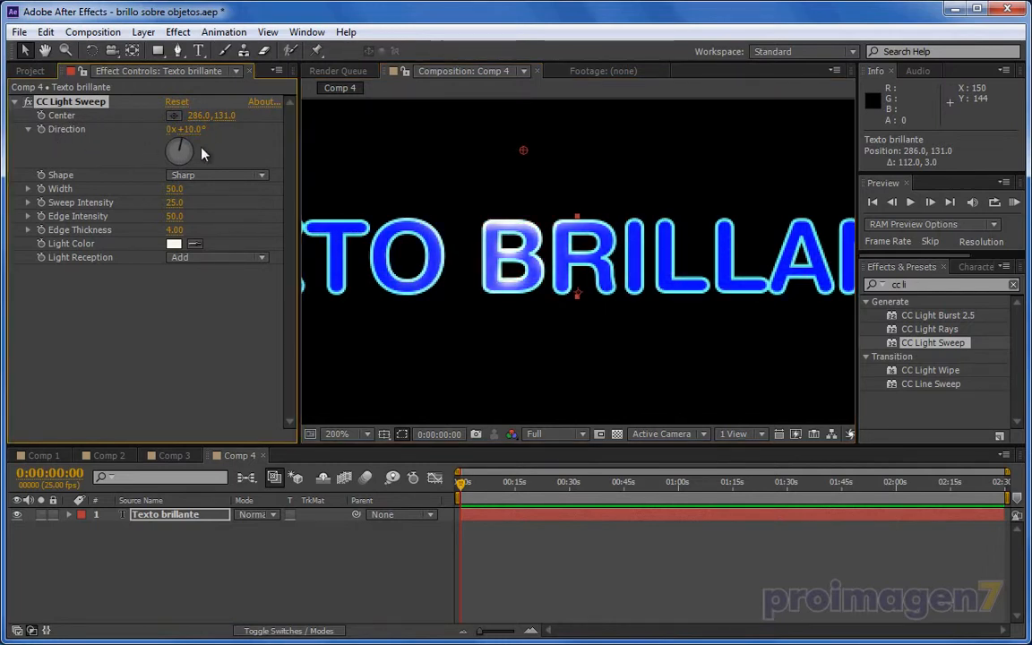
{"action": "left_click_drag", "start_coordinate": [197, 132], "coordinate": [201, 130]}
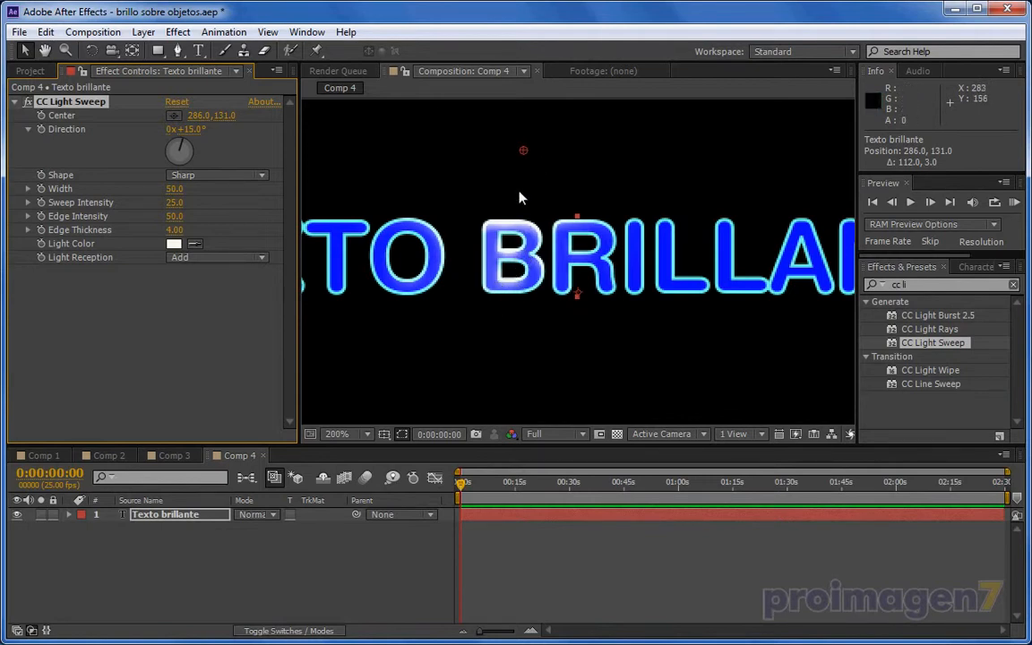
{"action": "left_click_drag", "start_coordinate": [523, 152], "coordinate": [437, 157]}
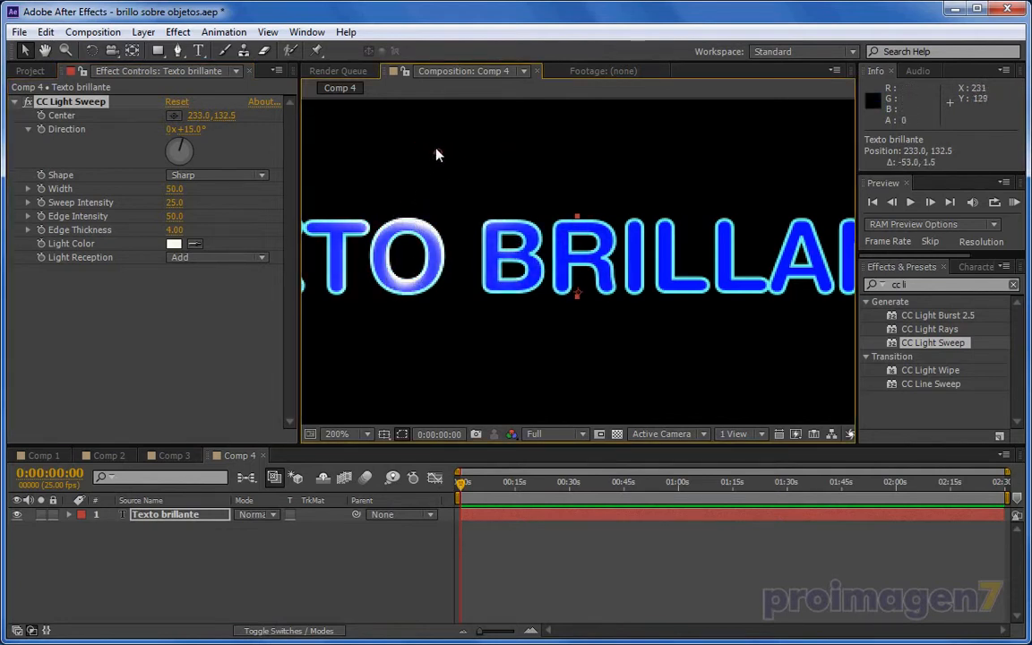
{"action": "left_click_drag", "start_coordinate": [195, 129], "coordinate": [402, 206]}
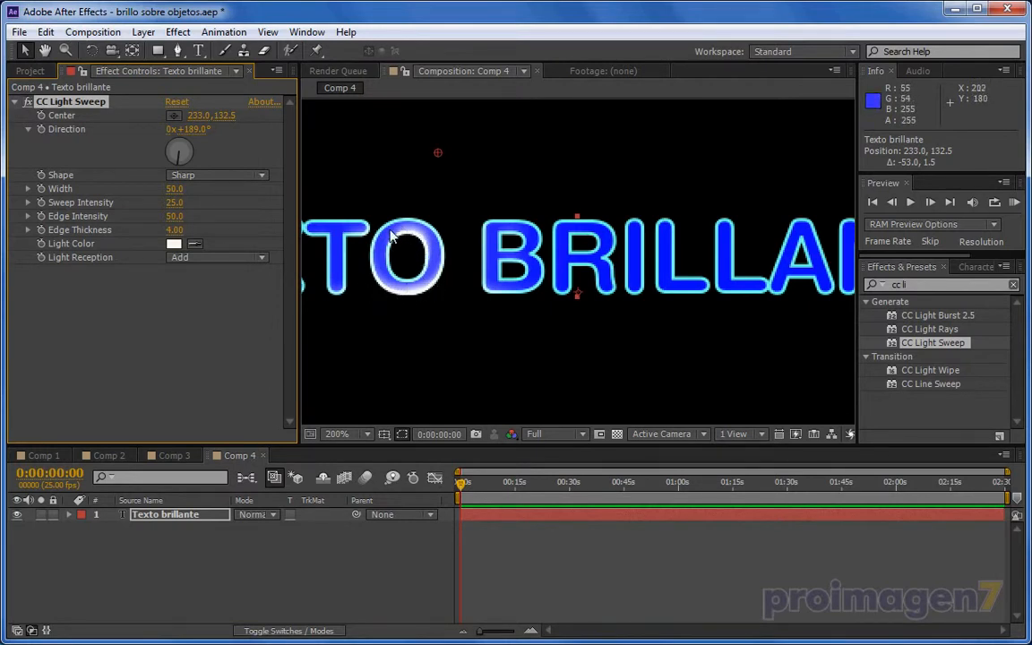
{"action": "left_click_drag", "start_coordinate": [437, 154], "coordinate": [518, 157]}
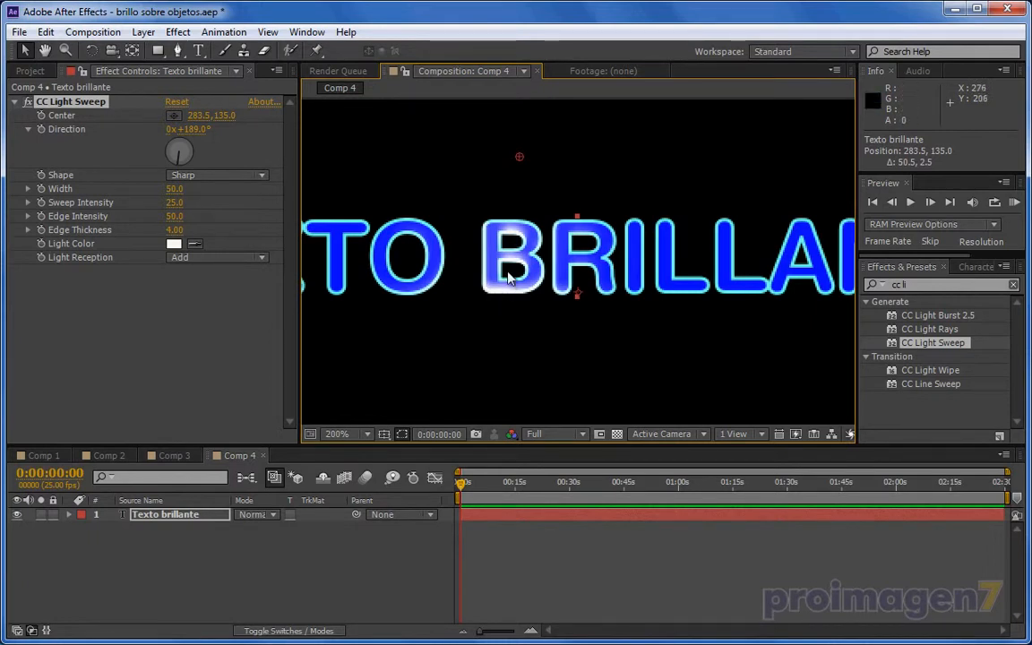
{"action": "left_click_drag", "start_coordinate": [195, 133], "coordinate": [63, 129]}
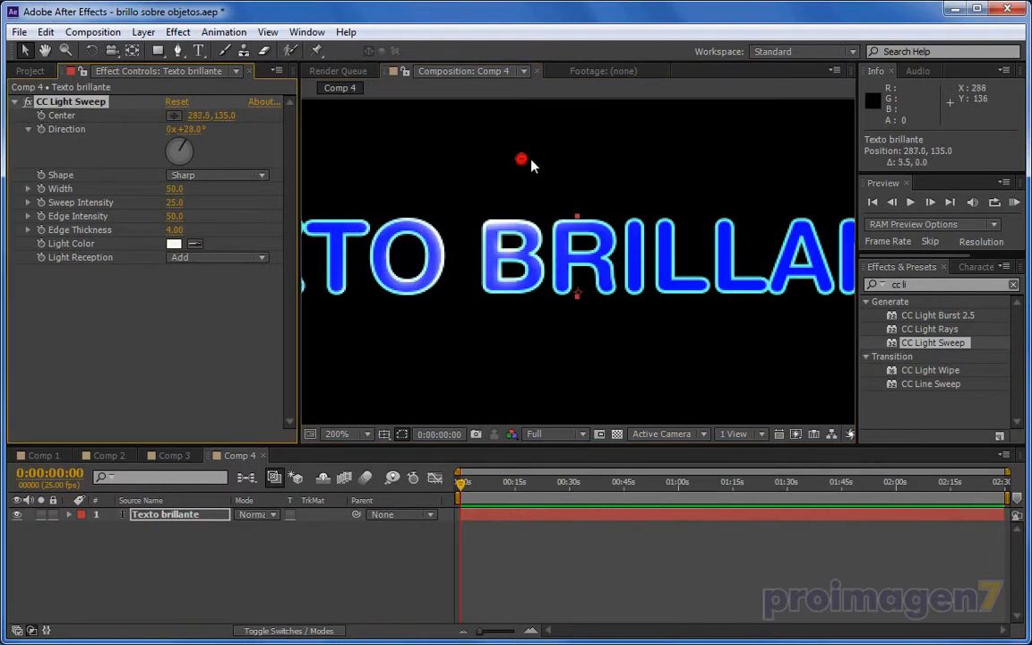
{"action": "mouse_move", "coordinate": [530, 165]}
{"action": "left_mouse_down"}
{"action": "mouse_move", "coordinate": [701, 177]}
{"action": "mouse_move", "coordinate": [482, 169]}
{"action": "mouse_move", "coordinate": [549, 167]}
{"action": "left_mouse_up"}
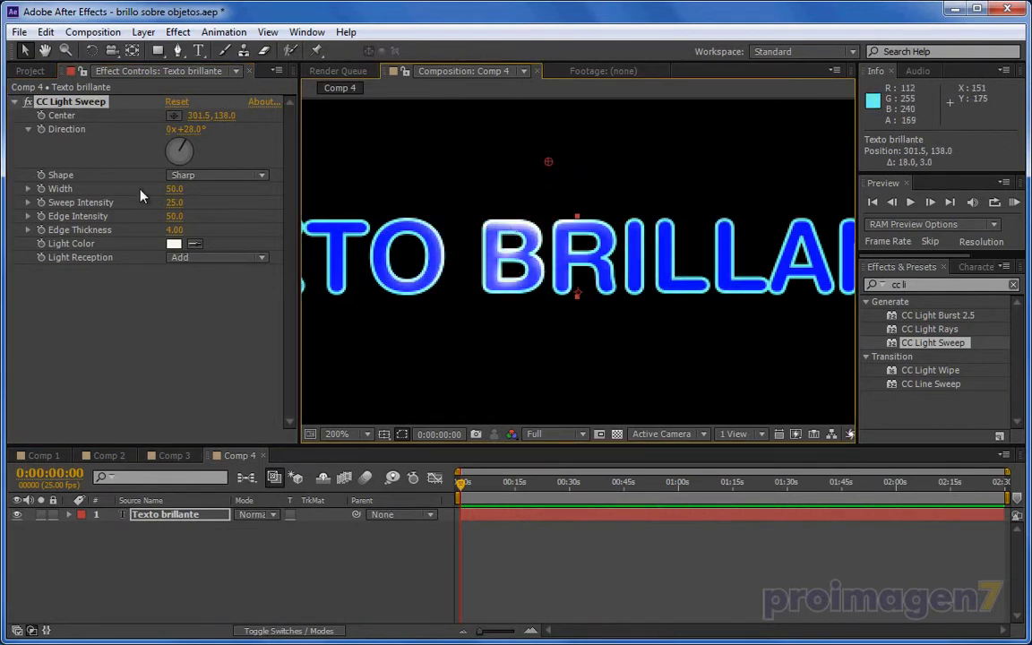
Try the Smooth and Linear shapes for the light sweep, then return the shape to Sharp.
{"action": "left_click", "coordinate": [261, 176]}
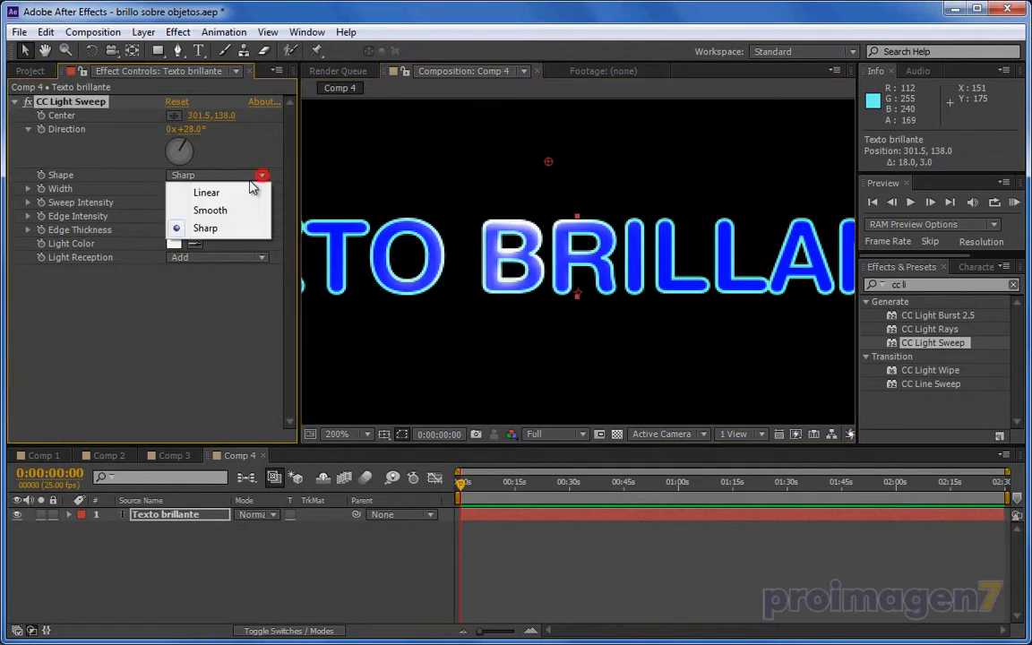
{"action": "left_click", "coordinate": [216, 211]}
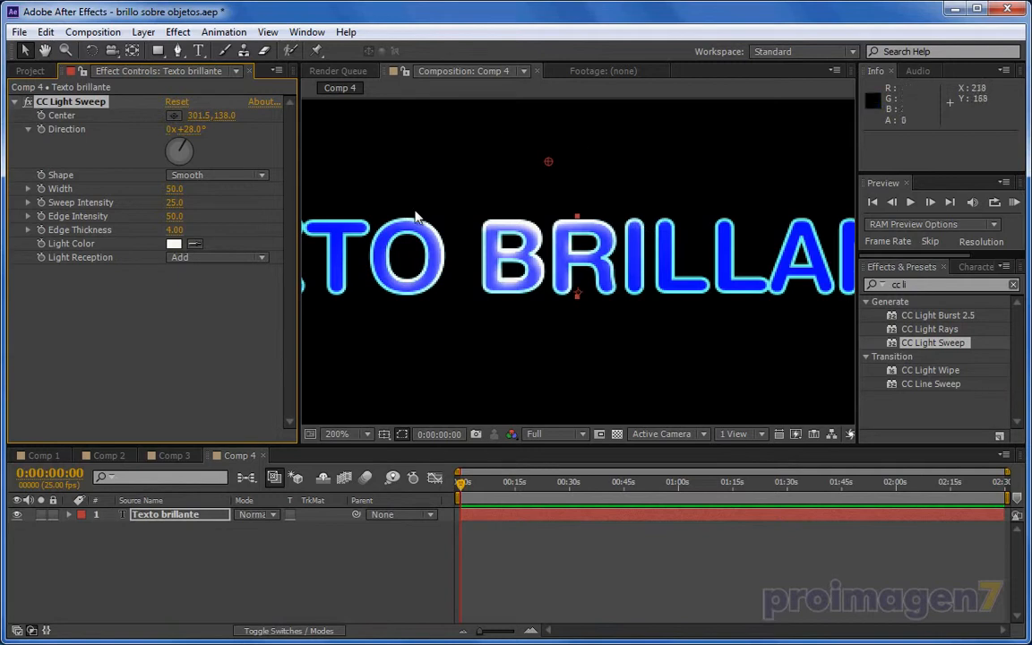
{"action": "left_click", "coordinate": [258, 174]}
{"action": "left_click", "coordinate": [232, 194]}
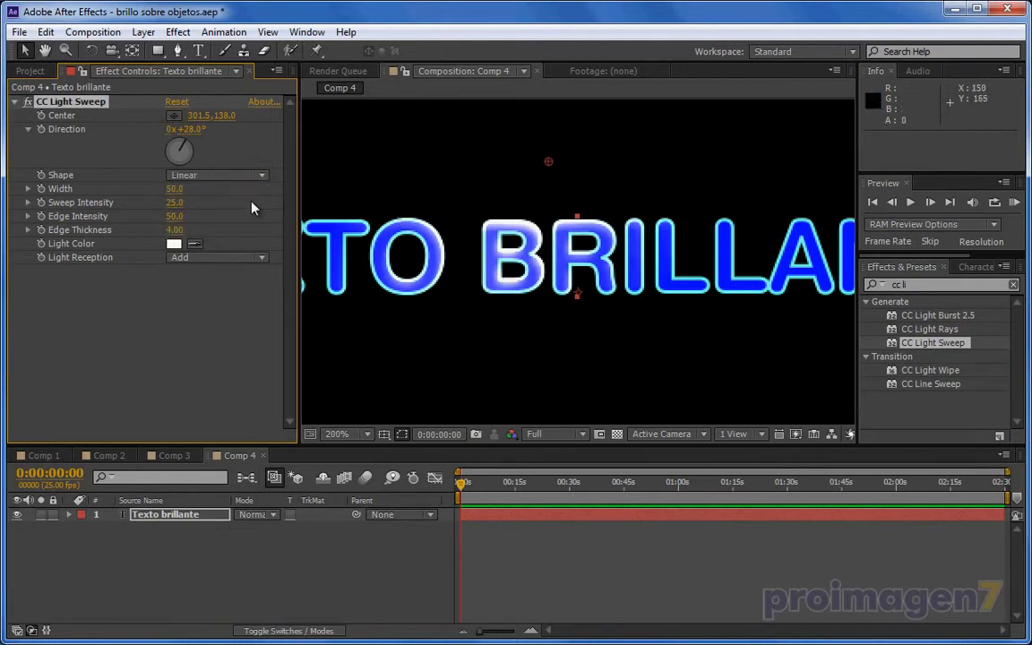
{"action": "left_click", "coordinate": [265, 176]}
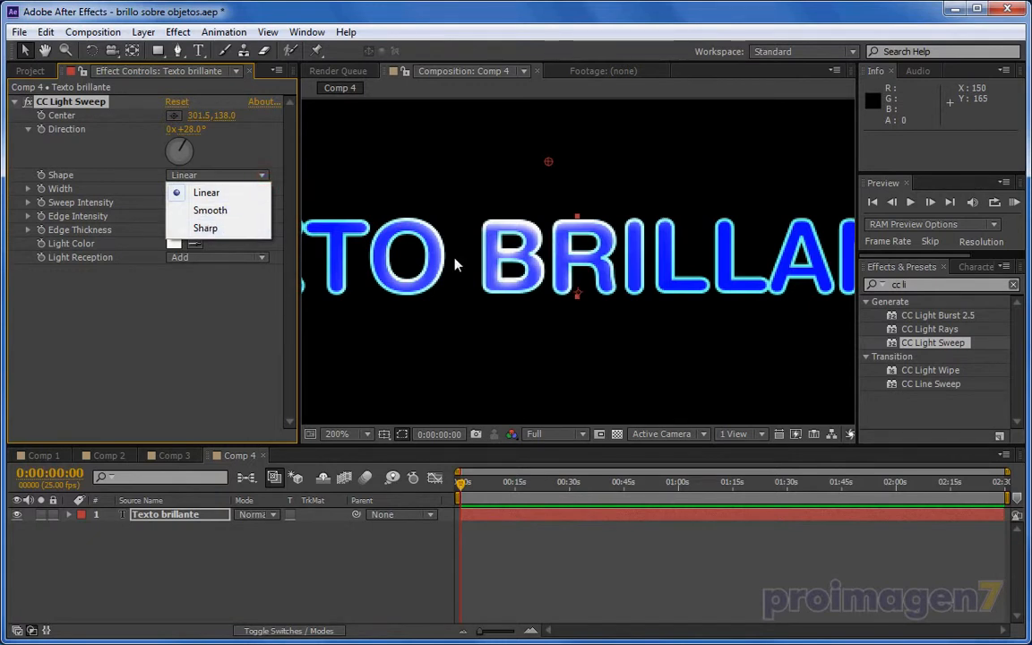
{"action": "left_click", "coordinate": [199, 229]}
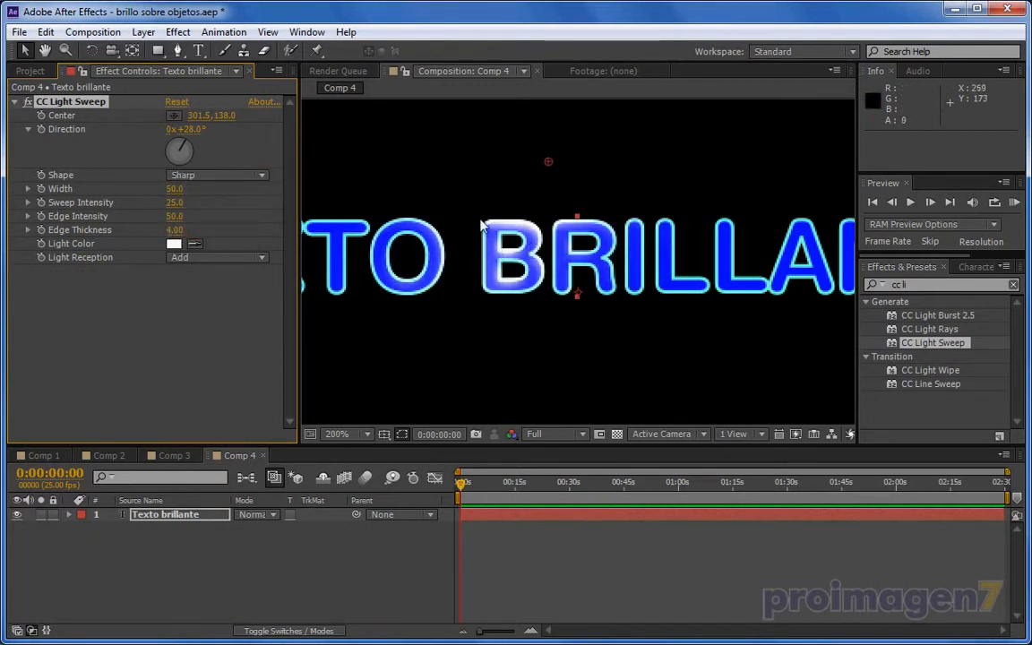
Set the light sweep's width to 8, sweep intensity to 20, edge intensity to 71 and edge thickness to 8.3.
{"action": "left_click_drag", "start_coordinate": [175, 196], "coordinate": [79, 176]}
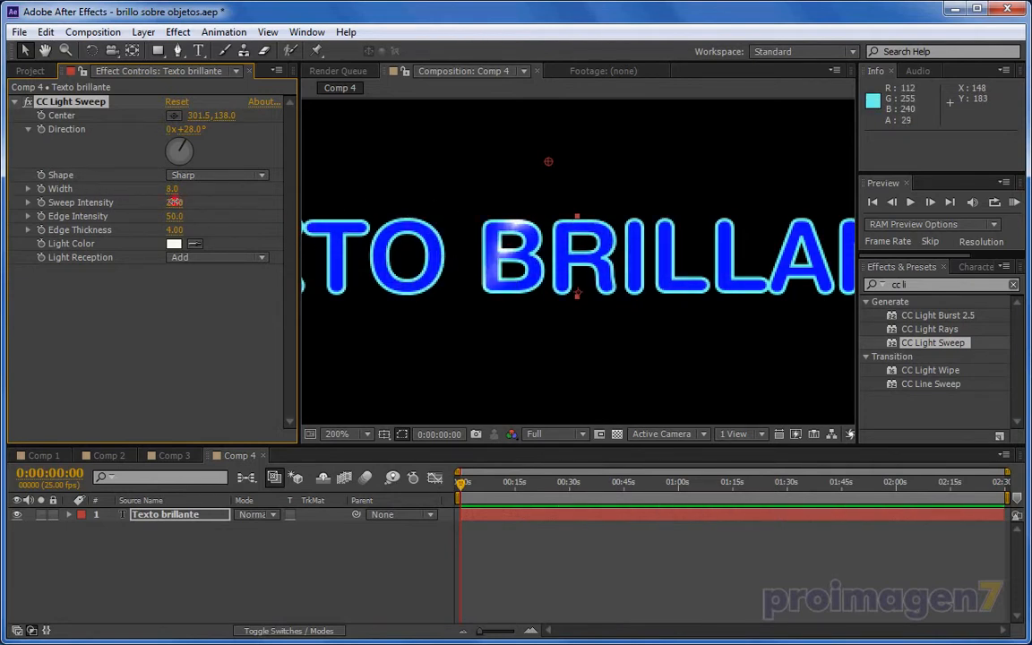
{"action": "left_click_drag", "start_coordinate": [175, 202], "coordinate": [152, 207]}
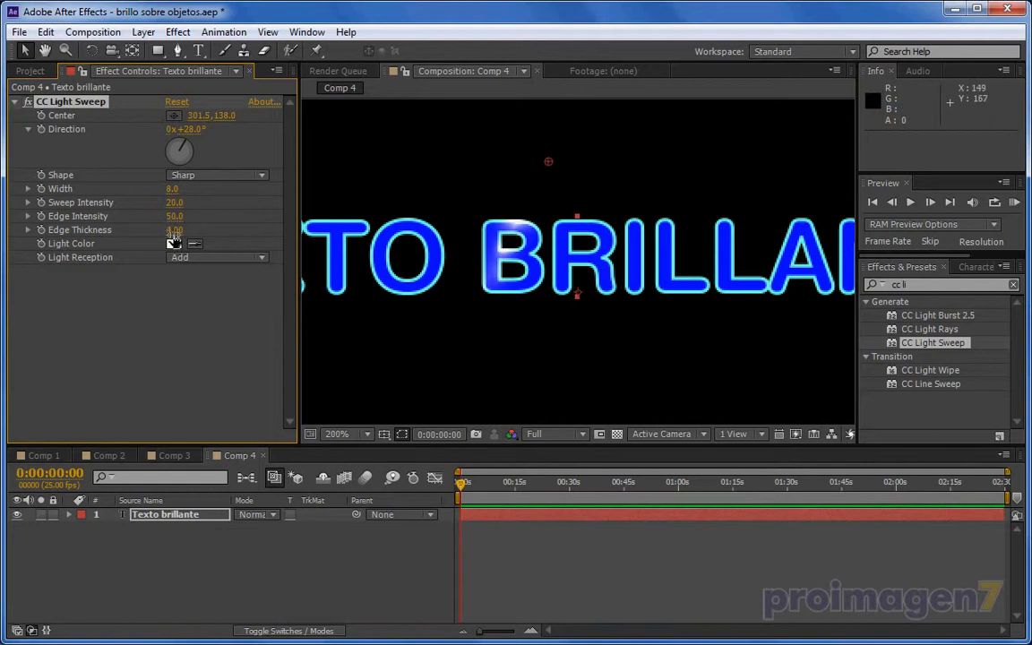
{"action": "mouse_move", "coordinate": [175, 217]}
{"action": "left_mouse_down"}
{"action": "mouse_move", "coordinate": [152, 210]}
{"action": "mouse_move", "coordinate": [178, 207]}
{"action": "mouse_move", "coordinate": [157, 196]}
{"action": "mouse_move", "coordinate": [179, 211]}
{"action": "mouse_move", "coordinate": [144, 212]}
{"action": "mouse_move", "coordinate": [177, 215]}
{"action": "left_mouse_up"}
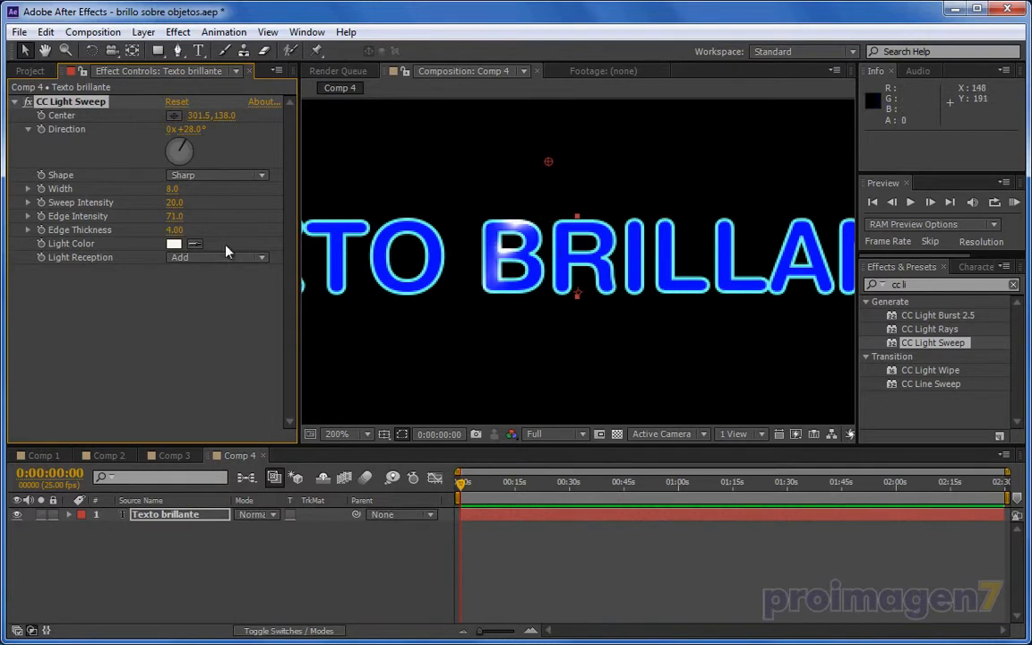
{"action": "left_click_drag", "start_coordinate": [175, 231], "coordinate": [281, 210]}
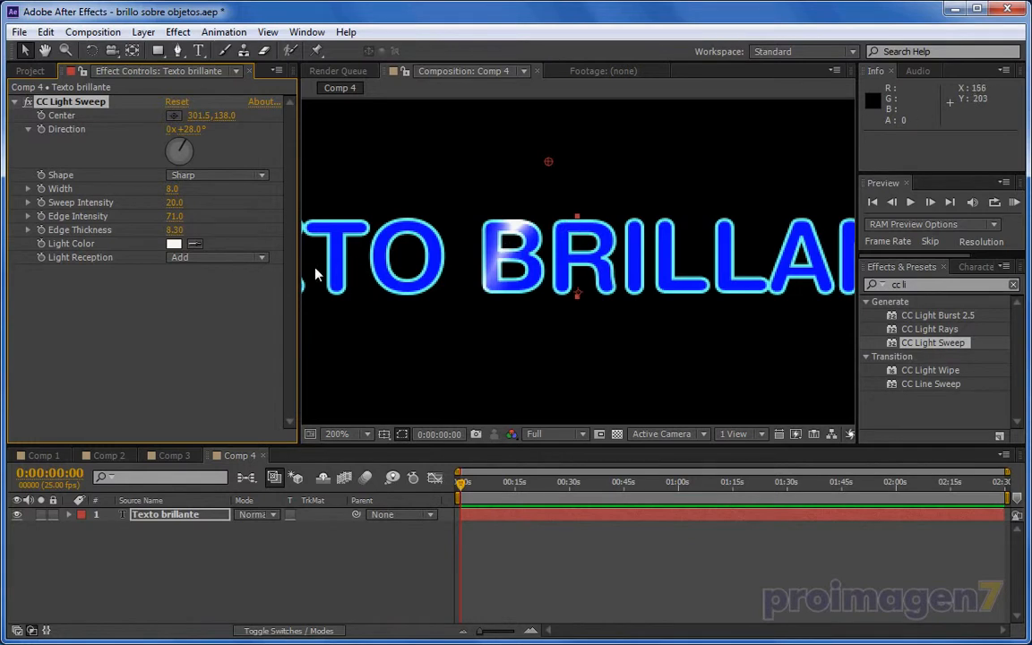
Try the Composite and Cutout light reception modes, then return light reception to Add.
{"action": "left_click", "coordinate": [259, 258]}
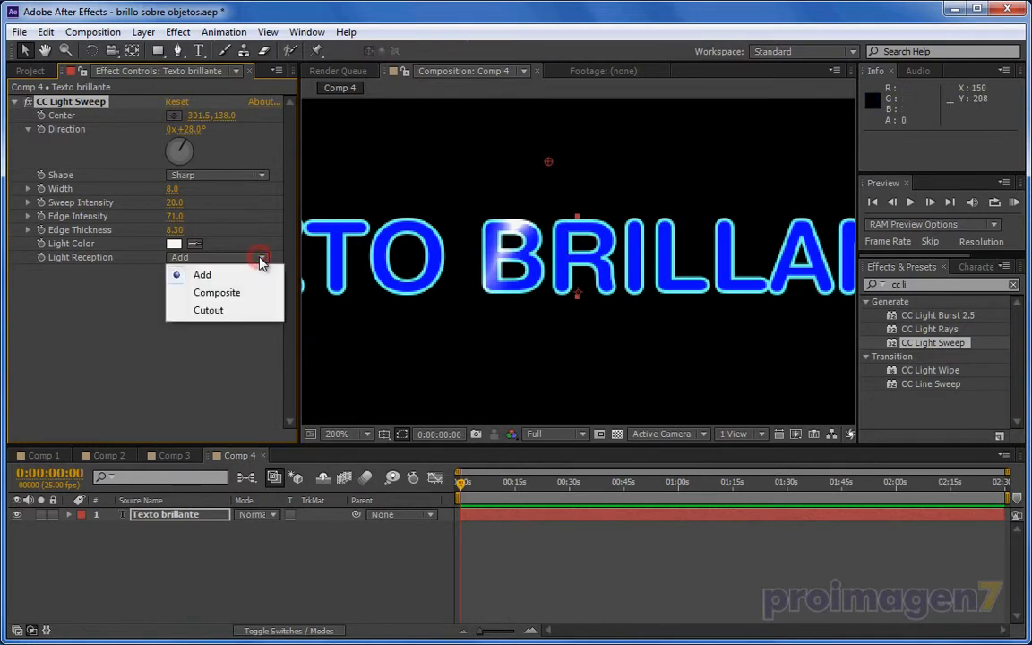
{"action": "left_click", "coordinate": [250, 294]}
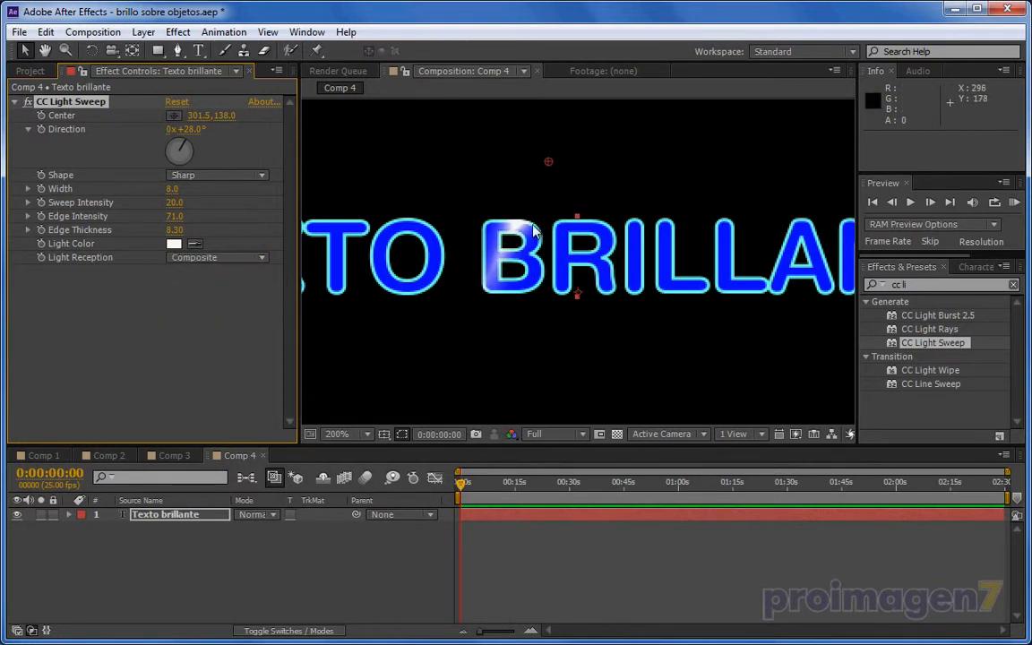
{"action": "left_click", "coordinate": [262, 258]}
{"action": "left_click", "coordinate": [220, 310]}
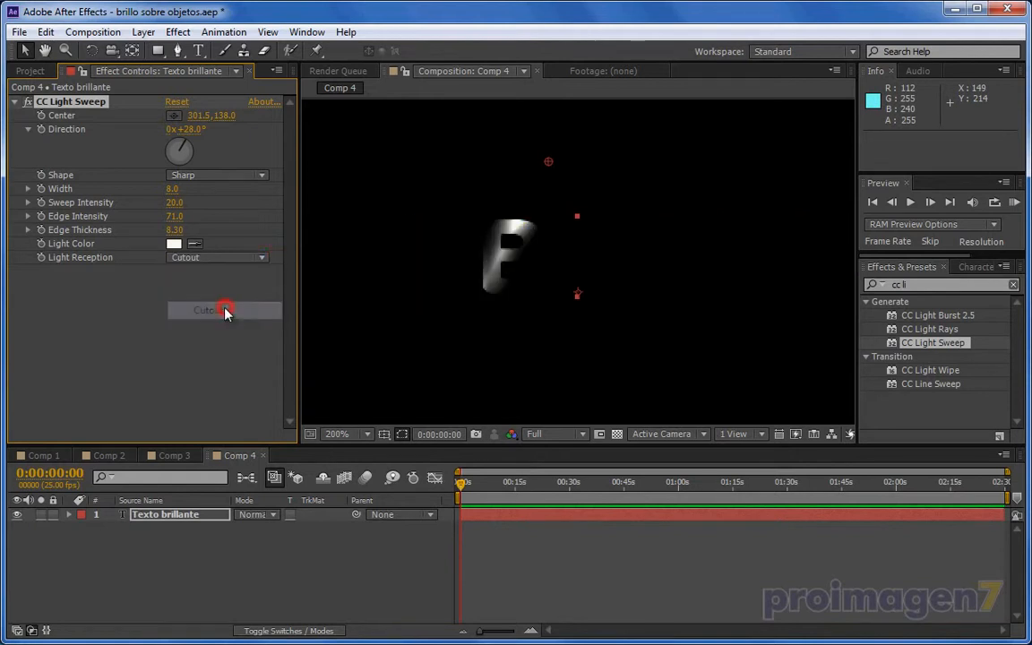
{"action": "left_click", "coordinate": [260, 258]}
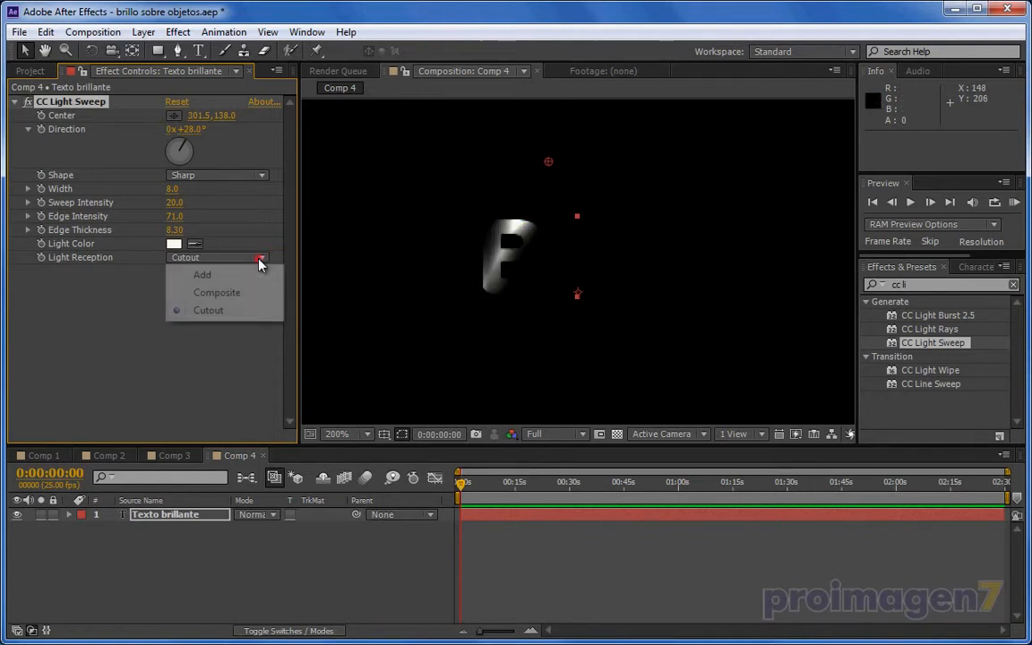
{"action": "left_click", "coordinate": [232, 277]}
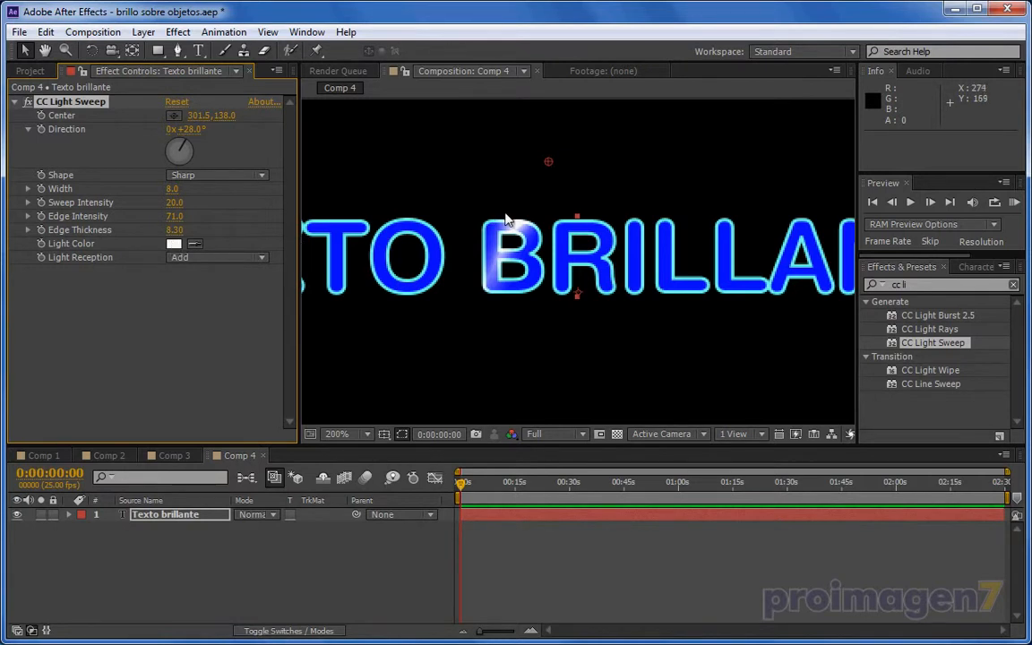
Place the sweep centre just before the text at about 22.5, 145 and keyframe it at 0:00:00:00.
{"action": "scroll", "coordinate": [506, 220], "scroll_direction": "down", "scroll_amount": 1}
{"action": "left_click_drag", "start_coordinate": [556, 215], "coordinate": [356, 221]}
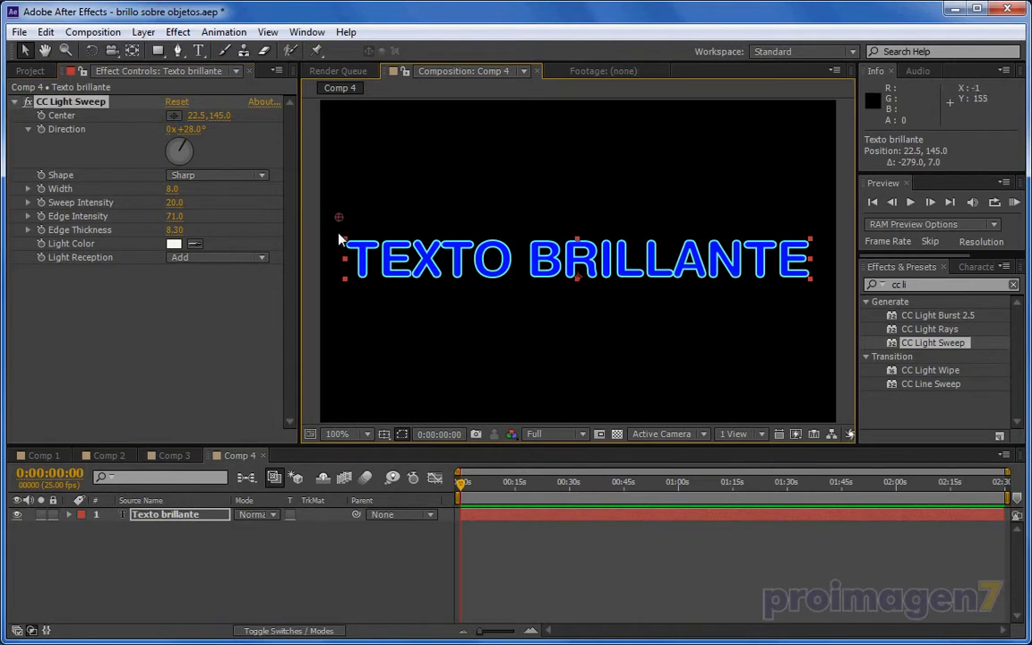
{"action": "left_click", "coordinate": [40, 116]}
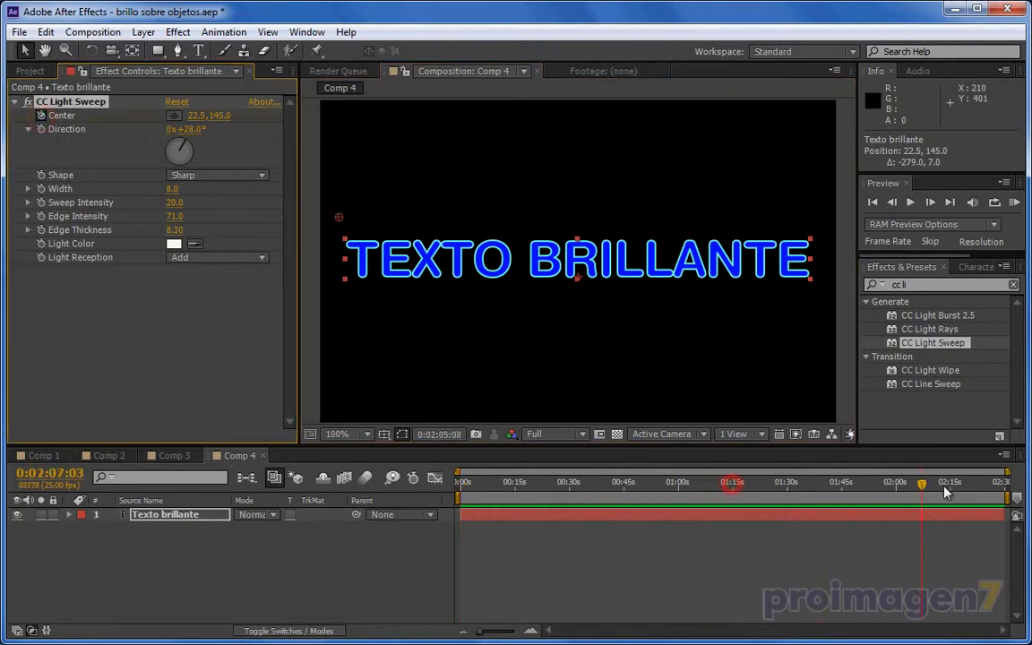
Keyframe the sweep centre past the text's end at about 656.5, 156 at 0:02:29:24, and preview the animation from the start.
{"action": "left_click_drag", "start_coordinate": [944, 487], "coordinate": [1025, 488]}
{"action": "left_click_drag", "start_coordinate": [341, 218], "coordinate": [853, 231]}
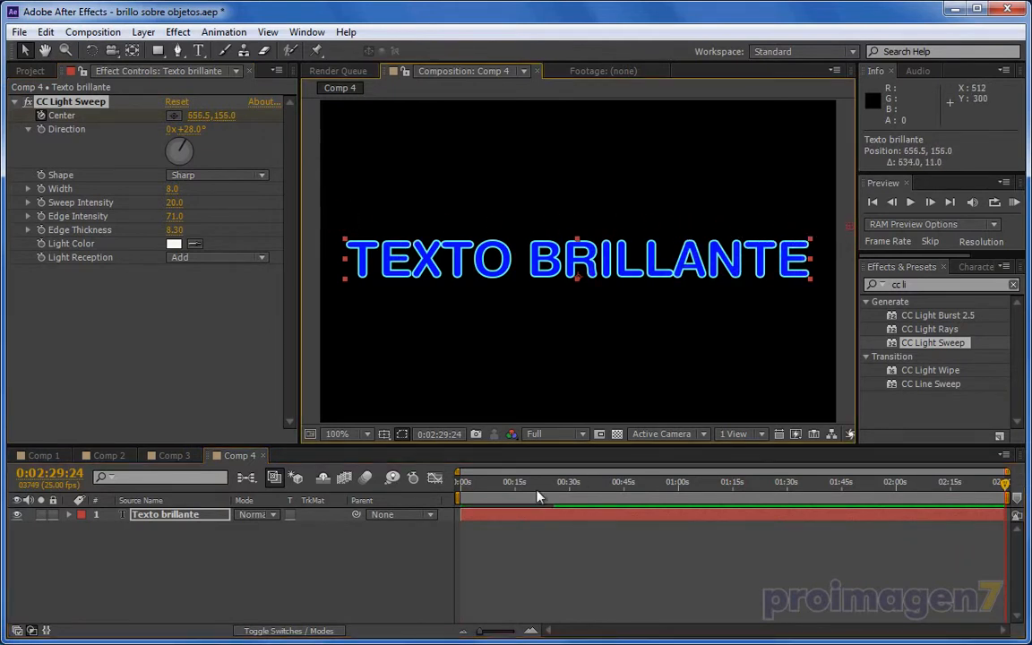
{"action": "left_click", "coordinate": [461, 484]}
{"action": "key", "text": "space"}
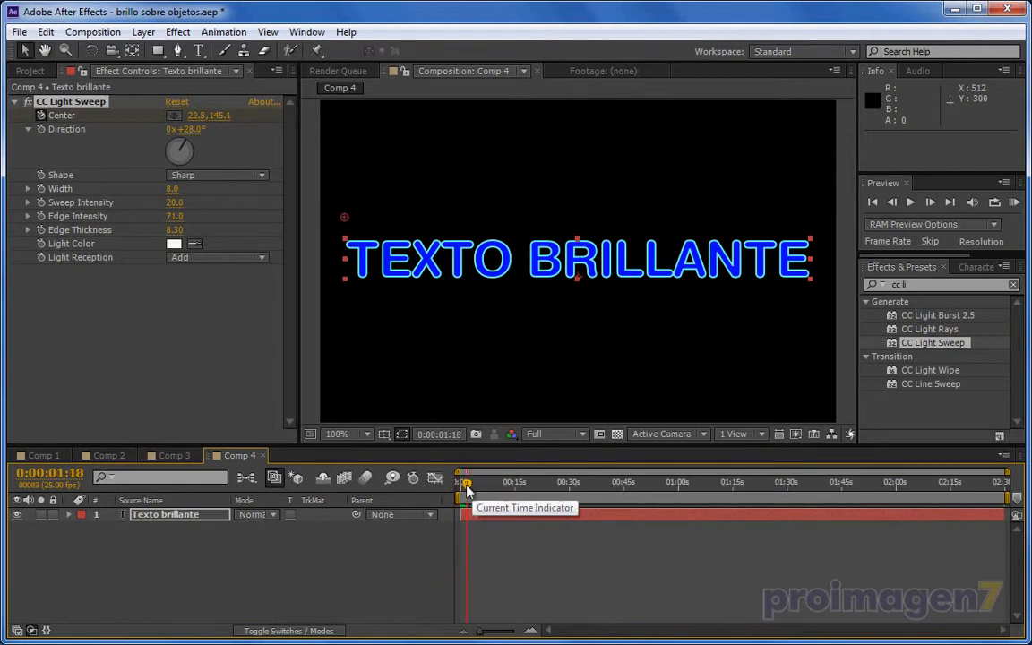
{"action": "left_click_drag", "start_coordinate": [467, 482], "coordinate": [504, 483]}
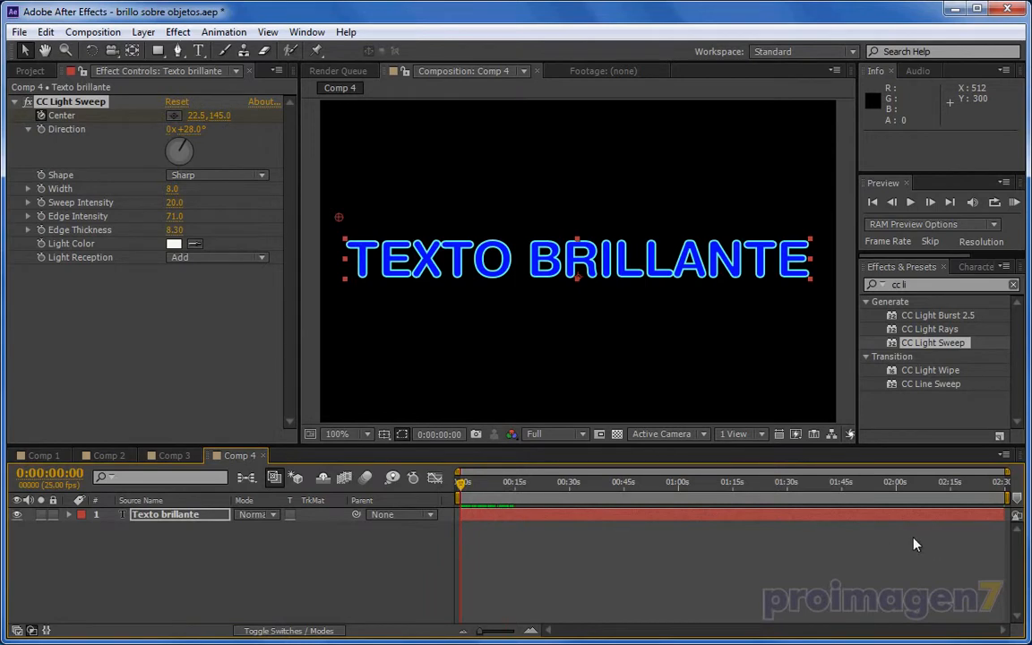
Reveal the Texto brillante layer's keyframes and delete the Center keyframe at the end of the composition.
{"action": "left_click", "coordinate": [108, 34]}
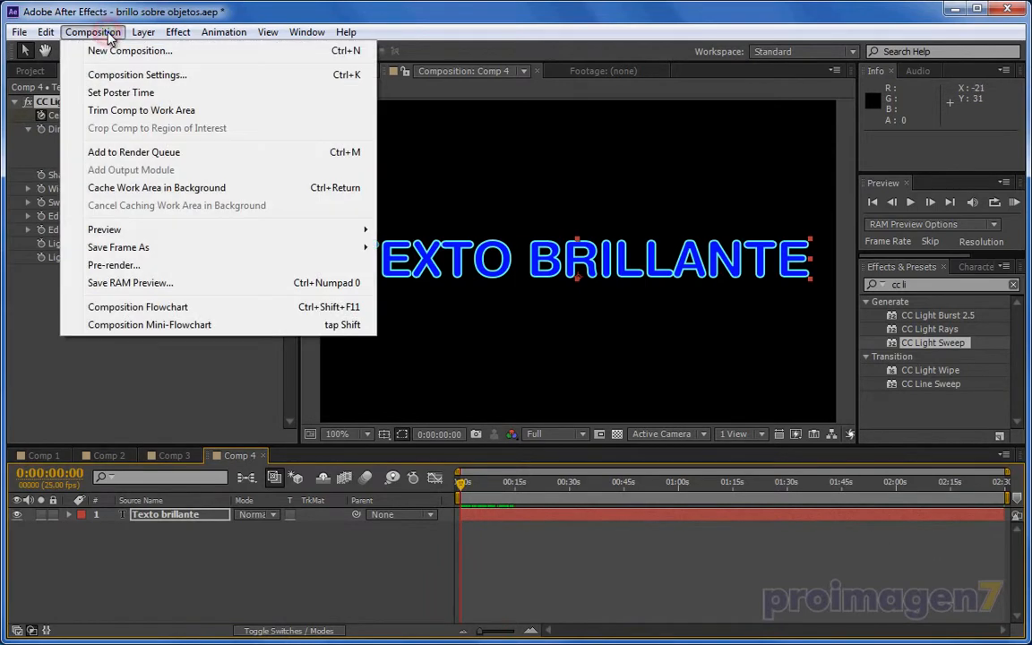
{"action": "left_click", "coordinate": [109, 34]}
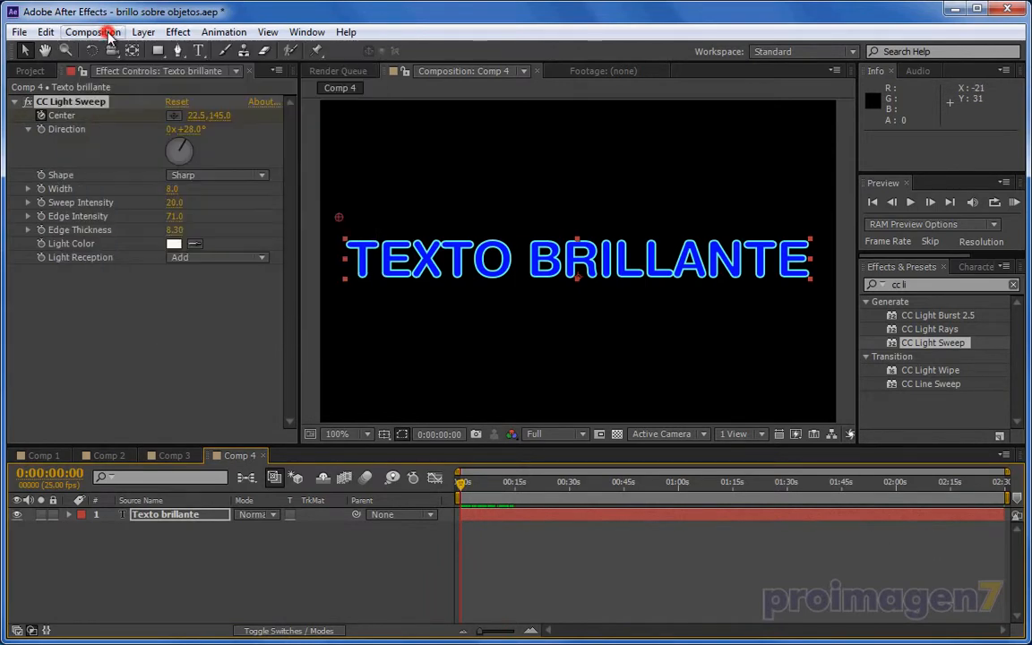
{"action": "left_click", "coordinate": [568, 517]}
{"action": "key", "text": "u"}
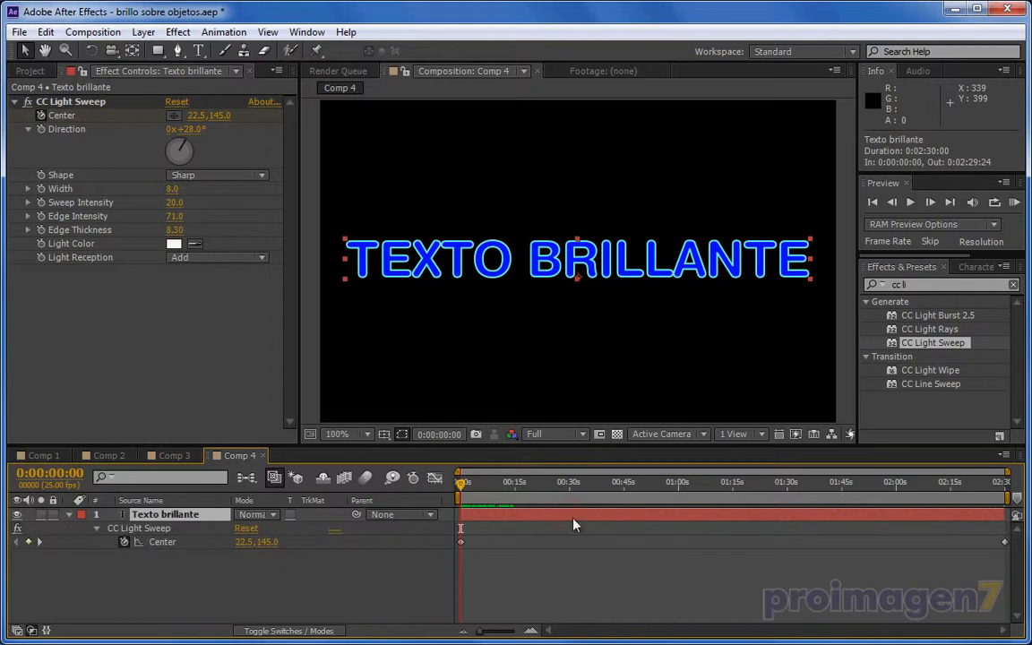
{"action": "left_click", "coordinate": [1004, 541]}
{"action": "key", "text": "Delete"}
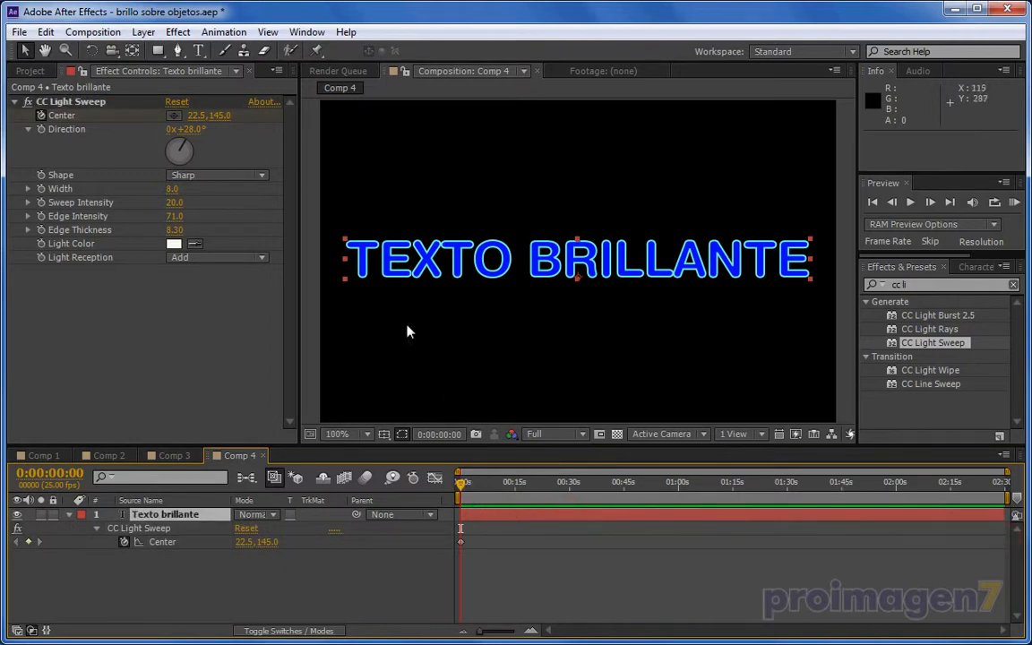
Shorten the composition's duration to 10 seconds.
{"action": "left_click", "coordinate": [92, 32]}
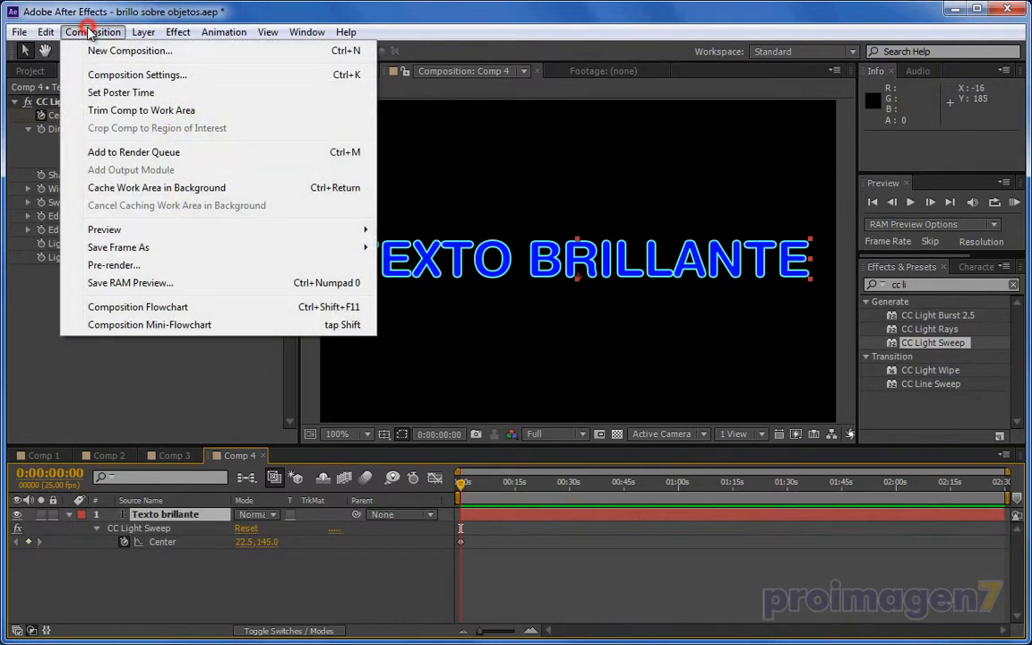
{"action": "left_click", "coordinate": [104, 77]}
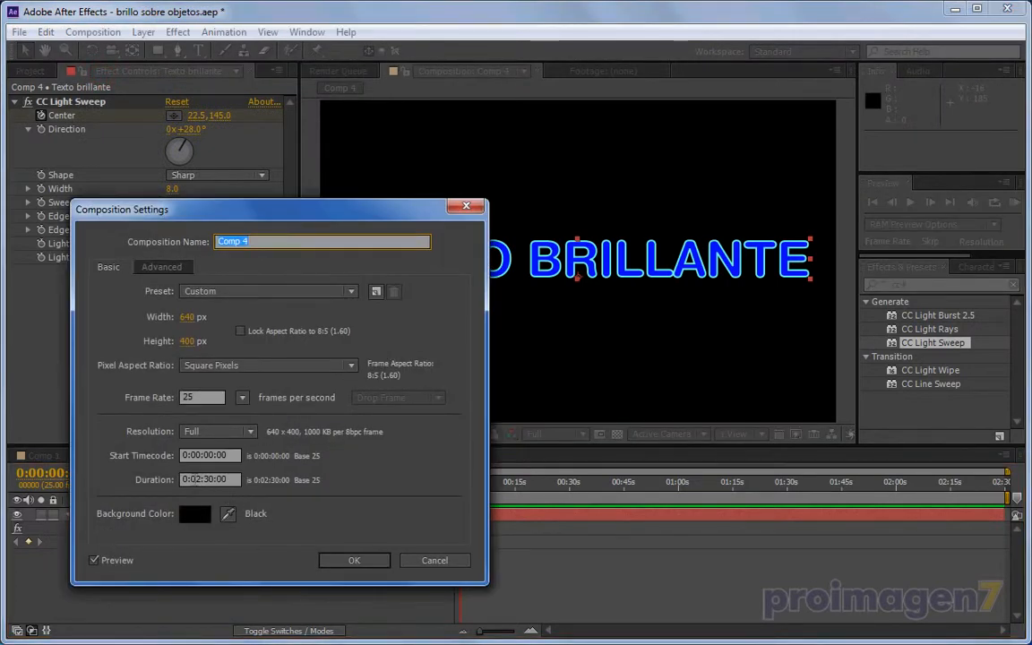
{"action": "left_click", "coordinate": [194, 480]}
{"action": "key", "text": "Delete"}
{"action": "type", "text": "0"}
{"action": "left_click", "coordinate": [208, 478]}
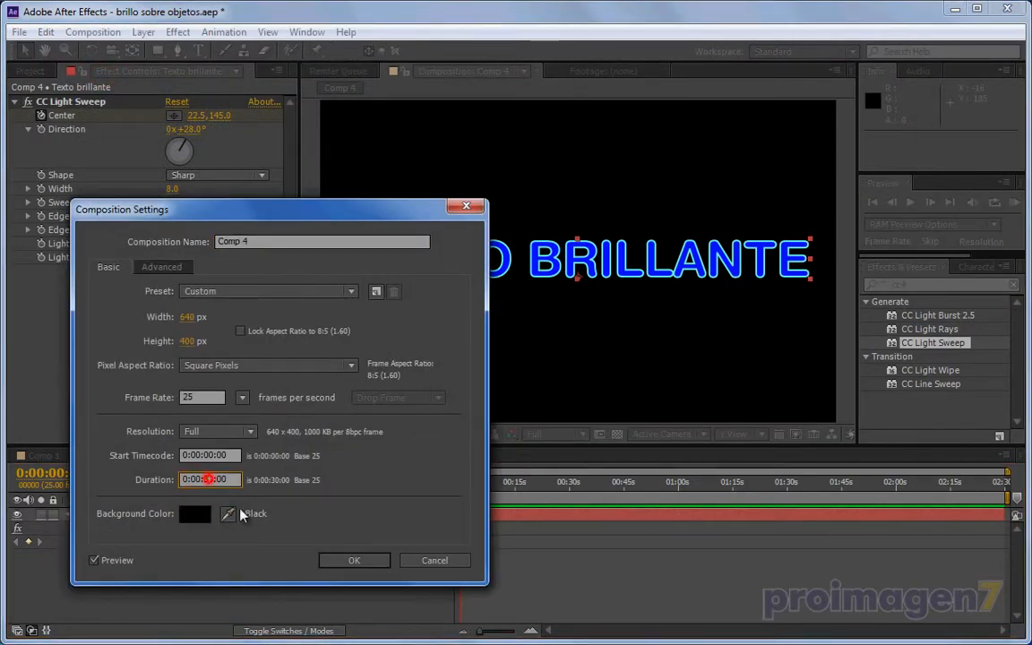
{"action": "key", "text": "Delete"}
{"action": "type", "text": "1"}
{"action": "left_click", "coordinate": [340, 560]}
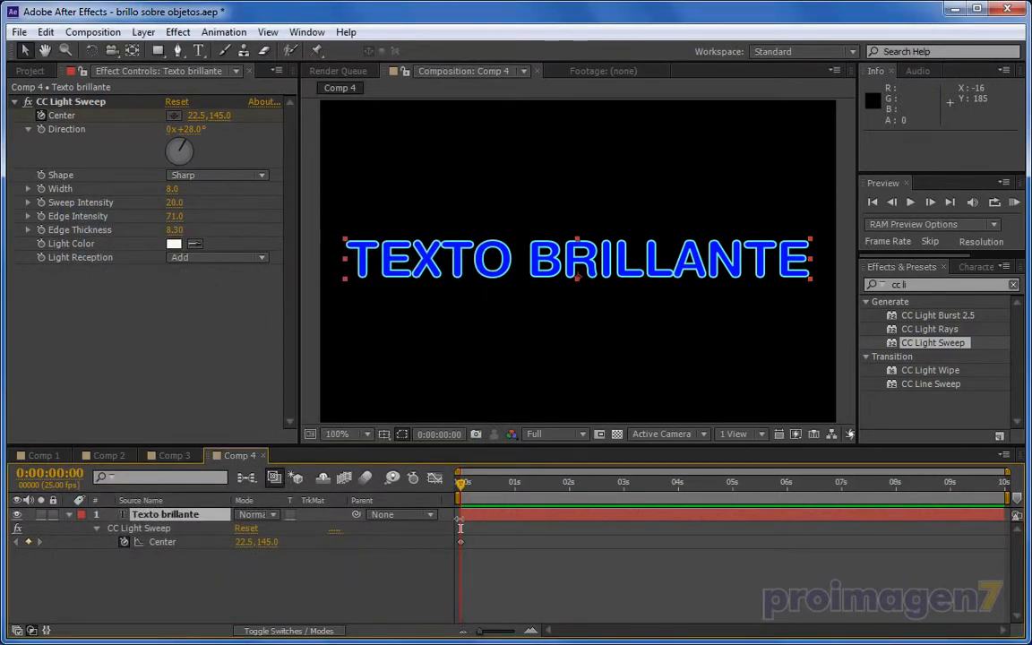
Keyframe the sweep centre past the text's end at about 666.5, 145 at 0:00:09:24, and preview the animation from the start.
{"action": "left_click_drag", "start_coordinate": [475, 488], "coordinate": [1027, 488]}
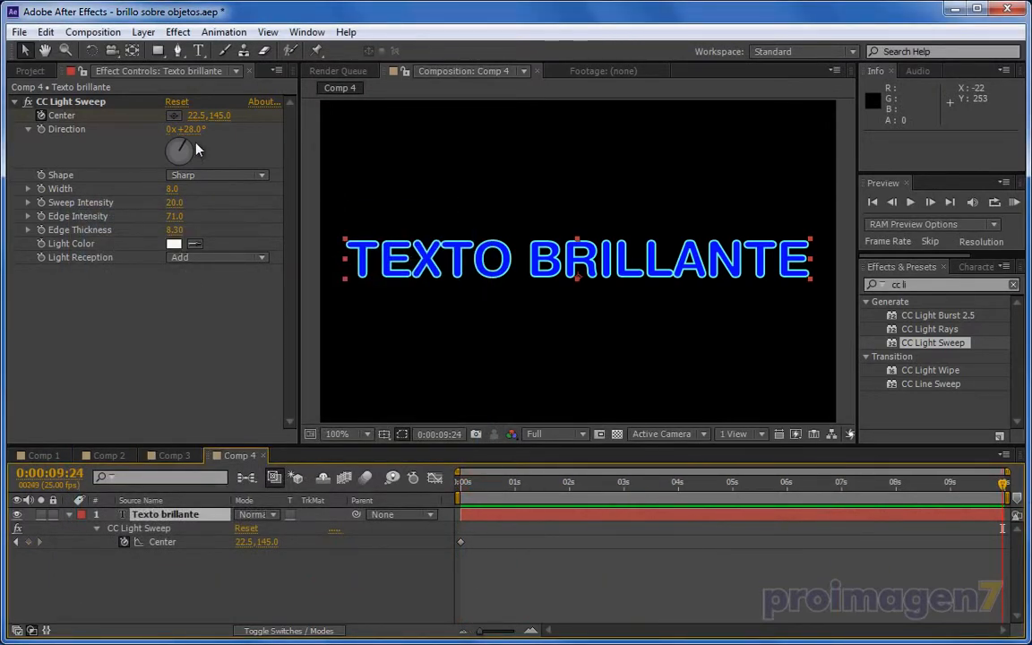
{"action": "left_click_drag", "start_coordinate": [191, 115], "coordinate": [746, 164]}
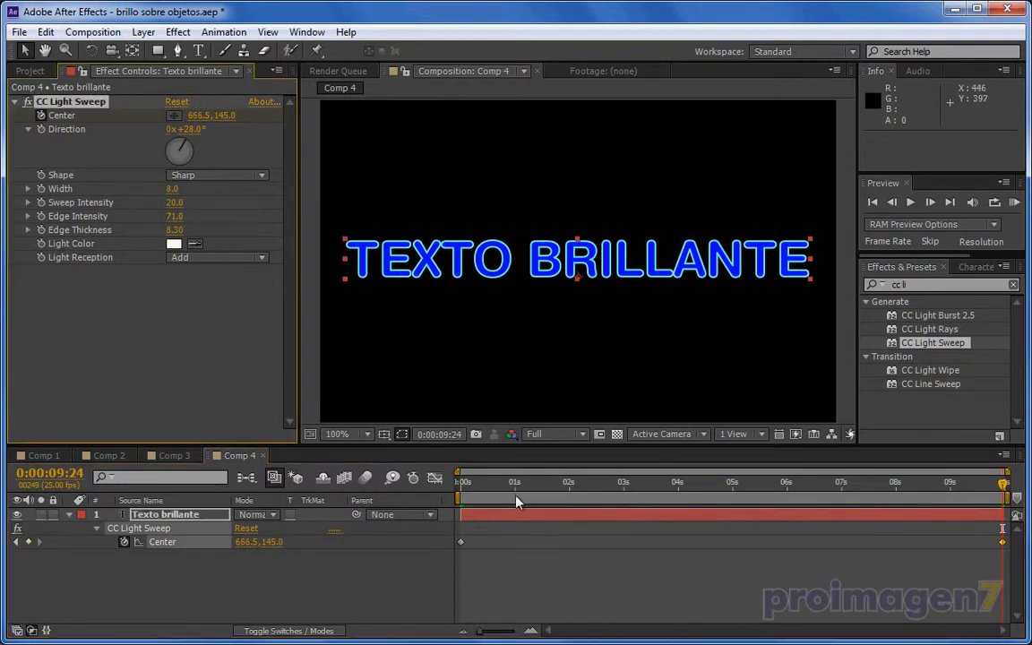
{"action": "key", "text": "Home"}
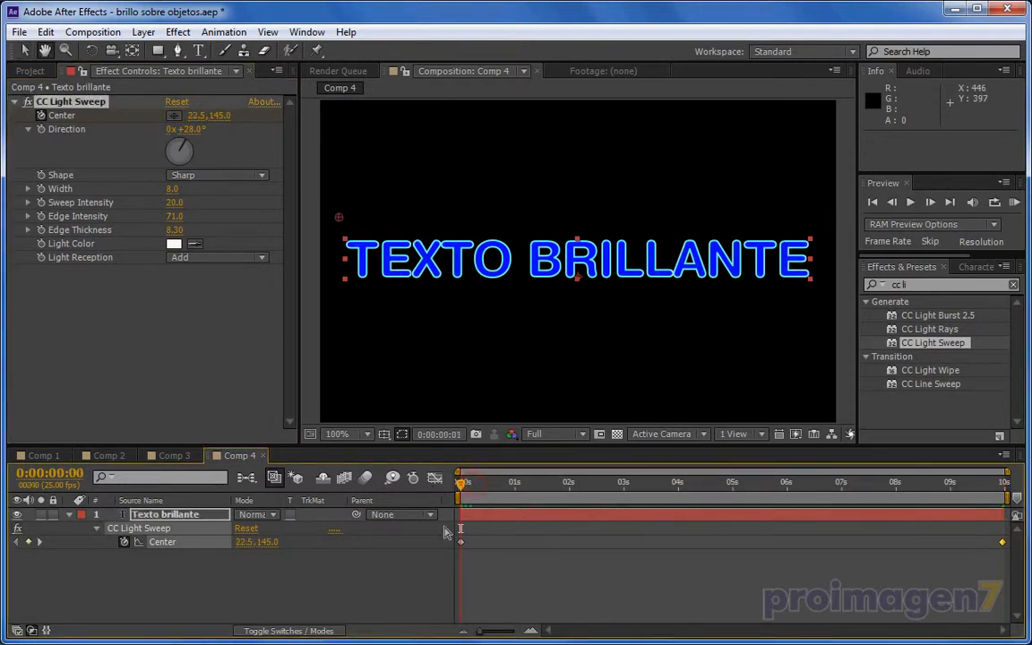
{"action": "key", "text": "space"}
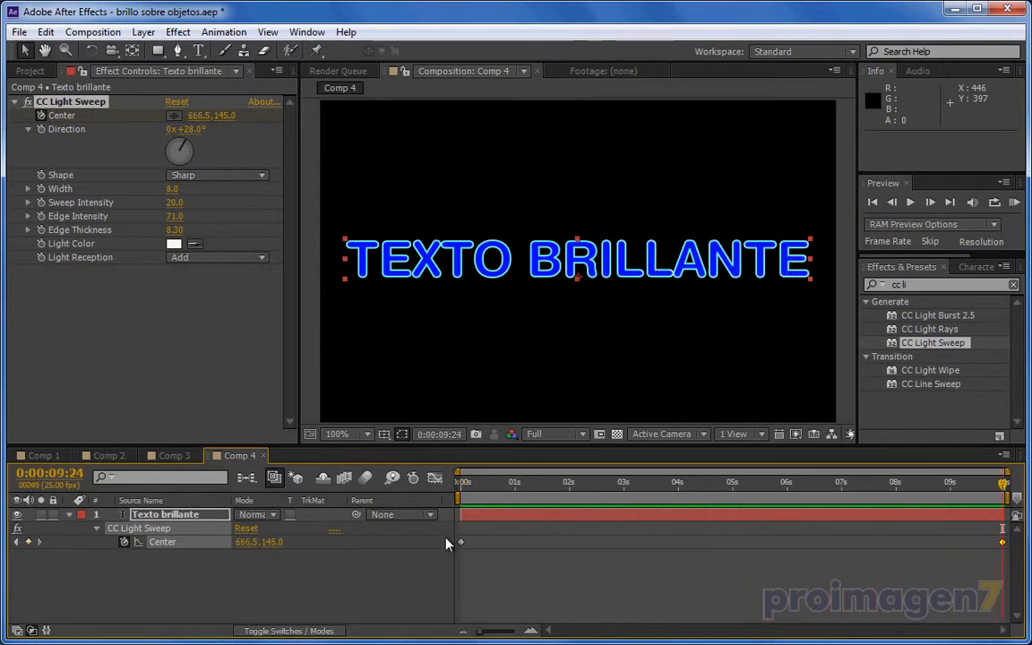
{"action": "left_click_drag", "start_coordinate": [515, 484], "coordinate": [753, 485]}
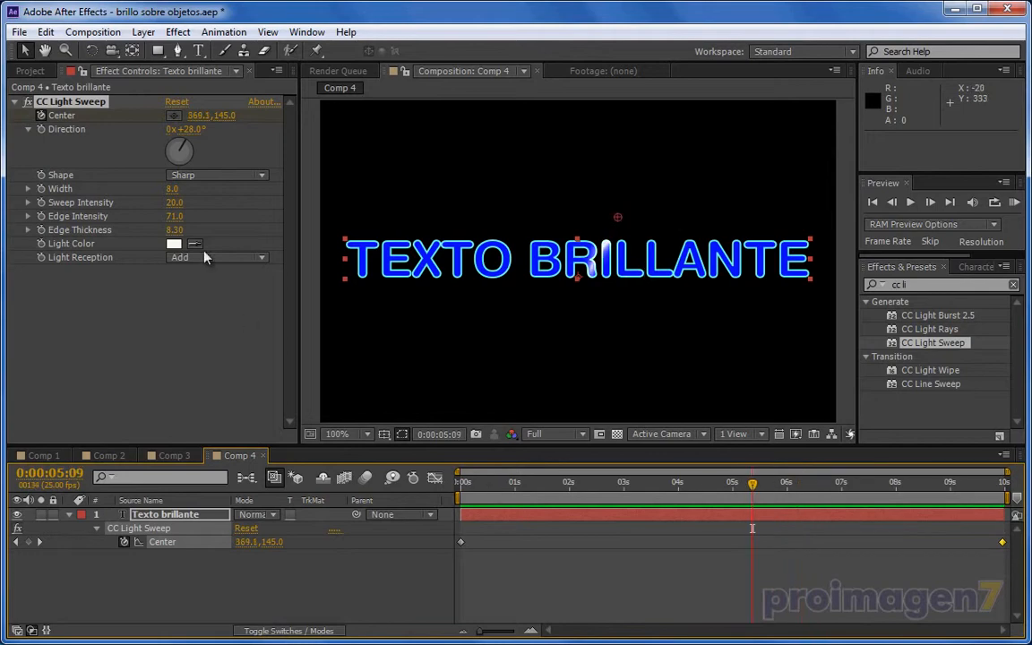
Create a new 640 x 400 px composition at 25 fps with a 10-second duration.
{"action": "left_click", "coordinate": [83, 32]}
{"action": "left_click", "coordinate": [92, 51]}
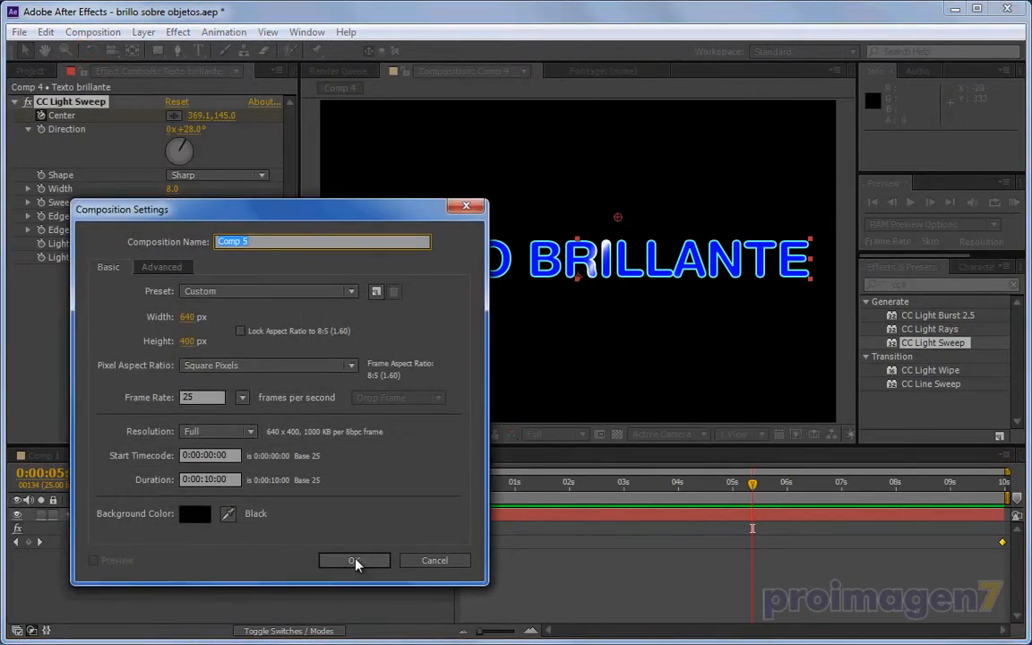
{"action": "left_click", "coordinate": [356, 562]}
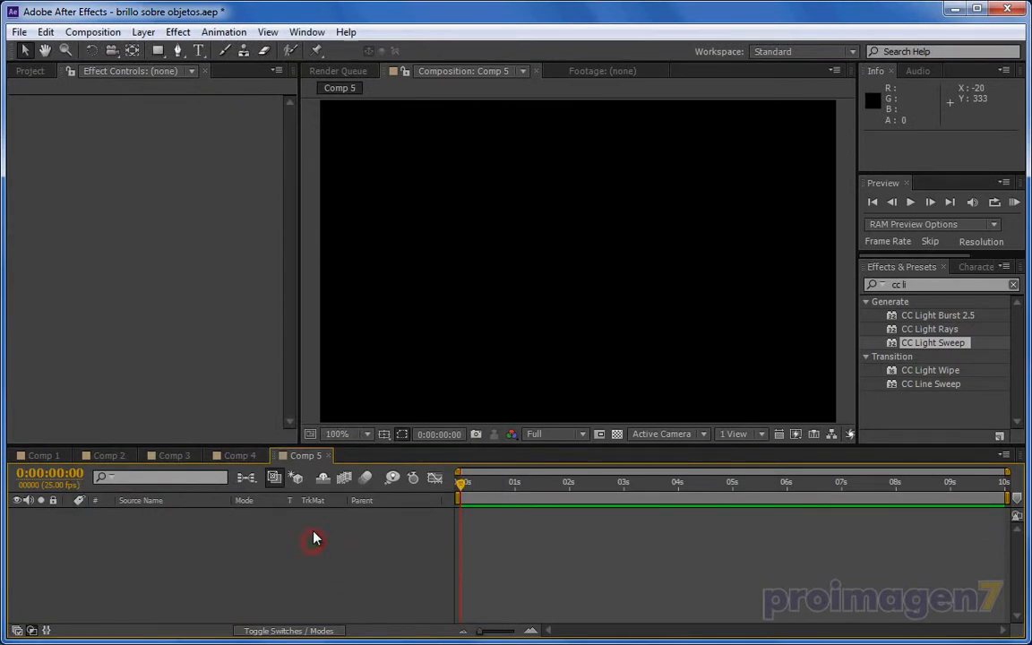
Copy the Texto brillante layer from Comp 4 into the empty Comp 5.
{"action": "left_click", "coordinate": [238, 456]}
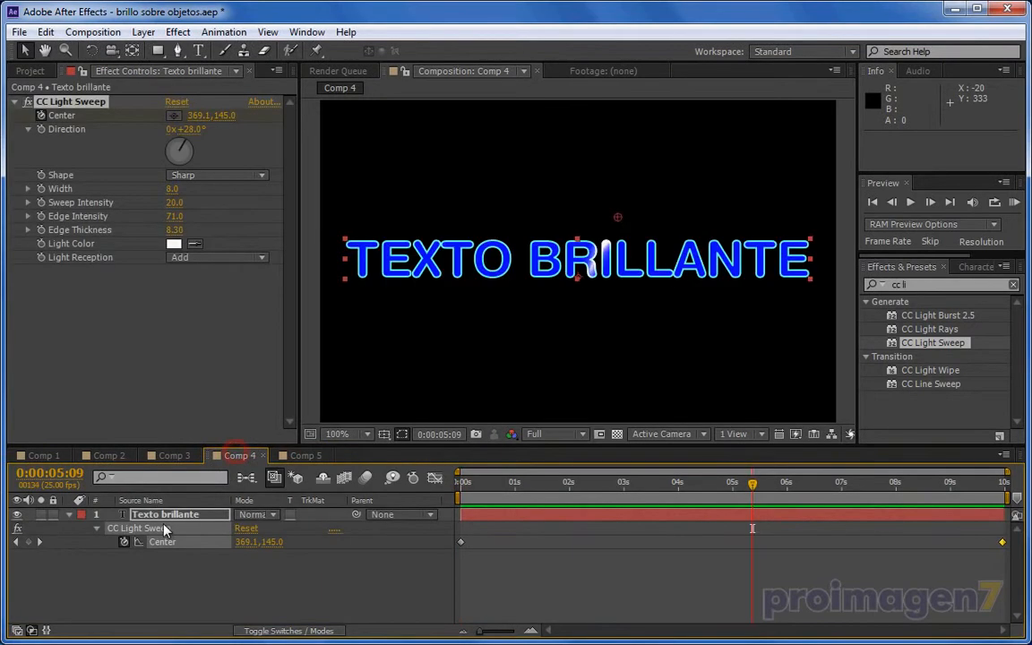
{"action": "left_click", "coordinate": [163, 515]}
{"action": "key", "text": "ctrl+c"}
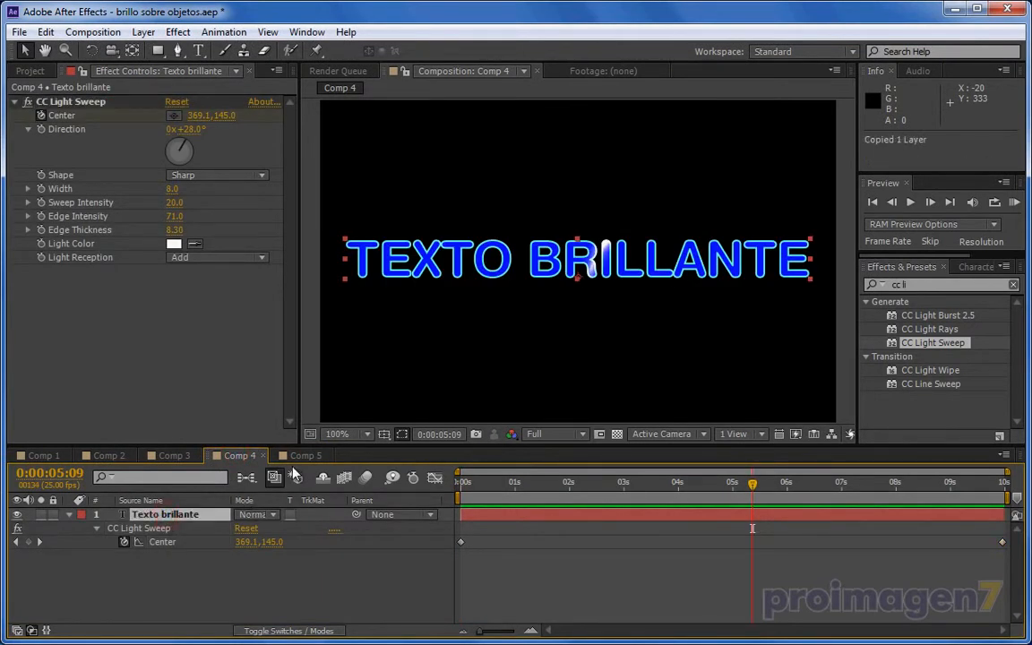
{"action": "left_click", "coordinate": [305, 455]}
{"action": "left_click", "coordinate": [206, 553]}
{"action": "key", "text": "ctrl+v"}
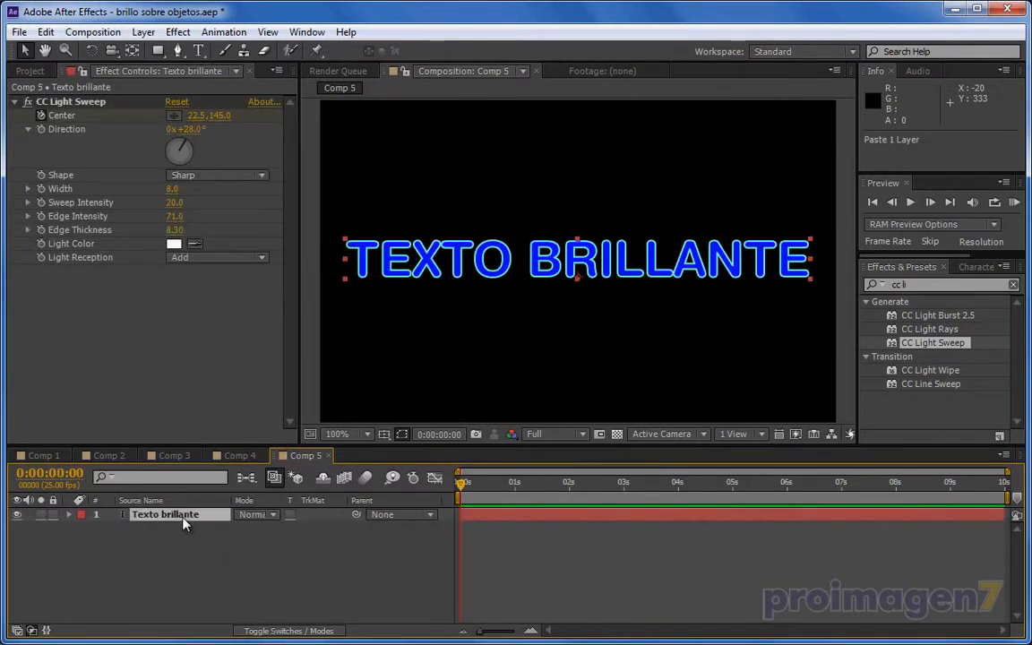
Delete the CC Light Sweep effect from the pasted Texto brillante layer and scrub the timeline to check the plain text.
{"action": "left_click", "coordinate": [183, 518]}
{"action": "left_click", "coordinate": [67, 102]}
{"action": "key", "text": "Delete"}
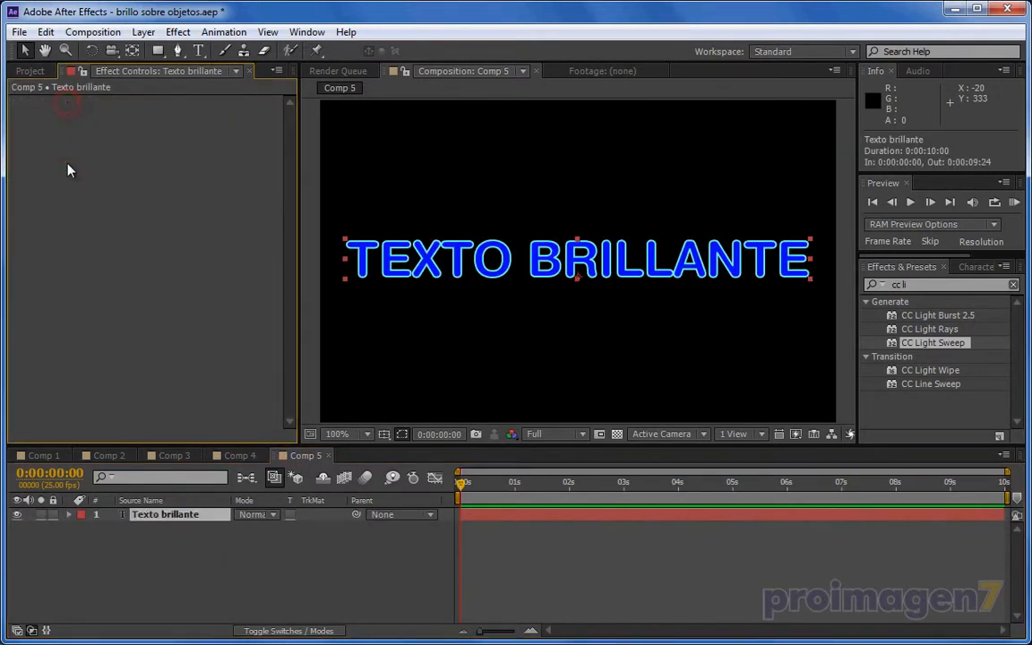
{"action": "left_click", "coordinate": [252, 553]}
{"action": "left_click_drag", "start_coordinate": [464, 486], "coordinate": [820, 488]}
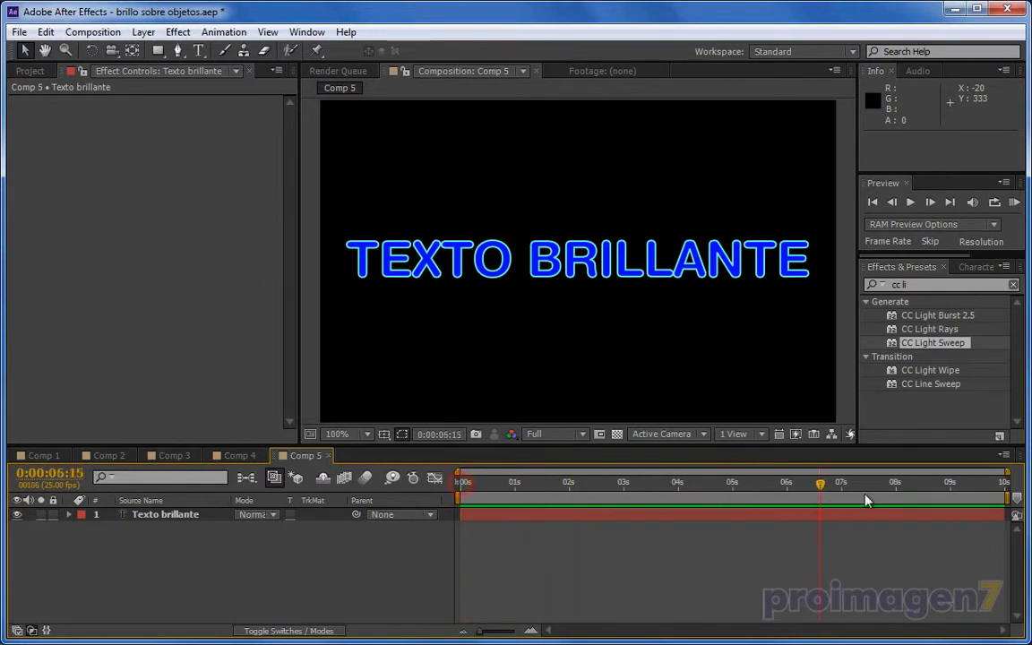
{"action": "left_click_drag", "start_coordinate": [550, 500], "coordinate": [459, 500]}
Duplicate the Texto brillante layer and rename the lower of the two layers as Texto abajo.
{"action": "left_click", "coordinate": [178, 514]}
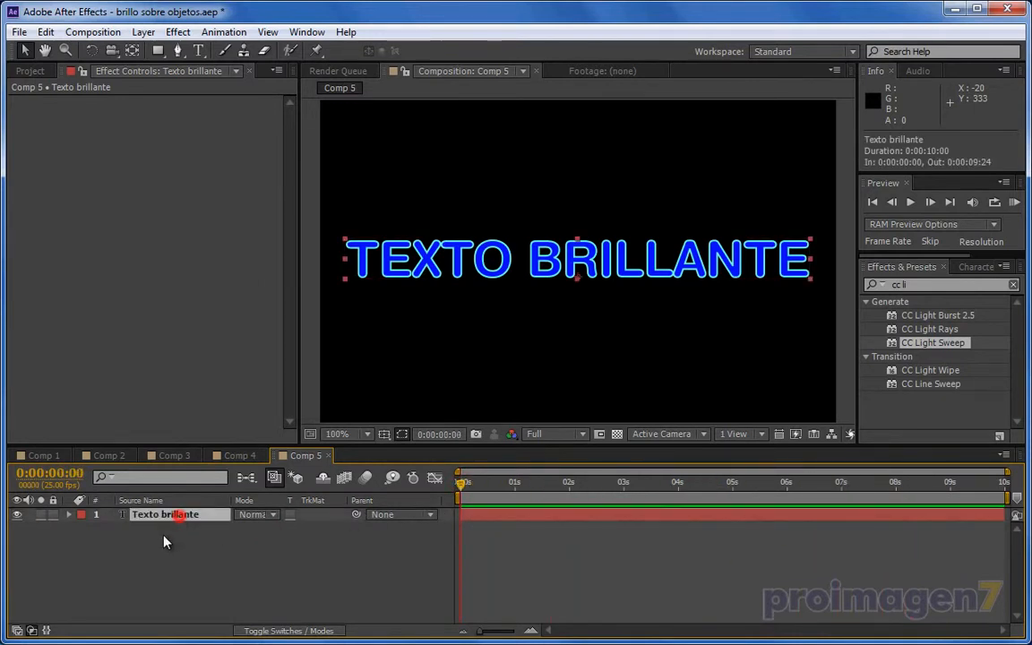
{"action": "key", "text": "ctrl+d"}
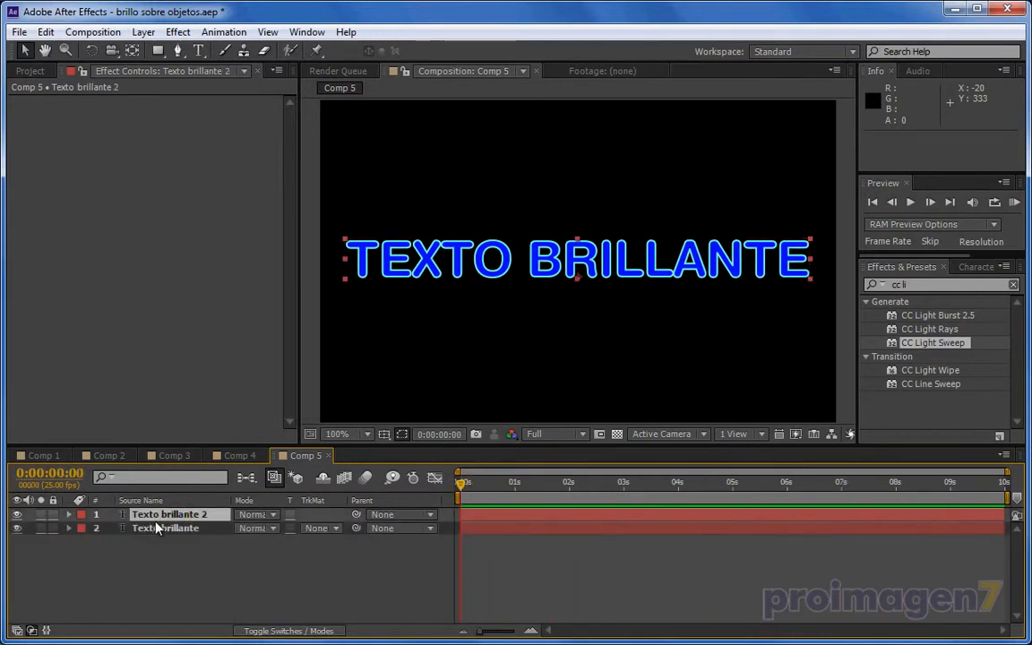
{"action": "left_click", "coordinate": [161, 516]}
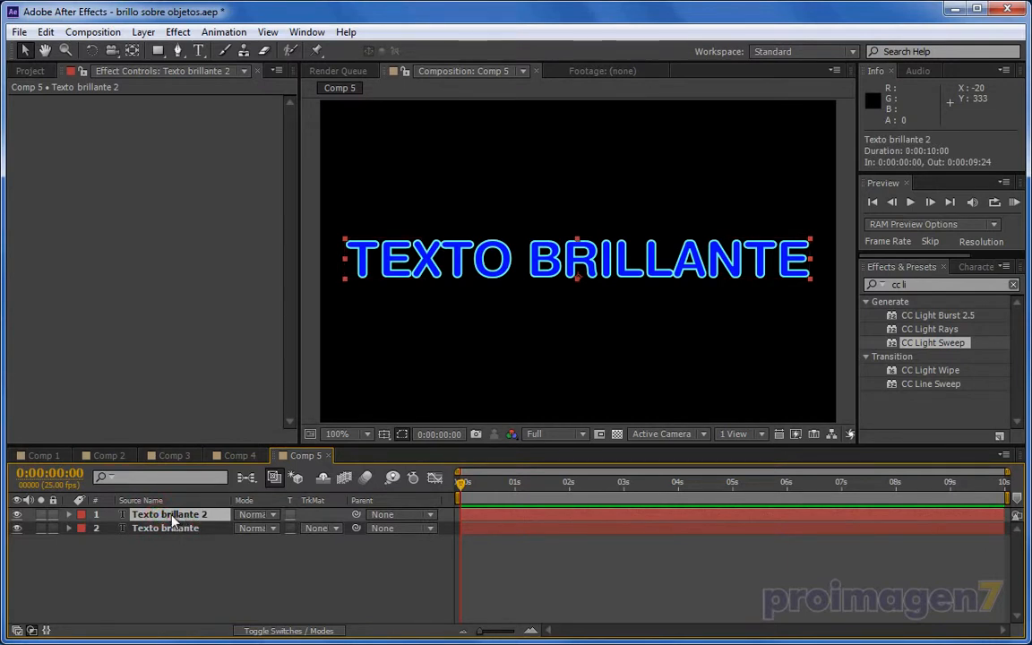
{"action": "left_click", "coordinate": [172, 528]}
{"action": "key", "text": "Return"}
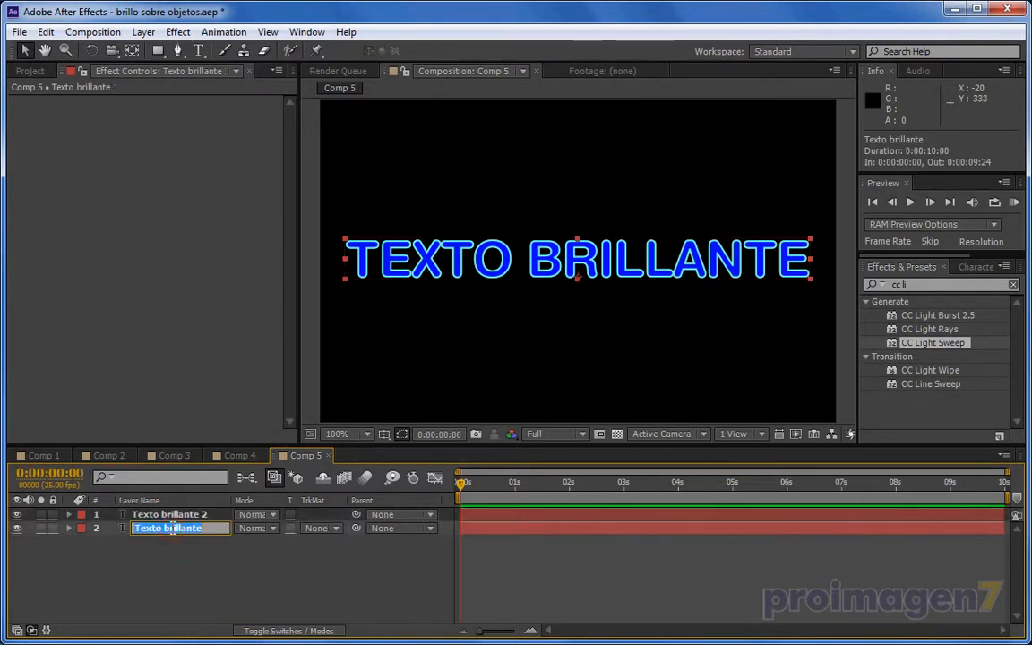
{"action": "key", "text": "Right"}
{"action": "key", "text": "BackSpace"}
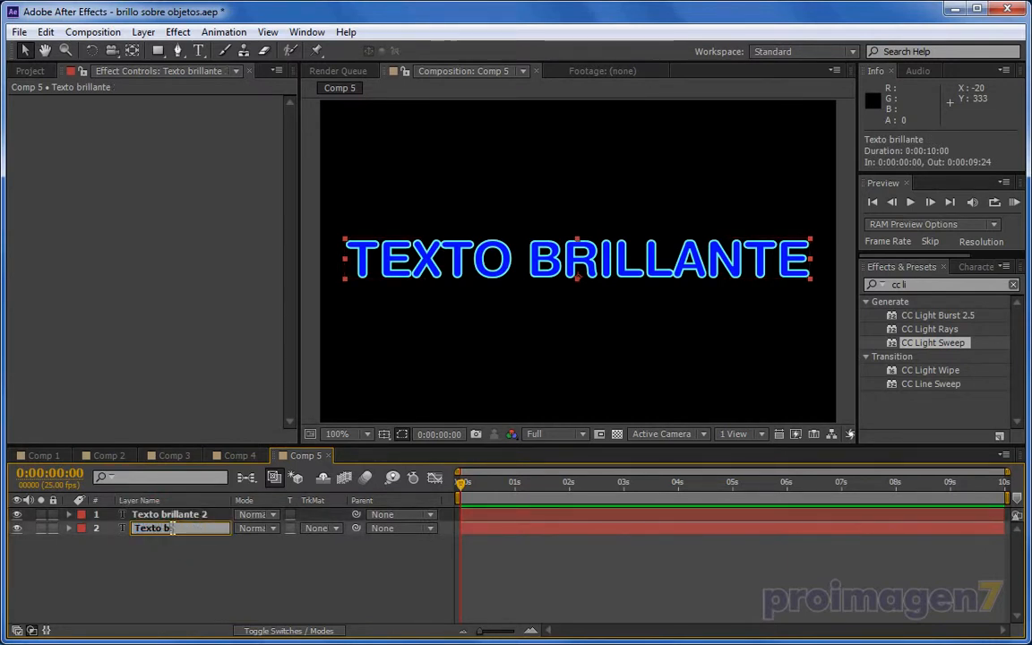
{"action": "key", "text": "BackSpace"}
{"action": "type", "text": "abajo"}
Rename the upper text layer as Texto arriba.
{"action": "left_click", "coordinate": [168, 516]}
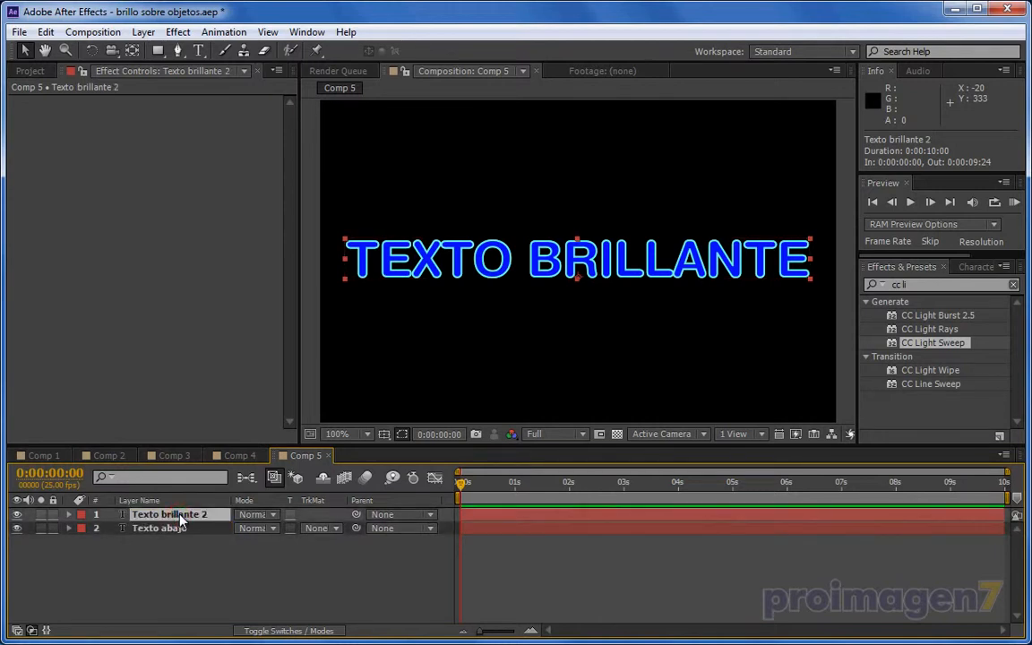
{"action": "key", "text": "Return"}
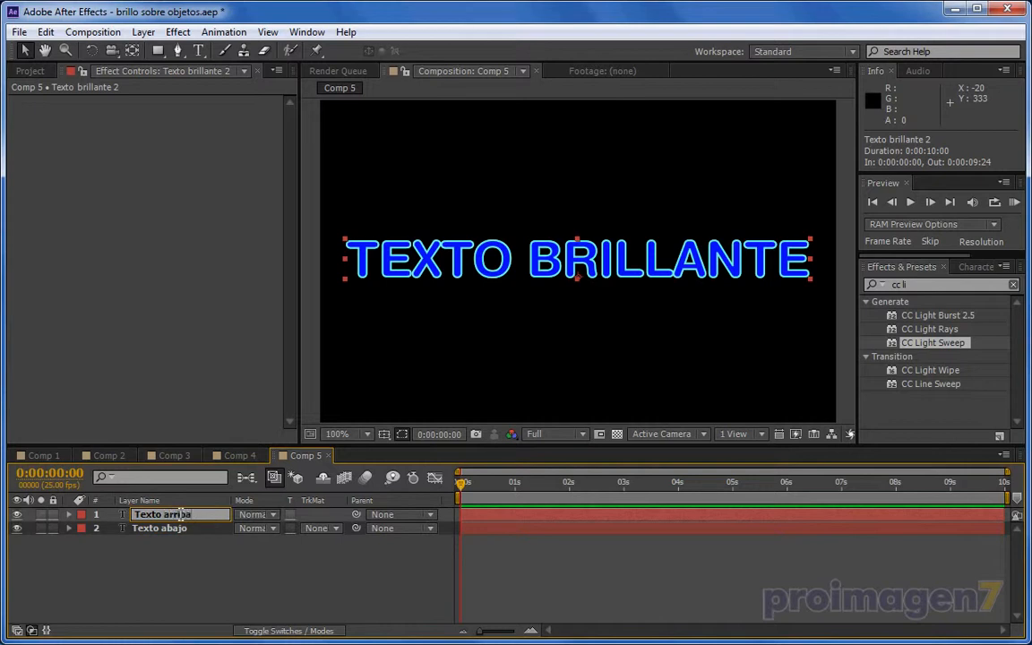
{"action": "left_click", "coordinate": [194, 580]}
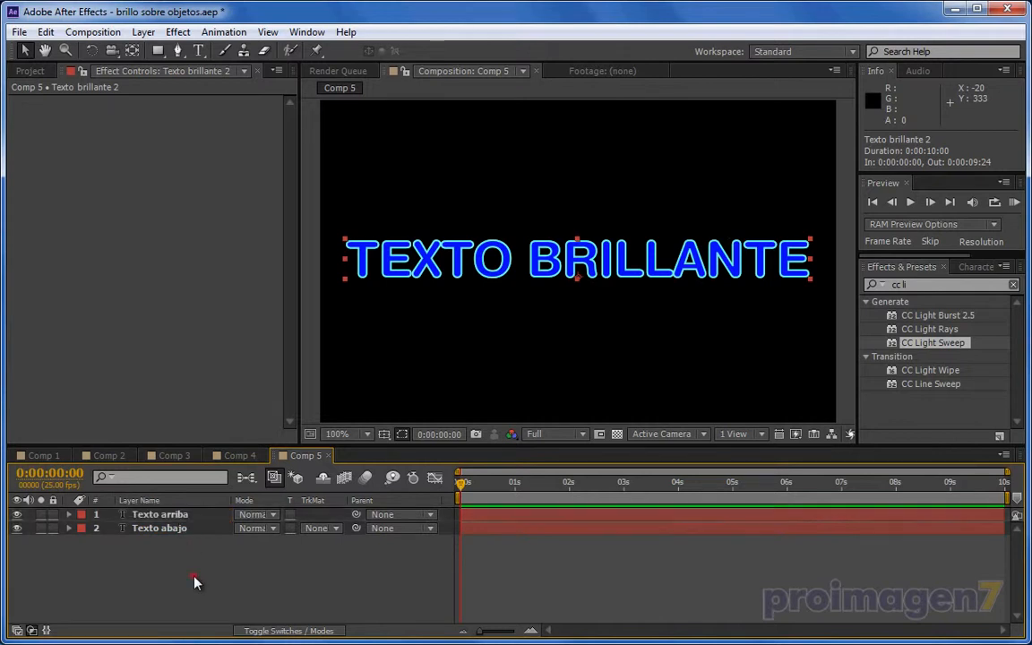
Apply the Stylize Glow effect to the Texto arriba layer.
{"action": "left_click", "coordinate": [173, 517]}
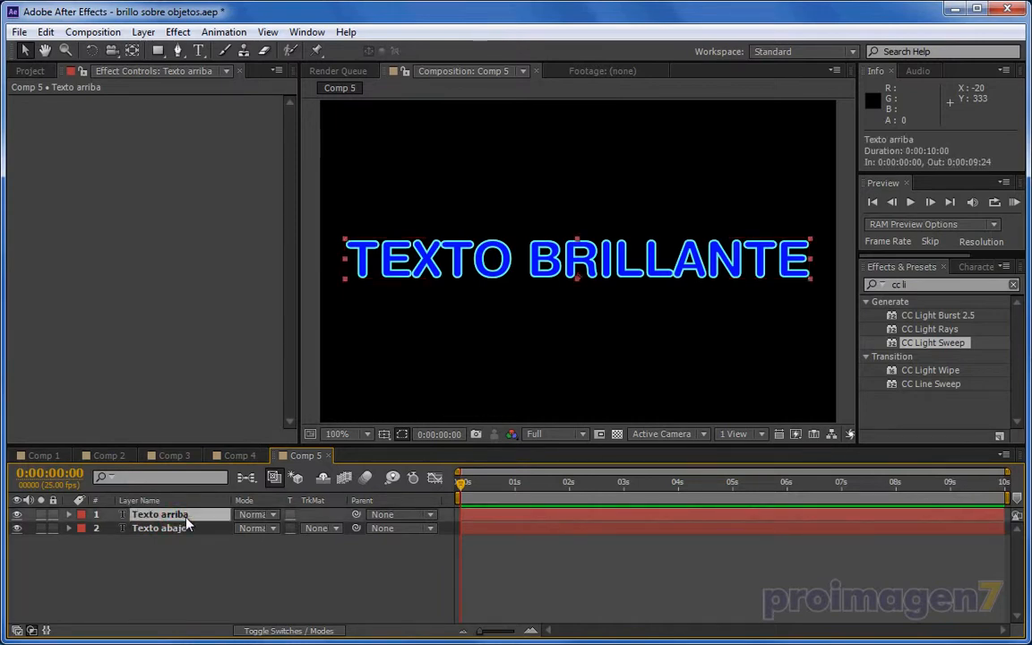
{"action": "left_click", "coordinate": [175, 31]}
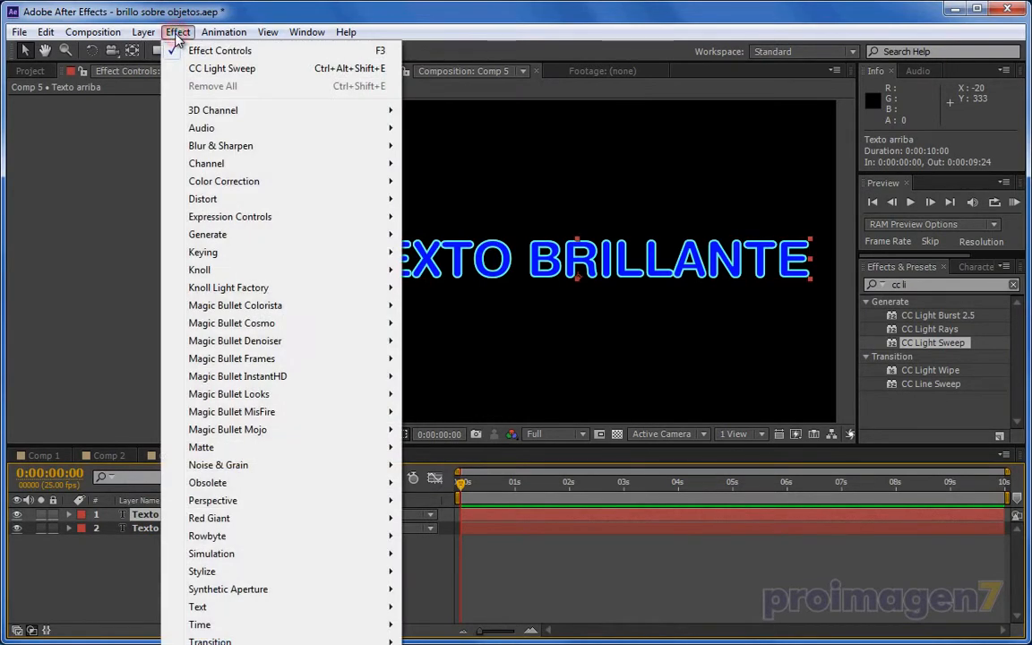
{"action": "mouse_move", "coordinate": [262, 574]}
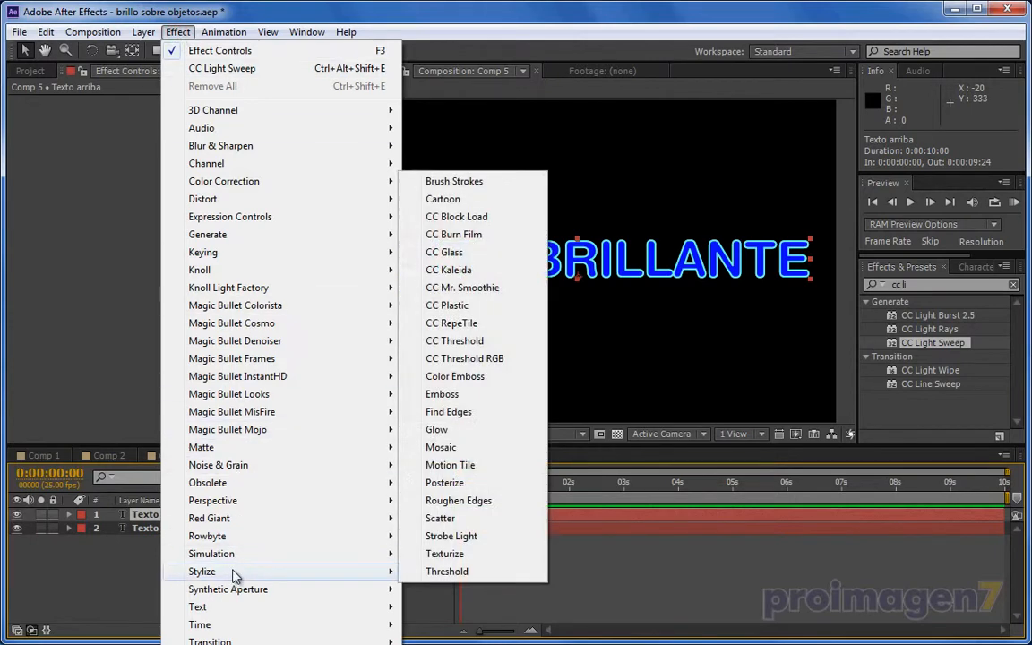
{"action": "left_click", "coordinate": [430, 430]}
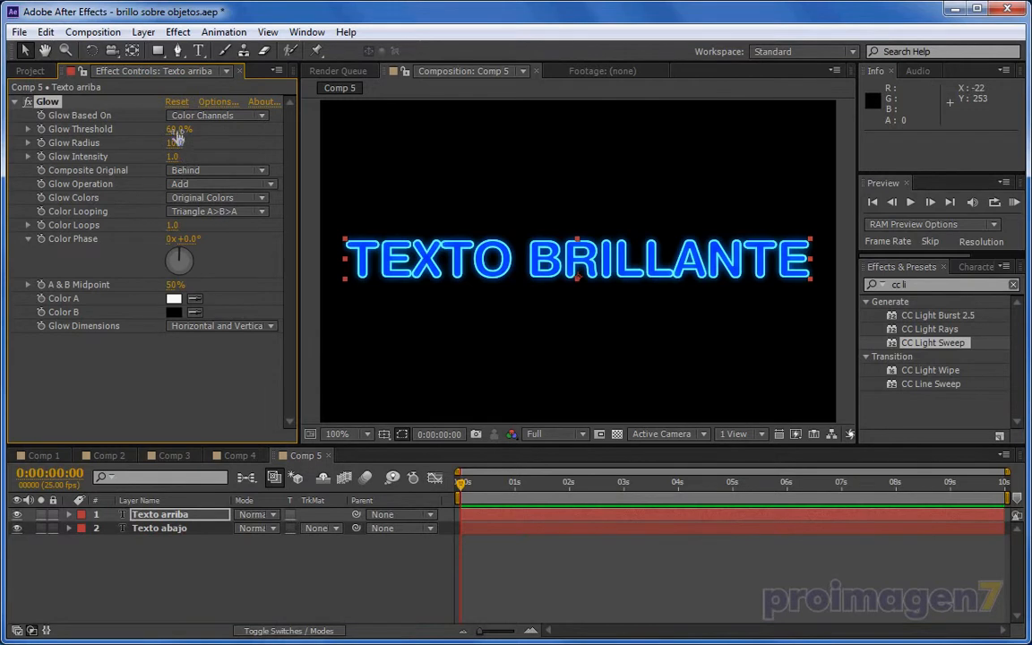
Set the glow's threshold to about 26.7%, its radius to 25 and its intensity to 2.5.
{"action": "left_click_drag", "start_coordinate": [174, 133], "coordinate": [205, 138]}
{"action": "left_click_drag", "start_coordinate": [173, 156], "coordinate": [298, 164]}
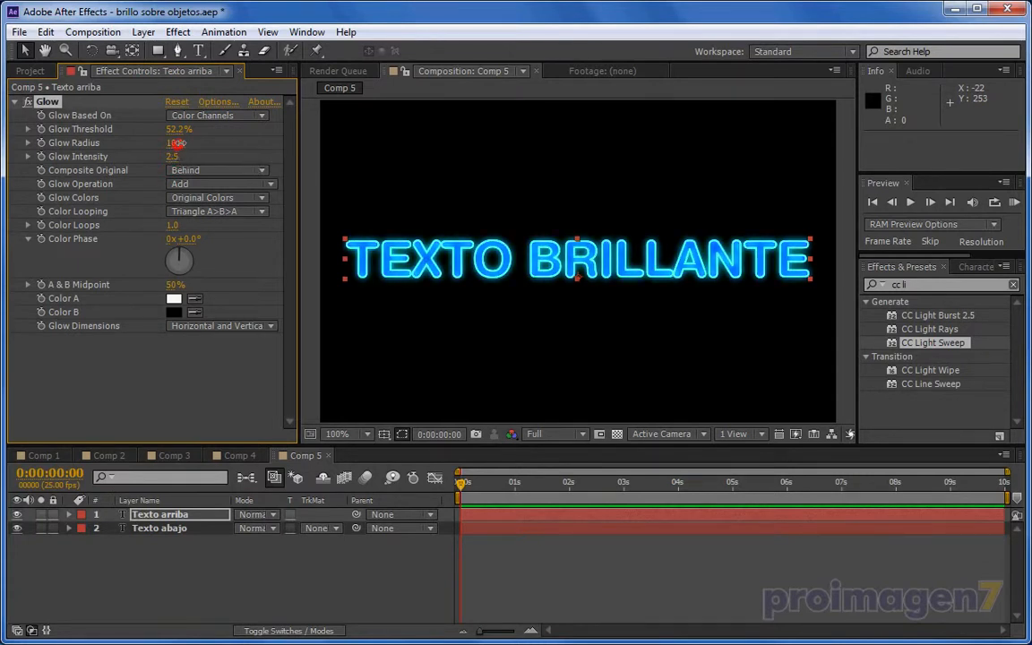
{"action": "mouse_move", "coordinate": [176, 143]}
{"action": "left_mouse_down"}
{"action": "mouse_move", "coordinate": [187, 142]}
{"action": "mouse_move", "coordinate": [179, 134]}
{"action": "mouse_move", "coordinate": [233, 136]}
{"action": "mouse_move", "coordinate": [273, 154]}
{"action": "mouse_move", "coordinate": [187, 143]}
{"action": "left_mouse_up"}
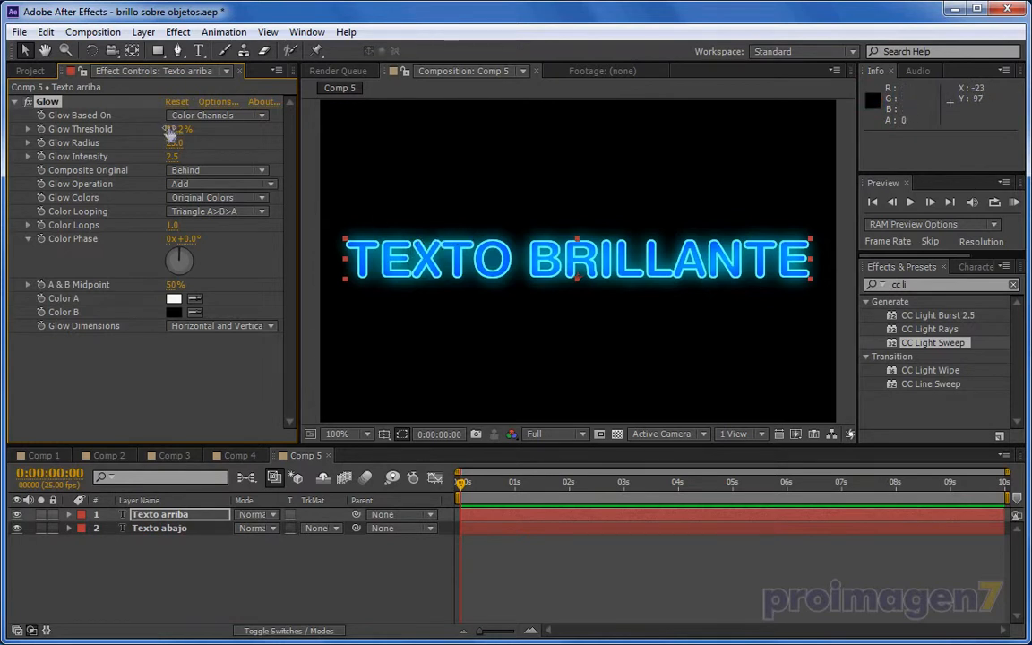
{"action": "left_click_drag", "start_coordinate": [177, 129], "coordinate": [139, 131]}
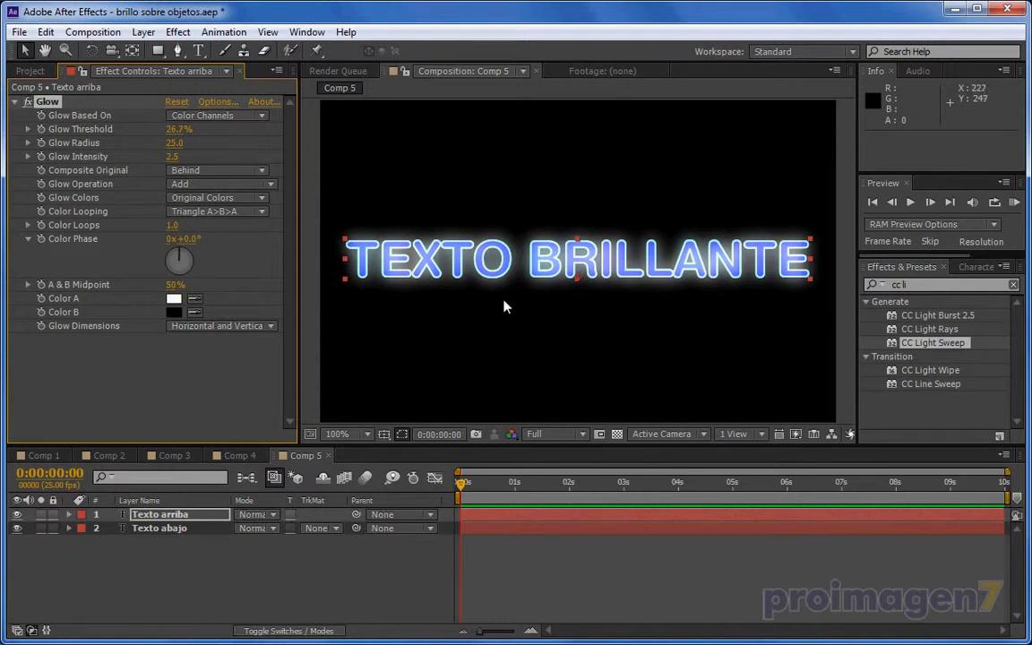
{"action": "left_click", "coordinate": [251, 591]}
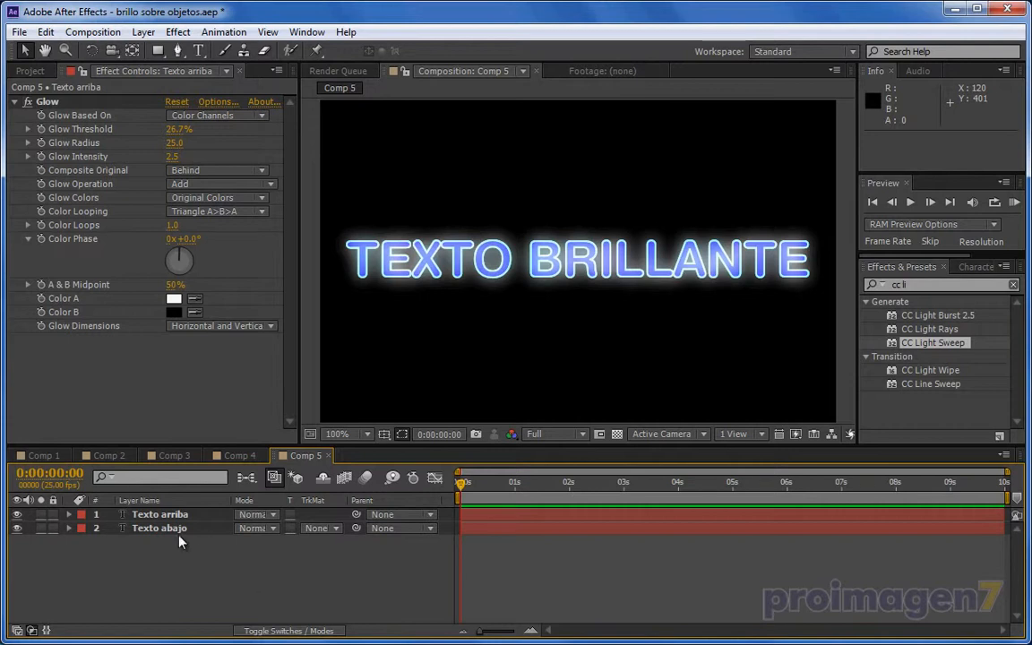
Draw a narrow rectangular mask about 17 by 104 px on the Texto arriba layer, just before the text's first letter.
{"action": "left_click", "coordinate": [167, 515]}
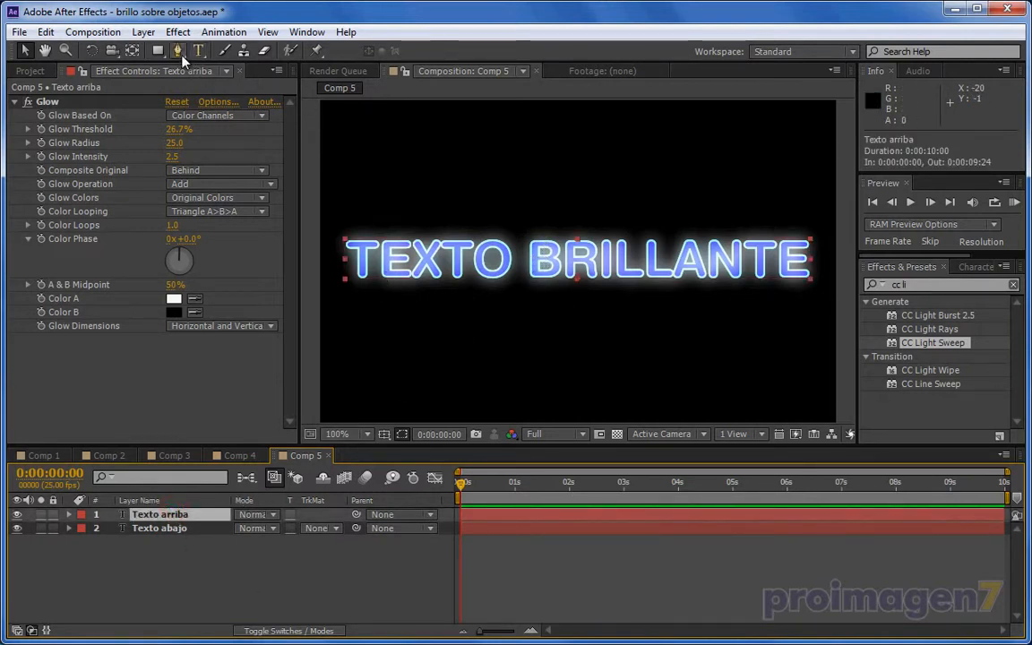
{"action": "left_click", "coordinate": [156, 52]}
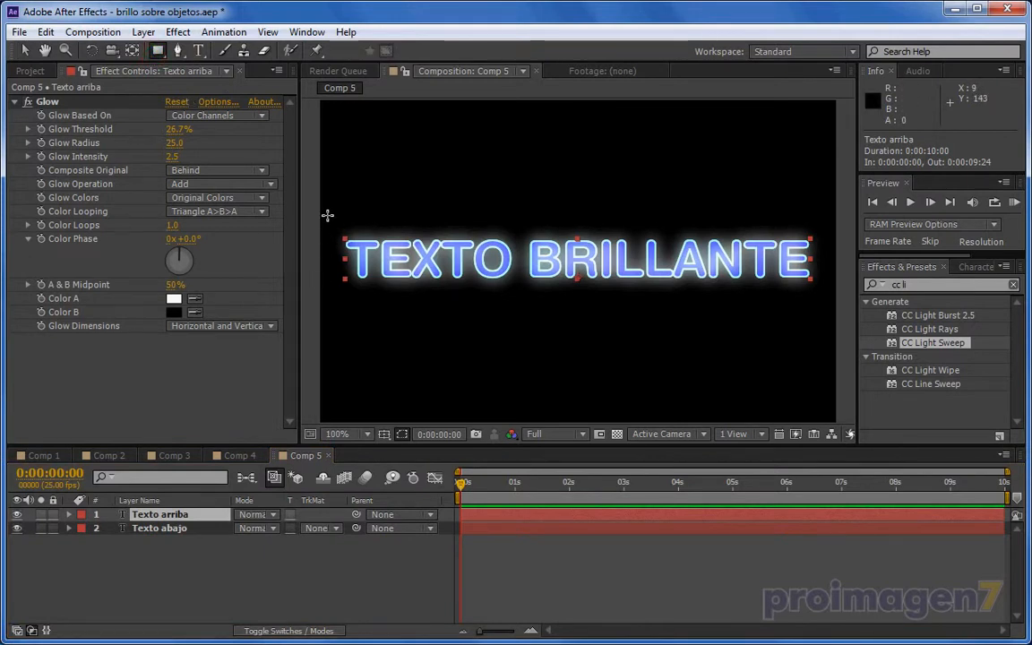
{"action": "left_click_drag", "start_coordinate": [328, 215], "coordinate": [340, 298]}
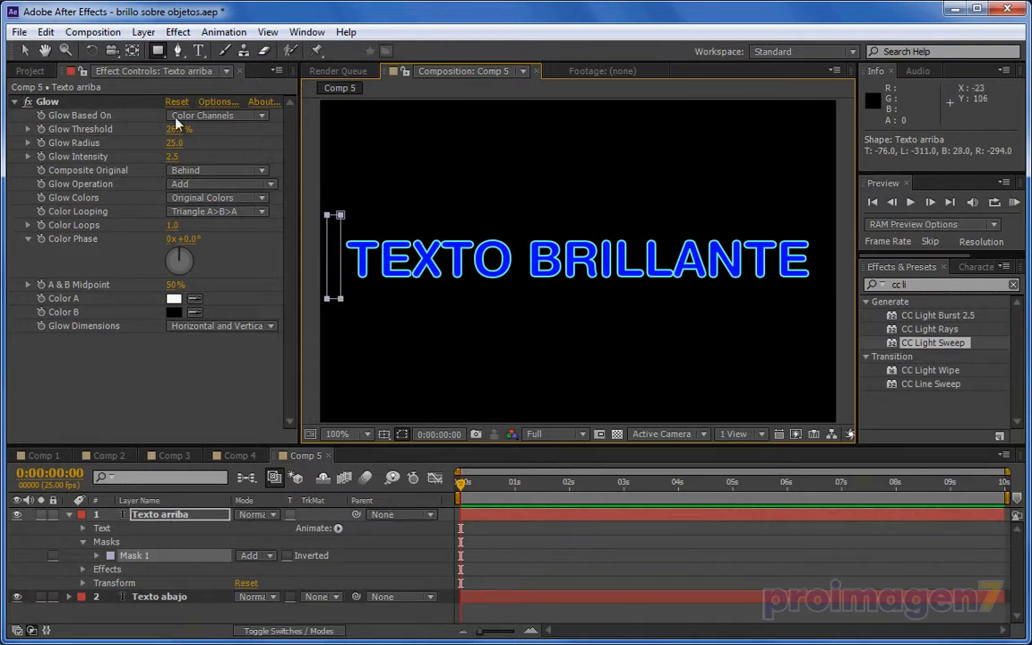
Slant the mask by shifting its two upper vertices sideways over the first letter T.
{"action": "left_click", "coordinate": [25, 50]}
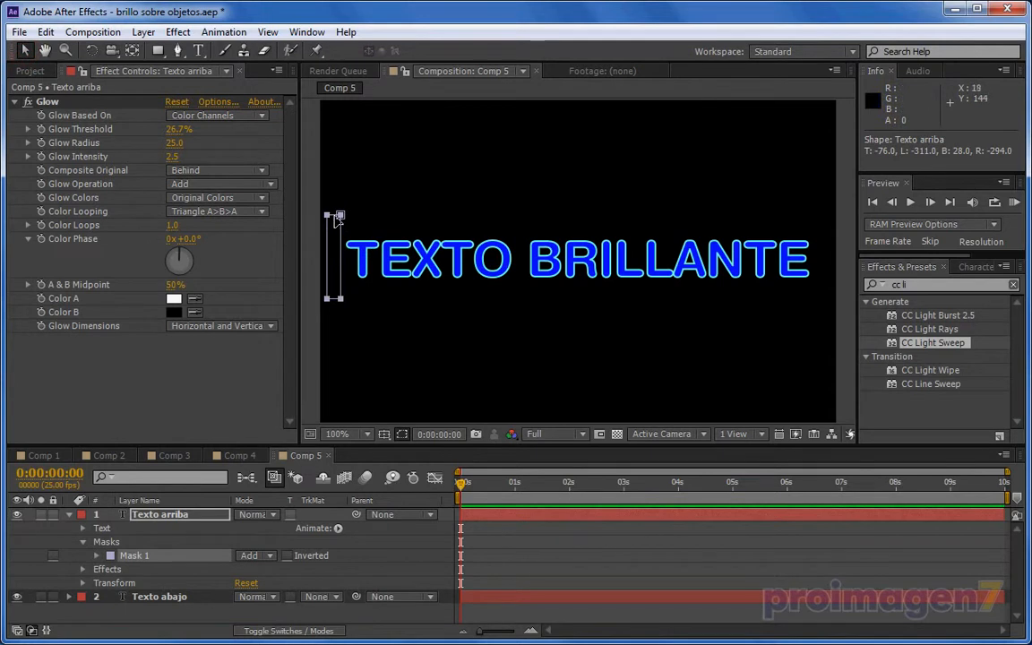
{"action": "left_click", "coordinate": [337, 223]}
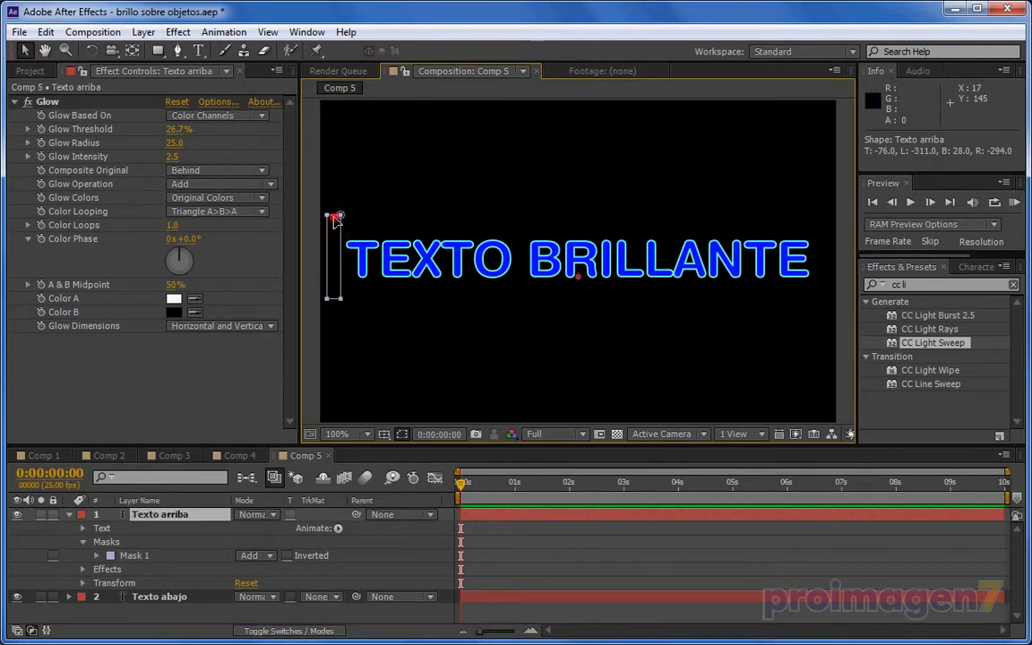
{"action": "mouse_move", "coordinate": [337, 221]}
{"action": "left_mouse_down"}
{"action": "mouse_move", "coordinate": [346, 219]}
{"action": "mouse_move", "coordinate": [319, 215]}
{"action": "mouse_move", "coordinate": [366, 217]}
{"action": "mouse_move", "coordinate": [339, 219]}
{"action": "mouse_move", "coordinate": [354, 217]}
{"action": "left_mouse_up"}
Enable keyframing for the Mask 1 path on the Texto arriba layer at 0:00:00:00.
{"action": "left_click", "coordinate": [84, 543]}
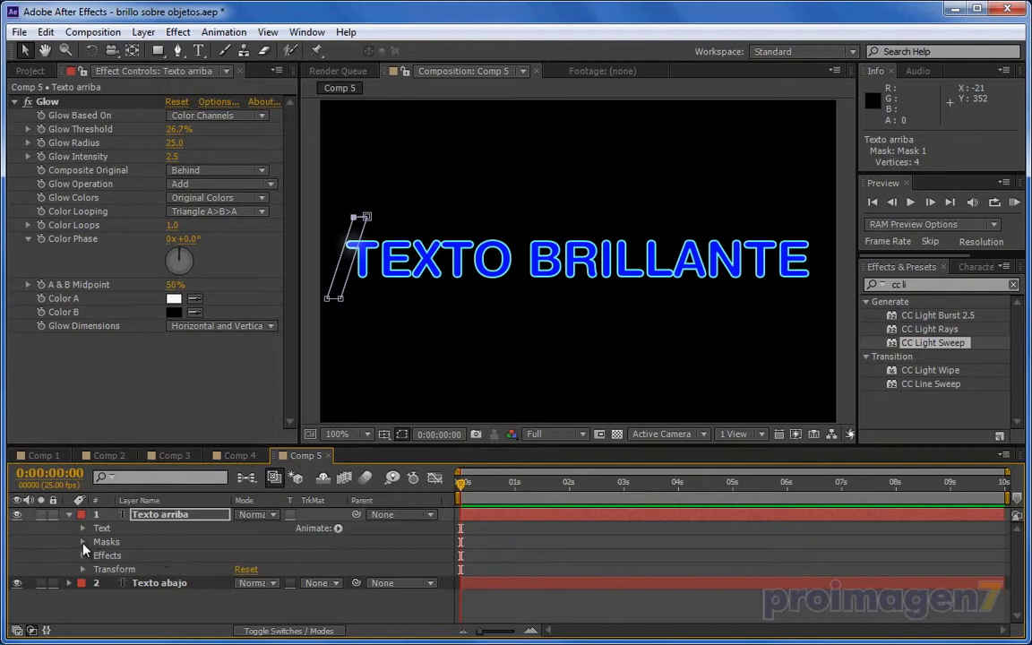
{"action": "left_click", "coordinate": [84, 542]}
{"action": "left_click", "coordinate": [93, 556]}
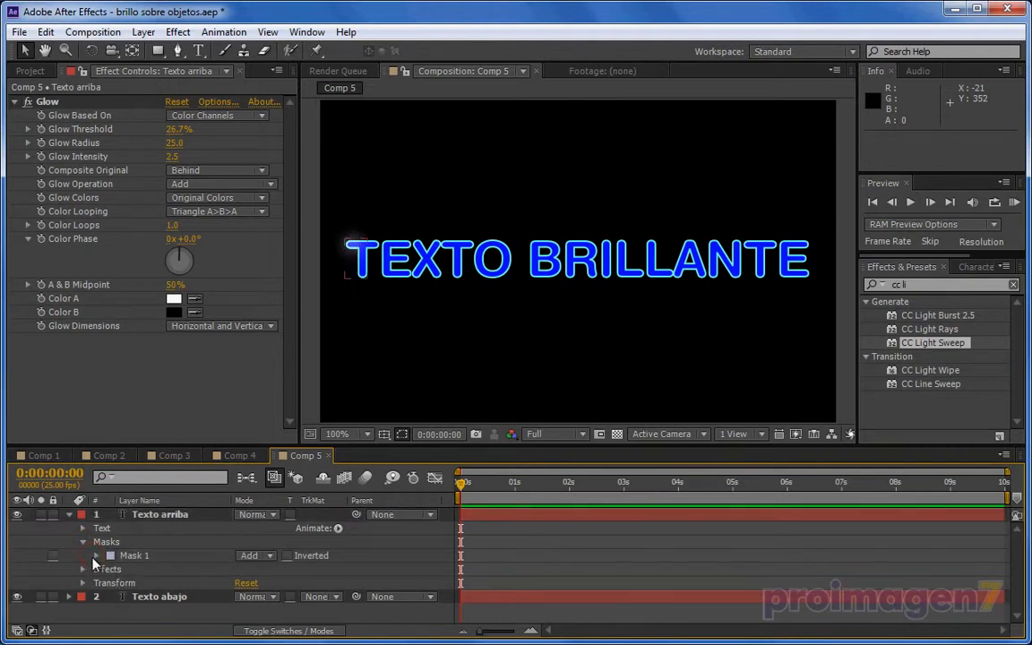
{"action": "left_click", "coordinate": [96, 556]}
{"action": "left_click", "coordinate": [151, 568]}
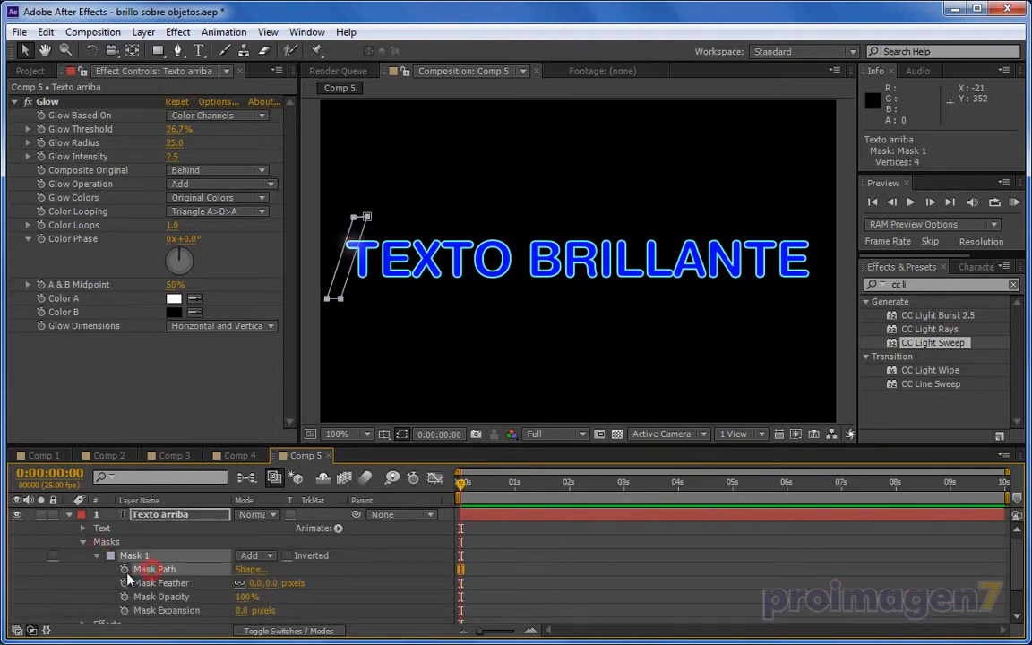
{"action": "left_click", "coordinate": [125, 569]}
Shift the slanted mask horizontally away from the text until it lies entirely before the first letter T.
{"action": "key", "text": "Left"}
{"action": "key", "text": "Left"}
{"action": "key", "text": "Left"}
{"action": "key", "text": "Left"}
{"action": "key", "text": "Left"}
{"action": "key", "text": "Left"}
{"action": "key", "text": "Left"}
{"action": "key", "text": "Left"}
{"action": "key", "text": "Left"}
{"action": "key", "text": "Left"}
{"action": "key", "text": "Left"}
{"action": "key", "text": "Left"}
{"action": "key", "text": "Left"}
{"action": "key", "text": "Left"}
{"action": "key", "text": "Left"}
{"action": "key", "text": "Left"}
{"action": "key", "text": "Left"}
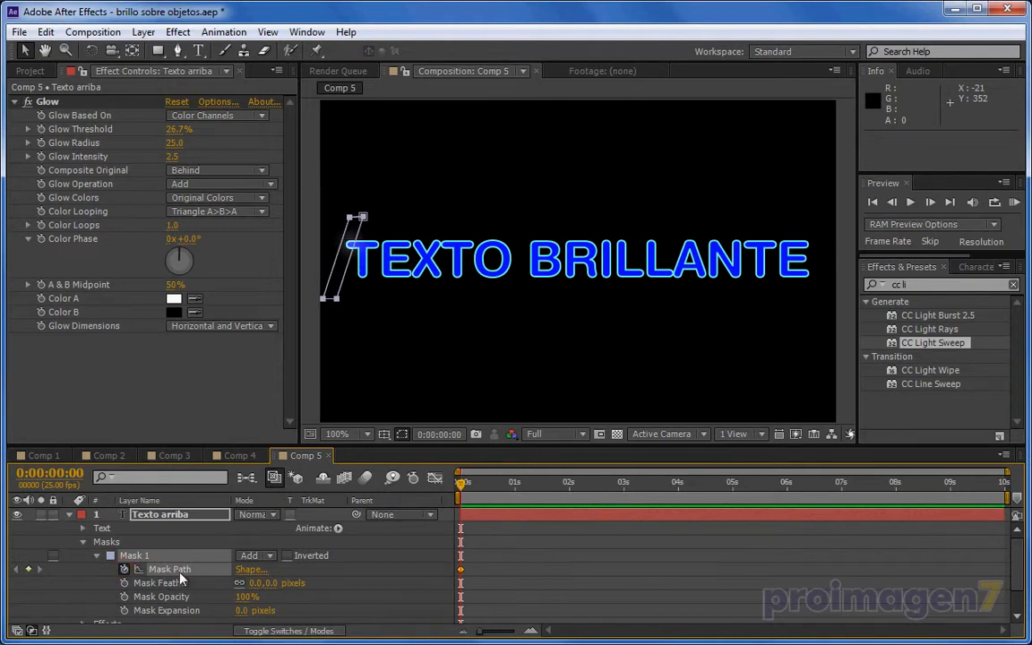
{"action": "key", "text": "Left"}
{"action": "key", "text": "Left"}
{"action": "key", "text": "Left"}
{"action": "key", "text": "Left"}
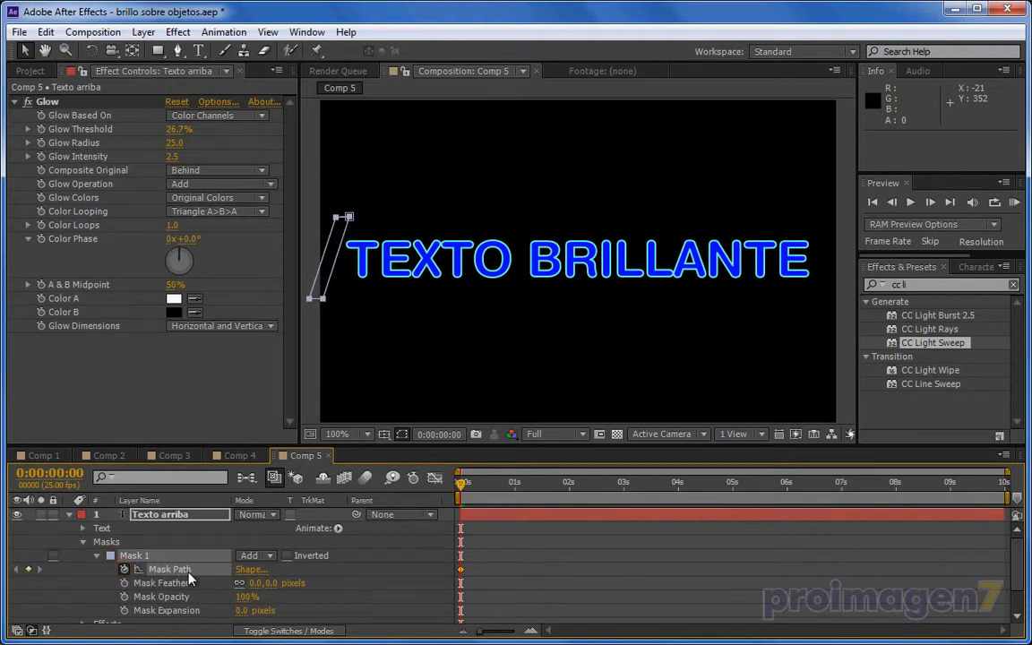
At 0:00:09:24, move the mask horizontally across the whole text until it is past the final E, creating its end keyframe.
{"action": "key", "text": "End"}
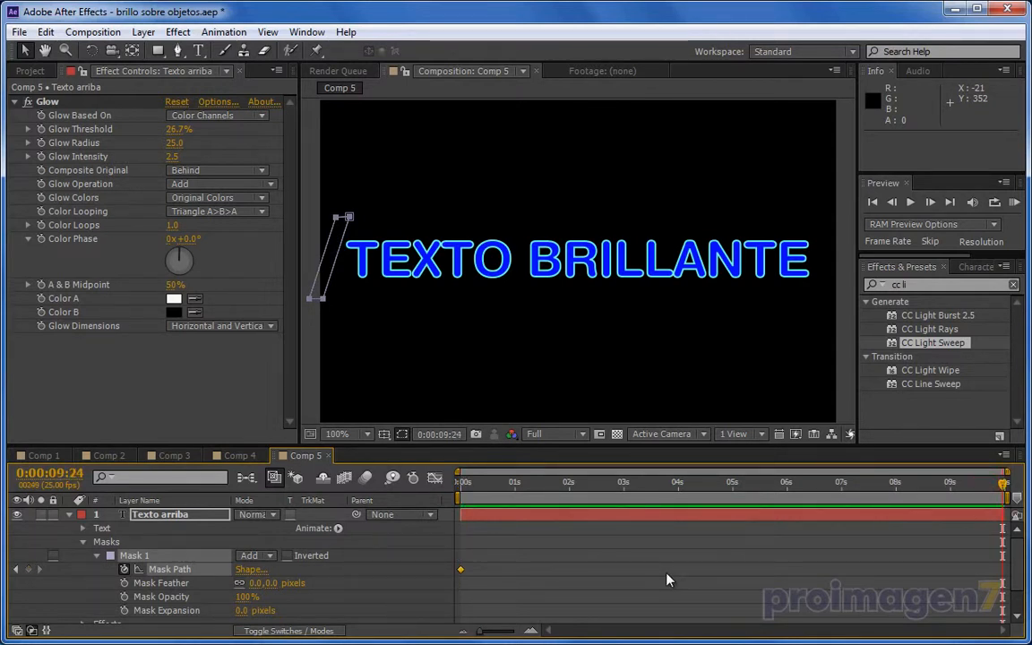
{"action": "key", "text": "shift+Right"}
{"action": "key", "text": "shift+Right"}
{"action": "key", "text": "shift+Right"}
{"action": "key", "text": "shift+Right"}
{"action": "key", "text": "shift+Right"}
{"action": "key", "text": "shift+Right"}
{"action": "key", "text": "shift+Right"}
{"action": "key", "text": "shift+Right"}
{"action": "key", "text": "shift+Right"}
{"action": "key", "text": "shift+Right"}
{"action": "key", "text": "shift+Right"}
{"action": "key", "text": "shift+Right"}
{"action": "key", "text": "shift+Right"}
{"action": "key", "text": "shift+Right"}
{"action": "key", "text": "shift+Right"}
{"action": "key", "text": "shift+Right"}
{"action": "key", "text": "shift+Right"}
{"action": "key", "text": "shift+Right"}
{"action": "key", "text": "shift+Right"}
{"action": "key", "text": "shift+Right"}
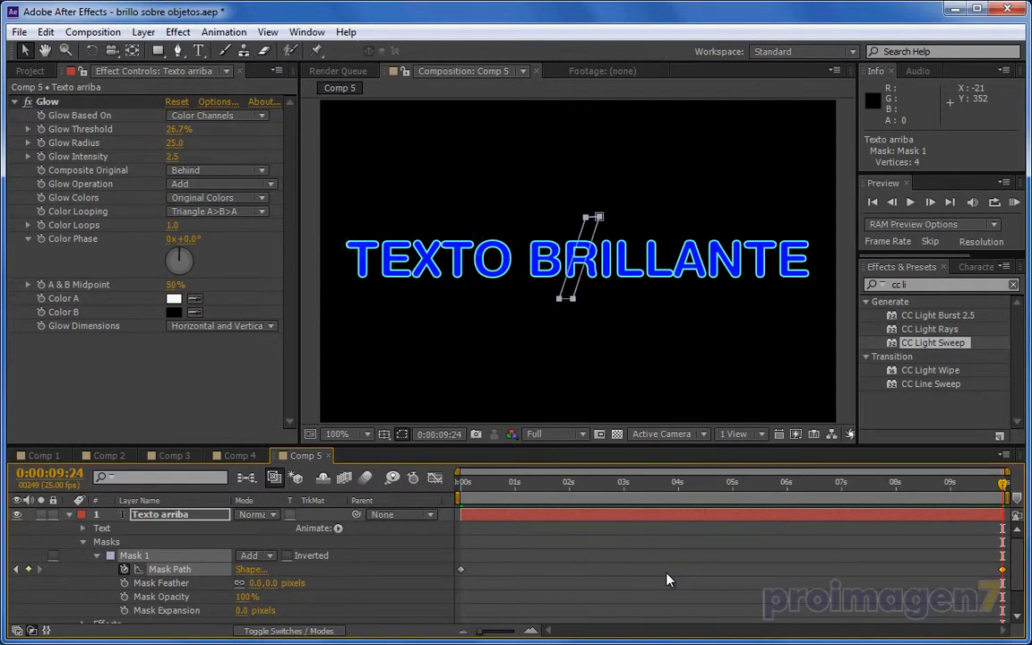
{"action": "key", "text": "shift+Right"}
{"action": "key", "text": "shift+Right"}
{"action": "key", "text": "shift+Right"}
{"action": "key", "text": "shift+Right"}
{"action": "key", "text": "shift+Right"}
{"action": "key", "text": "shift+Right"}
{"action": "key", "text": "shift+Right"}
{"action": "key", "text": "shift+Right"}
{"action": "key", "text": "shift+Right"}
{"action": "key", "text": "shift+Right"}
{"action": "key", "text": "shift+Right"}
{"action": "key", "text": "shift+Right"}
{"action": "key", "text": "shift+Right"}
{"action": "key", "text": "shift+Right"}
{"action": "key", "text": "shift+Right"}
{"action": "key", "text": "shift+Right"}
{"action": "key", "text": "shift+Right"}
{"action": "key", "text": "shift+Right"}
{"action": "key", "text": "shift+Right"}
{"action": "key", "text": "shift+Right"}
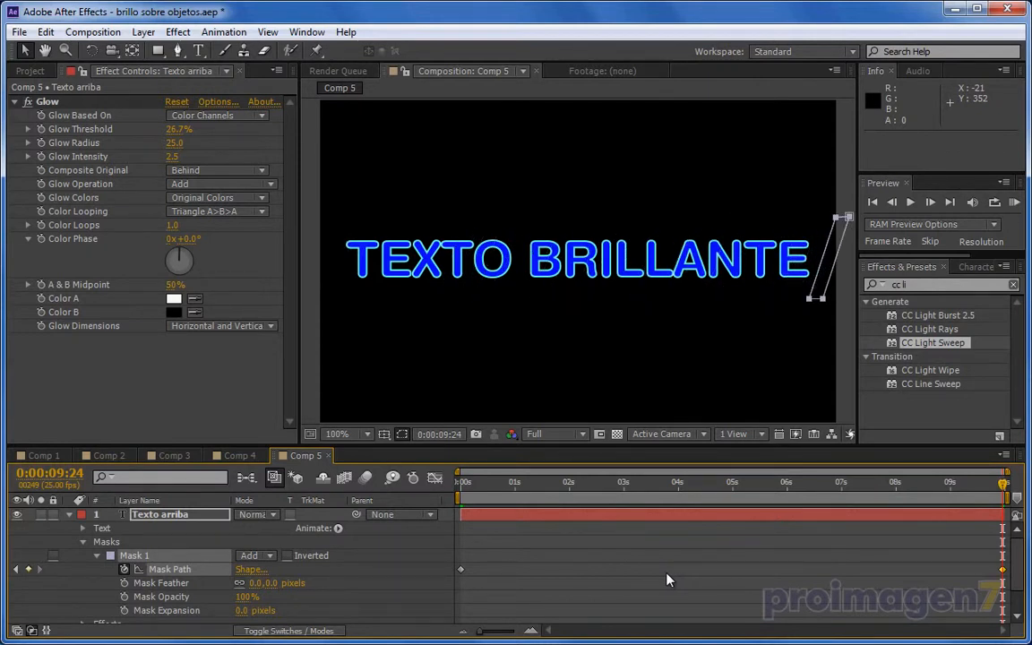
At 0:00:05:02, hide the Texto abajo layer and set the Texto arriba glow's threshold to 11.4% and radius to 7.
{"action": "left_click_drag", "start_coordinate": [656, 488], "coordinate": [736, 498]}
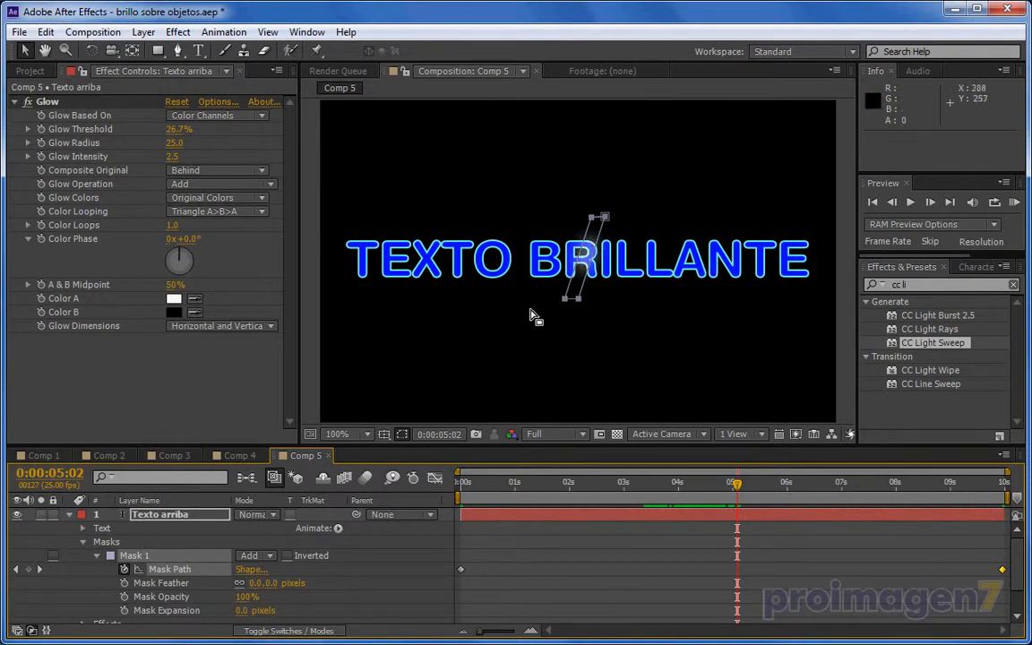
{"action": "left_click", "coordinate": [69, 514]}
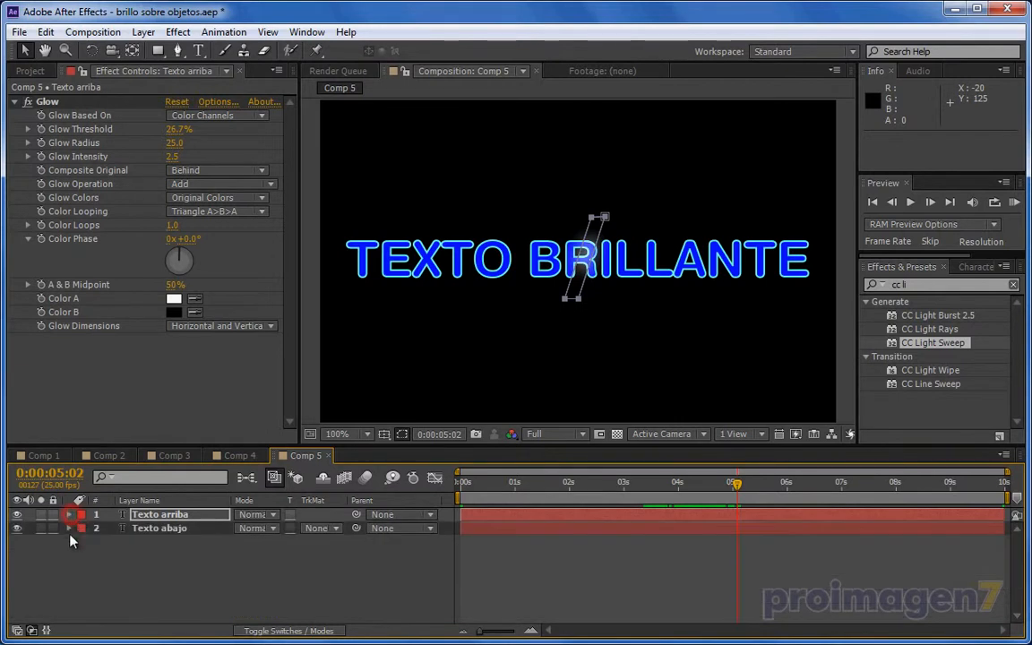
{"action": "left_click", "coordinate": [16, 528]}
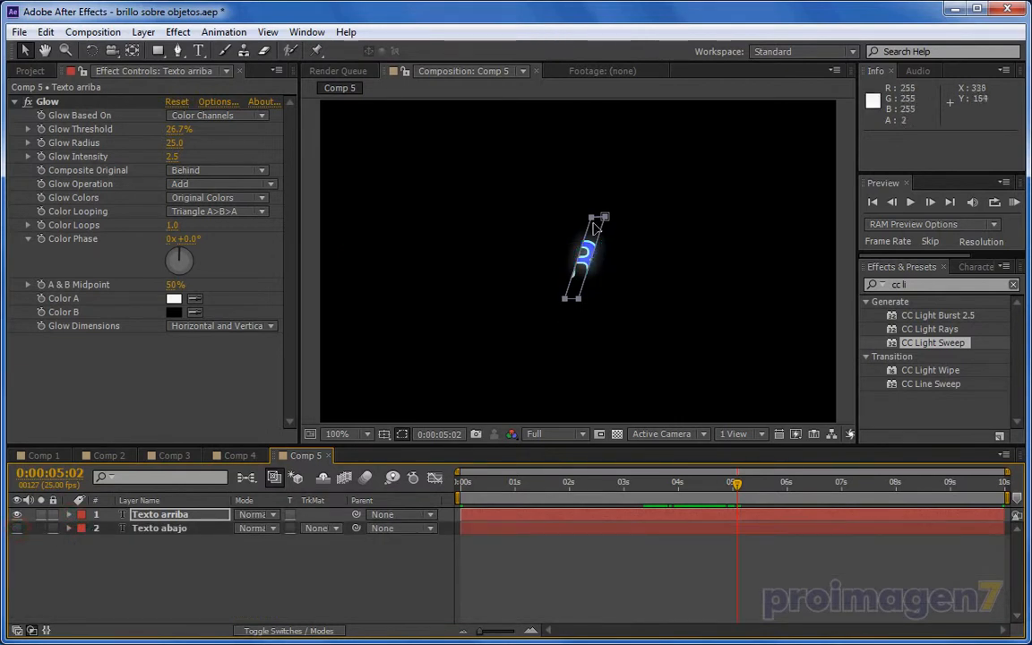
{"action": "left_click", "coordinate": [161, 514]}
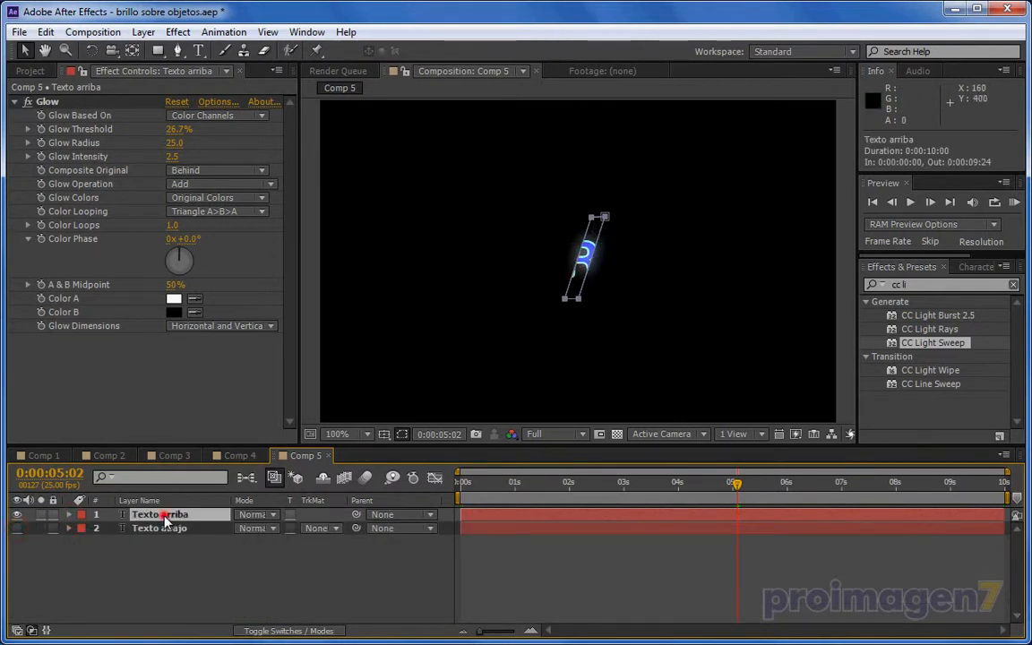
{"action": "left_click", "coordinate": [27, 104]}
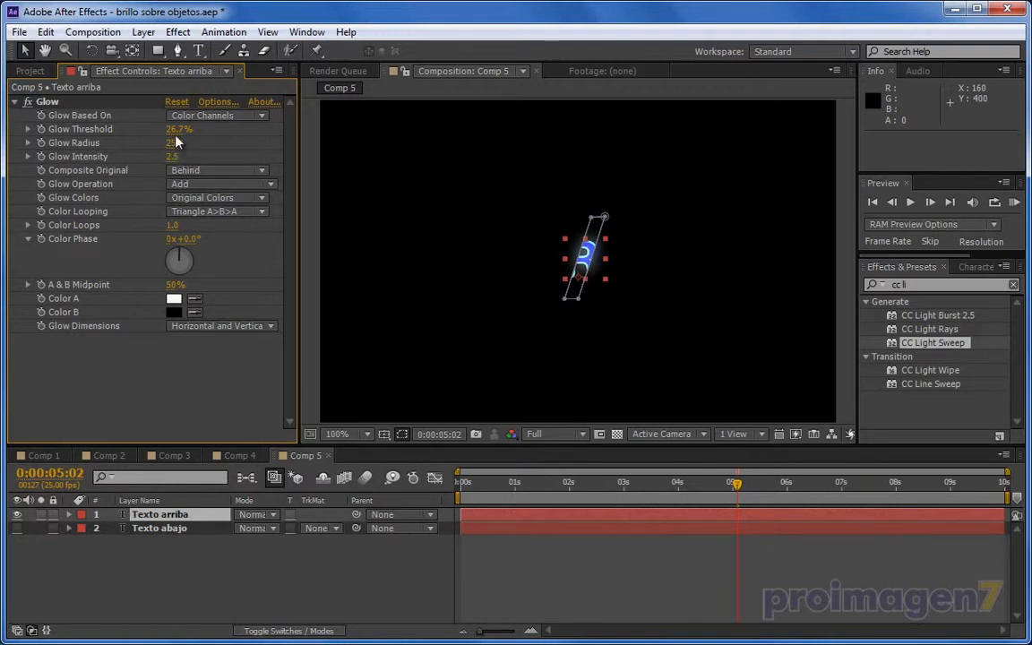
{"action": "left_click_drag", "start_coordinate": [176, 129], "coordinate": [173, 159]}
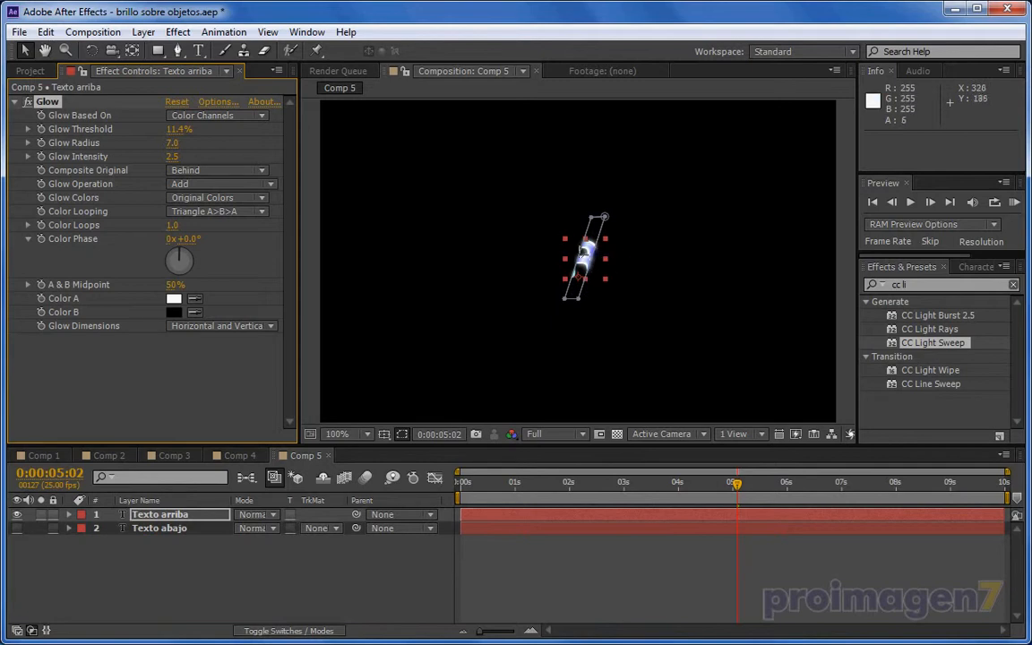
Set Mask 1's feather to 14 pixels and its expansion to about 1 pixel on the Texto arriba layer.
{"action": "left_click", "coordinate": [69, 514]}
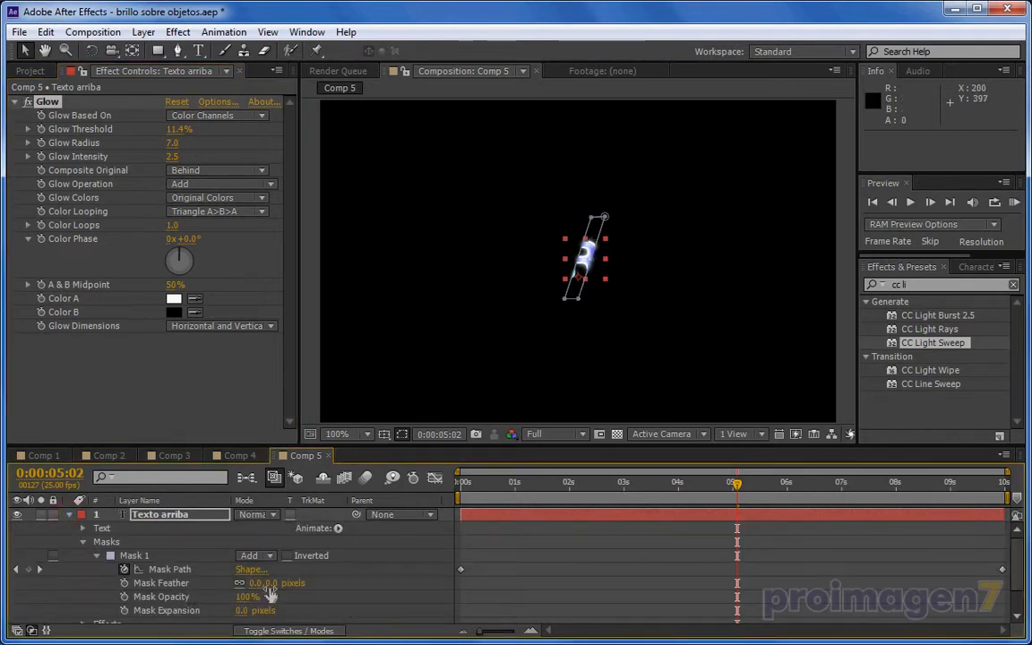
{"action": "left_click_drag", "start_coordinate": [269, 583], "coordinate": [279, 583]}
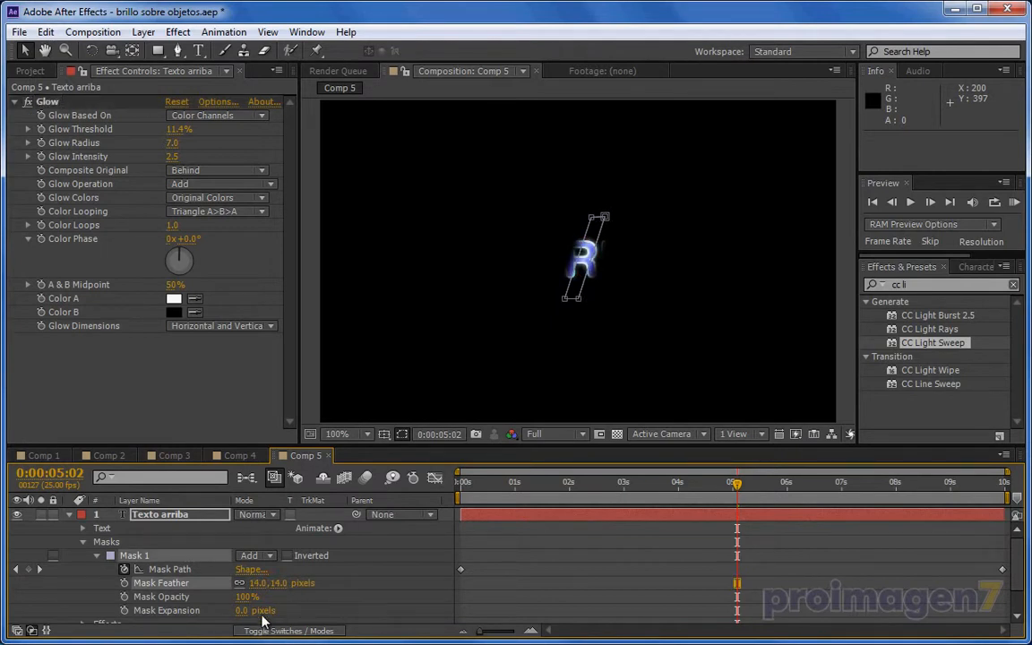
{"action": "left_click_drag", "start_coordinate": [241, 611], "coordinate": [245, 613]}
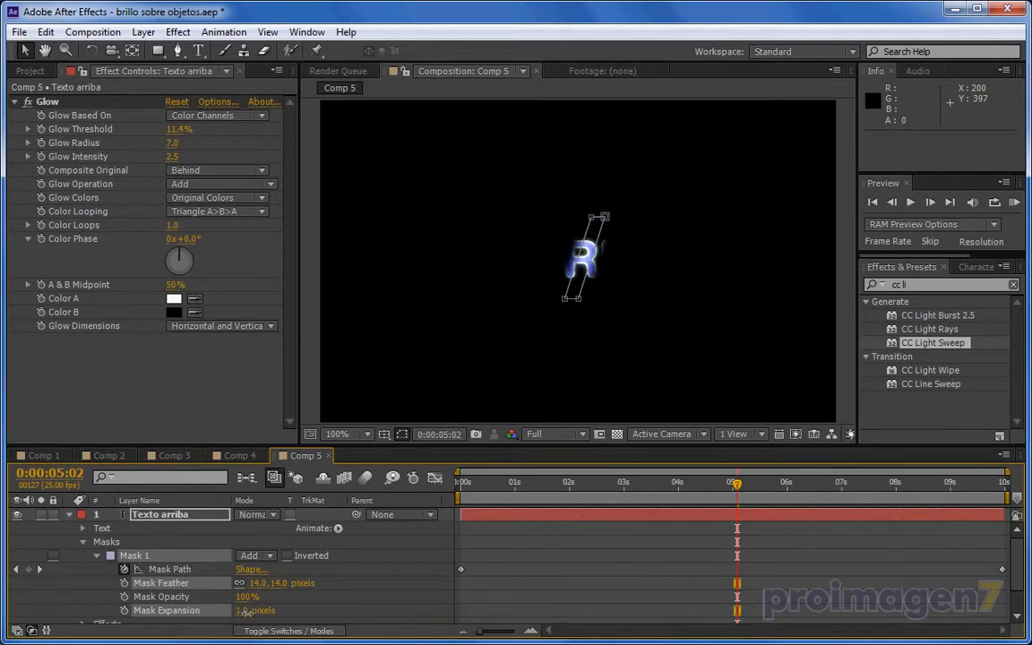
{"action": "left_click", "coordinate": [69, 515]}
Show the Texto abajo layer again and preview the feathered glow over the letter B at 0:00:04:06.
{"action": "left_click", "coordinate": [16, 529]}
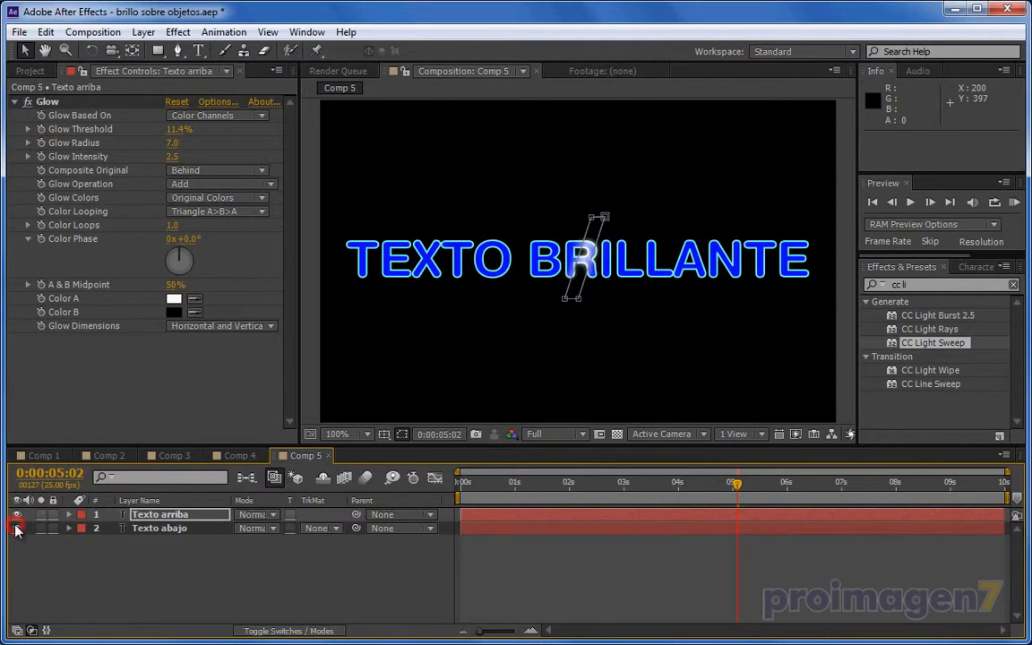
{"action": "left_click", "coordinate": [333, 584]}
{"action": "left_click_drag", "start_coordinate": [559, 482], "coordinate": [692, 495]}
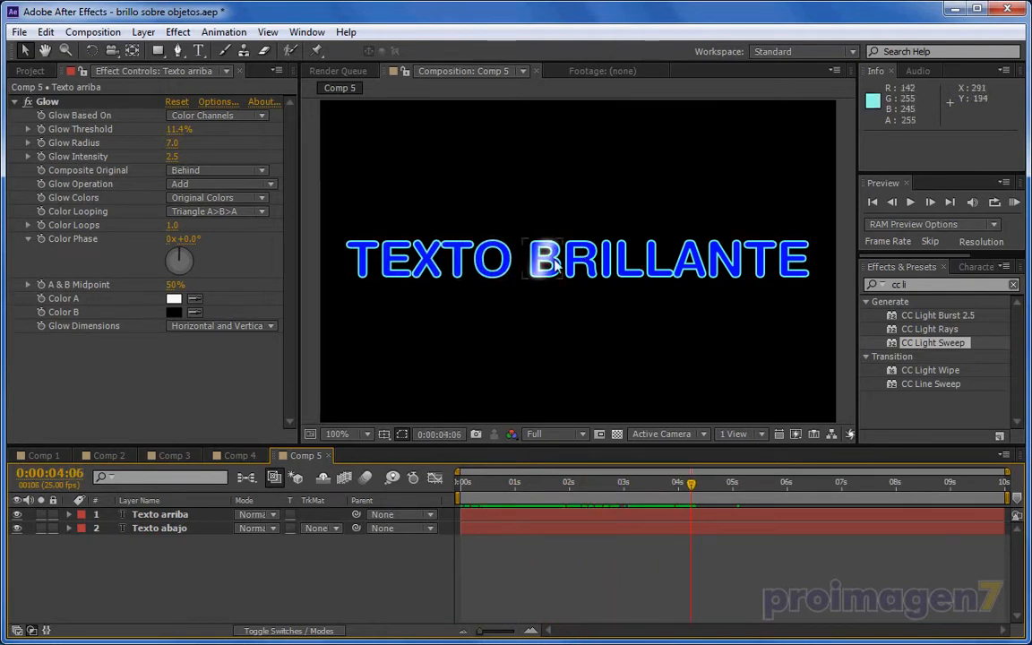
{"action": "key", "text": "period"}
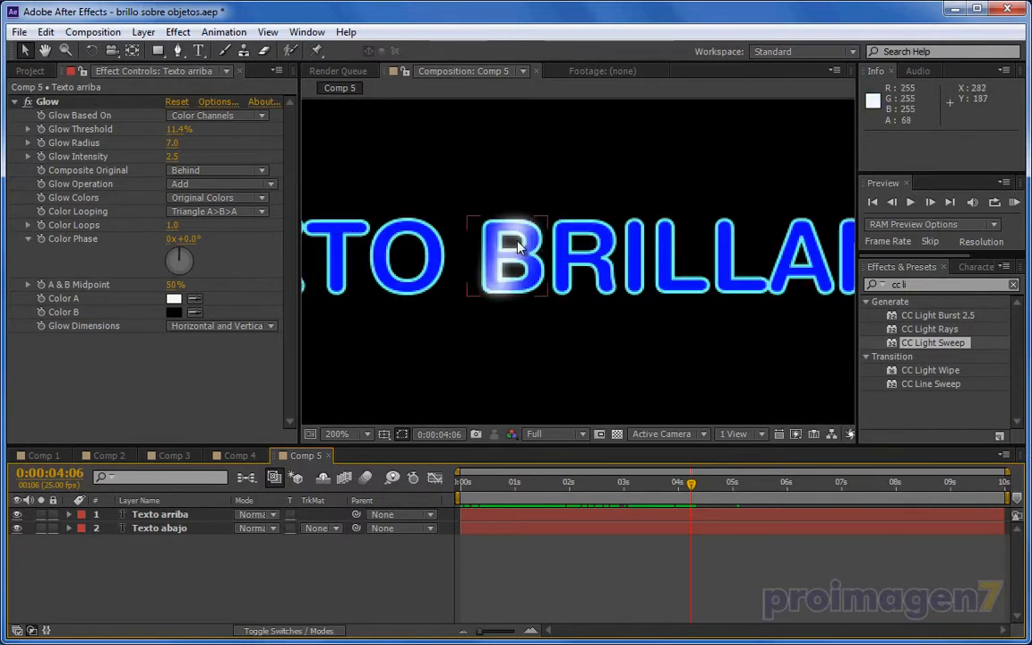
Compare the Light Sweep shine on the letter B in Comp 4 with the masked glow in Comp 5.
{"action": "left_click", "coordinate": [234, 455]}
{"action": "left_click_drag", "start_coordinate": [753, 504], "coordinate": [696, 502]}
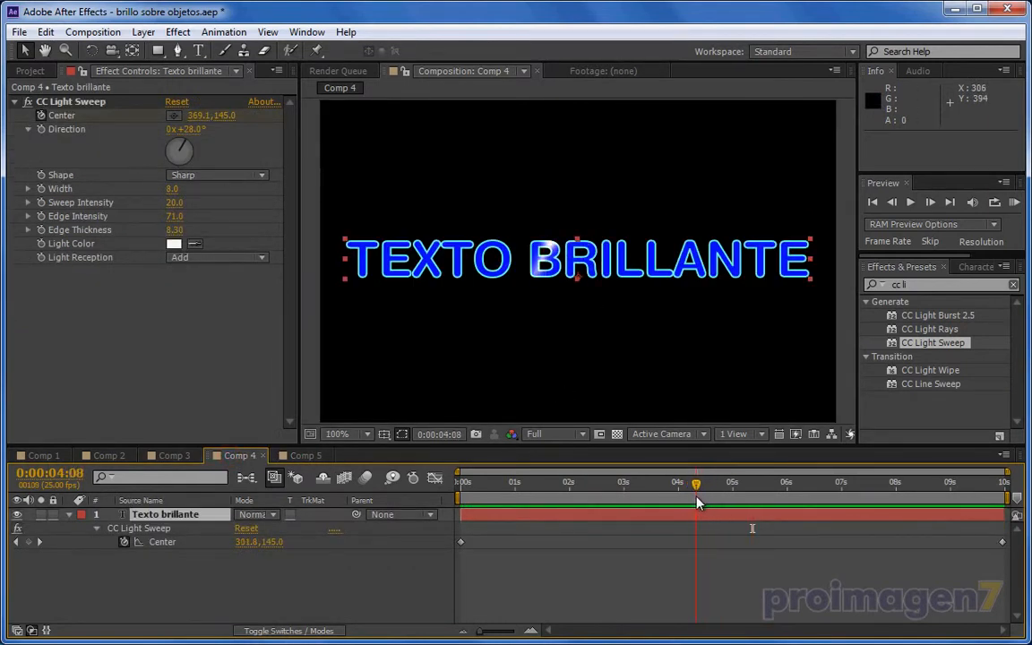
{"action": "key", "text": "period"}
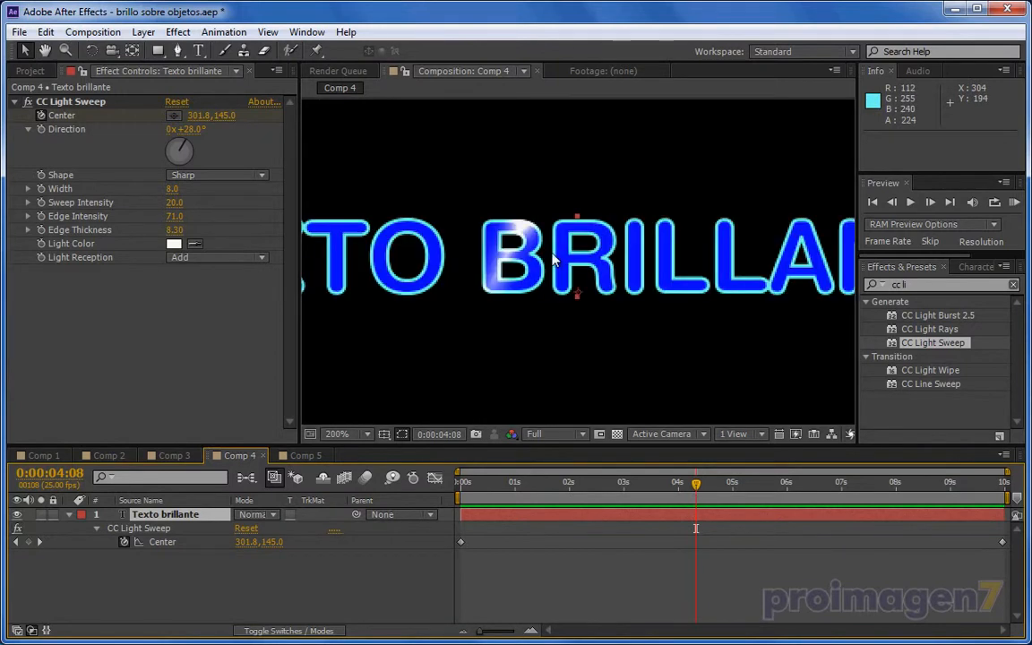
{"action": "left_click", "coordinate": [301, 455]}
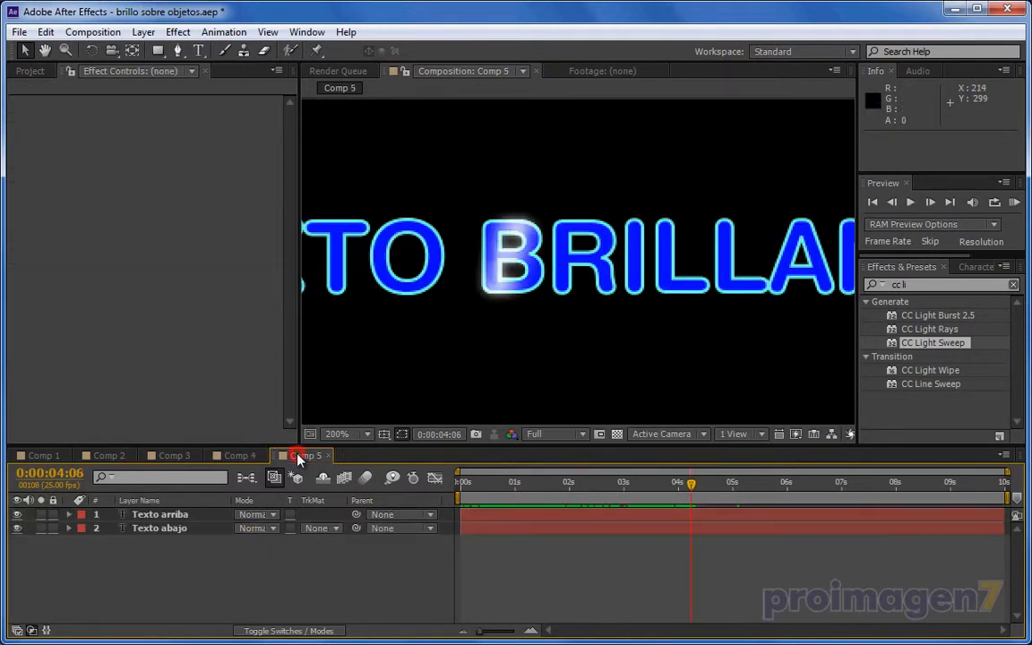
{"action": "left_click", "coordinate": [244, 455]}
{"action": "left_click", "coordinate": [305, 459]}
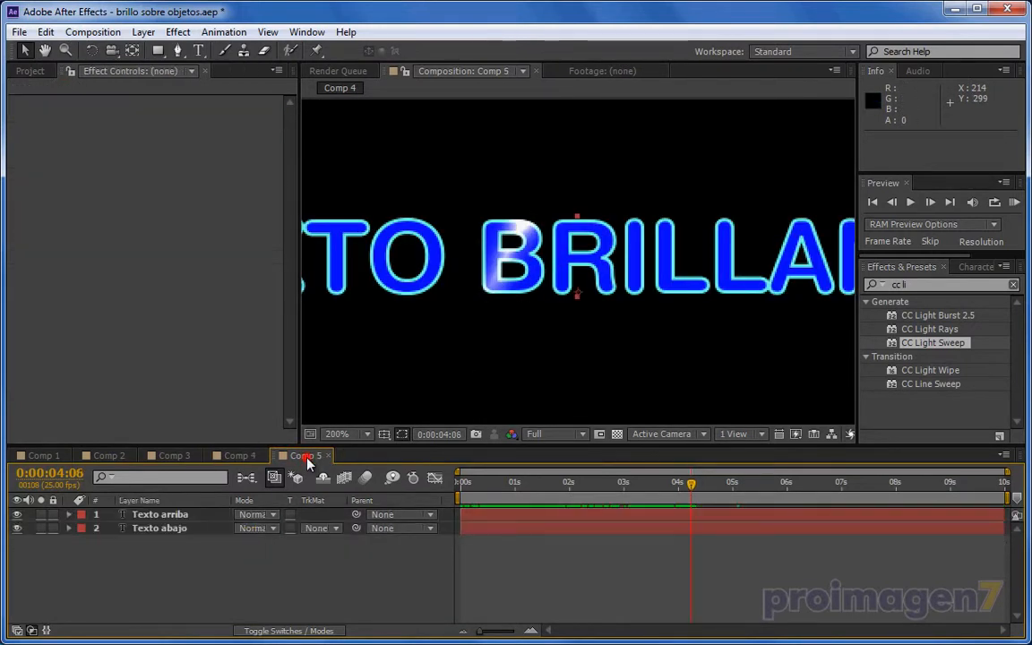
{"action": "left_click", "coordinate": [240, 458]}
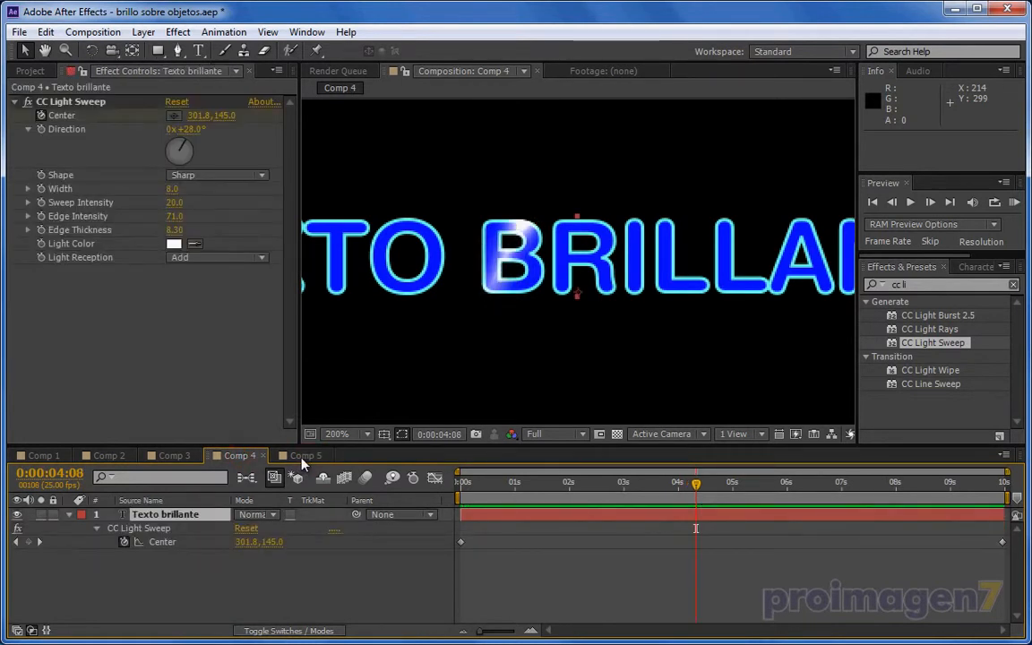
{"action": "left_click", "coordinate": [303, 458]}
{"action": "left_click", "coordinate": [242, 458]}
{"action": "left_click", "coordinate": [282, 457]}
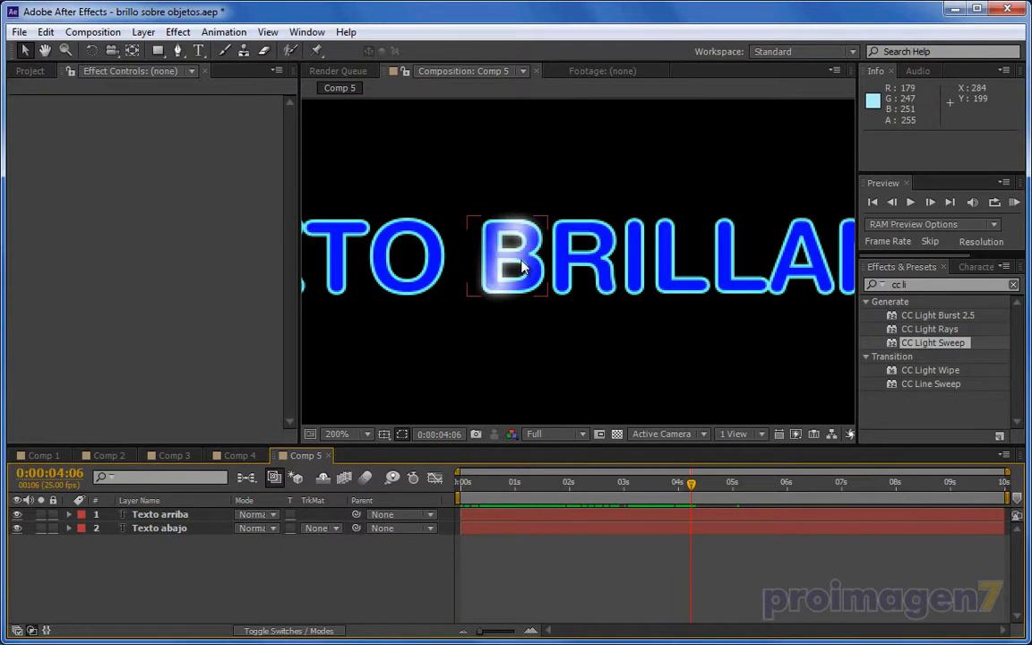
Disable the Glow effect on the Texto arriba layer and apply the Shine effect to it.
{"action": "left_click", "coordinate": [160, 515]}
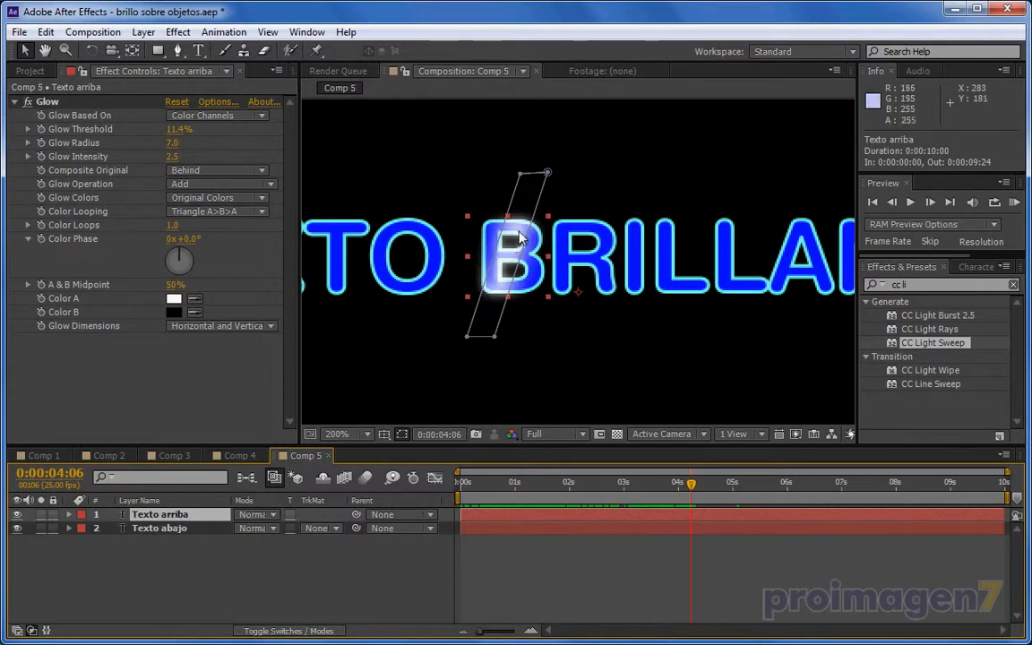
{"action": "left_click", "coordinate": [29, 103]}
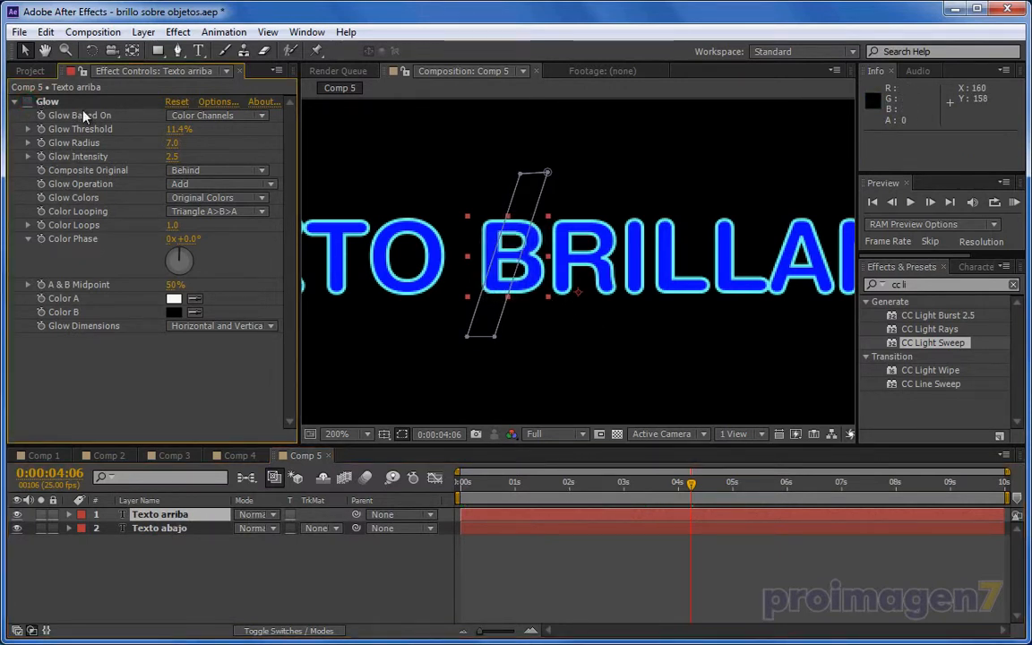
{"action": "left_click", "coordinate": [170, 31]}
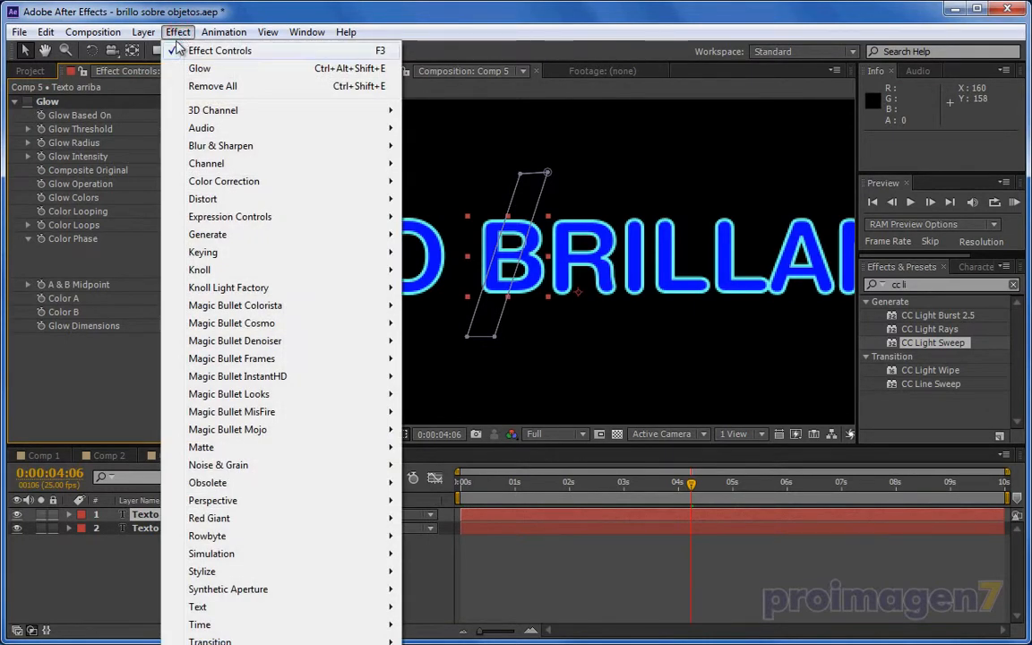
{"action": "mouse_move", "coordinate": [206, 644]}
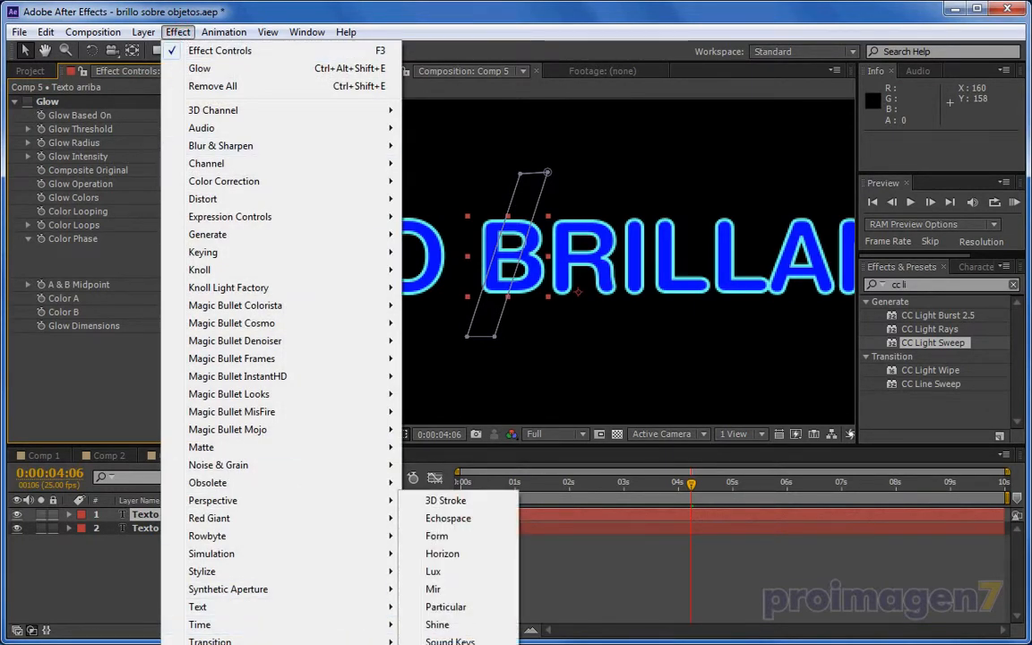
{"action": "left_click", "coordinate": [437, 624]}
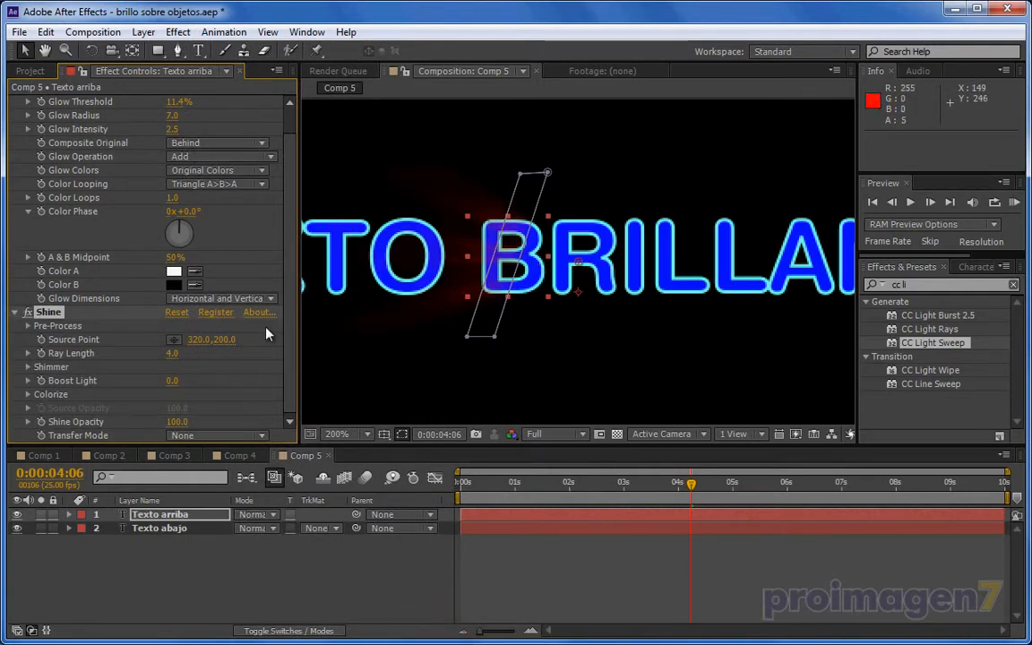
Set Shine's ray length to 2.2 and its boost light to 9.1.
{"action": "left_click_drag", "start_coordinate": [295, 318], "coordinate": [293, 381]}
{"action": "left_click_drag", "start_coordinate": [164, 352], "coordinate": [145, 353]}
{"action": "left_click_drag", "start_coordinate": [216, 383], "coordinate": [246, 385]}
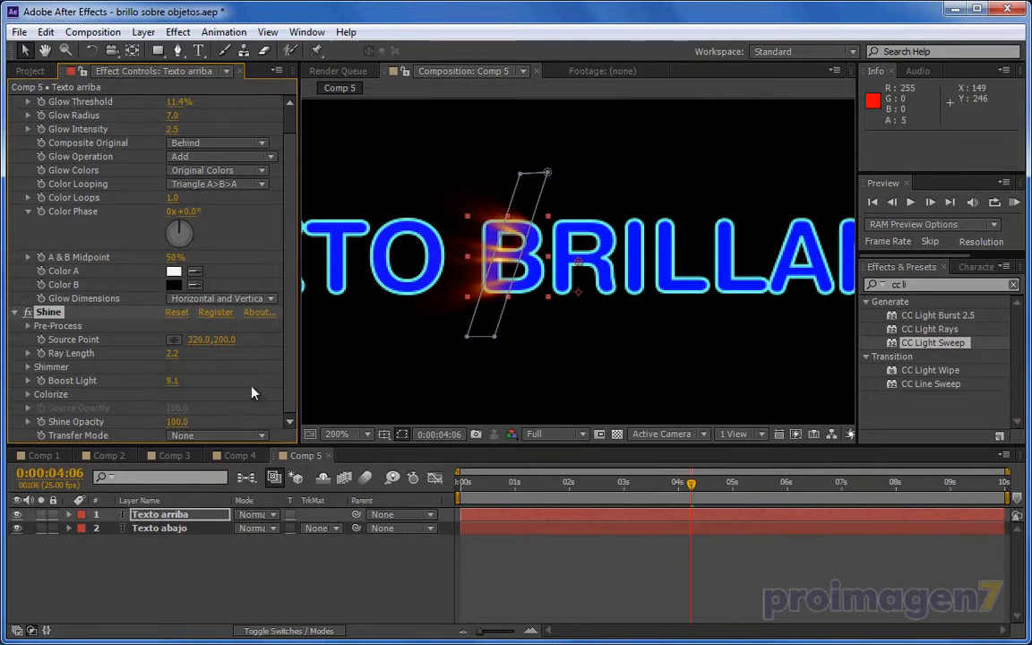
Preview the Shine sweep from 0:00:01:08 to 0:00:05:06 and delete the Shine effect from Texto arriba.
{"action": "left_click", "coordinate": [534, 484]}
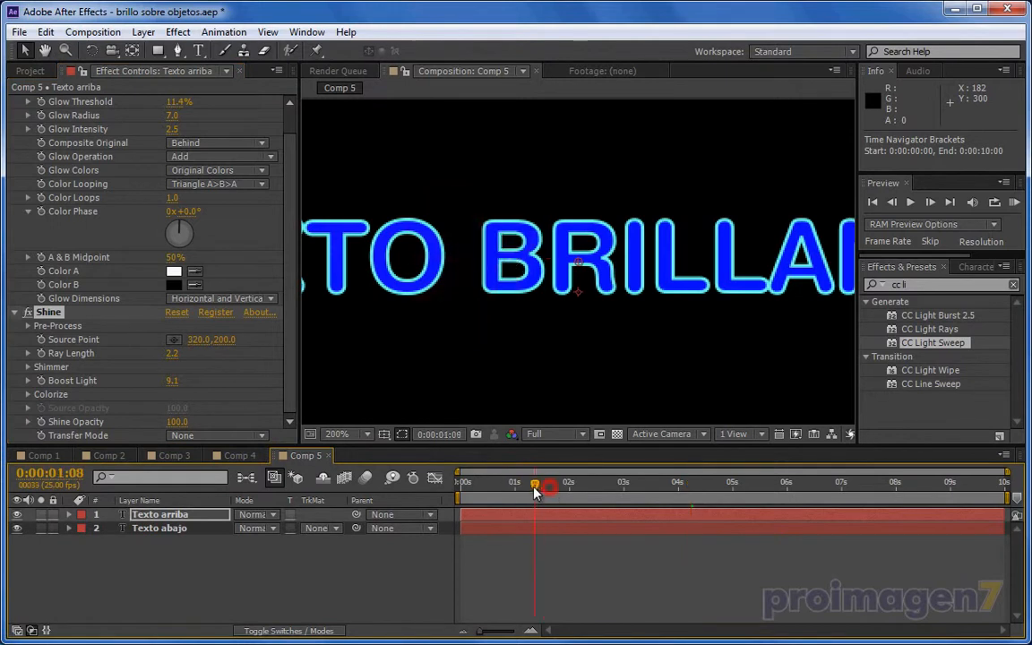
{"action": "left_click_drag", "start_coordinate": [566, 492], "coordinate": [747, 511]}
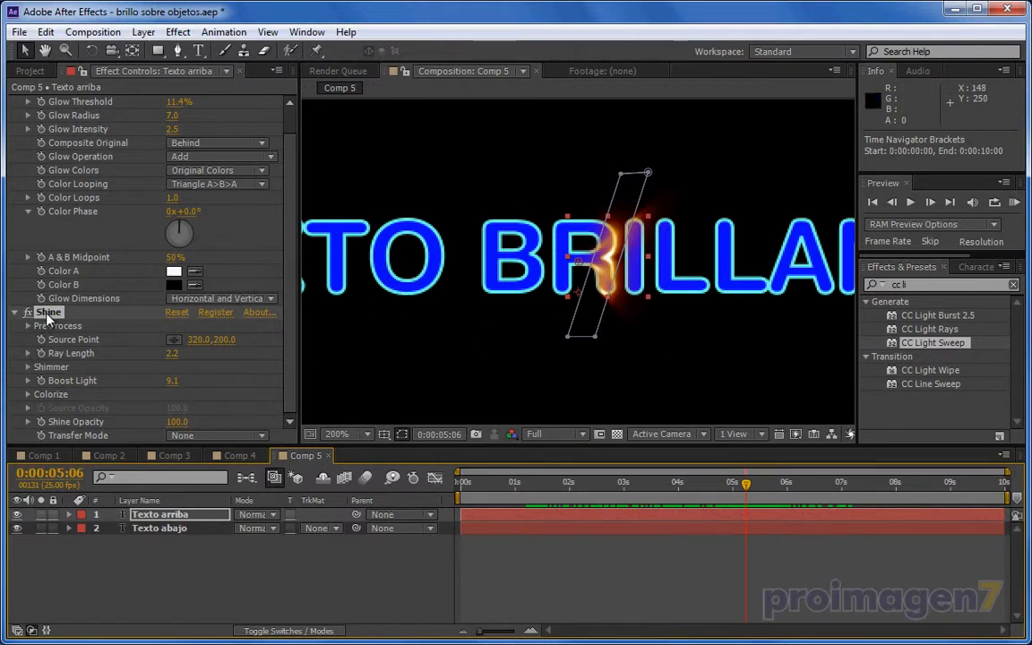
{"action": "key", "text": "Delete"}
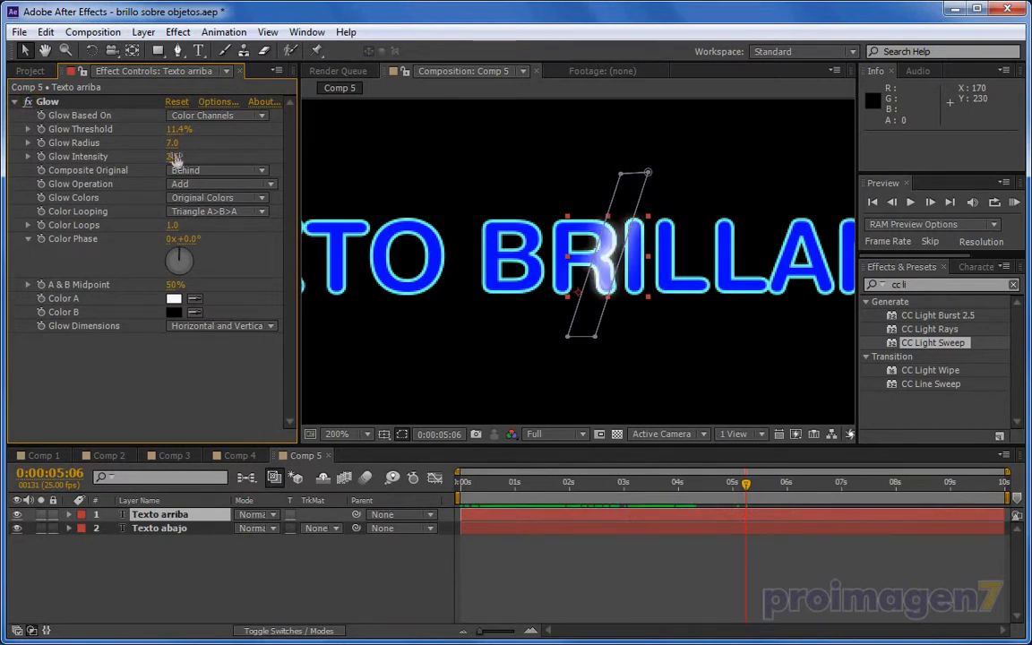
Set the Glow on Texto arriba to radius 4.0, intensity 3.6 and threshold 11.4%, and preview the shine crossing the text.
{"action": "mouse_move", "coordinate": [172, 144]}
{"action": "left_mouse_down"}
{"action": "mouse_move", "coordinate": [212, 161]}
{"action": "mouse_move", "coordinate": [285, 166]}
{"action": "mouse_move", "coordinate": [188, 152]}
{"action": "left_mouse_up"}
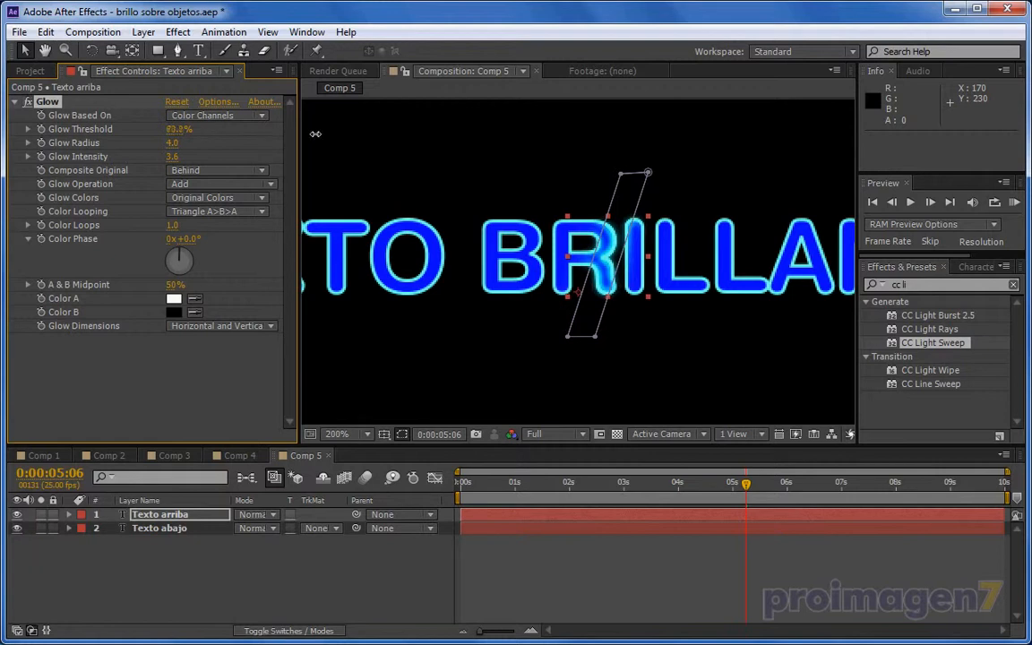
{"action": "mouse_move", "coordinate": [315, 133]}
{"action": "left_mouse_down"}
{"action": "mouse_move", "coordinate": [368, 123]}
{"action": "mouse_move", "coordinate": [212, 140]}
{"action": "mouse_move", "coordinate": [225, 138]}
{"action": "left_mouse_up"}
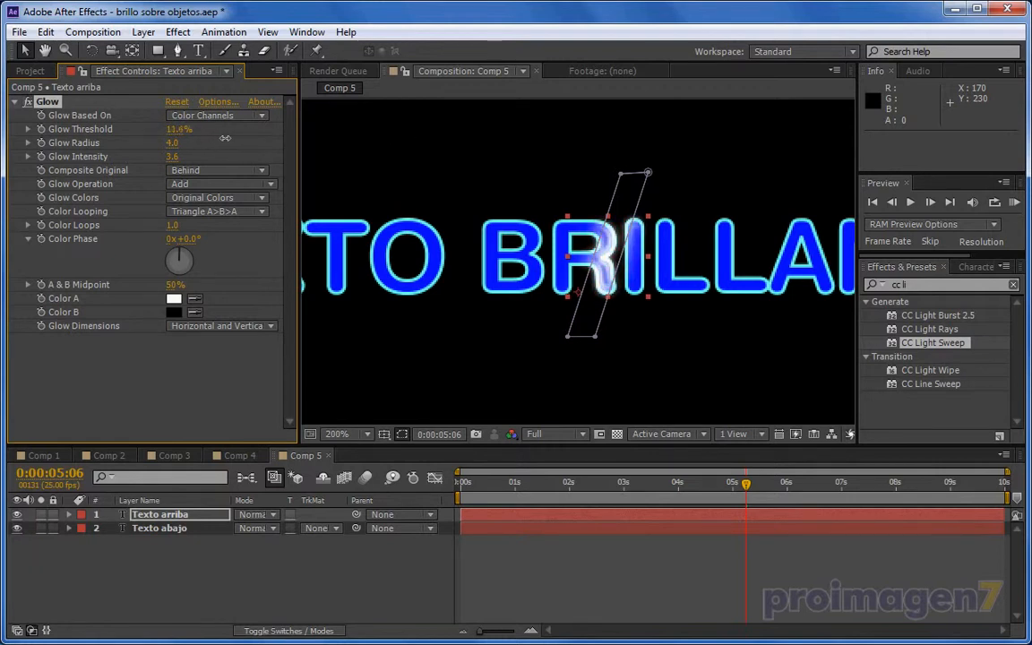
{"action": "left_click", "coordinate": [678, 413]}
{"action": "left_click_drag", "start_coordinate": [679, 484], "coordinate": [704, 472]}
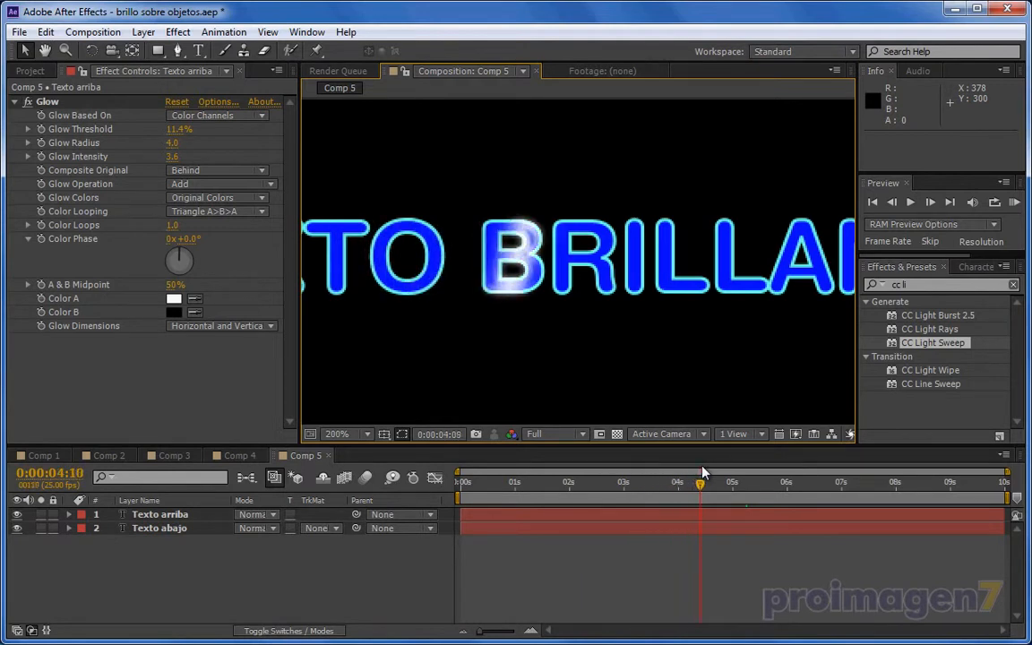
{"action": "key", "text": "space"}
Widen the CC Light Sweep in Comp 4 to a width of 20.0 and preview the sweep across the text.
{"action": "left_click", "coordinate": [240, 455]}
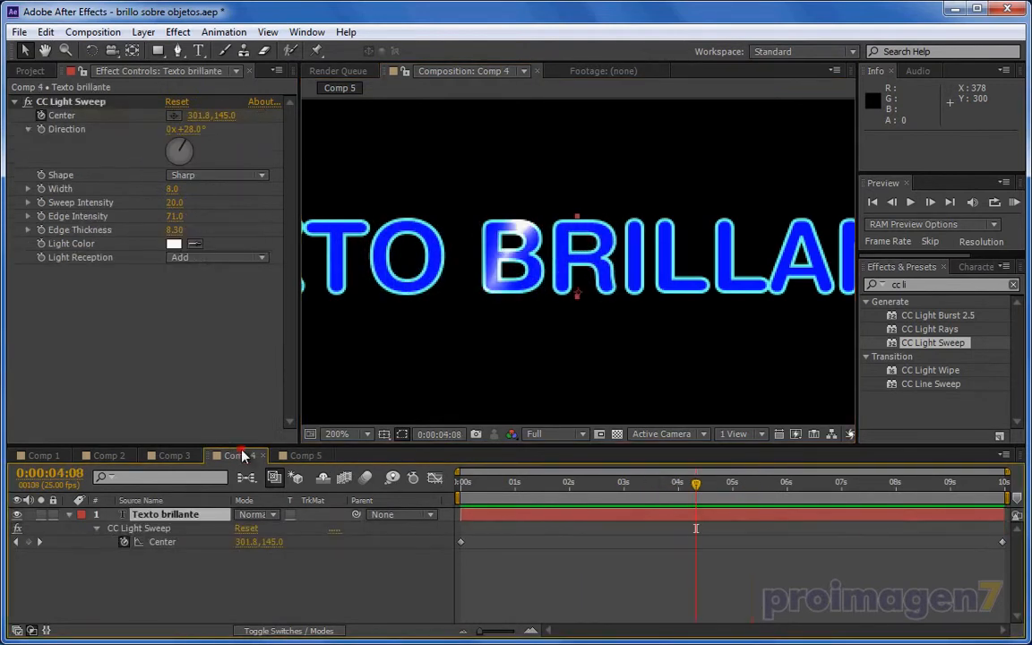
{"action": "left_click_drag", "start_coordinate": [574, 483], "coordinate": [693, 484]}
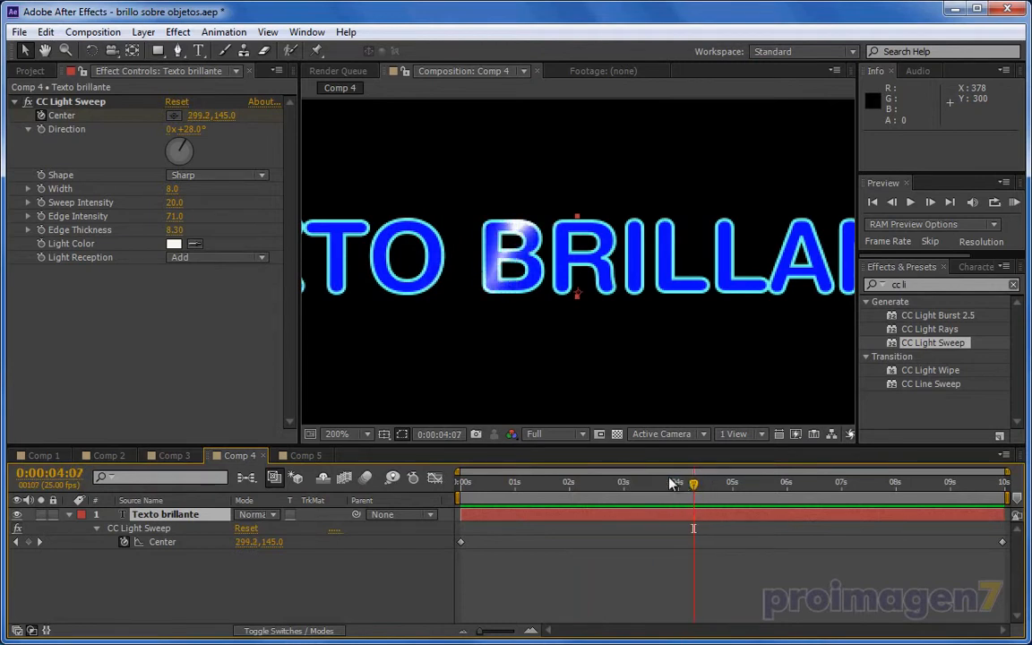
{"action": "left_click_drag", "start_coordinate": [168, 190], "coordinate": [180, 190]}
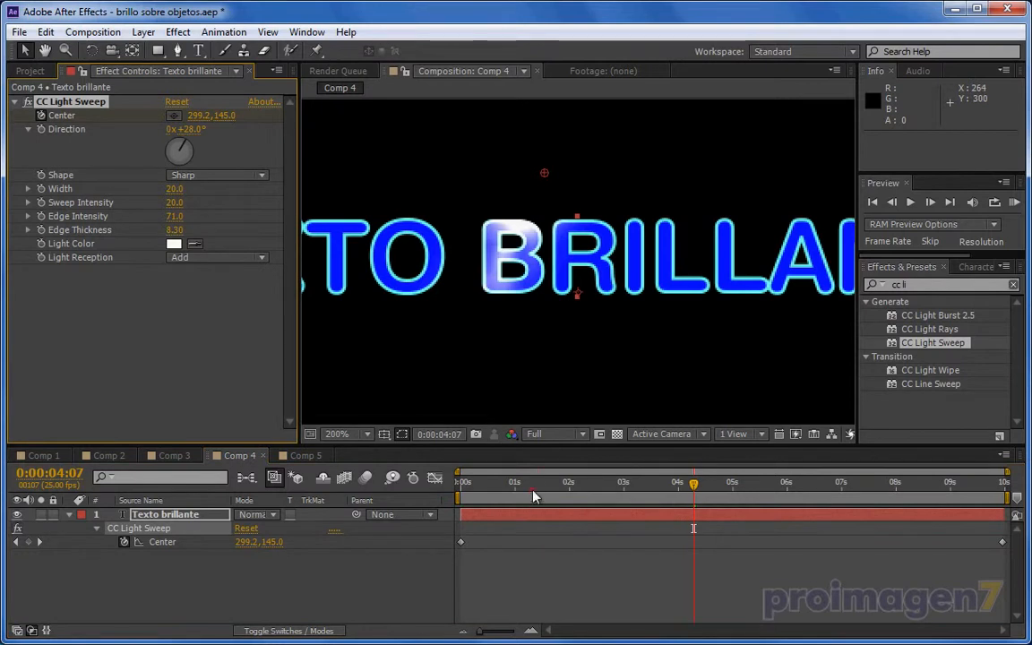
{"action": "left_click_drag", "start_coordinate": [576, 484], "coordinate": [704, 518]}
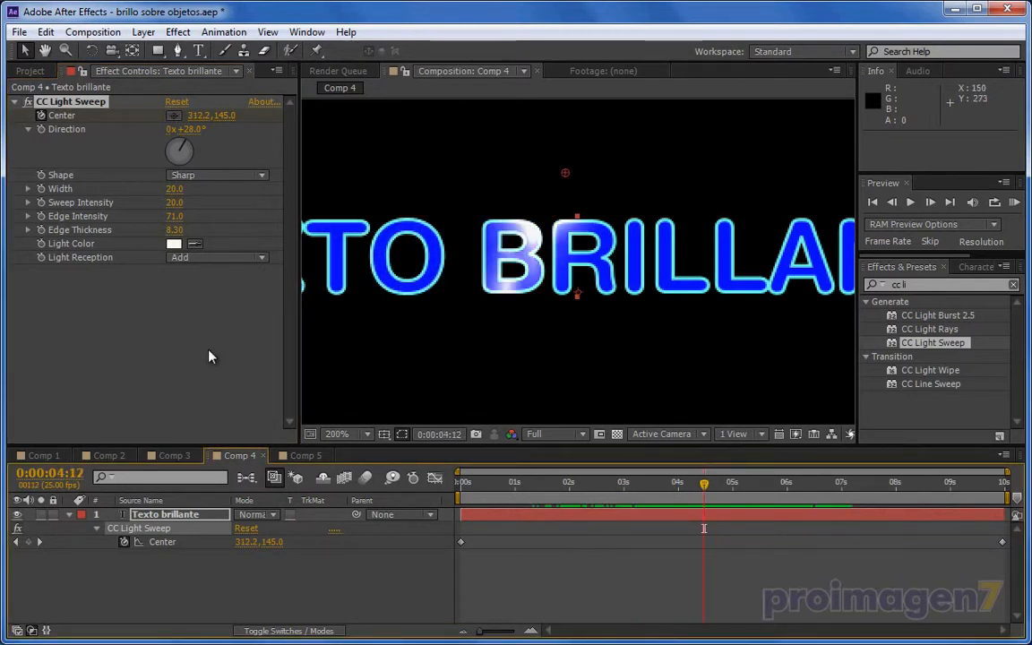
Create a new 640 x 400 composition and place the proimagen7 logo PNG in it as a layer.
{"action": "left_click", "coordinate": [29, 71]}
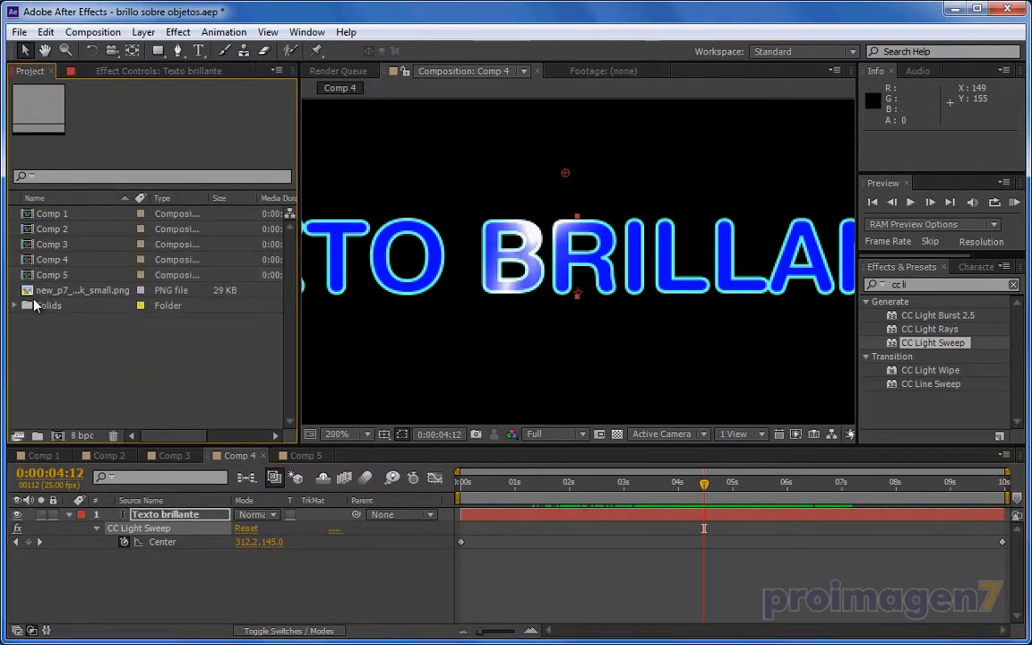
{"action": "left_click", "coordinate": [92, 32]}
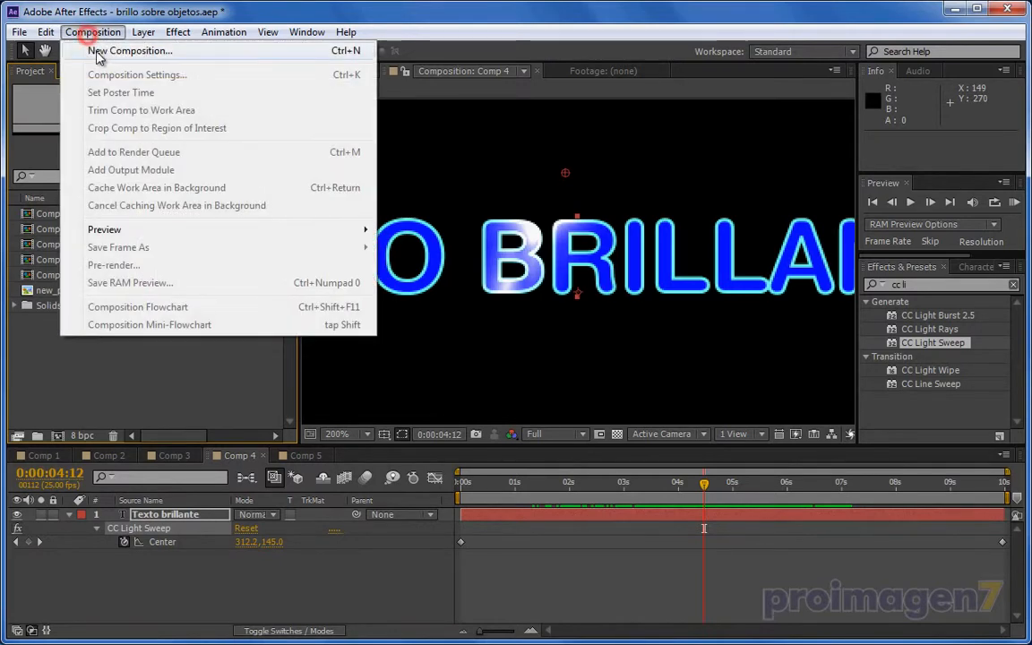
{"action": "left_click", "coordinate": [104, 51]}
{"action": "left_click", "coordinate": [344, 561]}
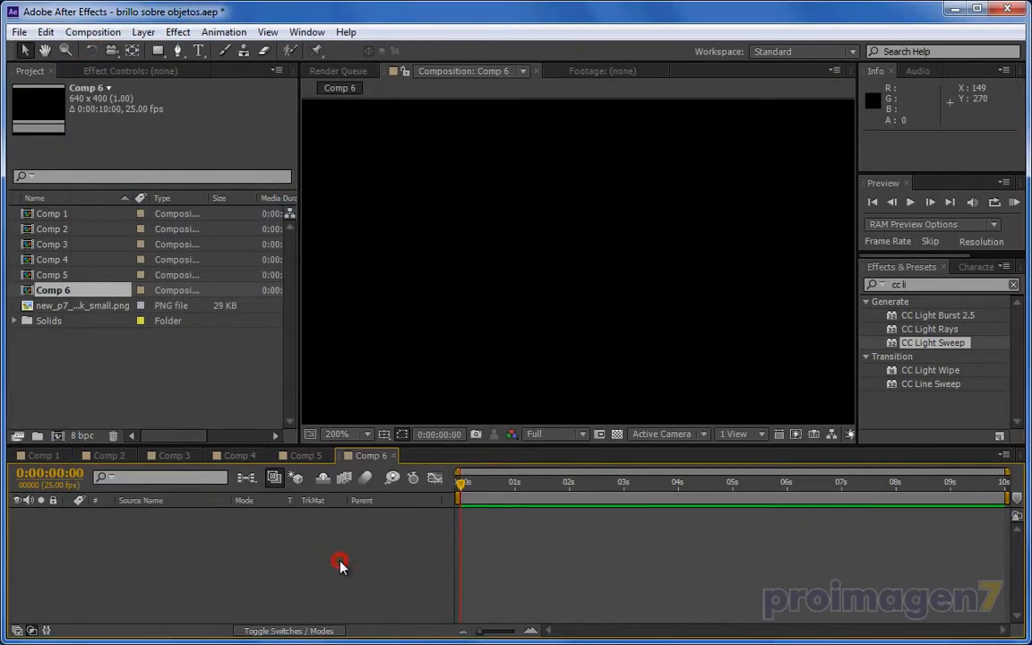
{"action": "left_click_drag", "start_coordinate": [39, 304], "coordinate": [128, 532]}
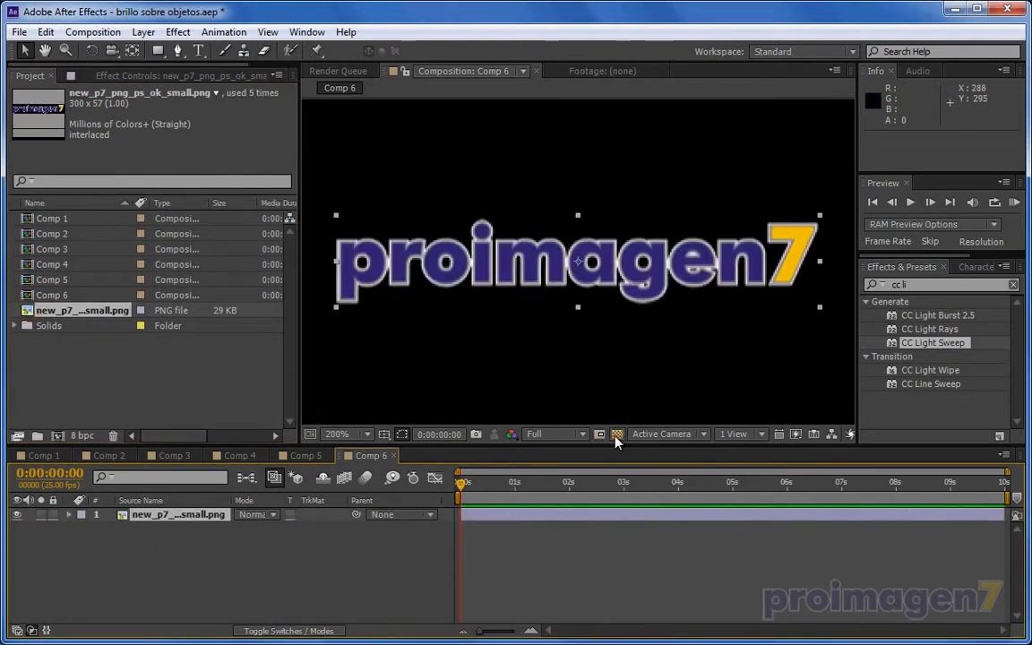
{"action": "left_click", "coordinate": [616, 436]}
{"action": "left_click", "coordinate": [616, 435]}
{"action": "left_click", "coordinate": [346, 567]}
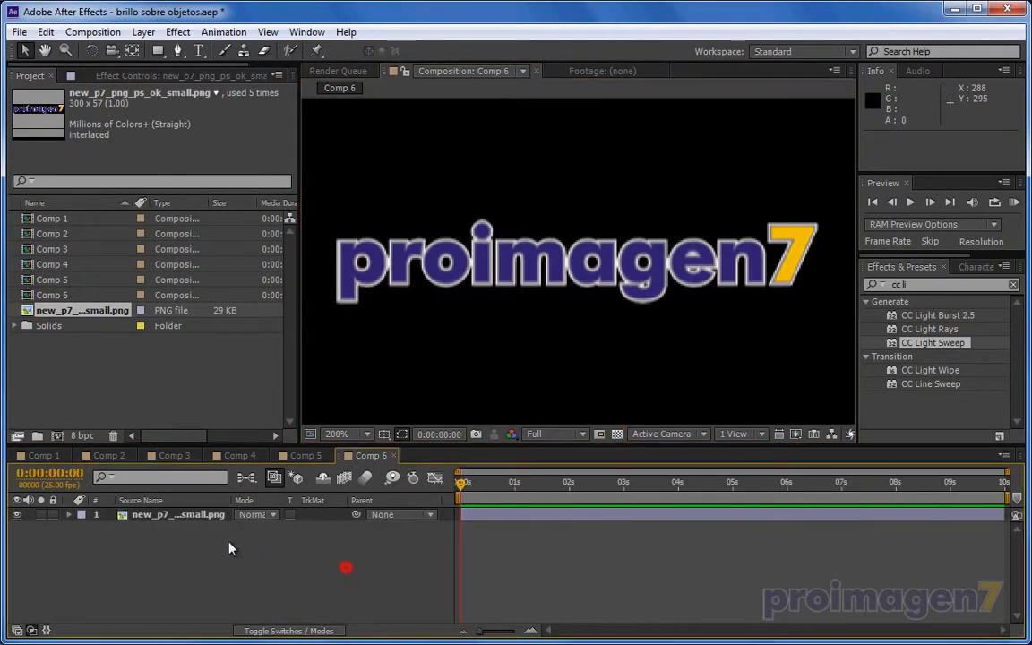
Apply the CC Light Sweep effect to the logo layer in Comp 6.
{"action": "left_click", "coordinate": [205, 515]}
{"action": "left_click", "coordinate": [177, 33]}
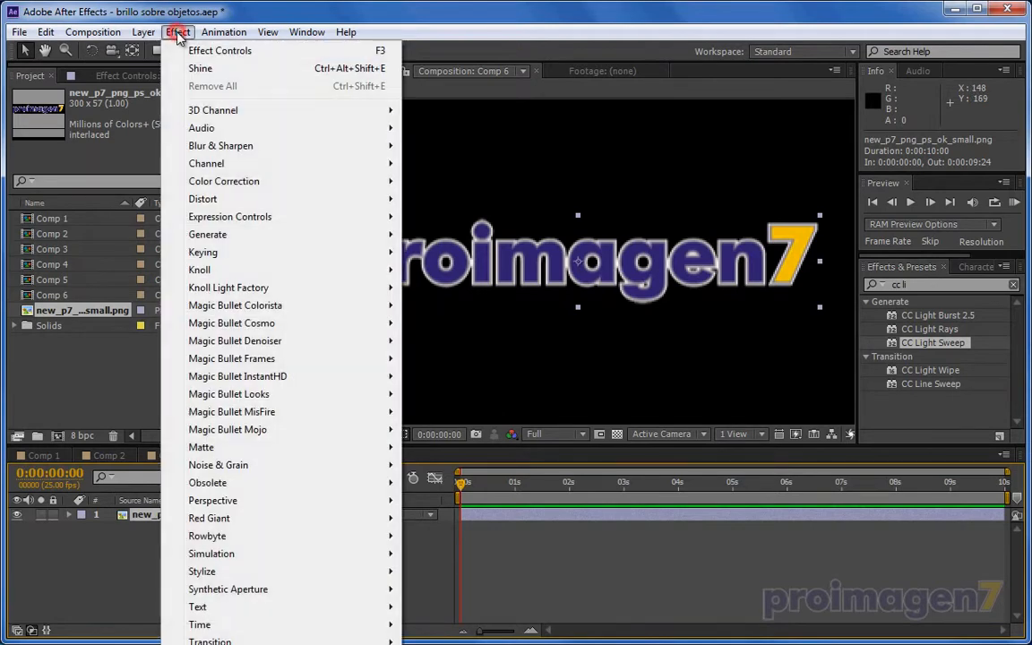
{"action": "mouse_move", "coordinate": [368, 235]}
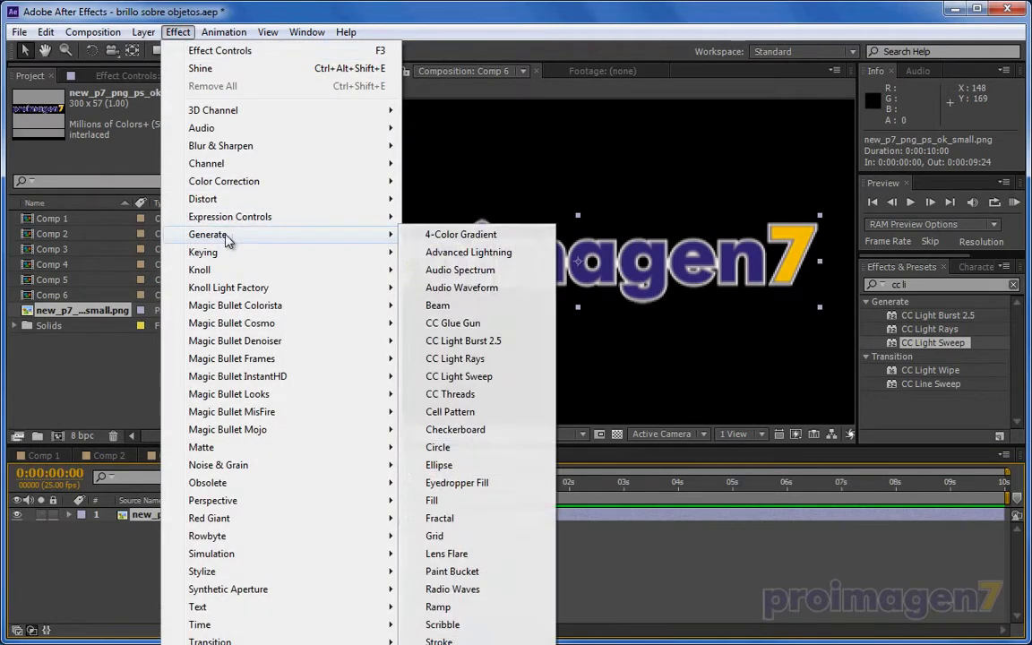
{"action": "left_click", "coordinate": [491, 379]}
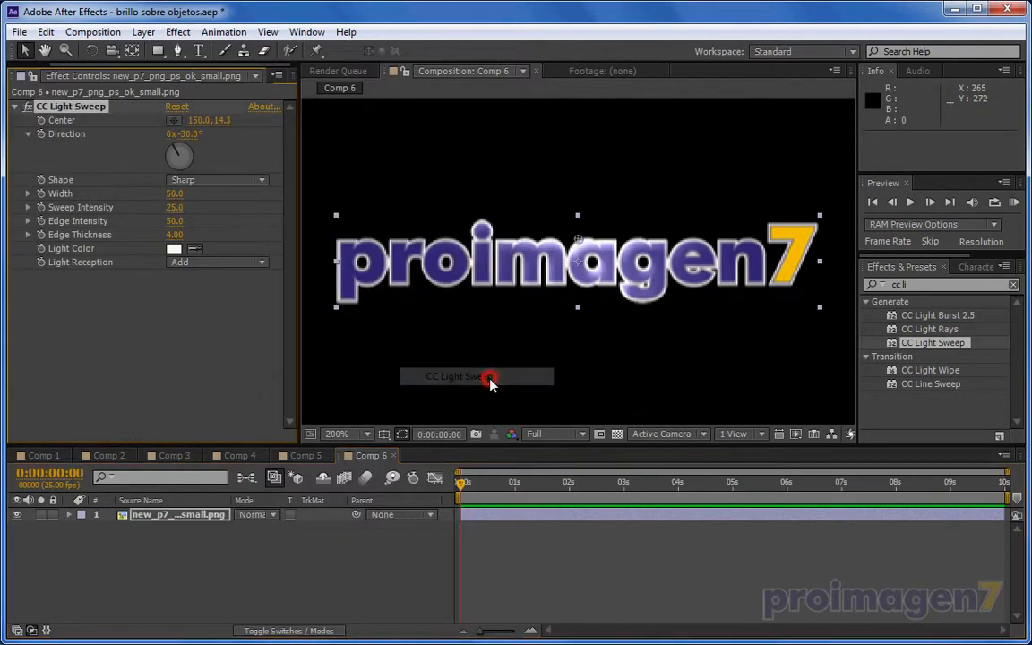
Set the Light Sweep to direction 33°, width 8.0, sweep intensity 66.0, edge intensity 64.0, edge thickness 7.80 and center 116.0, -25.3.
{"action": "left_click_drag", "start_coordinate": [580, 242], "coordinate": [524, 201]}
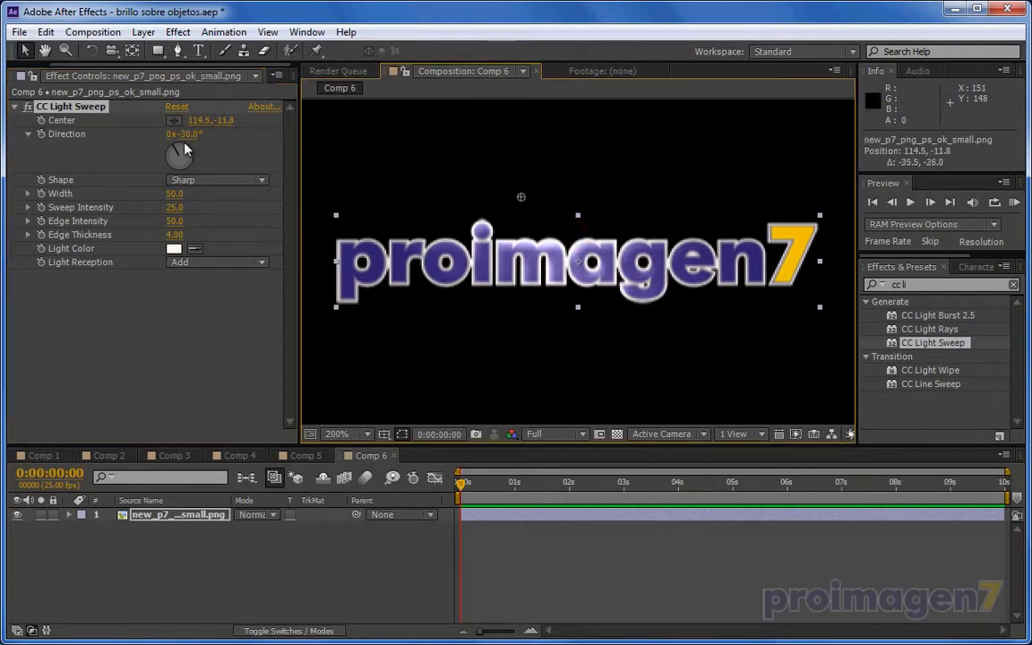
{"action": "left_click_drag", "start_coordinate": [188, 133], "coordinate": [269, 139]}
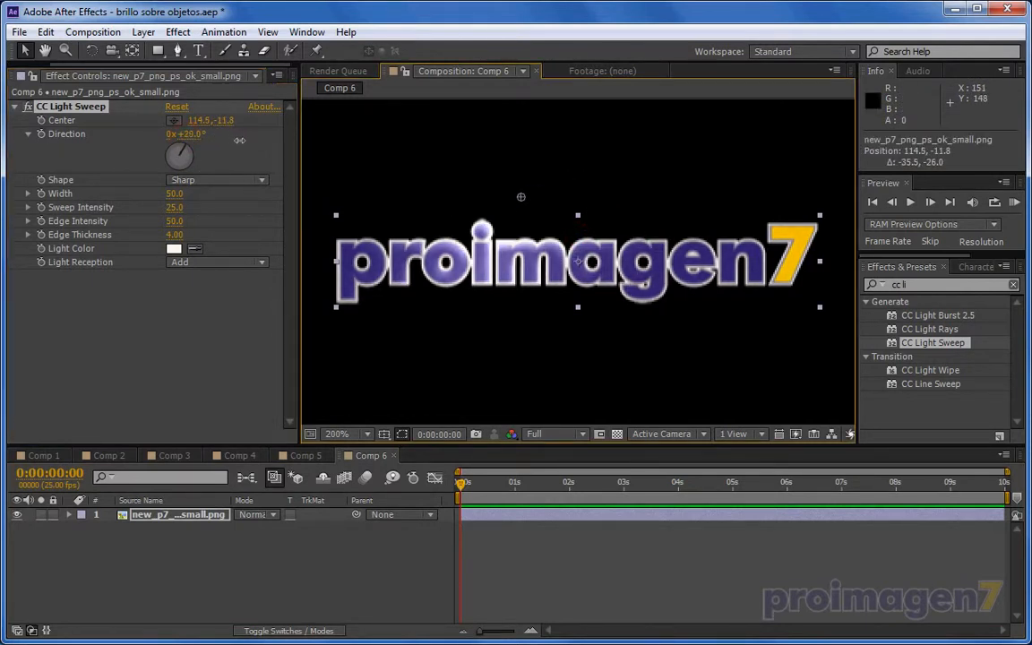
{"action": "left_click_drag", "start_coordinate": [174, 194], "coordinate": [212, 233]}
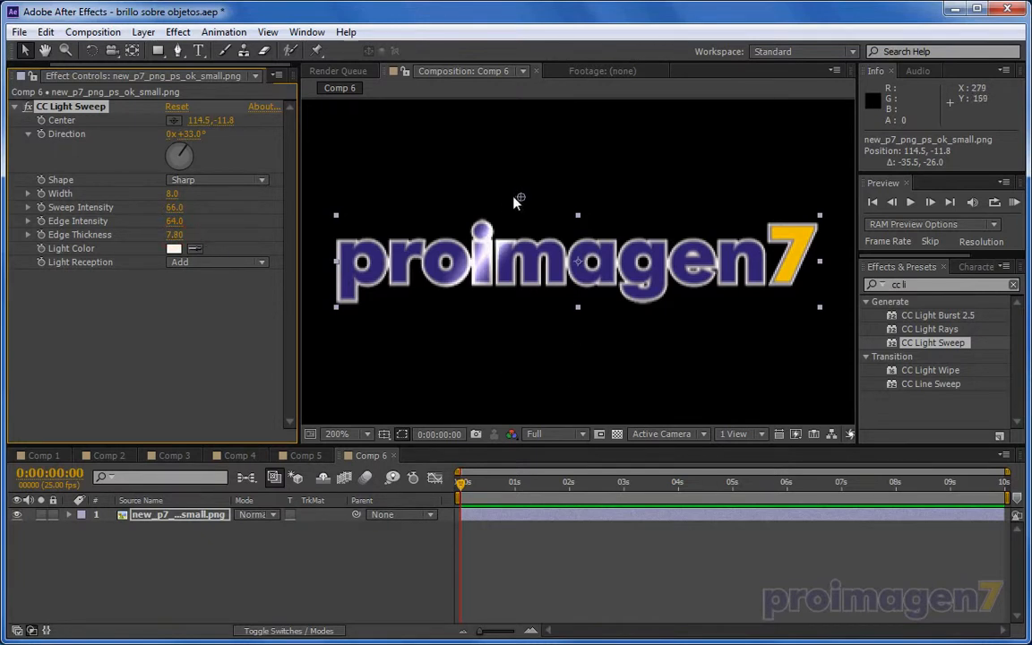
{"action": "left_click_drag", "start_coordinate": [518, 198], "coordinate": [523, 175]}
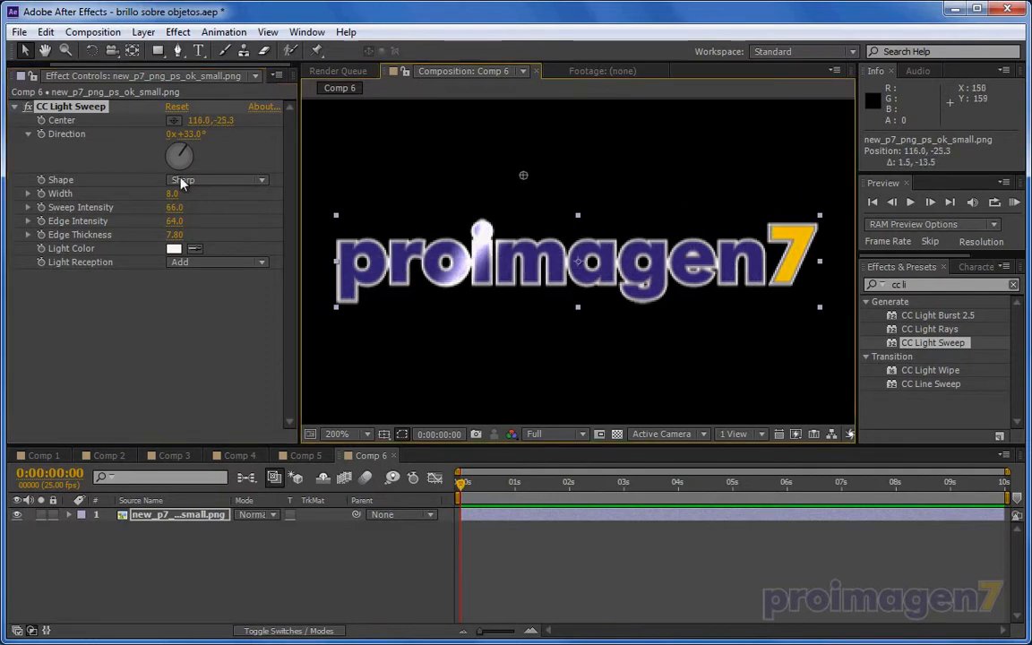
Delete the CC Light Sweep effect from the logo layer and duplicate the layer.
{"action": "left_click", "coordinate": [79, 106]}
{"action": "key", "text": "Delete"}
{"action": "left_click", "coordinate": [184, 523]}
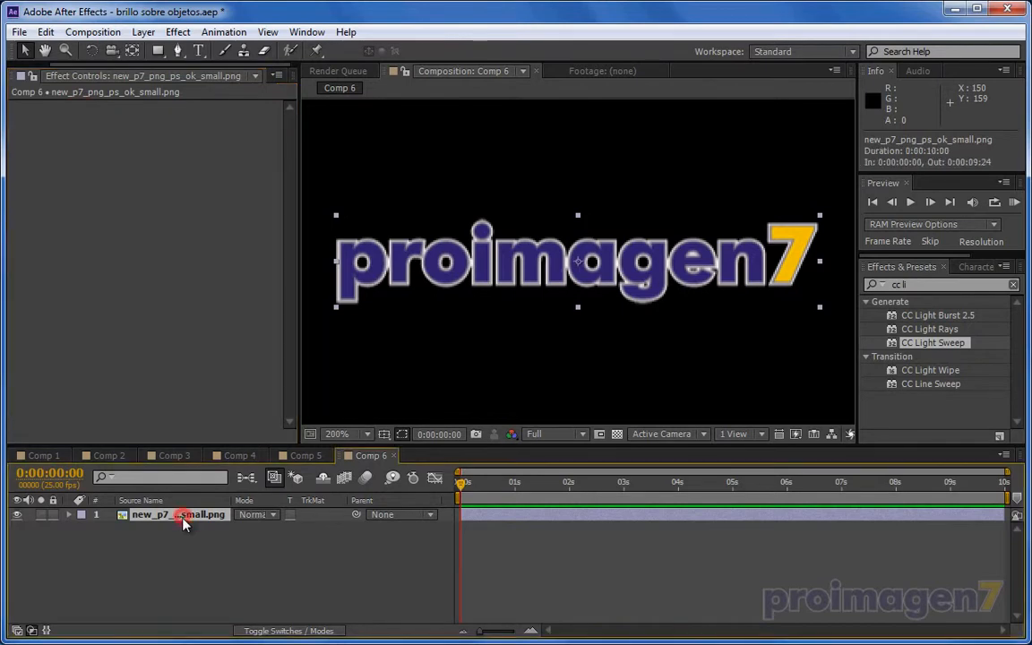
{"action": "key", "text": "ctrl+d"}
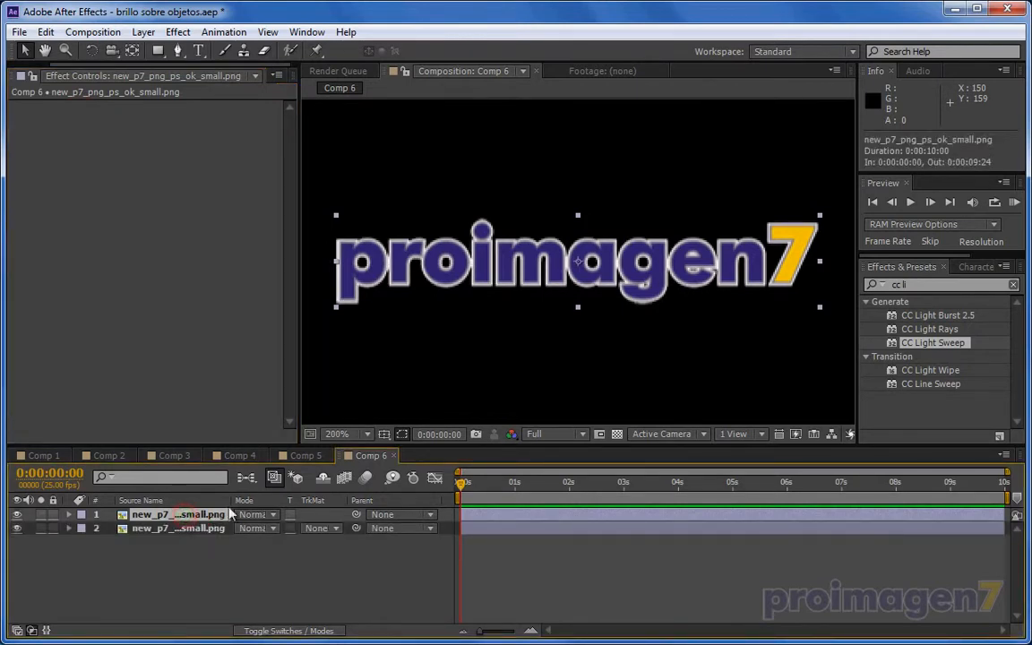
Apply Glow to the upper logo layer with intensity 2.3, radius 22.0 and threshold 38.4%.
{"action": "left_click", "coordinate": [177, 33]}
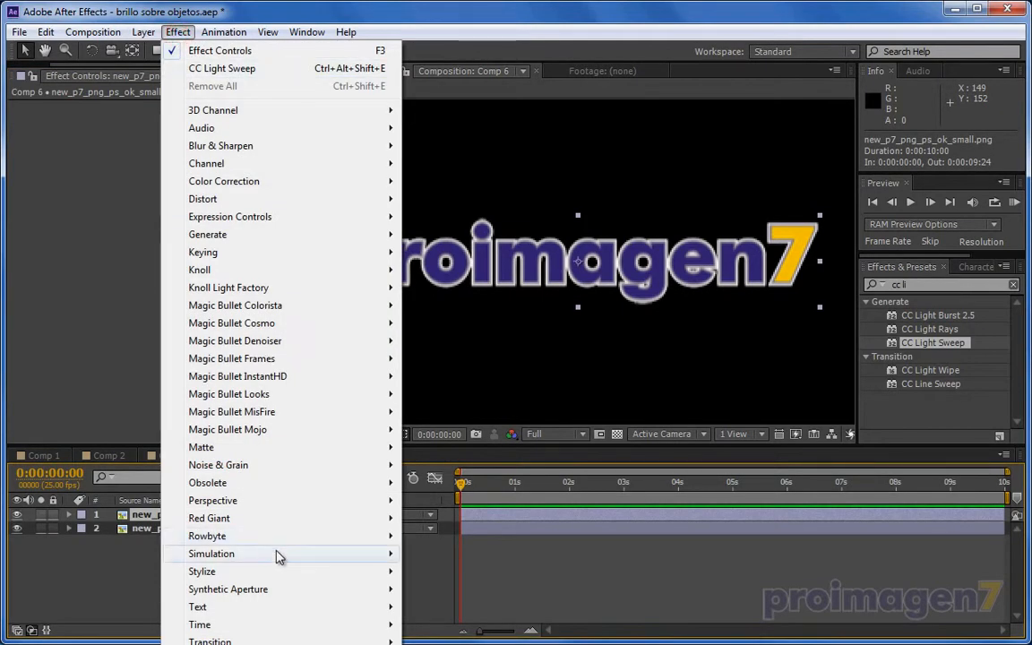
{"action": "mouse_move", "coordinate": [327, 573]}
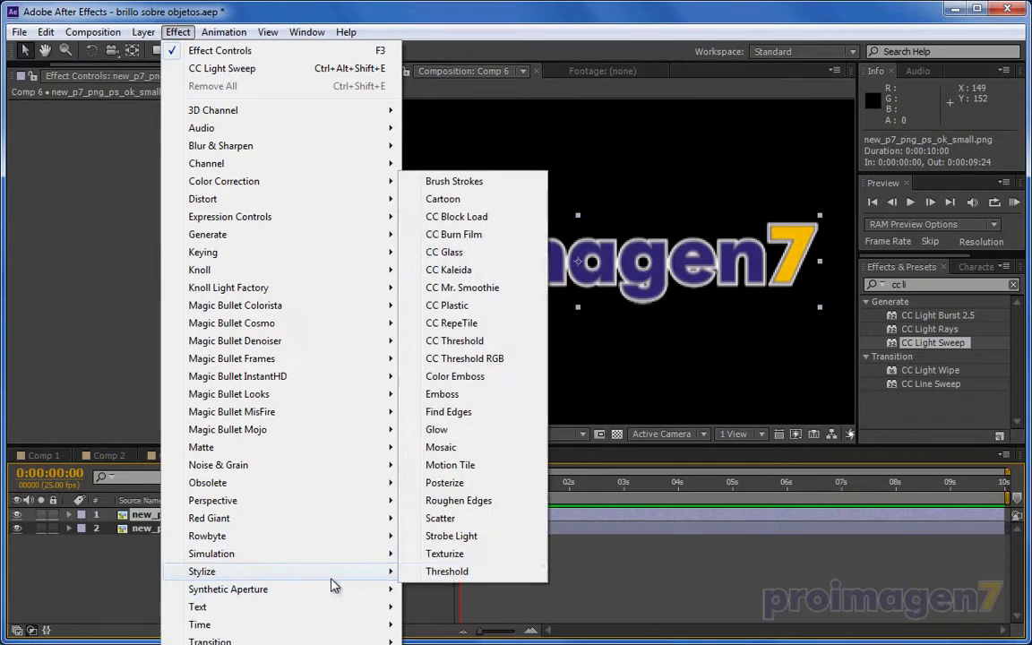
{"action": "left_click", "coordinate": [448, 428]}
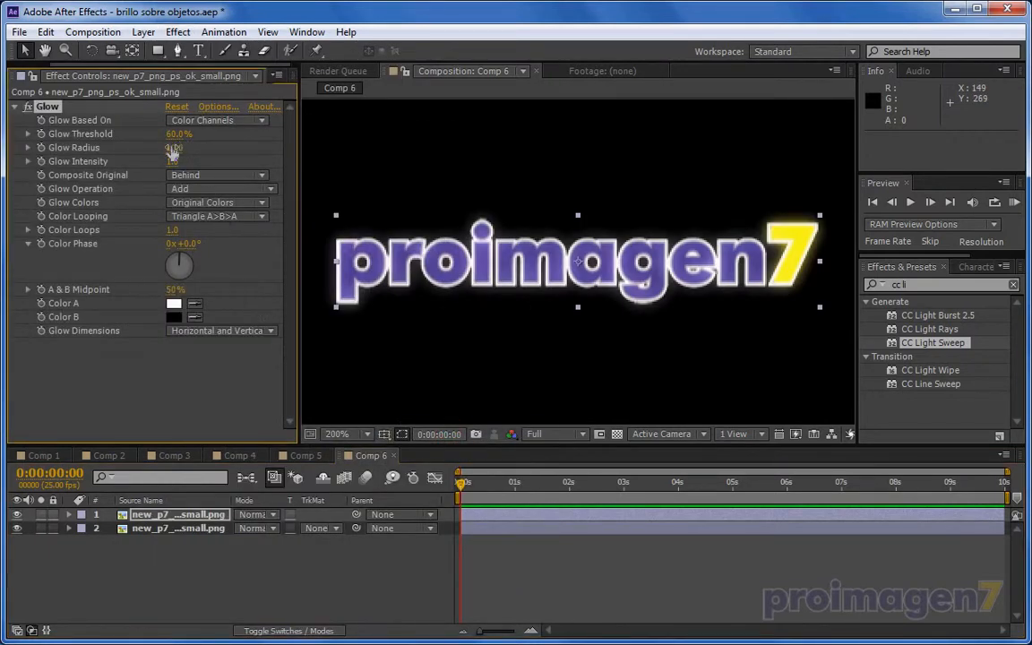
{"action": "left_click_drag", "start_coordinate": [171, 161], "coordinate": [283, 167]}
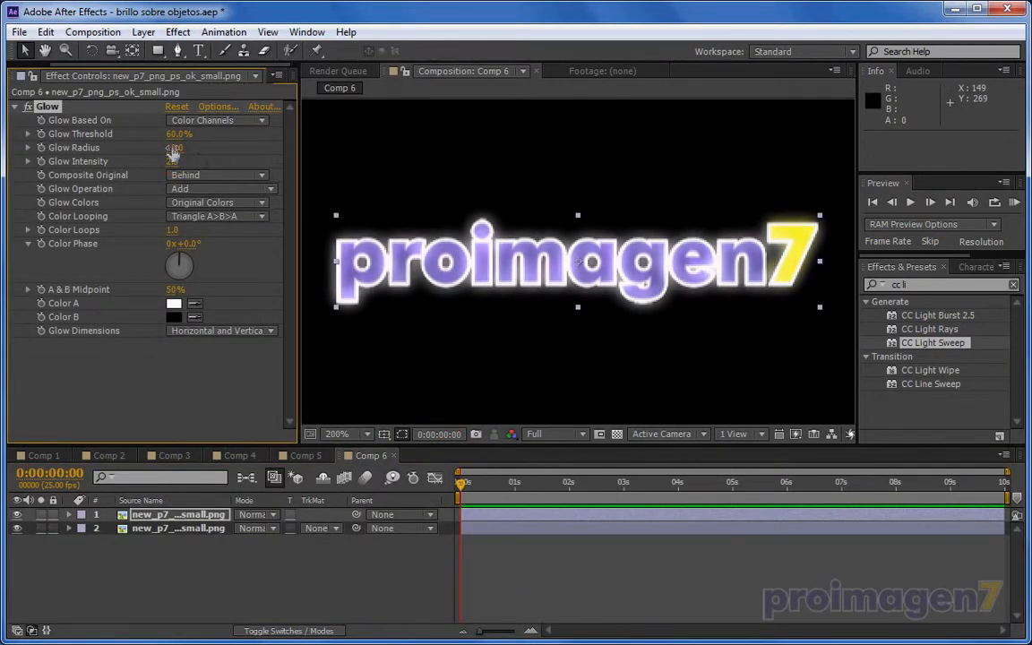
{"action": "left_click_drag", "start_coordinate": [173, 148], "coordinate": [132, 135]}
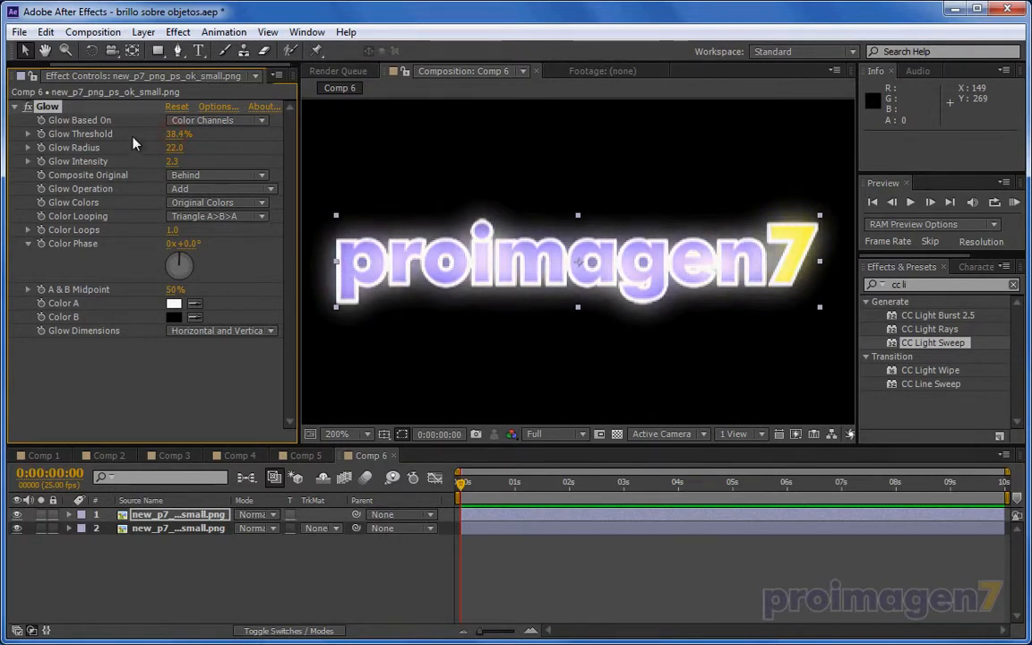
Draw a narrow rectangular mask about 8 by 80 pixels before the logo's first letter and slant its upper edge toward the logo.
{"action": "left_click", "coordinate": [187, 516]}
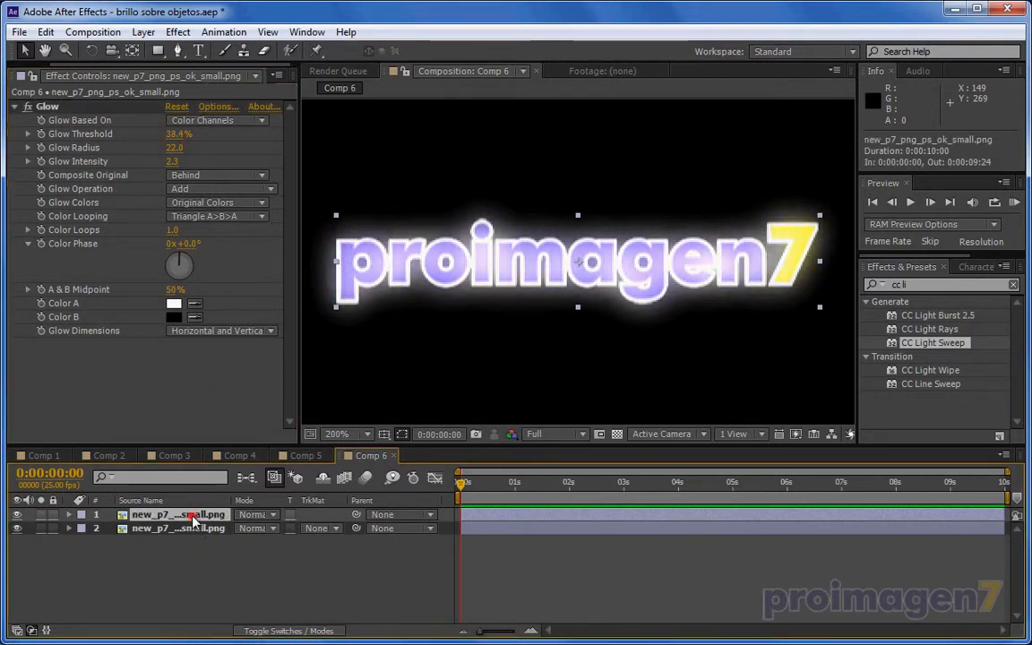
{"action": "left_click", "coordinate": [158, 51]}
{"action": "left_click_drag", "start_coordinate": [307, 195], "coordinate": [321, 325]}
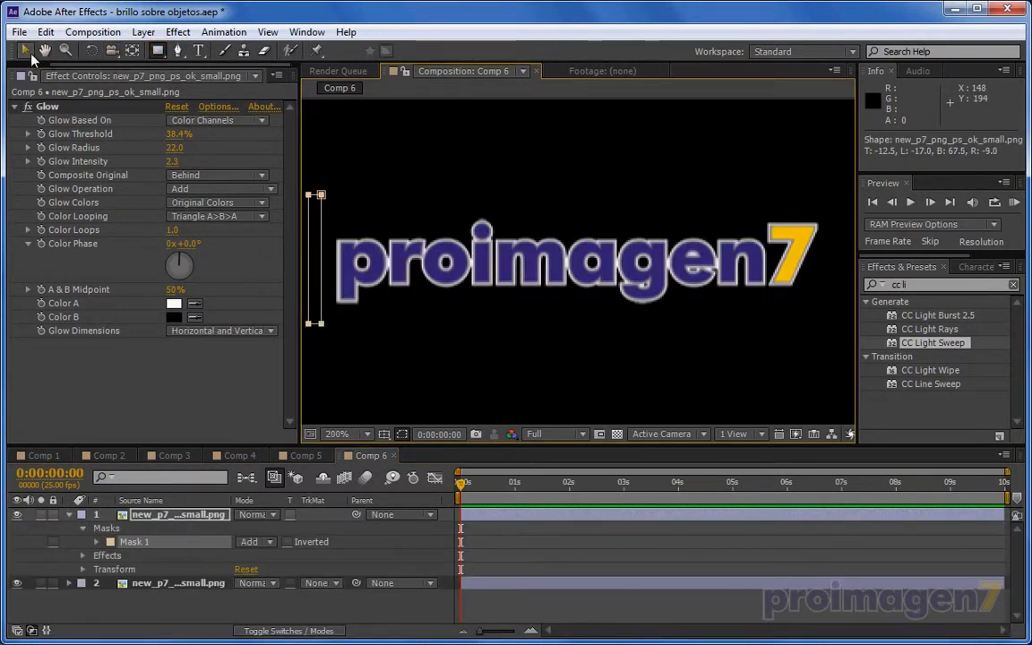
{"action": "left_click", "coordinate": [27, 52]}
{"action": "left_click_drag", "start_coordinate": [321, 195], "coordinate": [349, 196]}
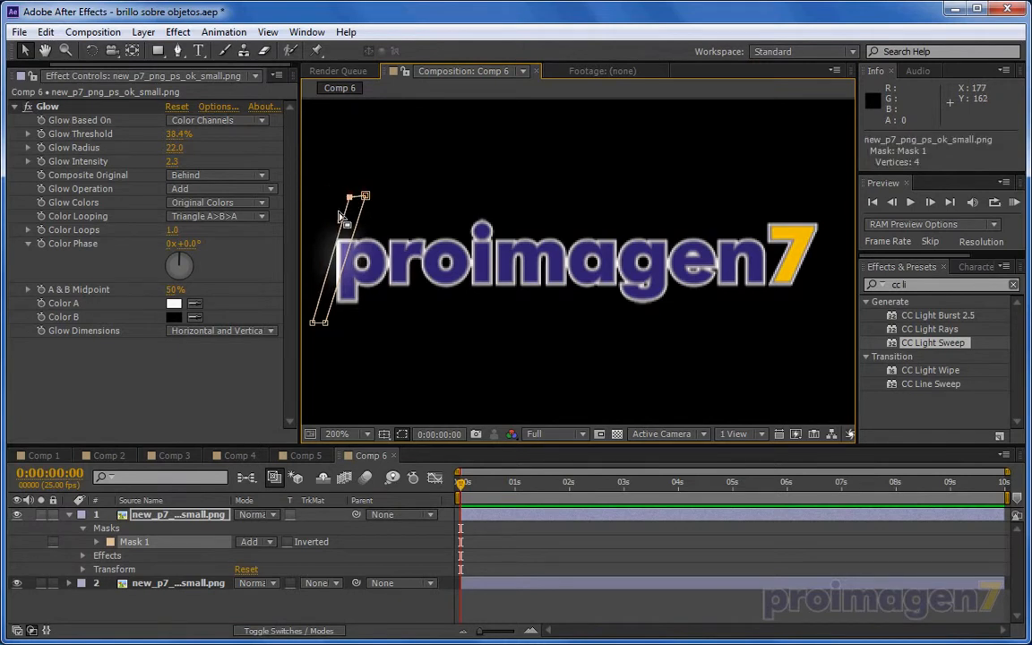
Enable Mask Path keyframing on Mask 1 at 0:00:00:00 and nudge the mask away from the logo, before the letter p.
{"action": "left_click", "coordinate": [96, 541]}
{"action": "left_click", "coordinate": [124, 556]}
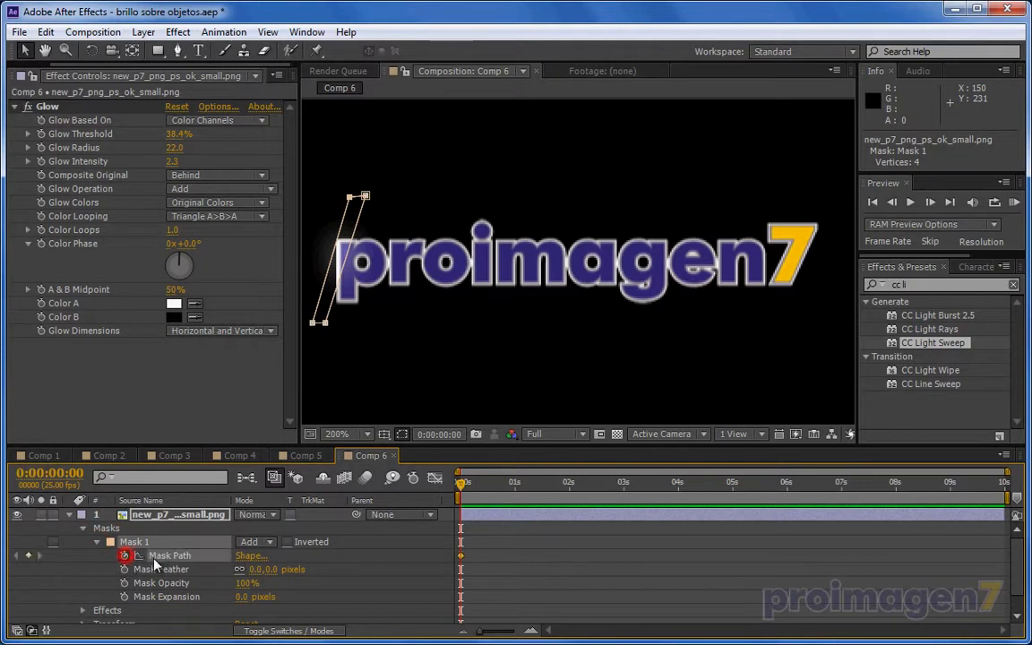
{"action": "key", "text": "Left"}
{"action": "key", "text": "Left"}
{"action": "key", "text": "Left"}
{"action": "key", "text": "Left"}
{"action": "key", "text": "Left"}
{"action": "key", "text": "Left"}
{"action": "key", "text": "Left"}
{"action": "key", "text": "Left"}
{"action": "key", "text": "Left"}
{"action": "key", "text": "Left"}
{"action": "key", "text": "Left"}
{"action": "key", "text": "Left"}
{"action": "key", "text": "Left"}
{"action": "key", "text": "Left"}
{"action": "key", "text": "Left"}
{"action": "key", "text": "Left"}
{"action": "key", "text": "Left"}
{"action": "key", "text": "Left"}
{"action": "key", "text": "Left"}
{"action": "key", "text": "Left"}
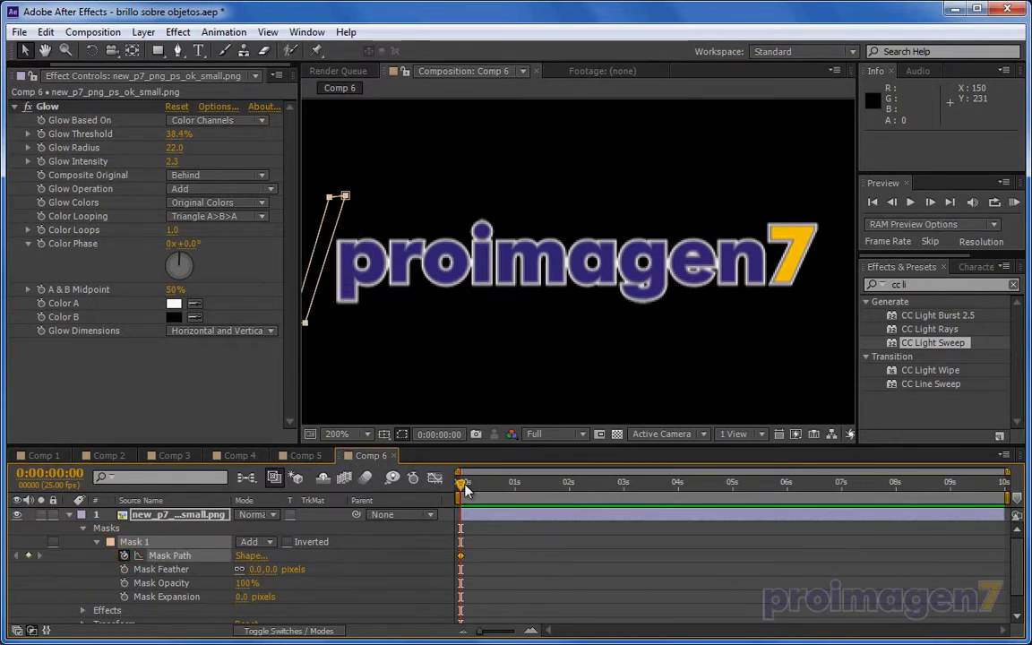
Keyframe the mask path at 0:00:09:24 by moving the slanted mask across the logo to just past the 7.
{"action": "left_click_drag", "start_coordinate": [465, 484], "coordinate": [1018, 503]}
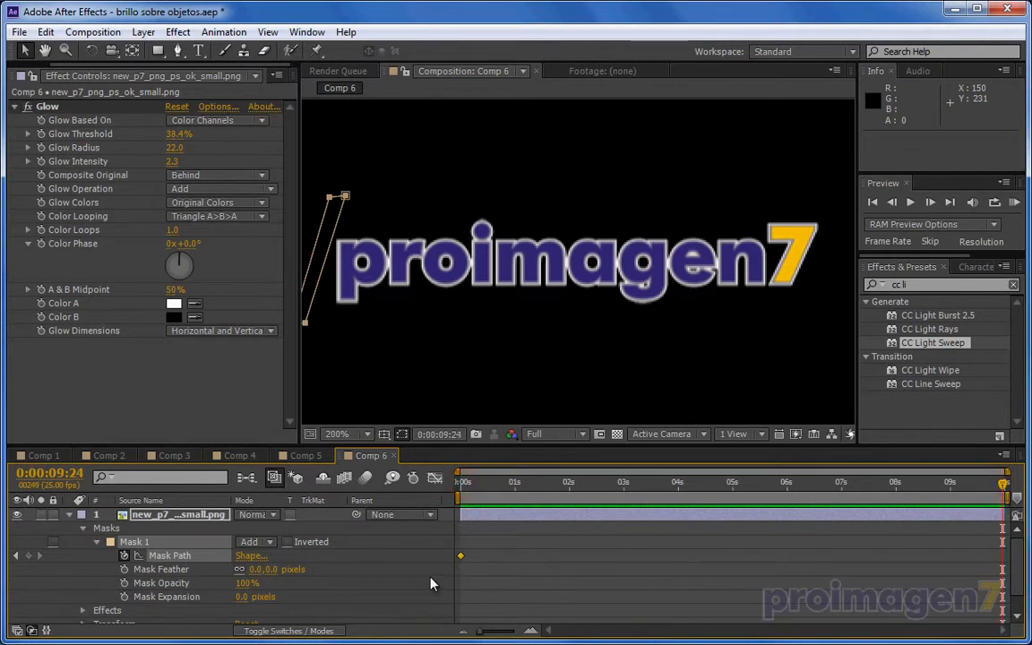
{"action": "key", "text": "shift+Right"}
{"action": "key", "text": "shift+Right"}
{"action": "key", "text": "shift+Right"}
{"action": "key", "text": "shift+Right"}
{"action": "key", "text": "shift+Right"}
{"action": "key", "text": "shift+Right"}
{"action": "key", "text": "shift+Right"}
{"action": "key", "text": "shift+Right"}
{"action": "key", "text": "shift+Right"}
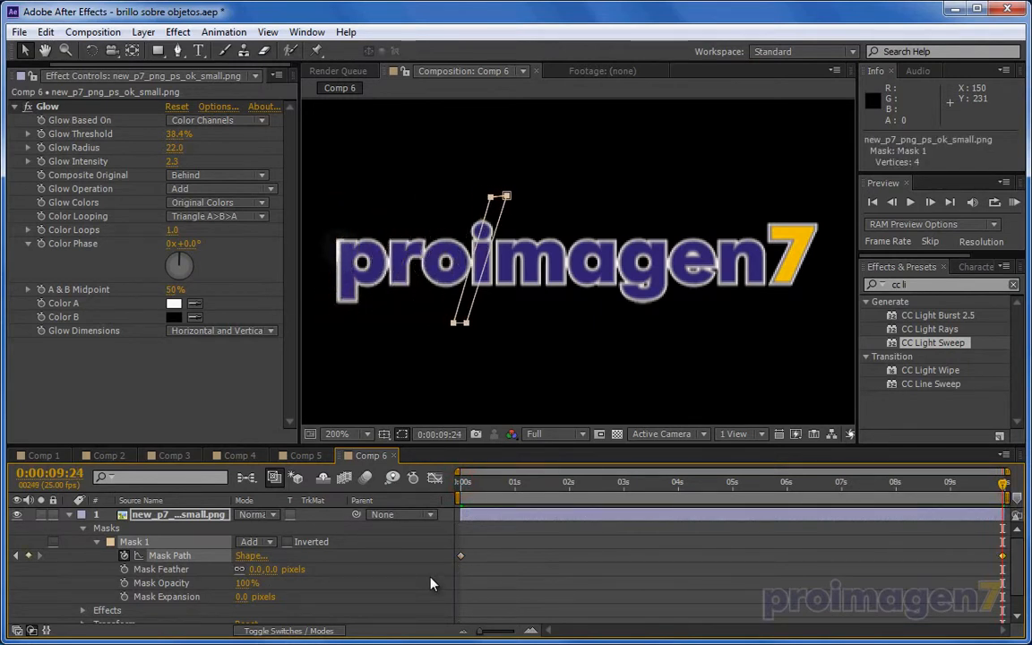
{"action": "key", "text": "shift+Right"}
{"action": "key", "text": "shift+Right"}
{"action": "key", "text": "shift+Right"}
{"action": "key", "text": "shift+Right"}
{"action": "key", "text": "shift+Right"}
{"action": "key", "text": "shift+Right"}
{"action": "key", "text": "shift+Right"}
{"action": "key", "text": "shift+Right"}
{"action": "key", "text": "shift+Right"}
{"action": "key", "text": "shift+Right"}
{"action": "key", "text": "shift+Right"}
{"action": "key", "text": "shift+Right"}
{"action": "key", "text": "shift+Right"}
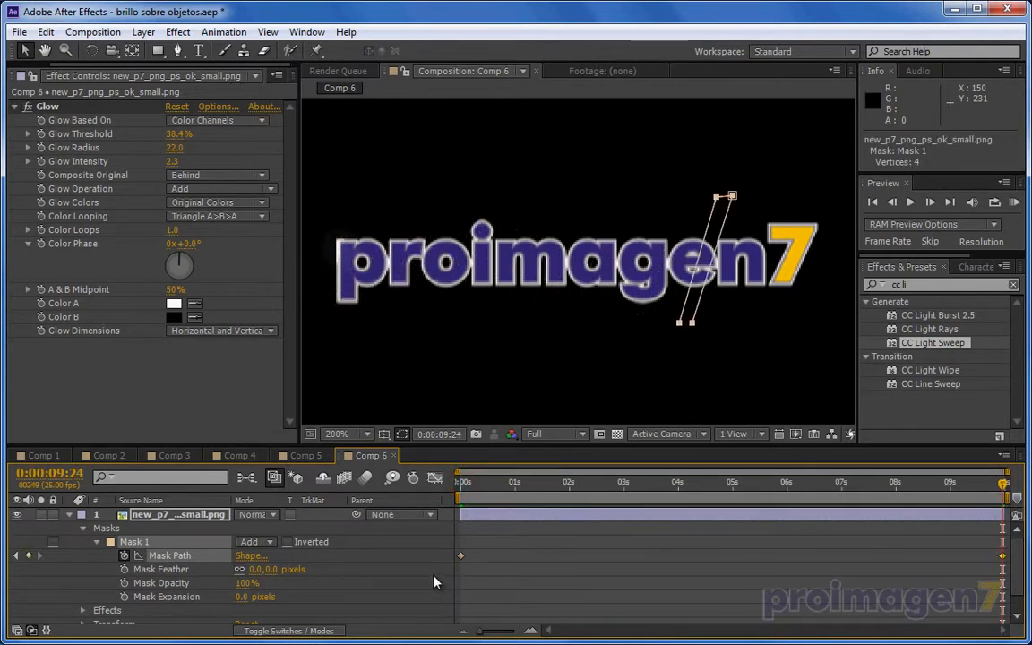
{"action": "key", "text": "shift+Right"}
{"action": "key", "text": "shift+Right"}
{"action": "key", "text": "shift+Right"}
{"action": "key", "text": "shift+Right"}
{"action": "key", "text": "shift+Right"}
{"action": "key", "text": "shift+Right"}
{"action": "key", "text": "shift+Right"}
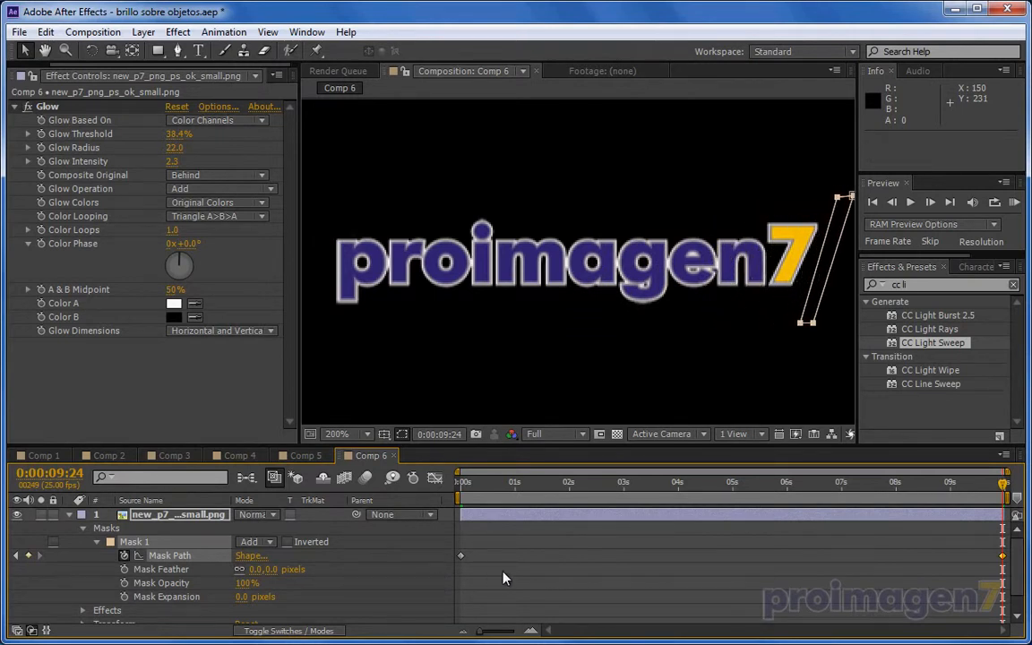
Set Mask 1's feather to 6.0 pixels and expansion to 5.0 pixels, and reduce the Glow radius to 8.0.
{"action": "left_click_drag", "start_coordinate": [559, 482], "coordinate": [687, 480]}
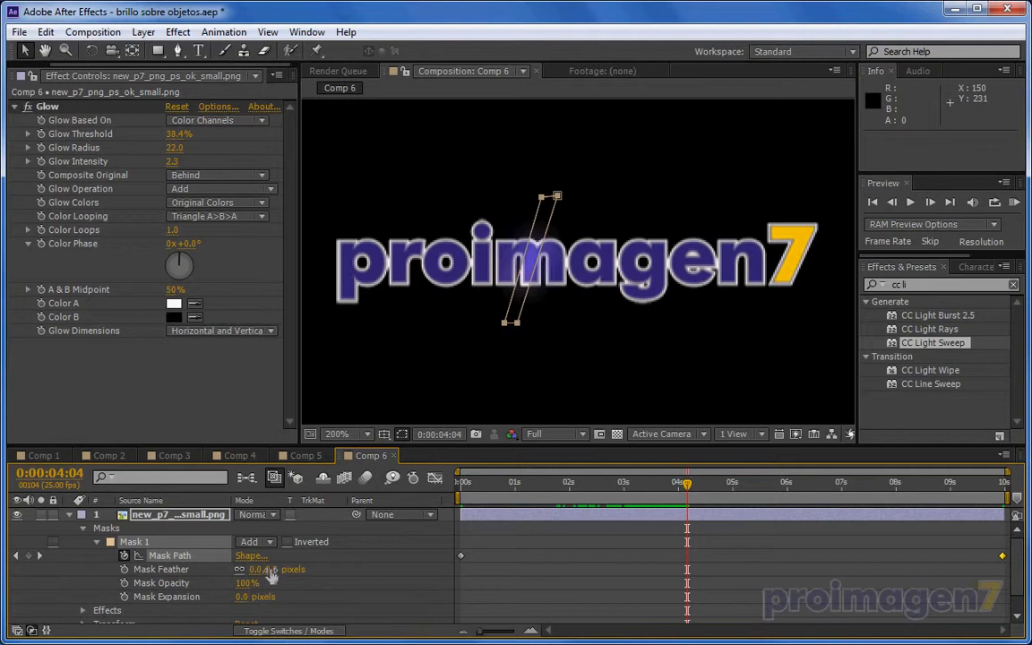
{"action": "mouse_move", "coordinate": [271, 573]}
{"action": "left_mouse_down"}
{"action": "mouse_move", "coordinate": [279, 566]}
{"action": "mouse_move", "coordinate": [238, 597]}
{"action": "mouse_move", "coordinate": [276, 587]}
{"action": "mouse_move", "coordinate": [274, 571]}
{"action": "left_mouse_up"}
{"action": "left_click_drag", "start_coordinate": [574, 489], "coordinate": [704, 498]}
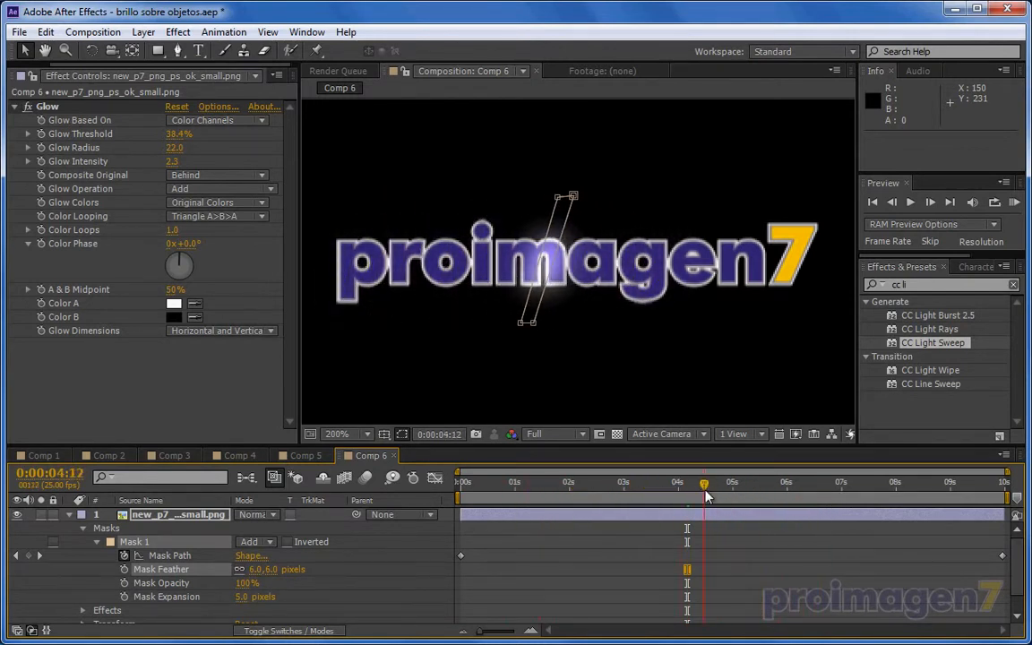
{"action": "mouse_move", "coordinate": [174, 148]}
{"action": "left_mouse_down"}
{"action": "mouse_move", "coordinate": [157, 137]}
{"action": "mouse_move", "coordinate": [170, 154]}
{"action": "left_mouse_up"}
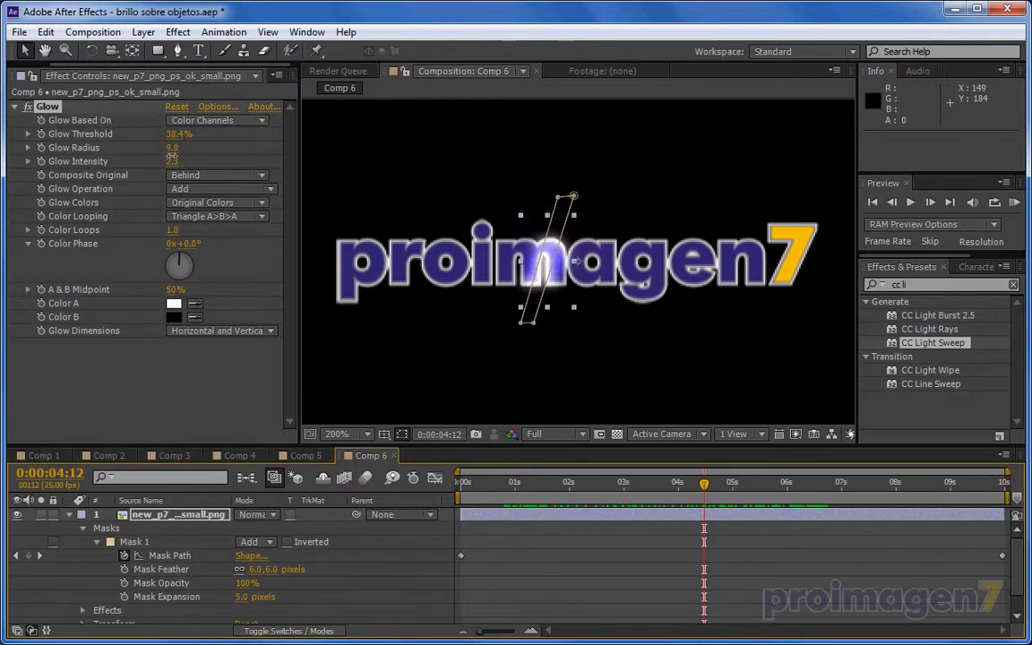
Preview the softened shine at 0:00:00:23 over the logo's first letter and from 0:00:00:00 across the whole logo.
{"action": "left_click", "coordinate": [512, 483]}
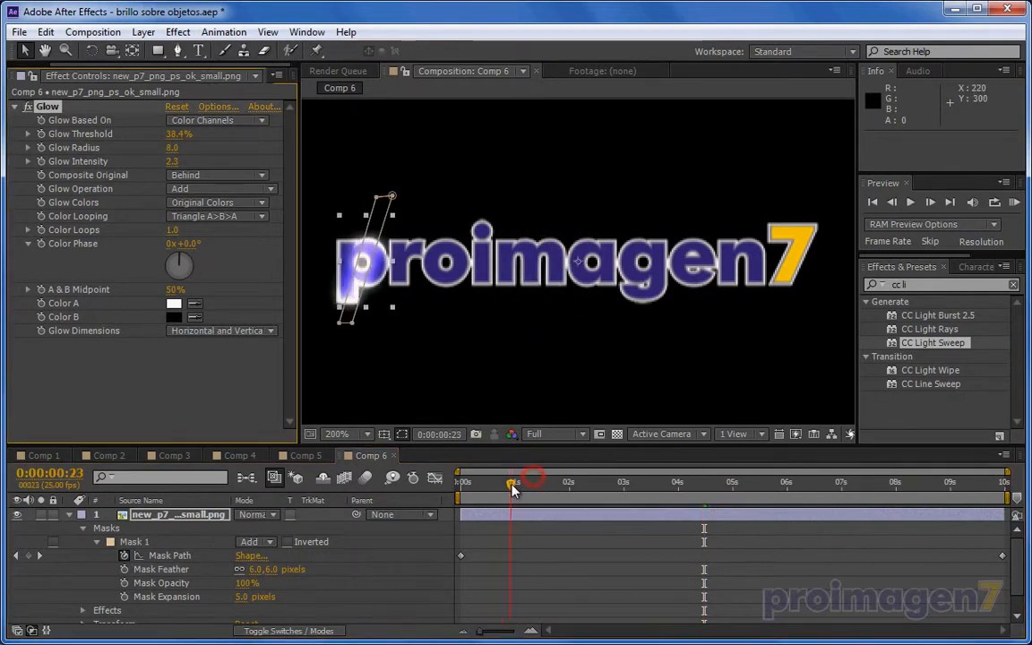
{"action": "left_click", "coordinate": [511, 583]}
{"action": "left_click", "coordinate": [472, 388]}
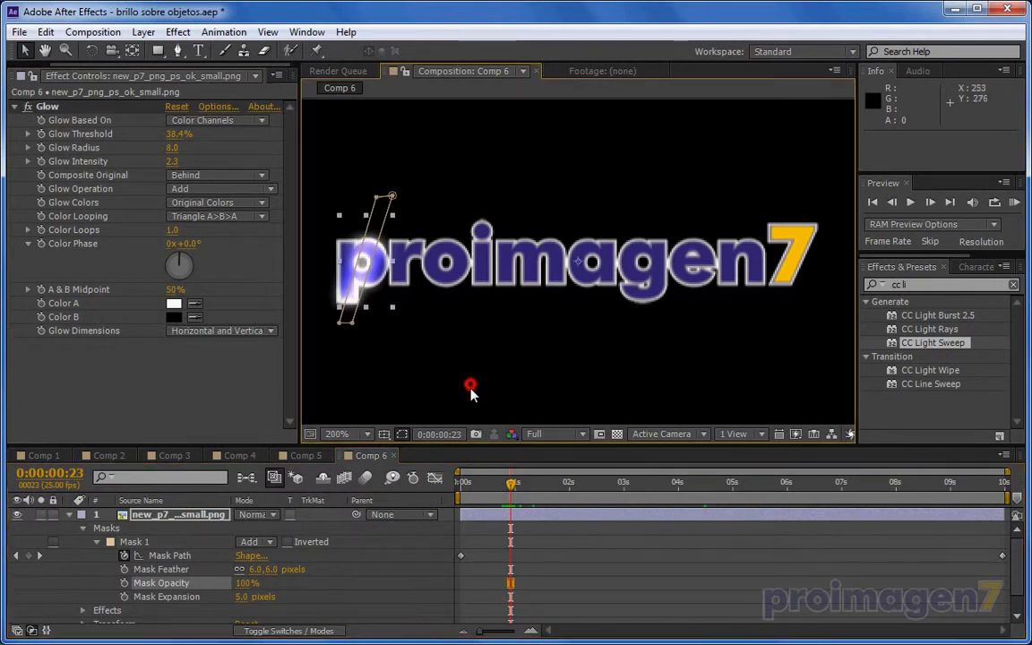
{"action": "left_click_drag", "start_coordinate": [509, 485], "coordinate": [453, 493]}
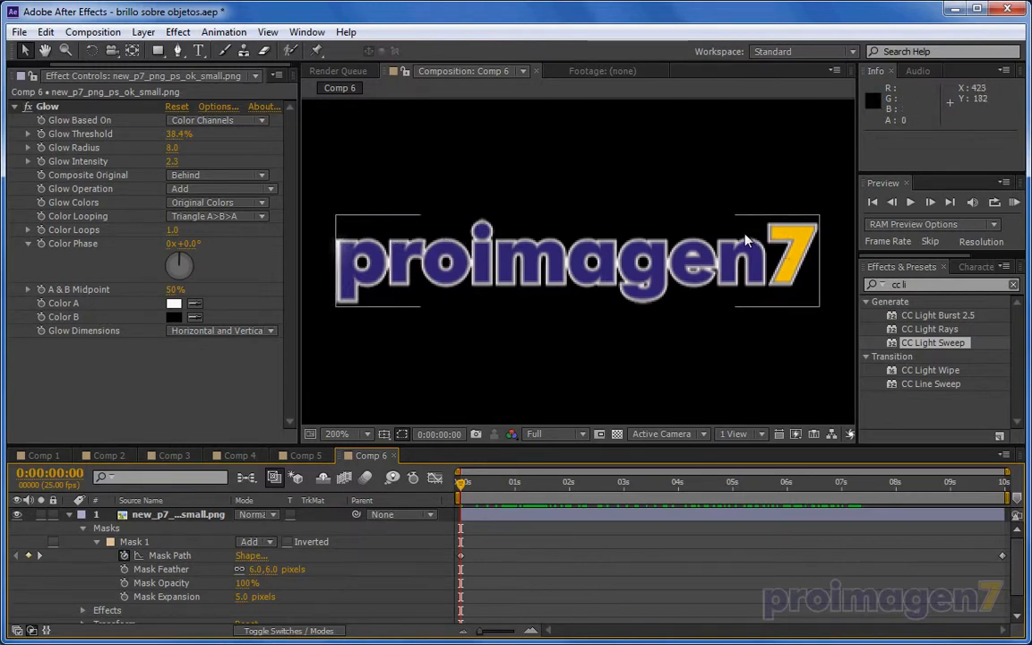
{"action": "left_click", "coordinate": [465, 397]}
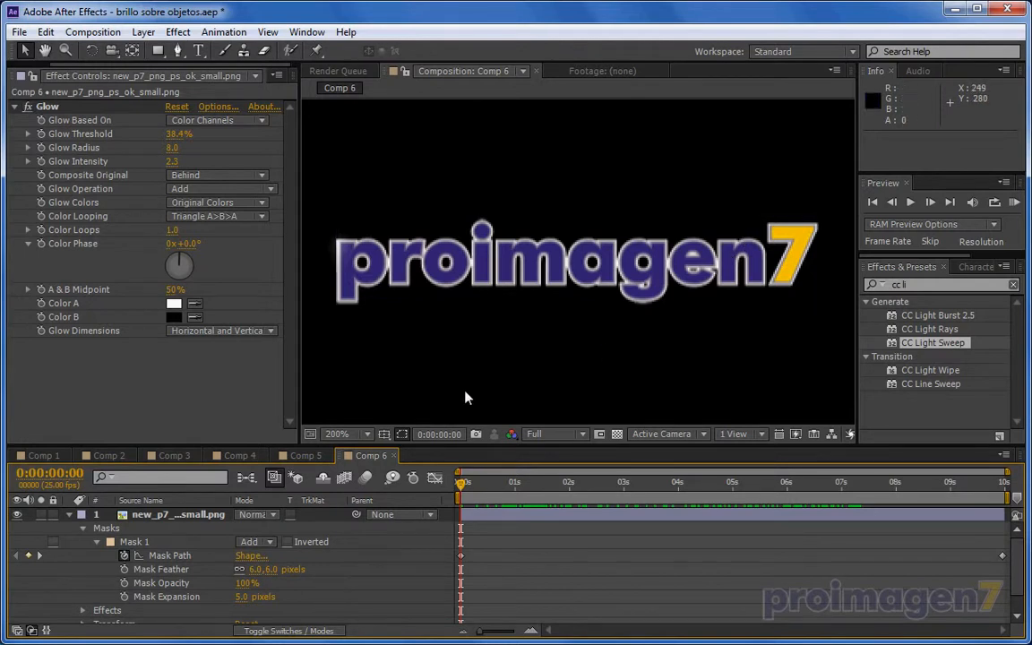
View Comp 5's shining text for comparison and remove the masked Glow logo layer from Comp 6.
{"action": "left_click", "coordinate": [305, 455]}
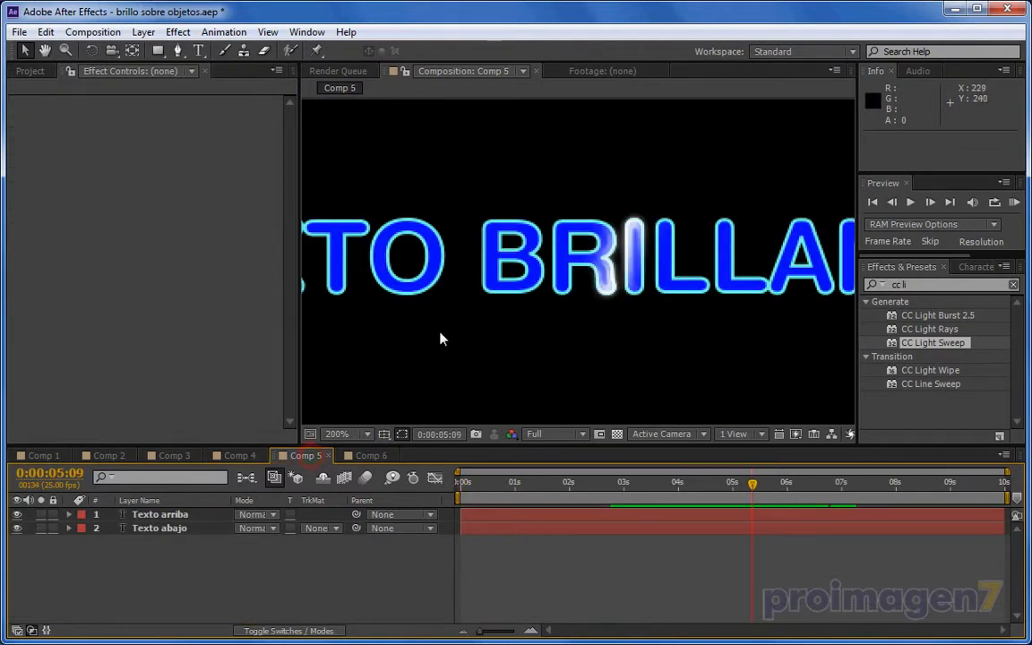
{"action": "scroll", "coordinate": [440, 338], "scroll_direction": "down", "scroll_amount": 1}
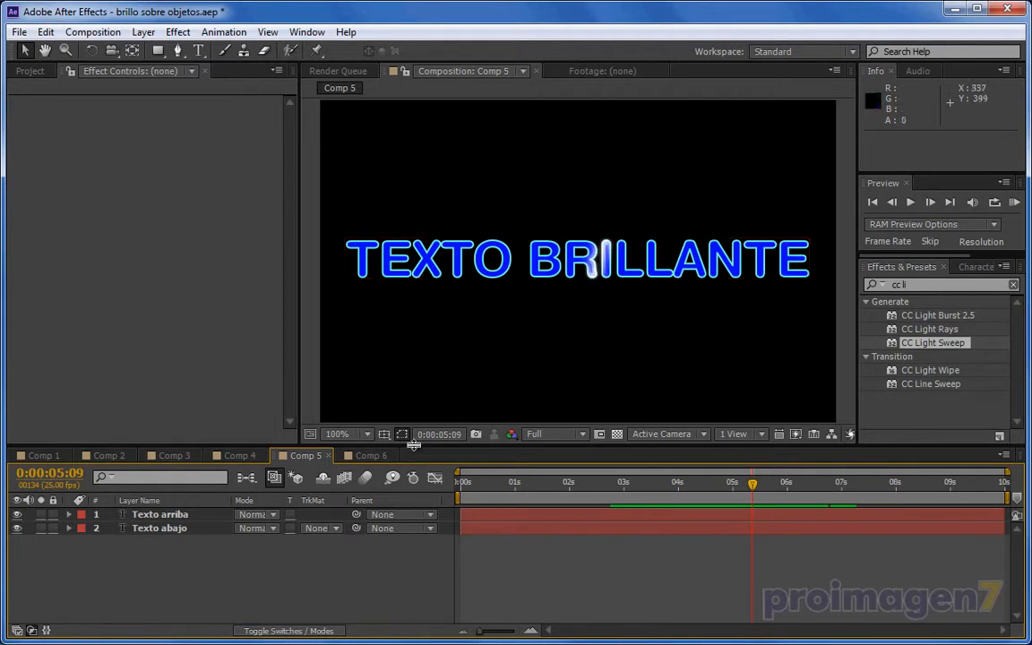
{"action": "left_click", "coordinate": [371, 455]}
{"action": "left_click", "coordinate": [141, 515]}
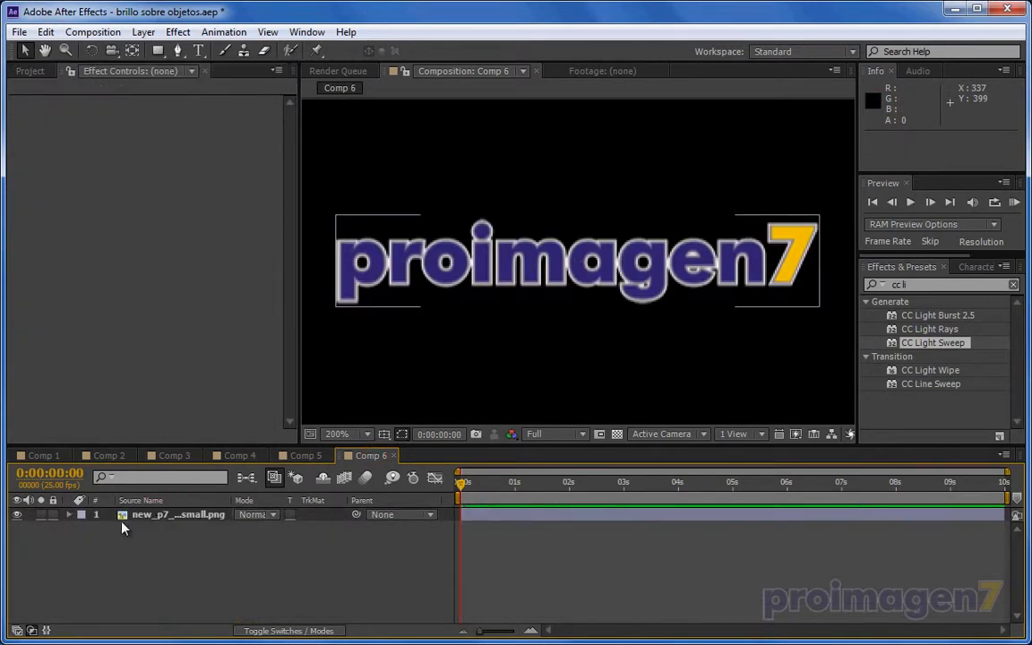
Auto-trace the logo's alpha channel to a new layer with tolerance 43 px, threshold 2% and minimum area 28 px.
{"action": "left_click", "coordinate": [140, 517]}
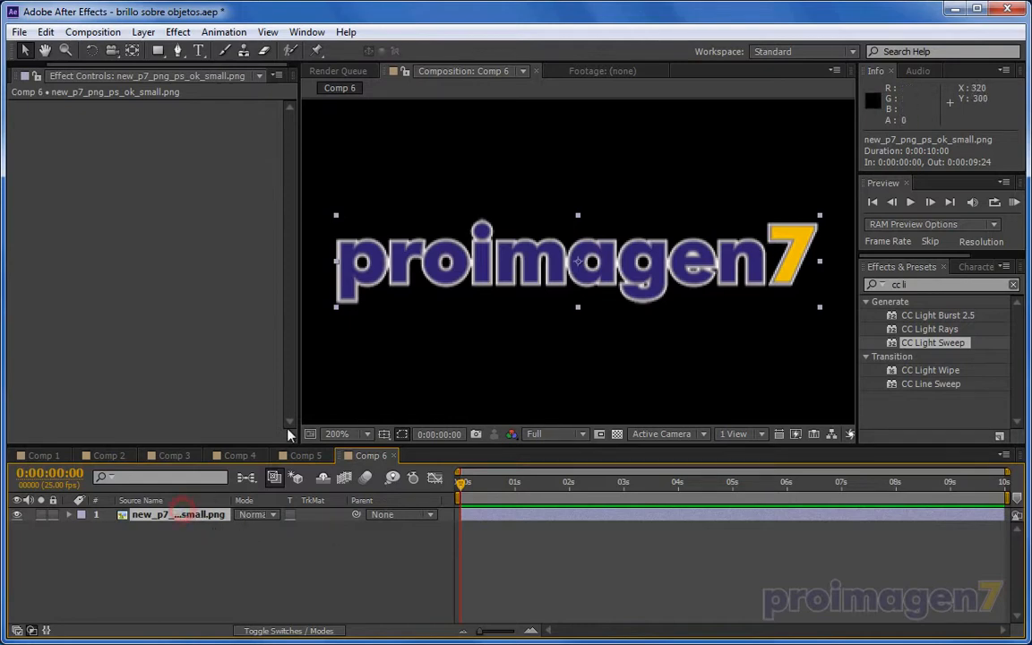
{"action": "left_click", "coordinate": [142, 33]}
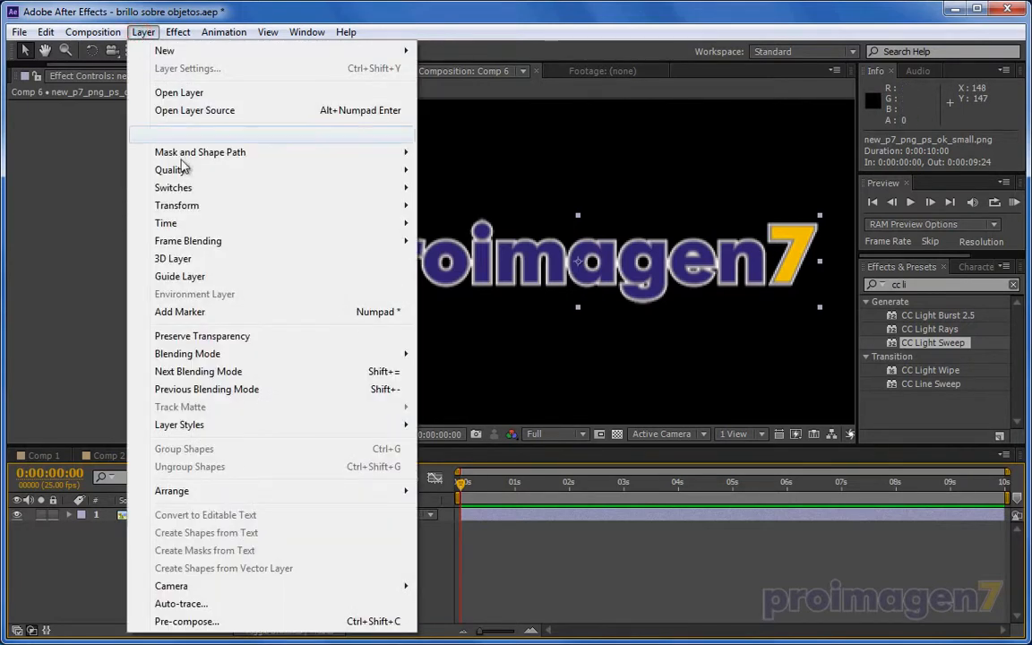
{"action": "left_click", "coordinate": [177, 604]}
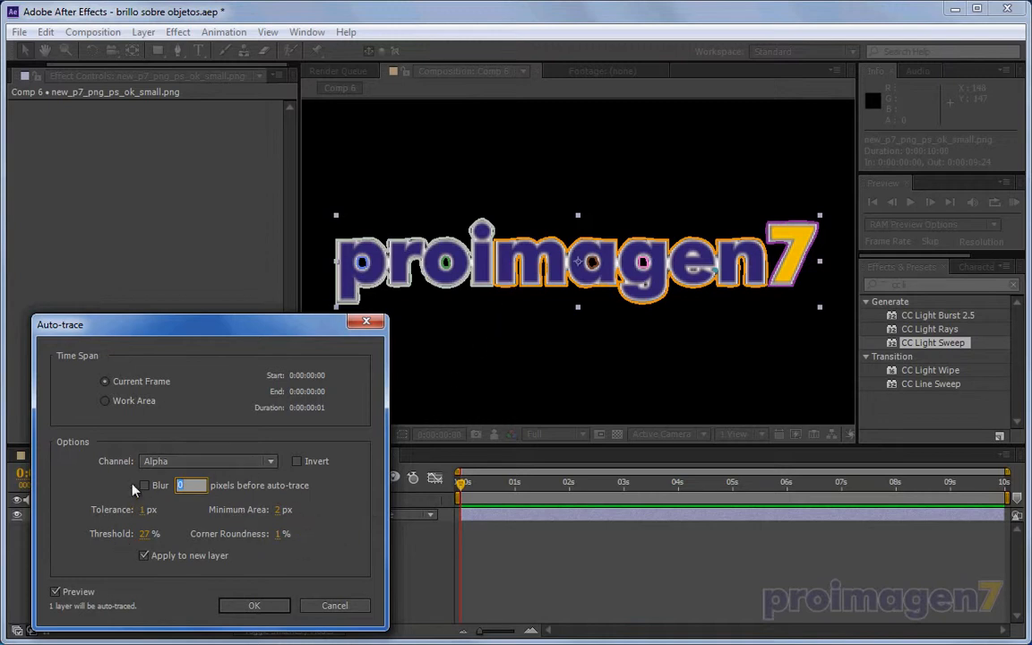
{"action": "left_click", "coordinate": [189, 488]}
{"action": "left_click", "coordinate": [278, 509]}
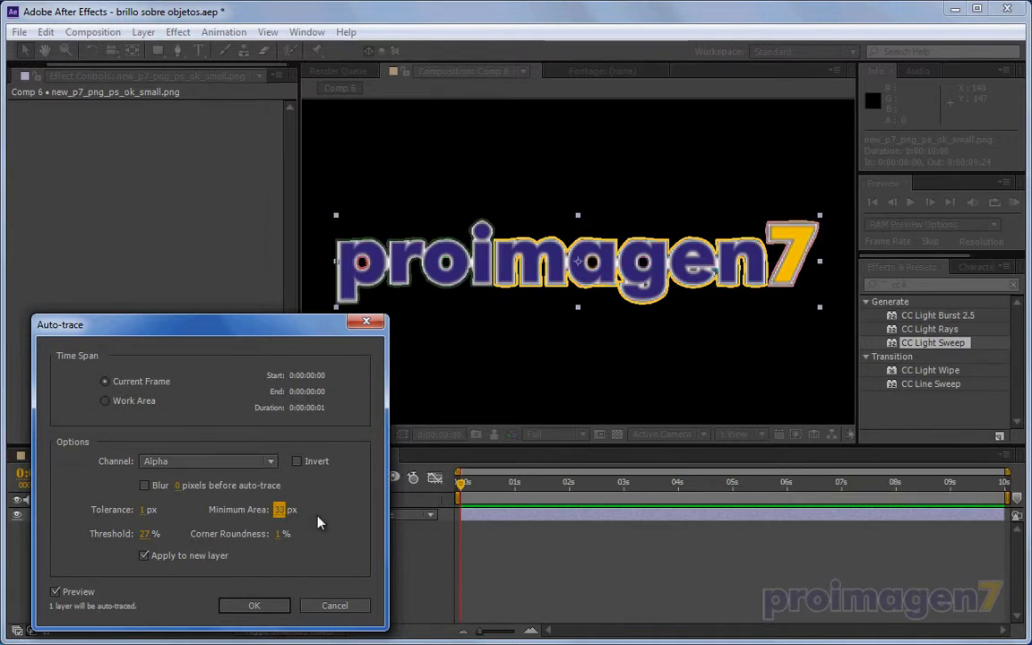
{"action": "left_click_drag", "start_coordinate": [285, 509], "coordinate": [322, 516]}
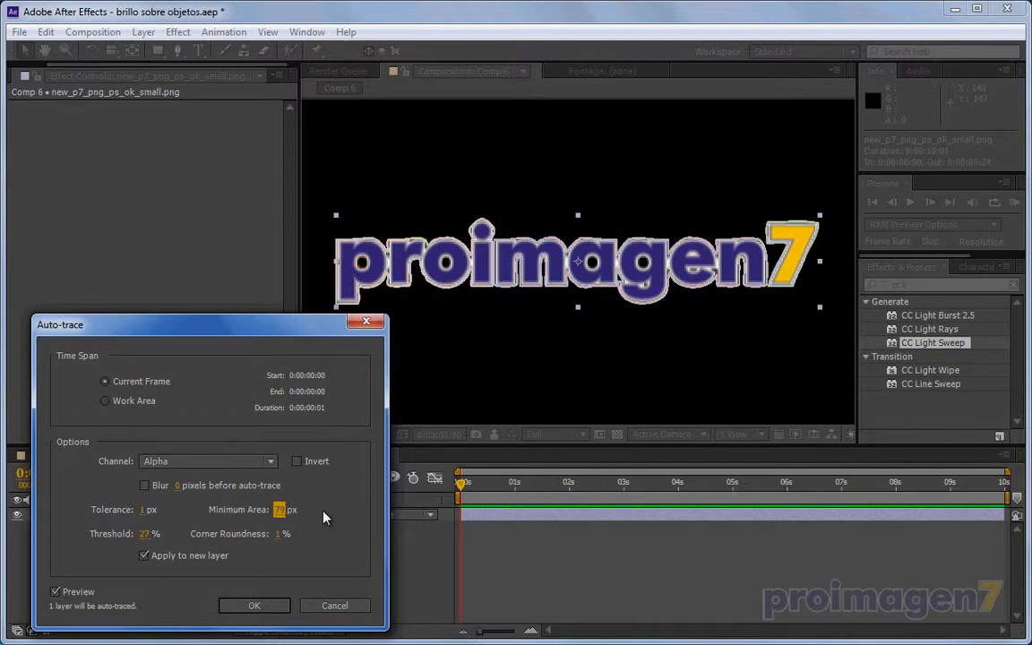
{"action": "left_click_drag", "start_coordinate": [282, 520], "coordinate": [266, 511]}
{"action": "left_click_drag", "start_coordinate": [149, 518], "coordinate": [179, 512]}
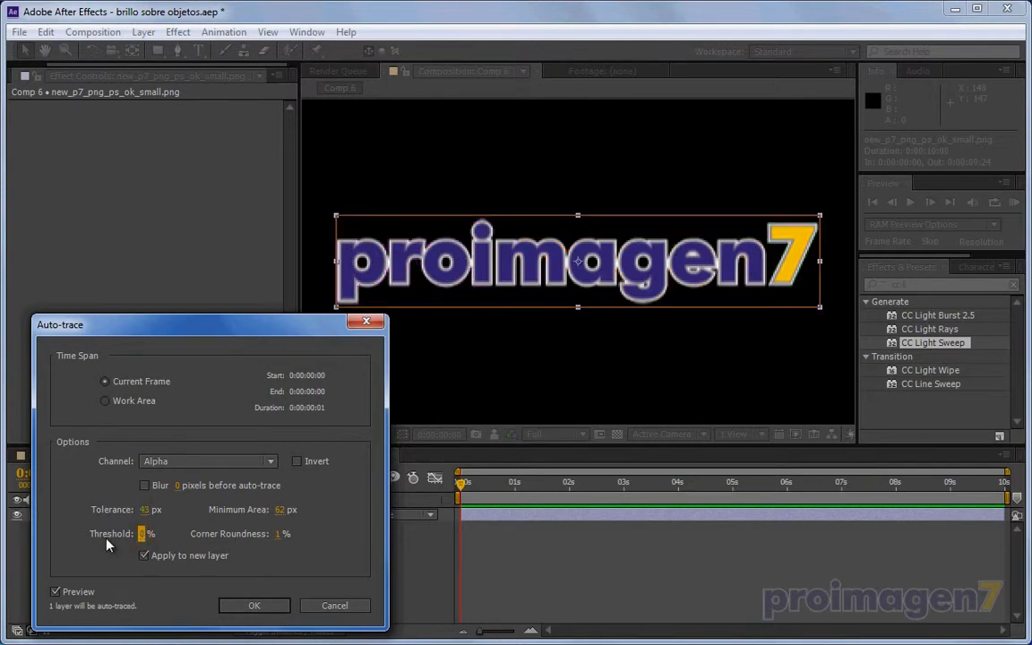
{"action": "left_click", "coordinate": [145, 535]}
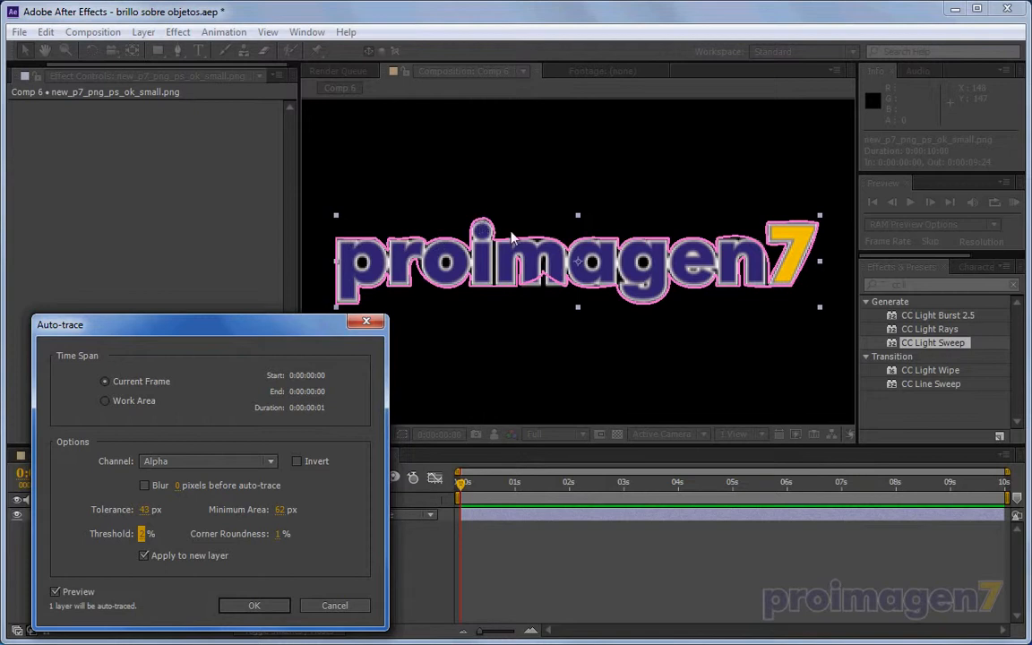
{"action": "left_click_drag", "start_coordinate": [281, 510], "coordinate": [250, 510]}
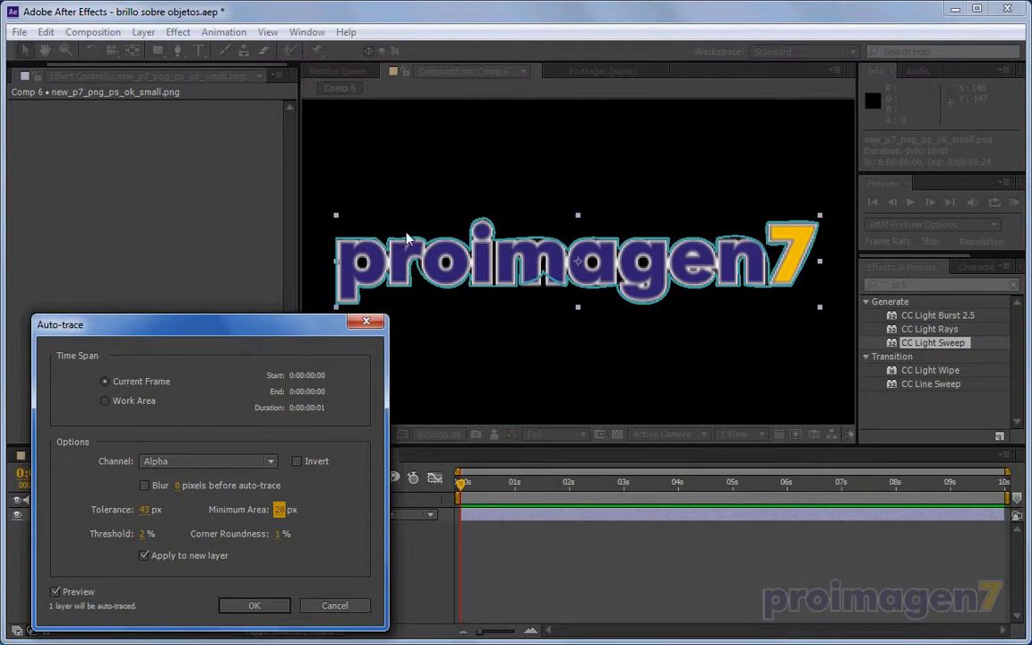
{"action": "left_click", "coordinate": [260, 606]}
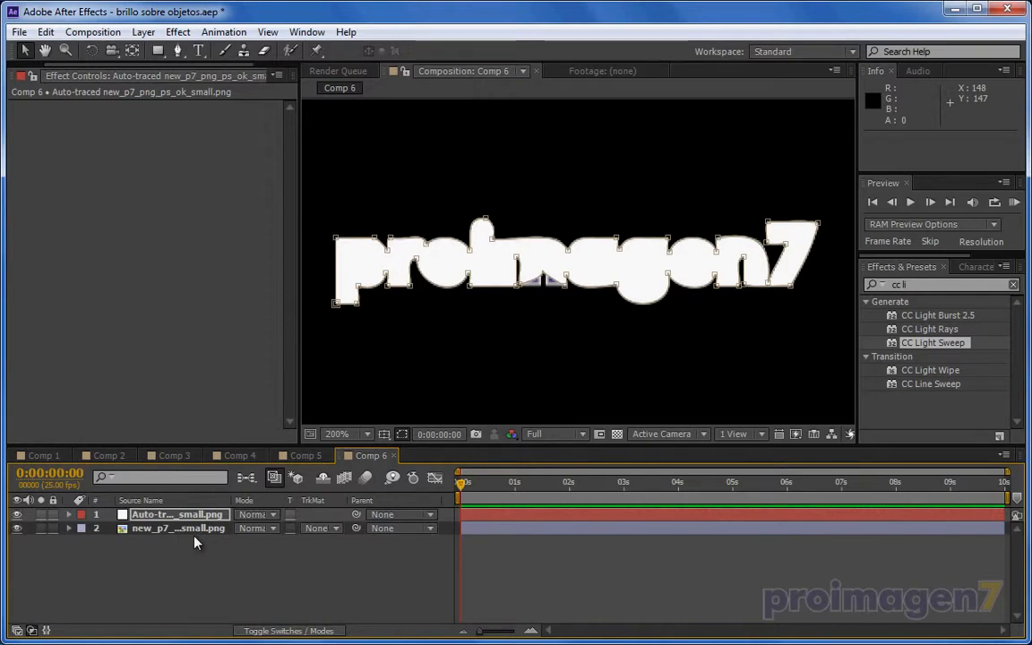
{"action": "left_click", "coordinate": [144, 31]}
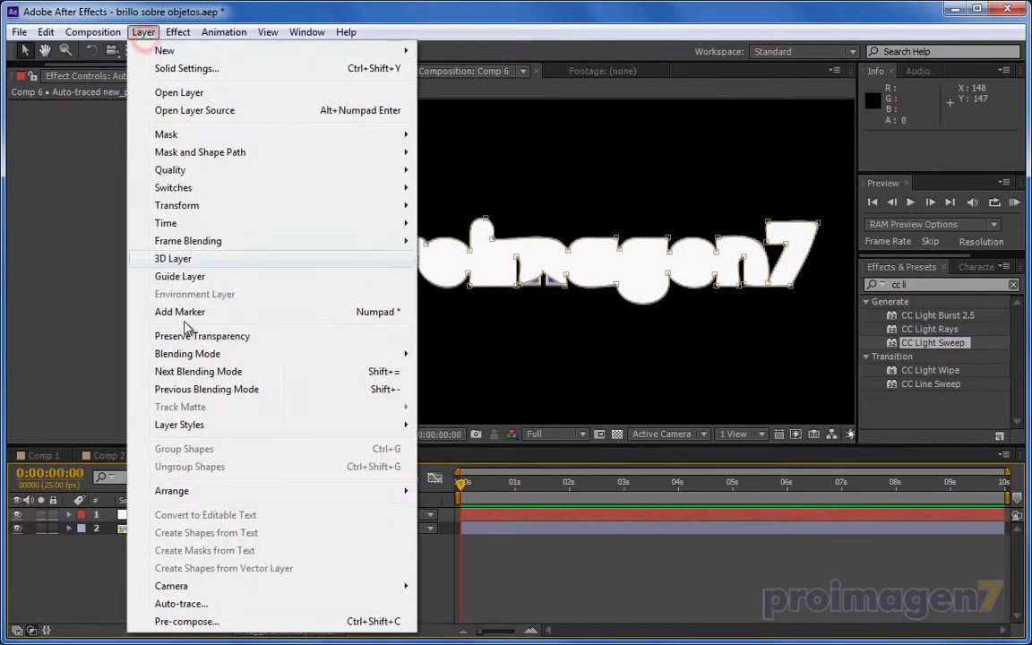
{"action": "left_click", "coordinate": [184, 603]}
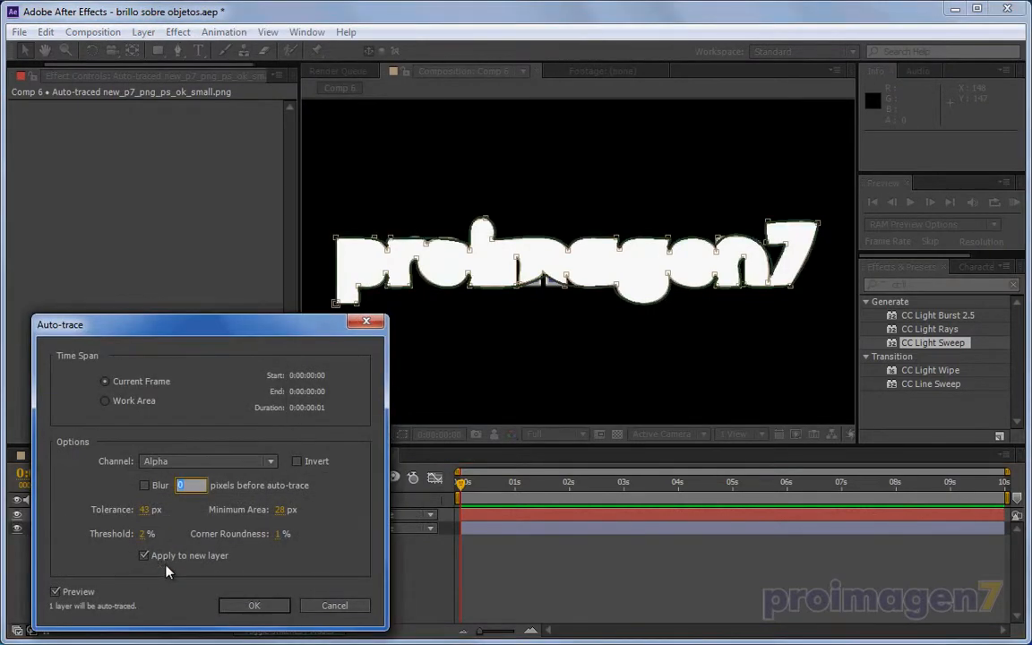
{"action": "left_click", "coordinate": [334, 605]}
Delete three vertices of the auto-traced mask around the lower part of the letter p.
{"action": "left_click", "coordinate": [175, 515]}
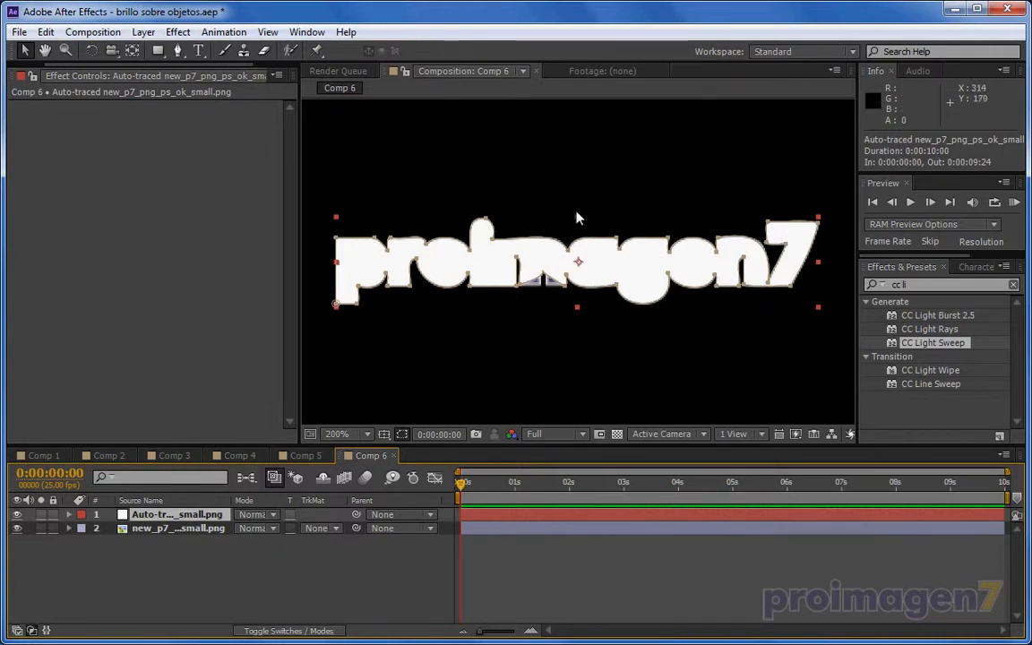
{"action": "left_click", "coordinate": [357, 301]}
{"action": "key", "text": "Delete"}
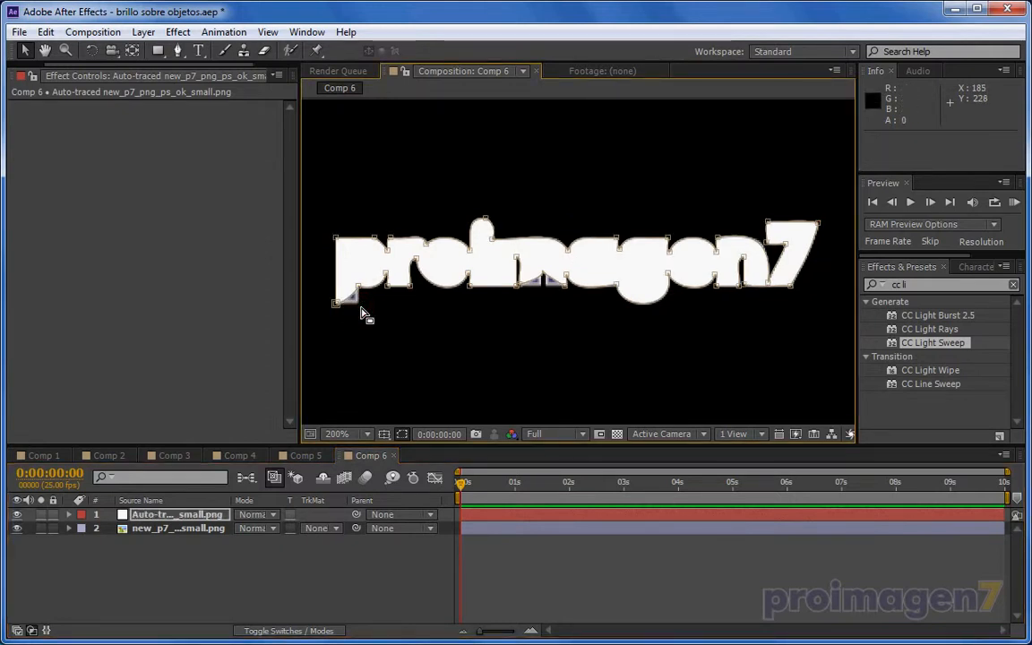
{"action": "left_click", "coordinate": [358, 287]}
{"action": "key", "text": "Delete"}
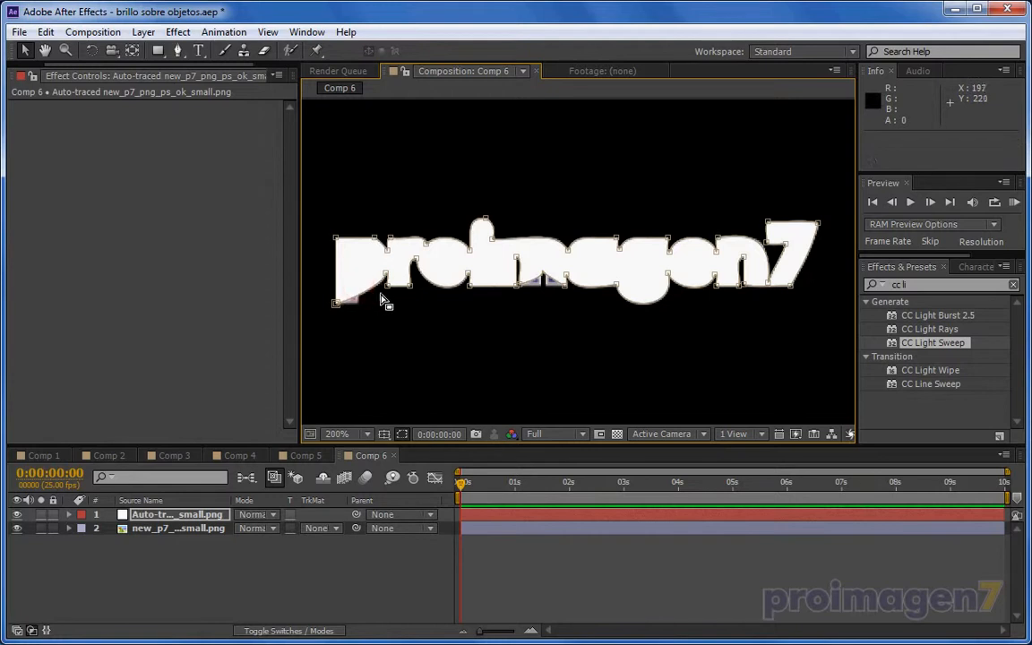
{"action": "left_click", "coordinate": [386, 274]}
{"action": "key", "text": "Delete"}
Copy Mask 1 of the auto-traced logo layer.
{"action": "left_click", "coordinate": [69, 514]}
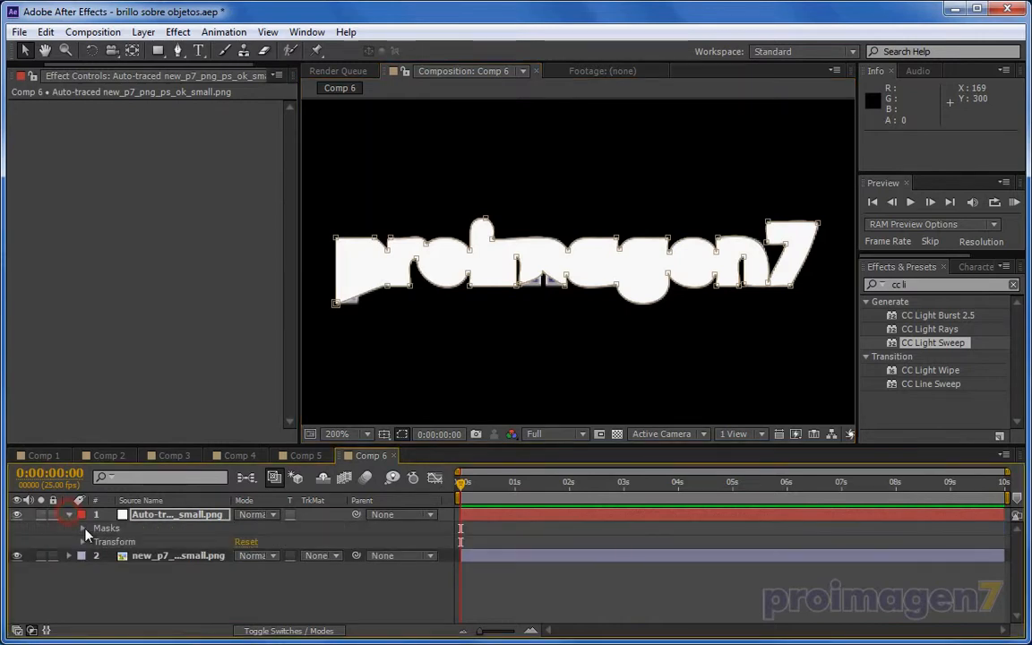
{"action": "left_click", "coordinate": [83, 528]}
{"action": "left_click", "coordinate": [123, 542]}
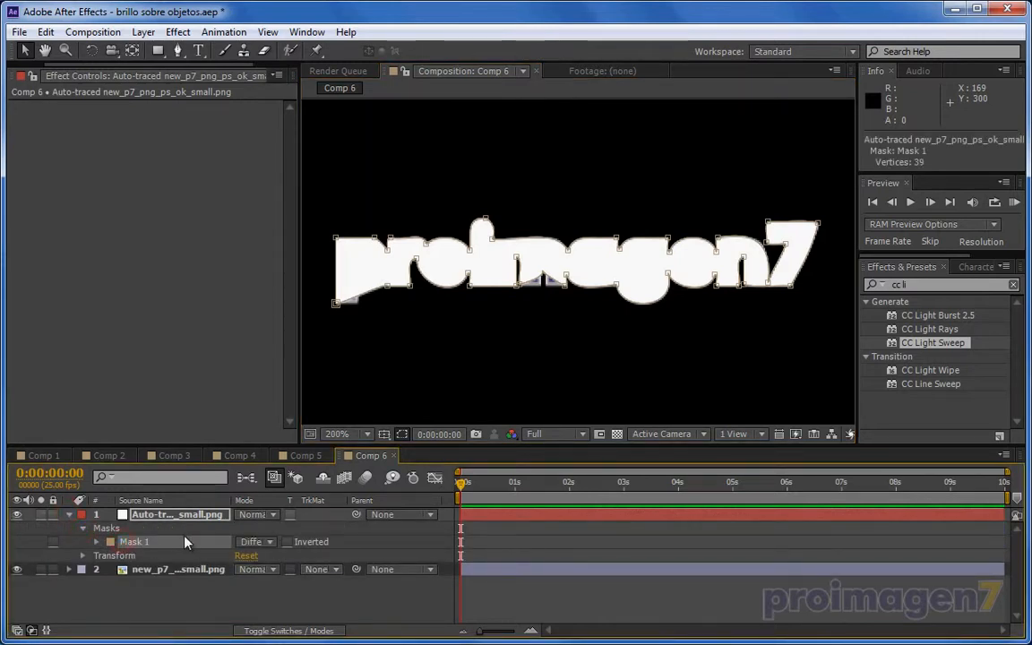
{"action": "left_click", "coordinate": [46, 31]}
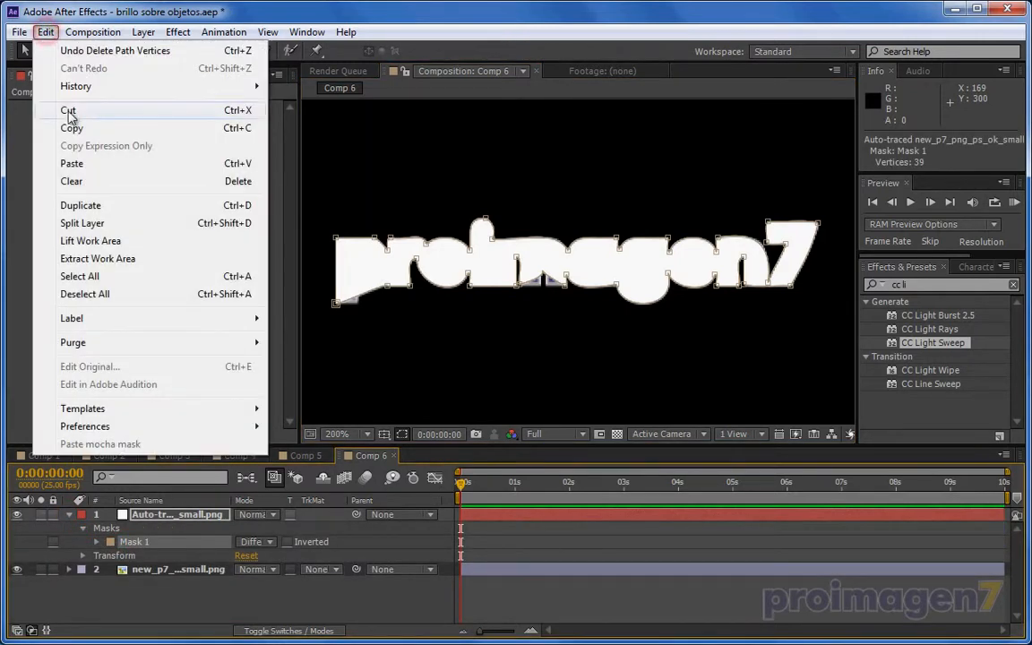
{"action": "left_click", "coordinate": [74, 129]}
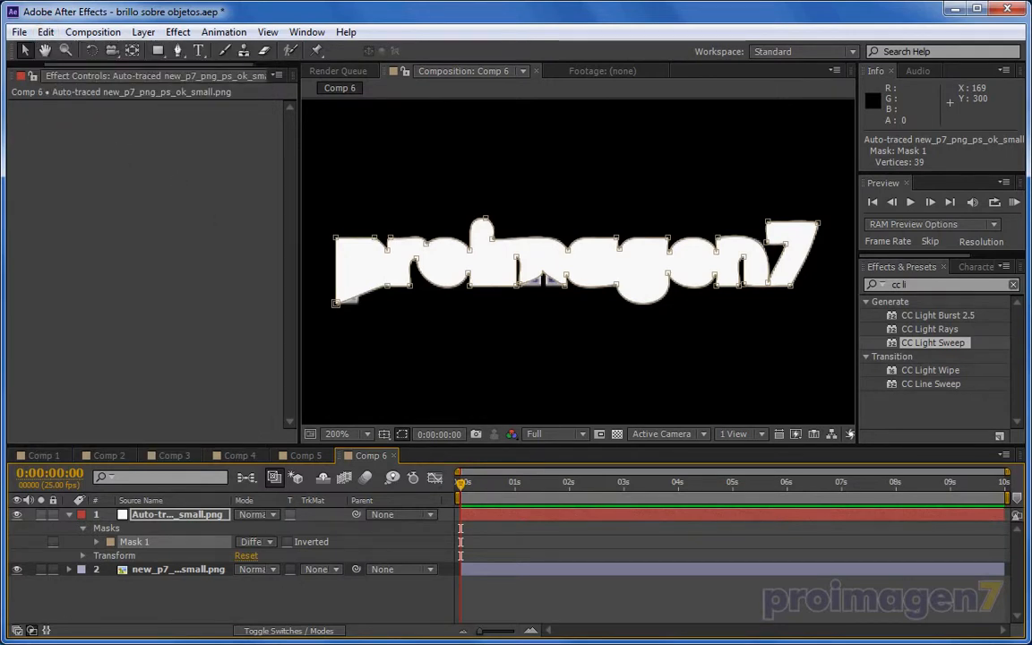
Switch to Illustrator and create a new 600 x 500 px RGB document.
{"action": "key", "text": "alt+Tab"}
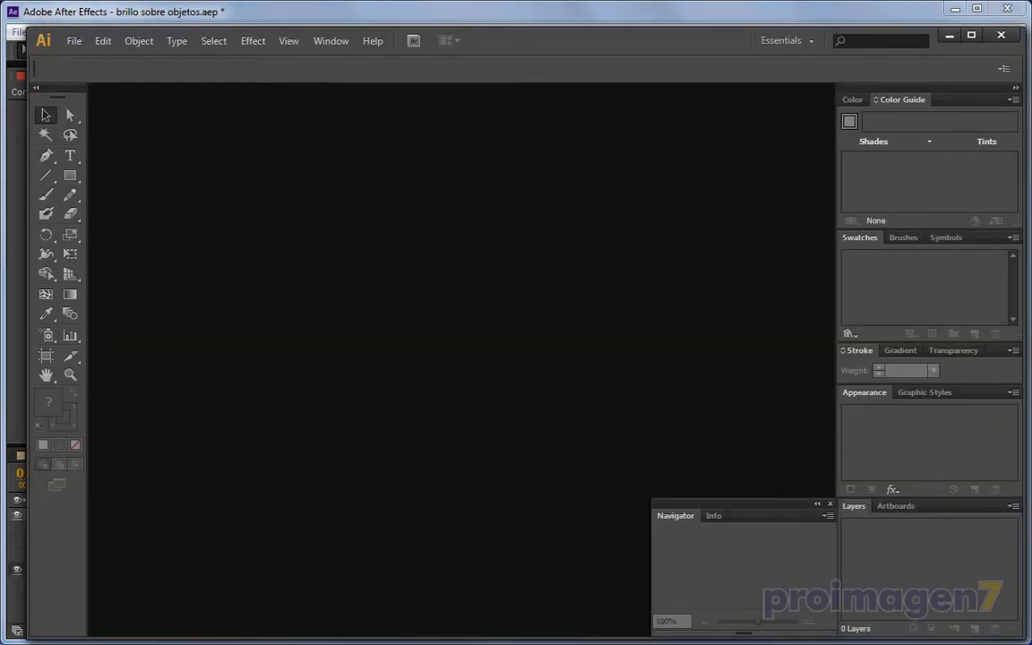
{"action": "left_click", "coordinate": [74, 42]}
{"action": "left_click", "coordinate": [89, 60]}
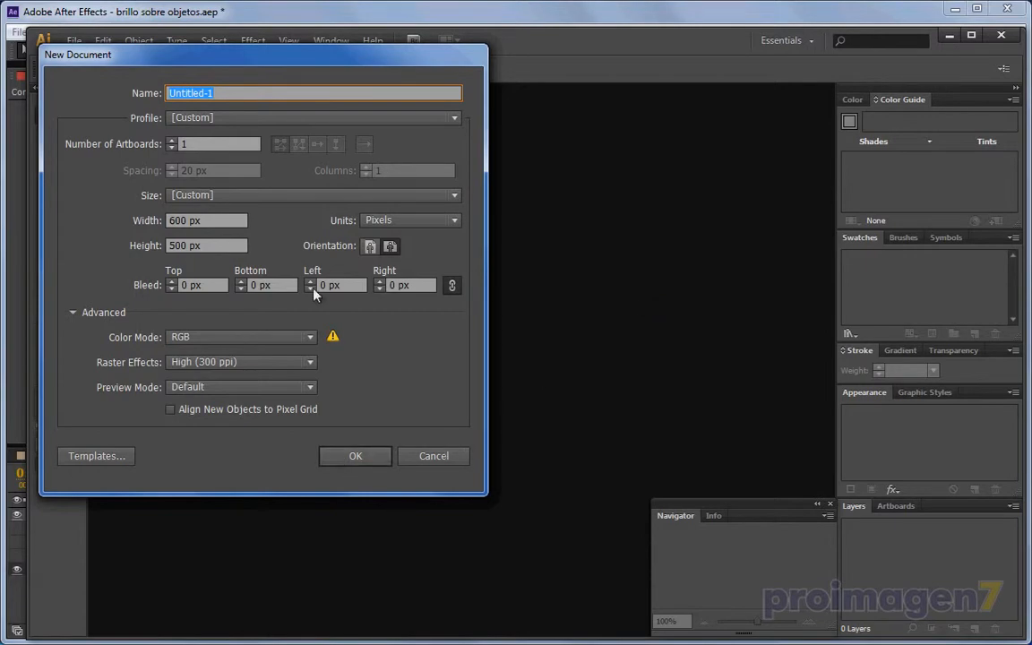
{"action": "left_click", "coordinate": [355, 458]}
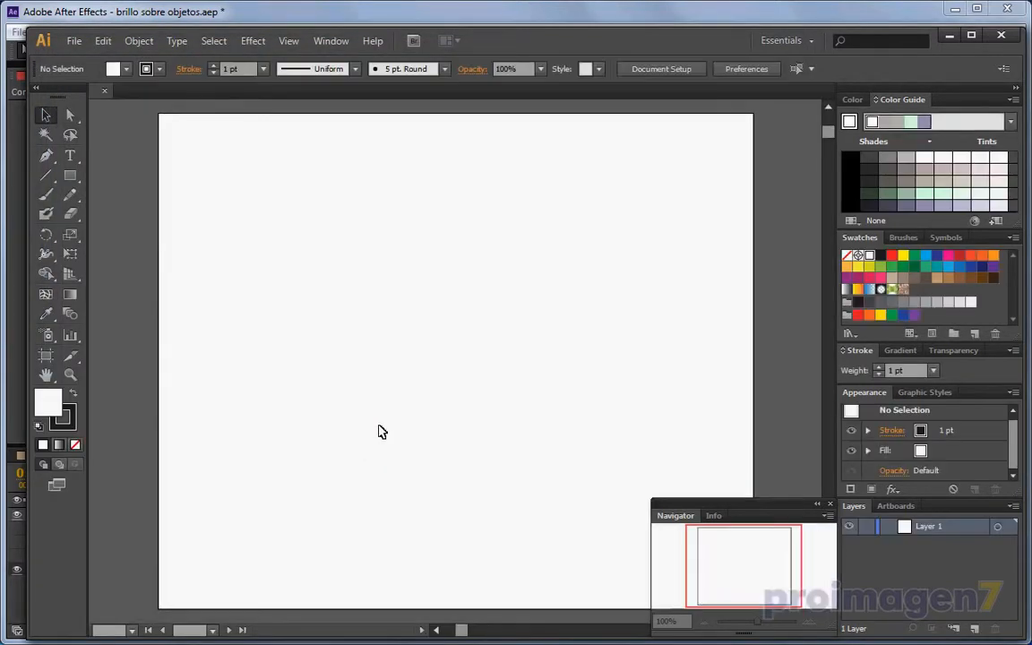
Paste the copied logo mask as a path onto the artboard, inspect its outline at 300% and deselect it.
{"action": "left_click", "coordinate": [101, 40]}
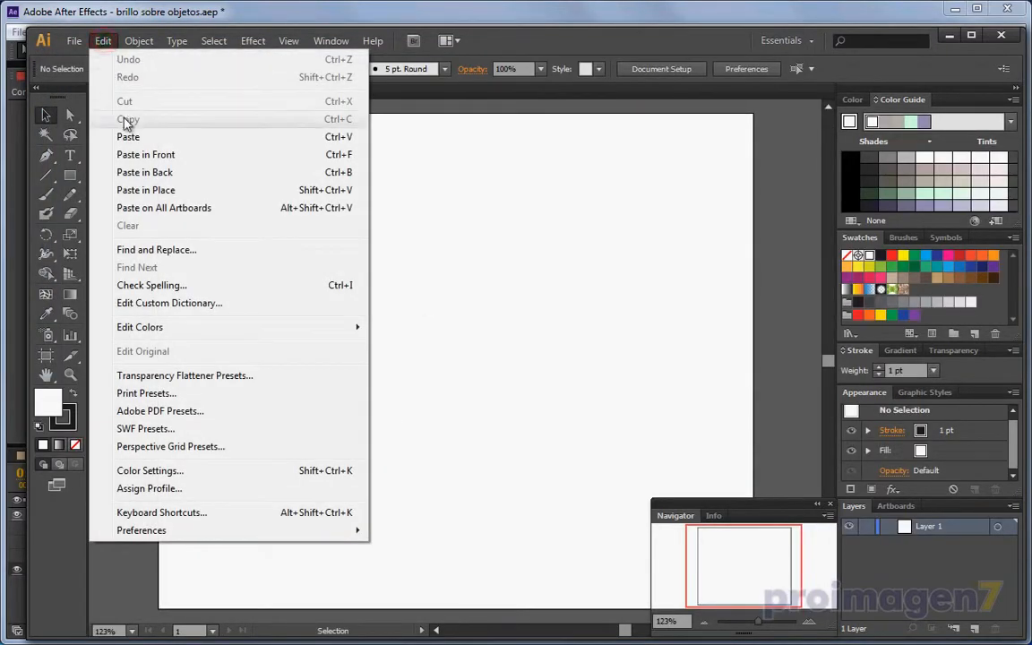
{"action": "left_click", "coordinate": [130, 138]}
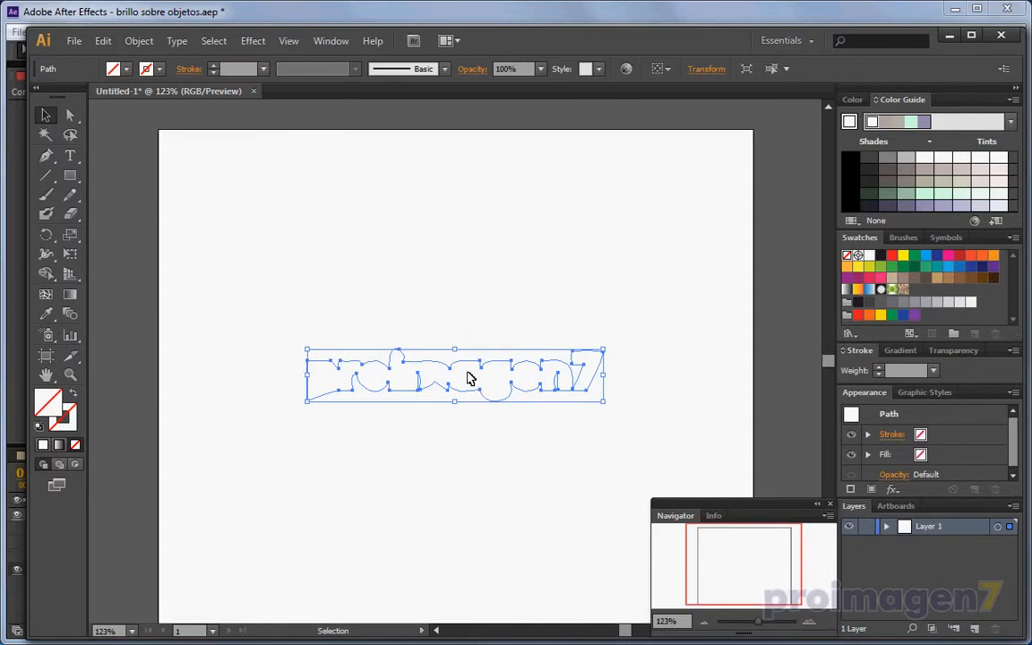
{"action": "left_click", "coordinate": [807, 622]}
{"action": "left_click", "coordinate": [808, 621]}
{"action": "left_click", "coordinate": [808, 623]}
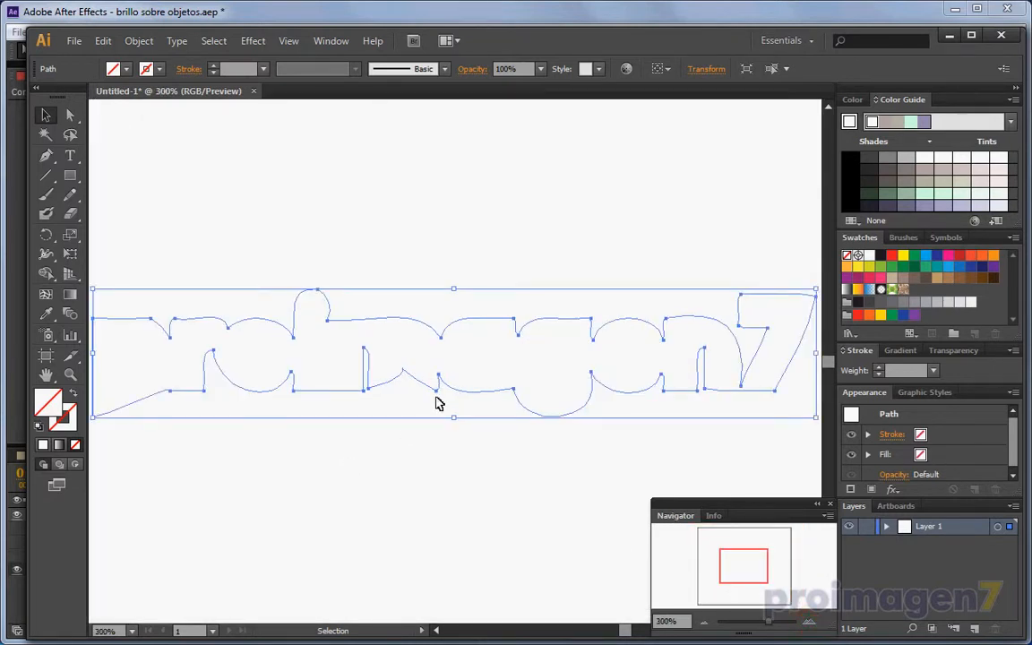
{"action": "left_click", "coordinate": [168, 387]}
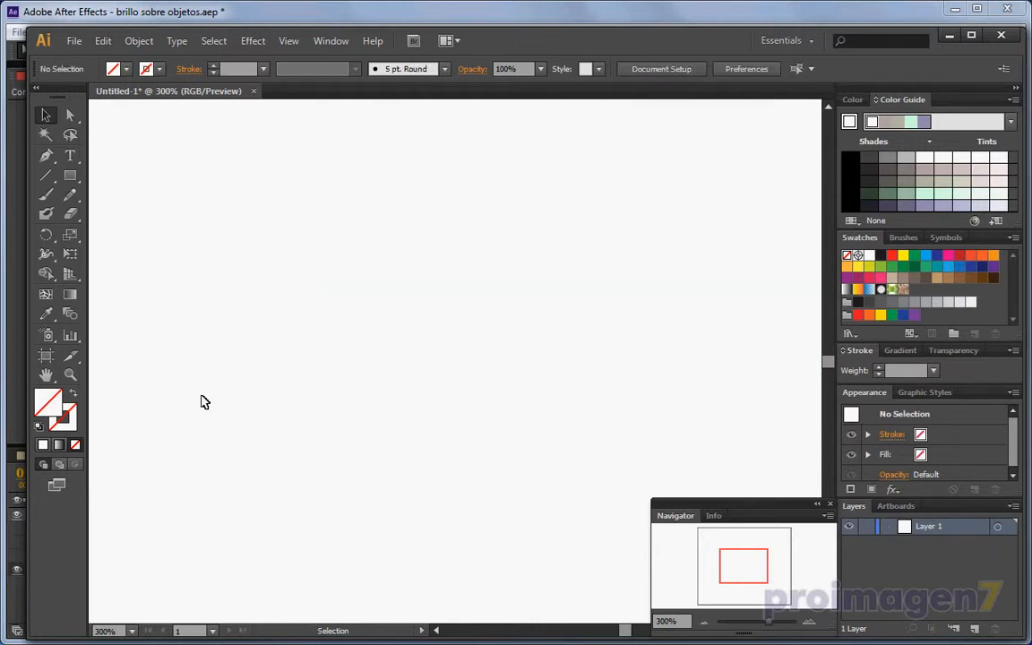
Delete the five anchor points along the pasted logo path's lower edge, from the junction of p and r to the base of the i.
{"action": "left_click", "coordinate": [182, 358]}
{"action": "left_click", "coordinate": [70, 115]}
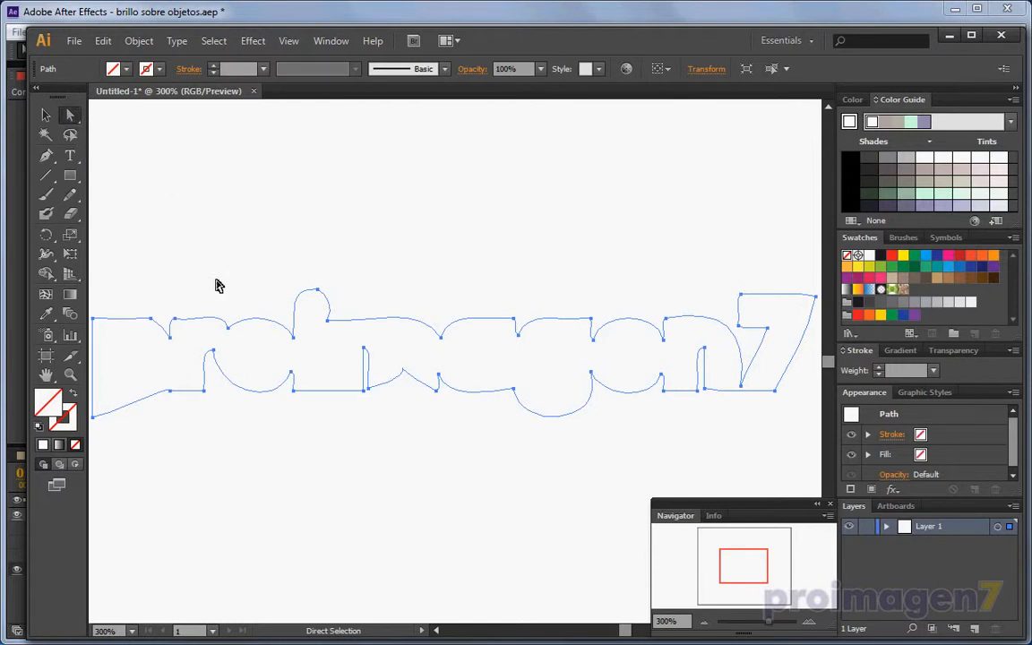
{"action": "left_click", "coordinate": [170, 392]}
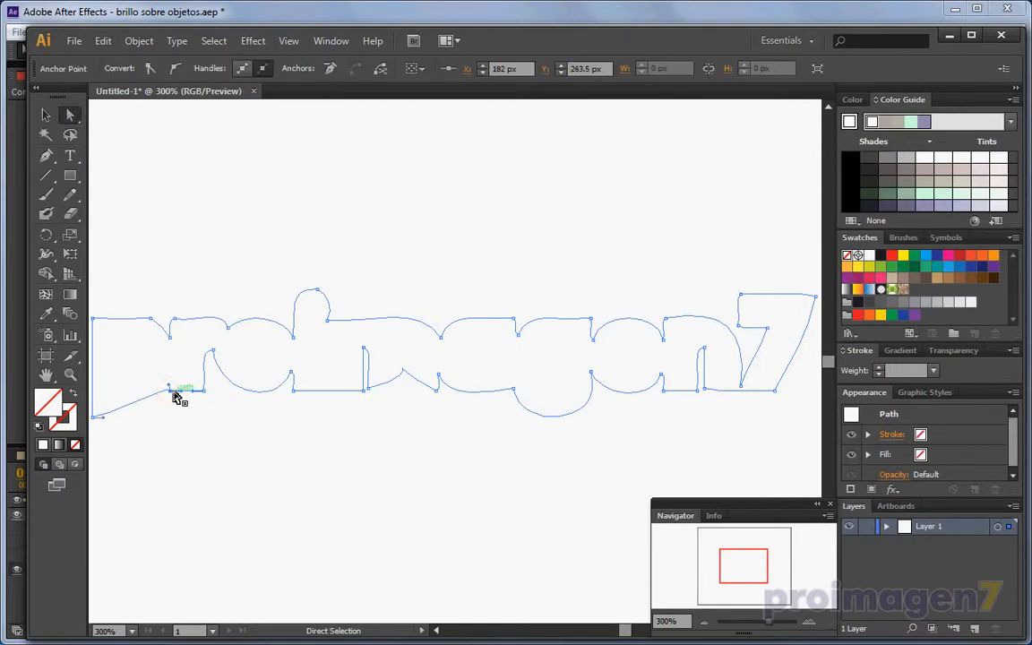
{"action": "key", "text": "Delete"}
{"action": "left_click", "coordinate": [204, 392]}
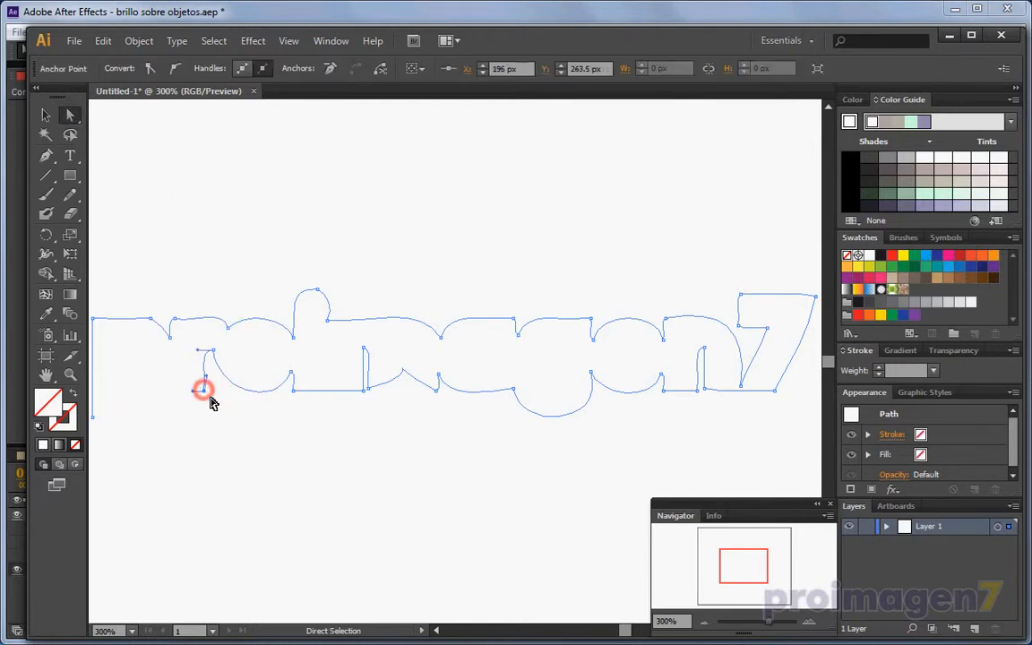
{"action": "key", "text": "Delete"}
{"action": "left_click", "coordinate": [213, 350]}
{"action": "key", "text": "Delete"}
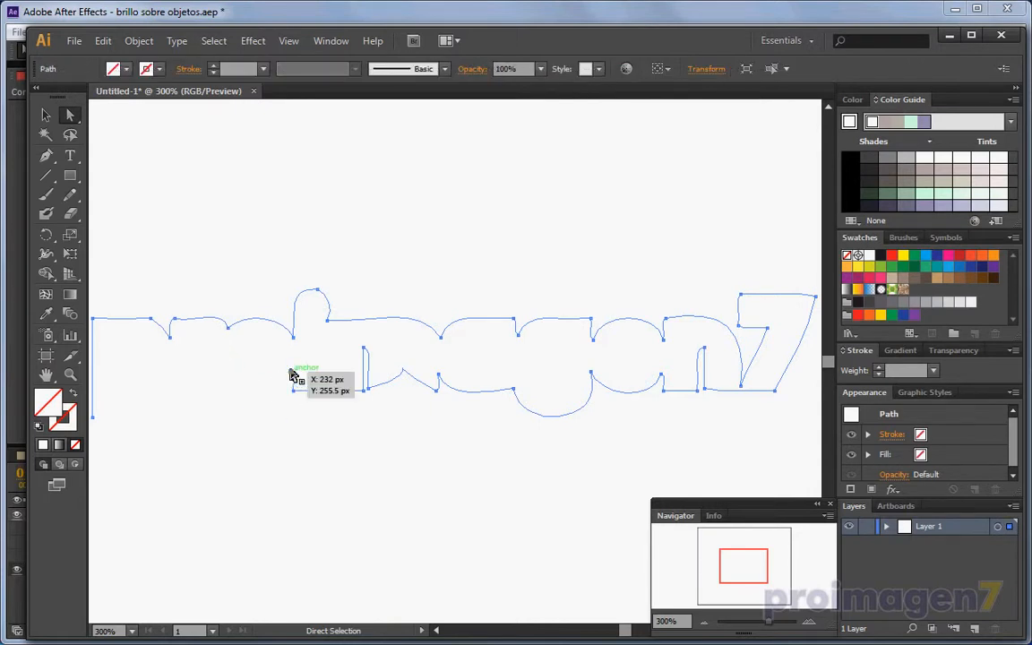
{"action": "left_click", "coordinate": [291, 370]}
{"action": "key", "text": "Delete"}
{"action": "left_click", "coordinate": [294, 390]}
{"action": "key", "text": "Delete"}
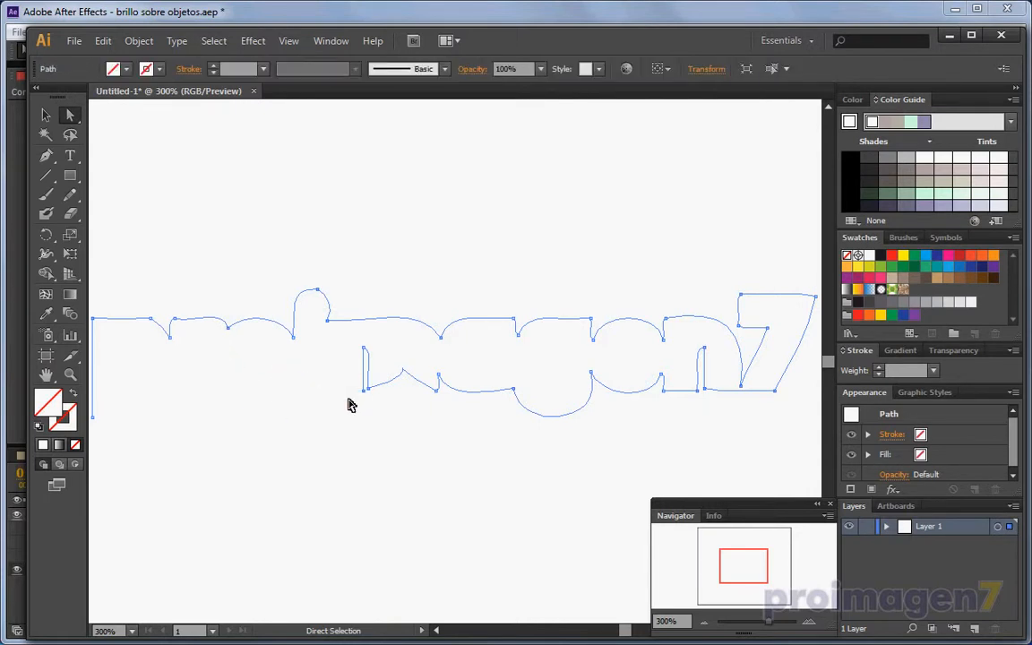
Delete the remaining lower anchor points from the m through the n, leaving an open path along the logo's upper contour.
{"action": "left_click_drag", "start_coordinate": [352, 338], "coordinate": [454, 410]}
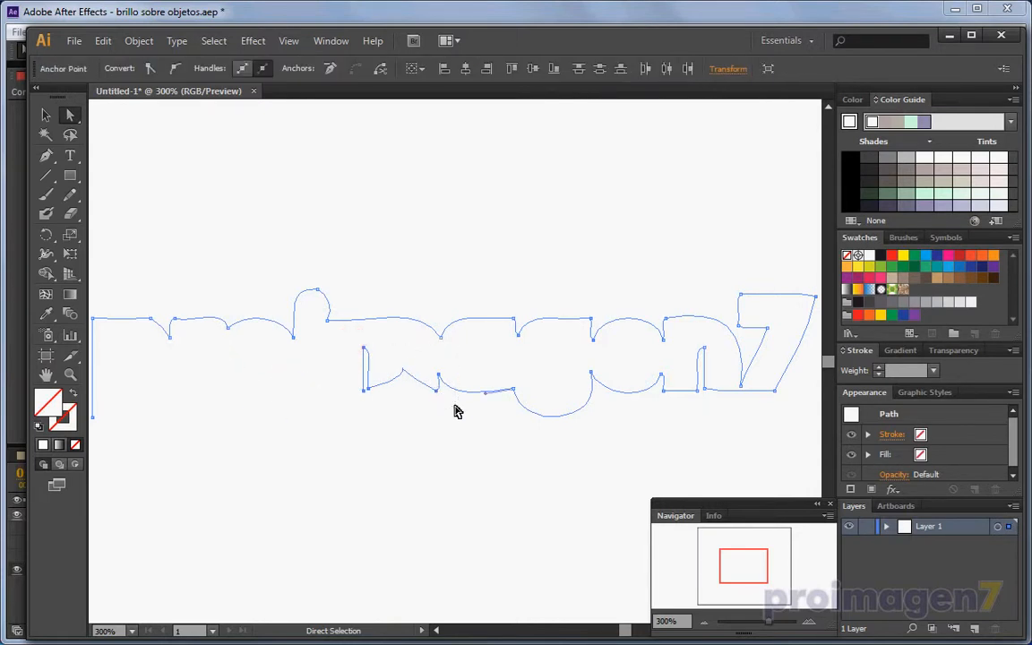
{"action": "key", "text": "Delete"}
{"action": "left_click_drag", "start_coordinate": [498, 361], "coordinate": [686, 428]}
{"action": "key", "text": "Delete"}
{"action": "left_click_drag", "start_coordinate": [687, 338], "coordinate": [728, 415]}
{"action": "key", "text": "Delete"}
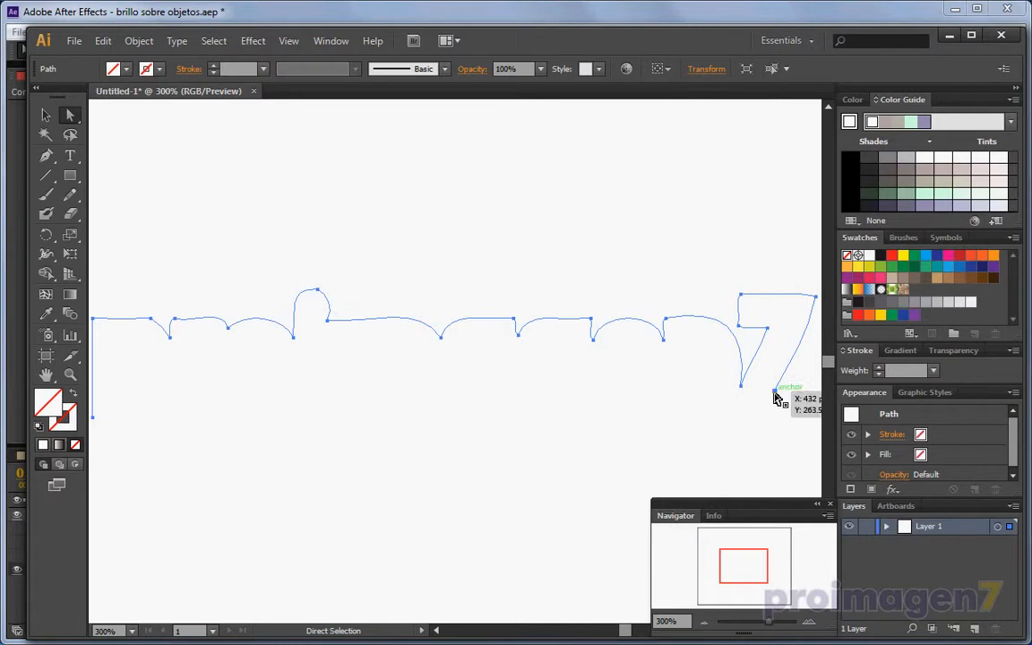
Move the 7's lower end anchor outward beyond the logo to about X 481 px, Y 227.5 px, flattening the curve.
{"action": "left_click", "coordinate": [775, 398]}
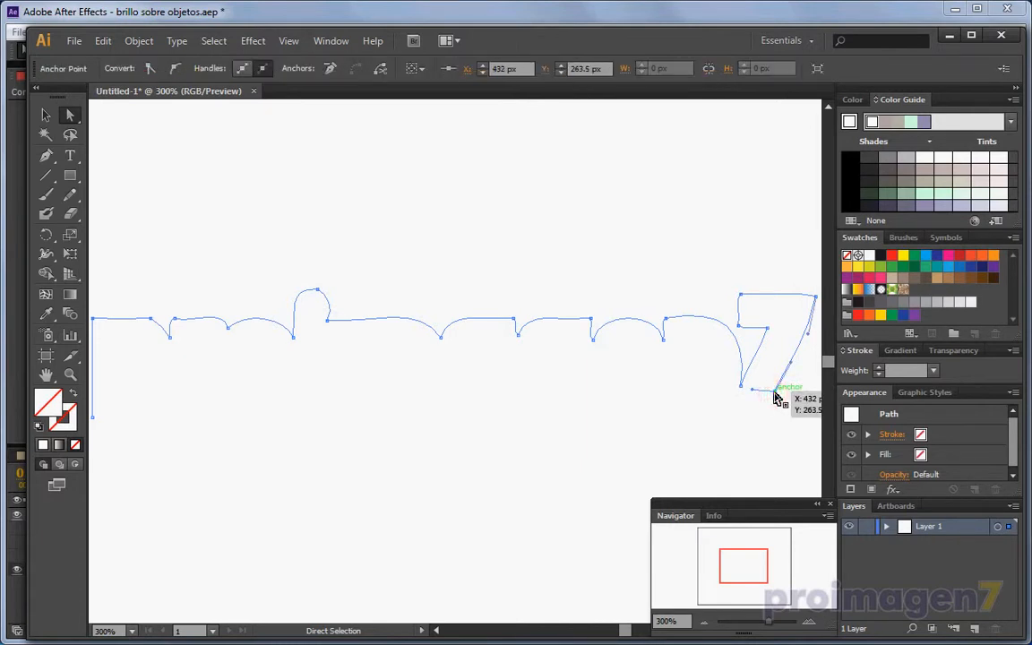
{"action": "left_click", "coordinate": [703, 621]}
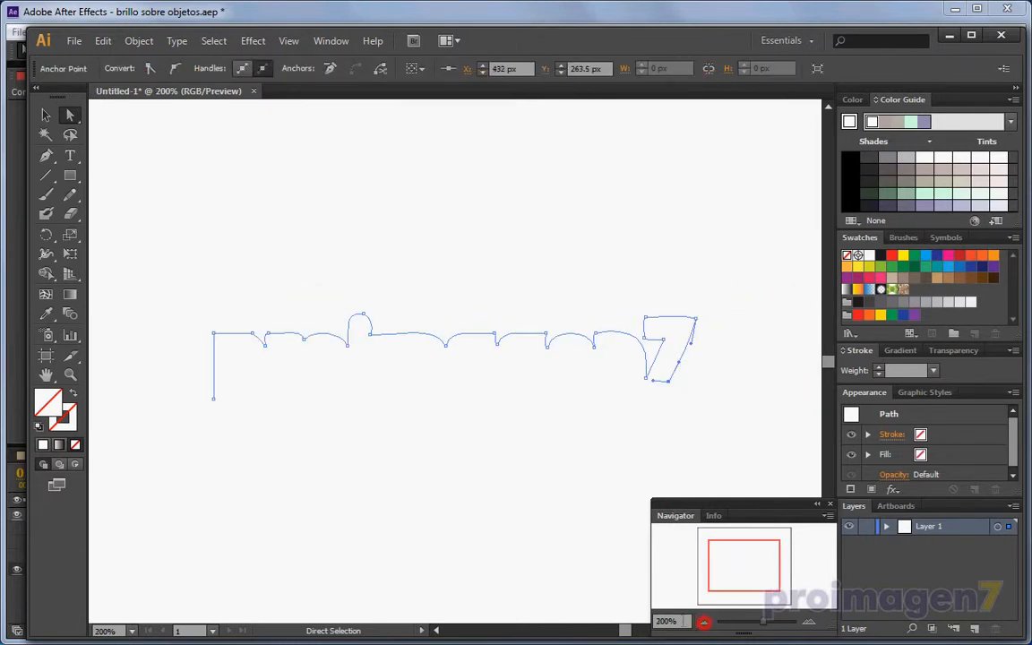
{"action": "left_click_drag", "start_coordinate": [670, 381], "coordinate": [721, 323]}
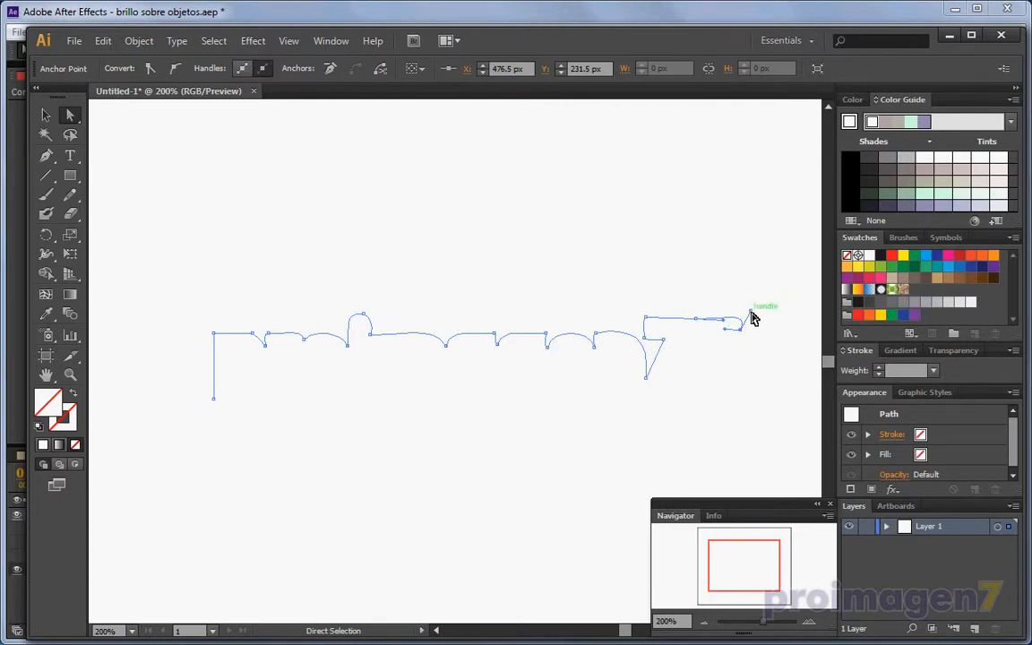
{"action": "mouse_move", "coordinate": [753, 316]}
{"action": "left_mouse_down"}
{"action": "mouse_move", "coordinate": [714, 320]}
{"action": "mouse_move", "coordinate": [742, 328]}
{"action": "left_mouse_up"}
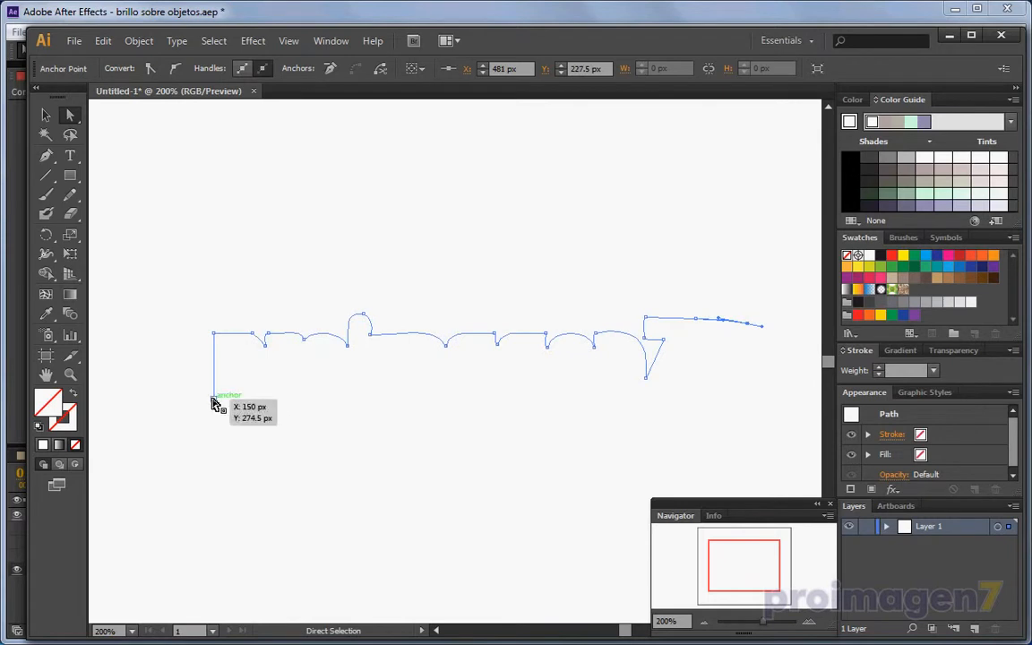
Move the p's lower end anchor outward to about X 112.5 px, Y 234.5 px and raise the opposite end to about Y 224 px.
{"action": "left_click_drag", "start_coordinate": [215, 399], "coordinate": [152, 338]}
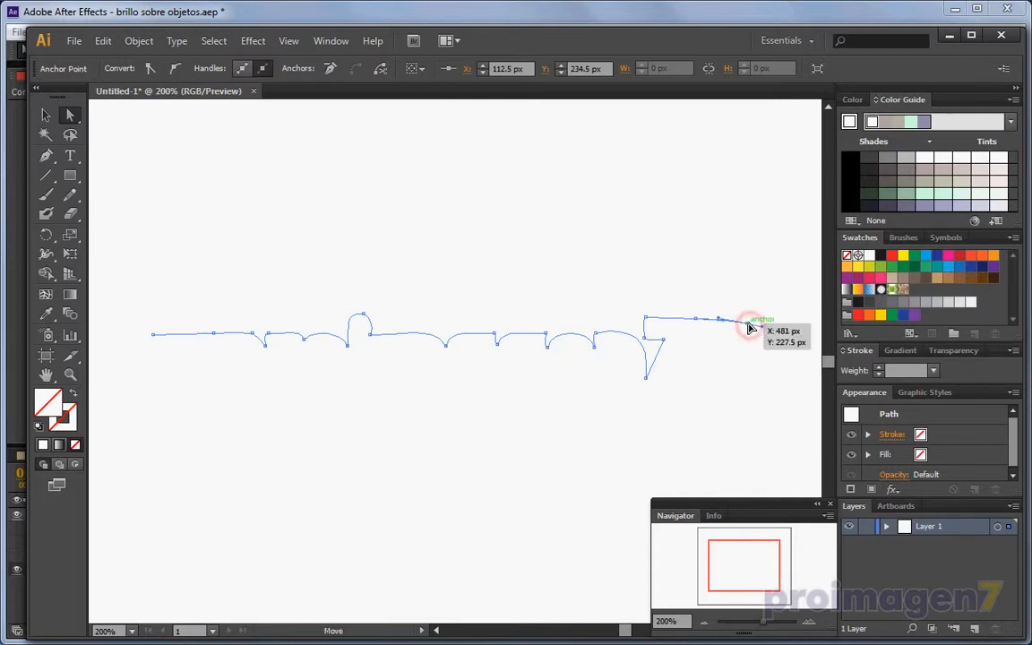
{"action": "mouse_move", "coordinate": [748, 324]}
{"action": "left_mouse_down"}
{"action": "mouse_move", "coordinate": [749, 315]}
{"action": "mouse_move", "coordinate": [751, 326]}
{"action": "mouse_move", "coordinate": [722, 318]}
{"action": "mouse_move", "coordinate": [727, 324]}
{"action": "left_mouse_up"}
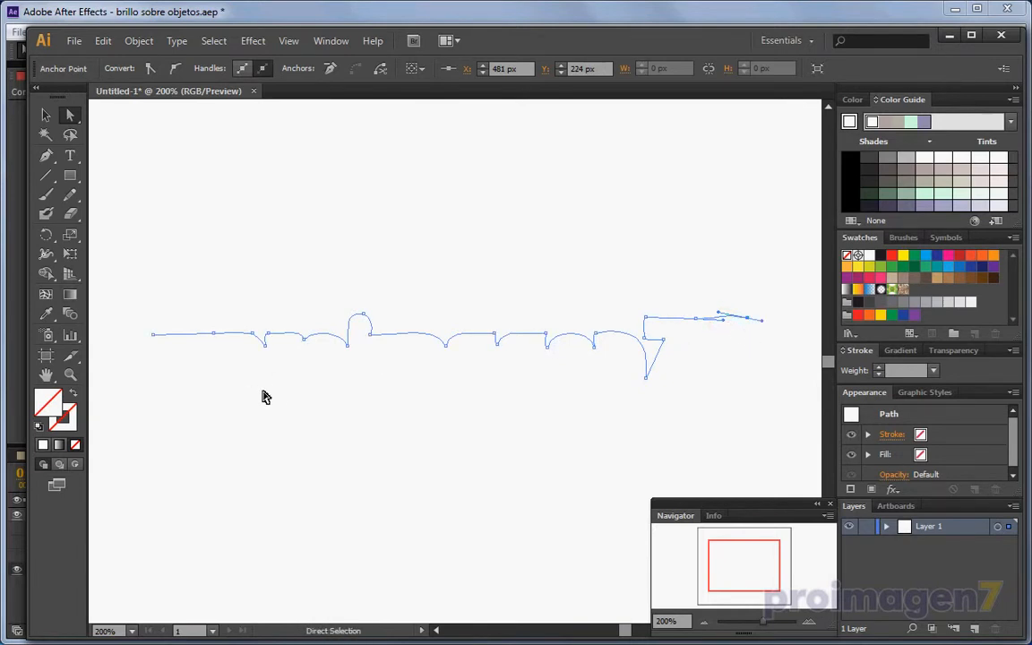
{"action": "left_click_drag", "start_coordinate": [723, 319], "coordinate": [723, 318]}
Select the whole edited contour path and copy it.
{"action": "left_click", "coordinate": [46, 116]}
{"action": "left_click", "coordinate": [364, 334]}
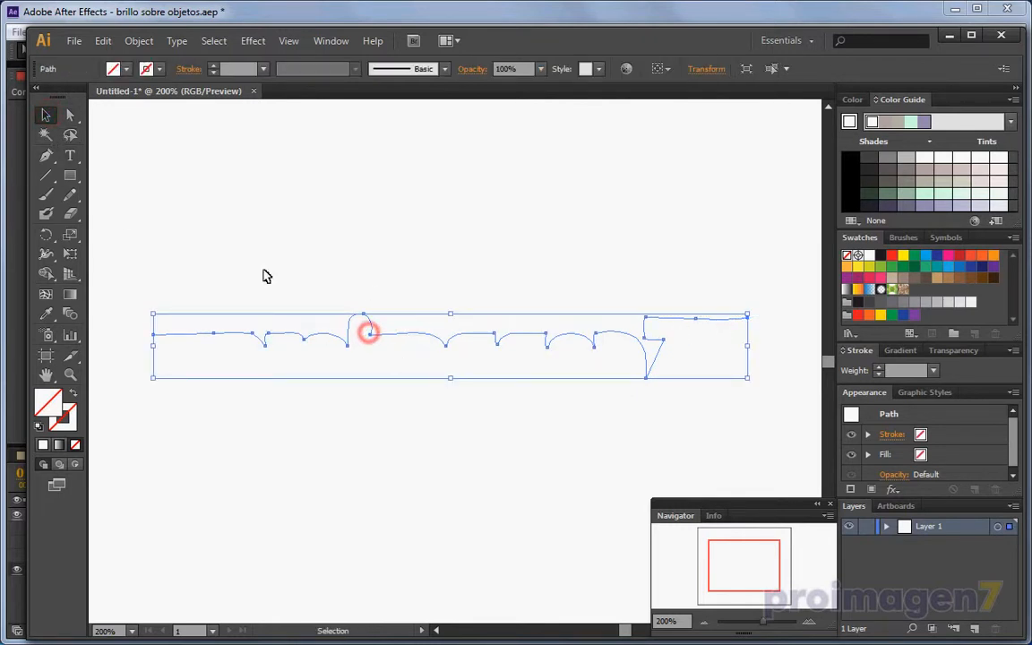
{"action": "left_click", "coordinate": [103, 40]}
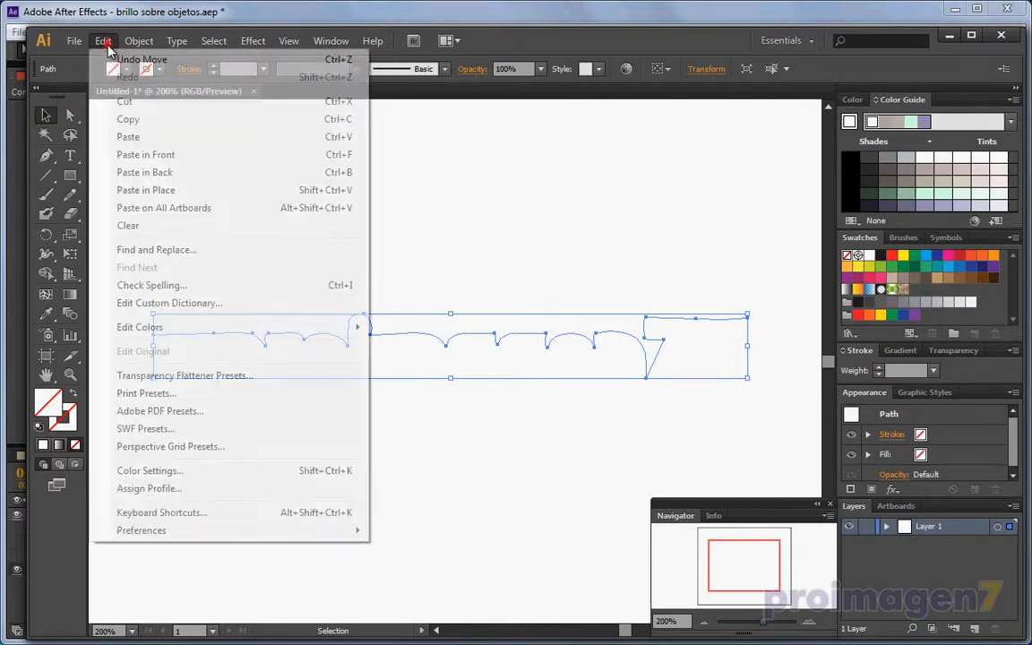
{"action": "left_click", "coordinate": [134, 122]}
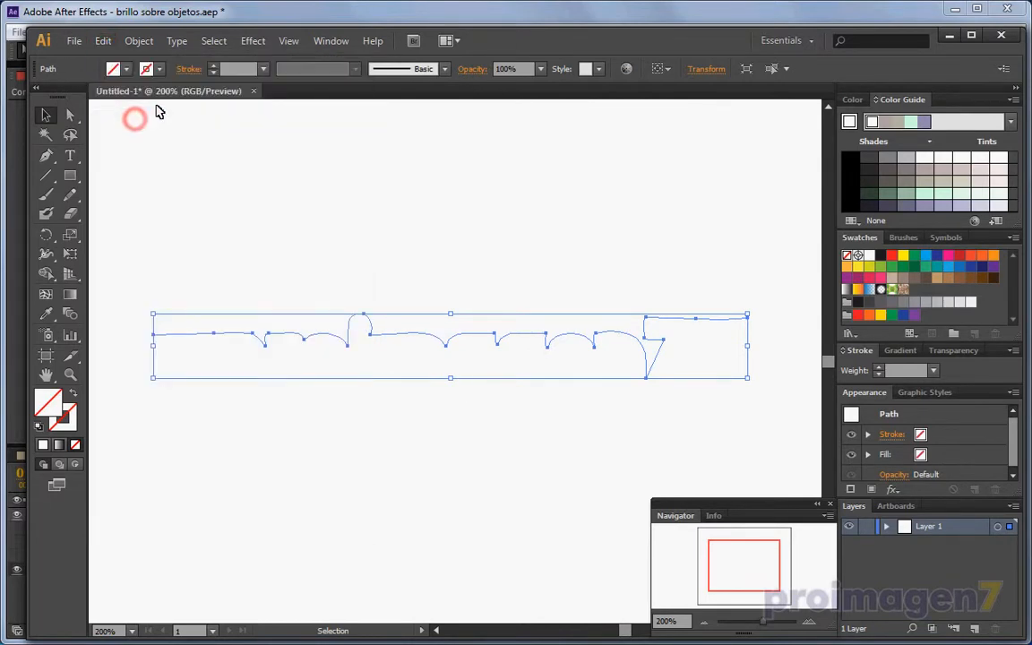
Switch to After Effects and delete the auto-traced layer from Comp 6.
{"action": "left_click", "coordinate": [187, 13]}
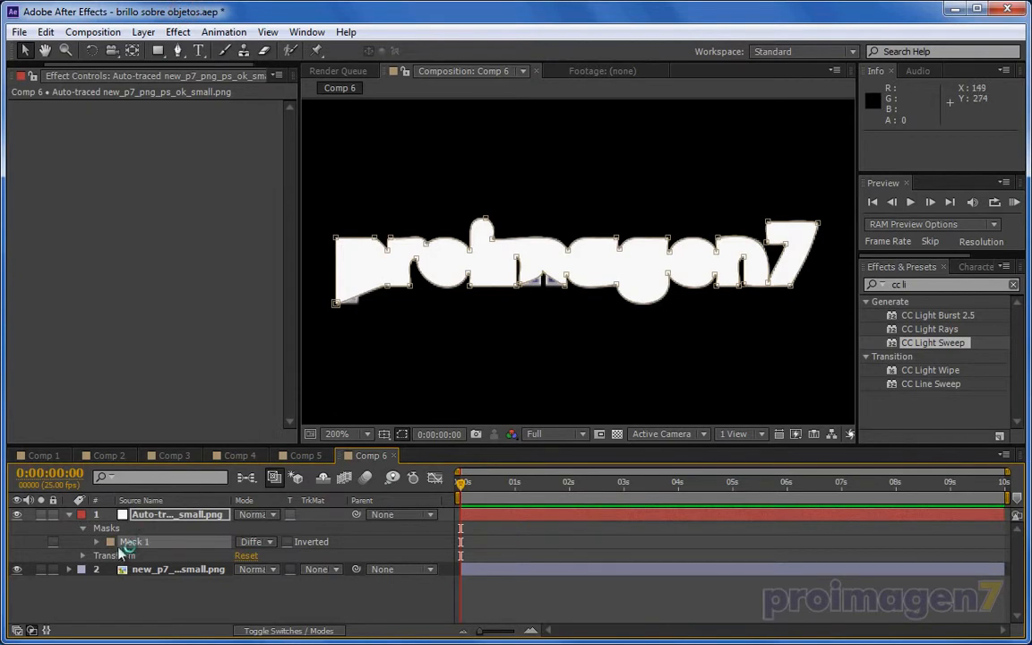
{"action": "left_click", "coordinate": [139, 518]}
{"action": "left_click", "coordinate": [139, 516]}
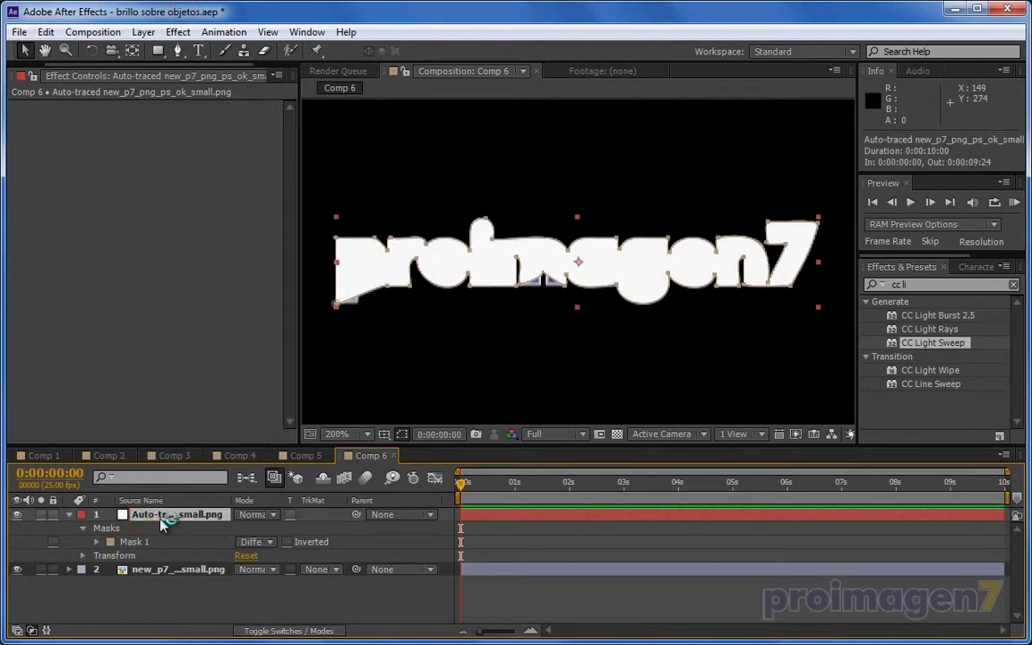
{"action": "key", "text": "Delete"}
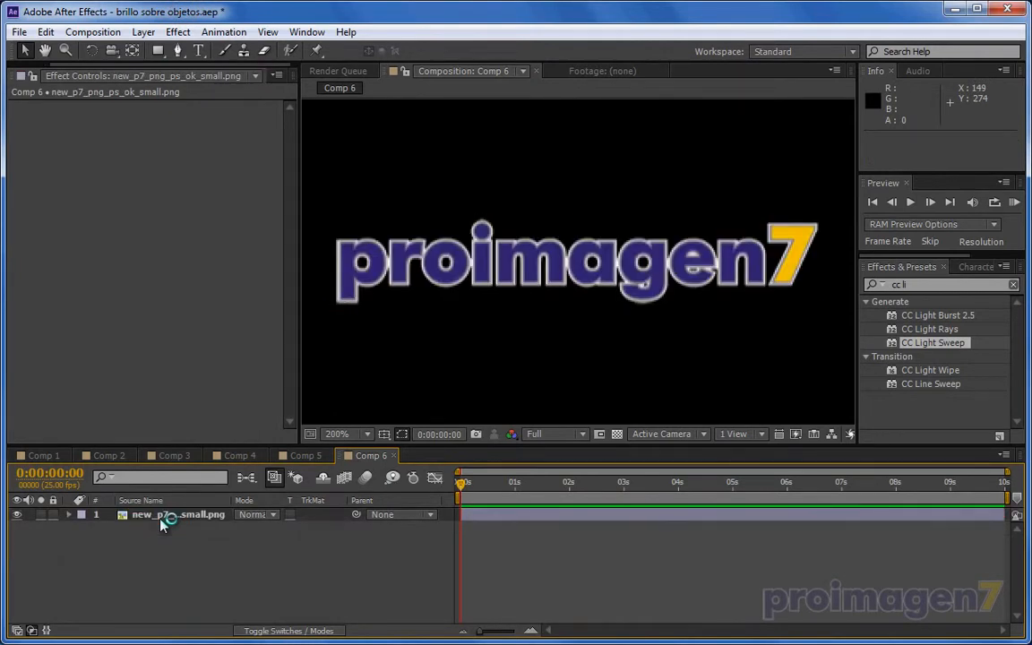
Create a black 640 x 400 px solid layer named Flare in Comp 6.
{"action": "right_click", "coordinate": [240, 570]}
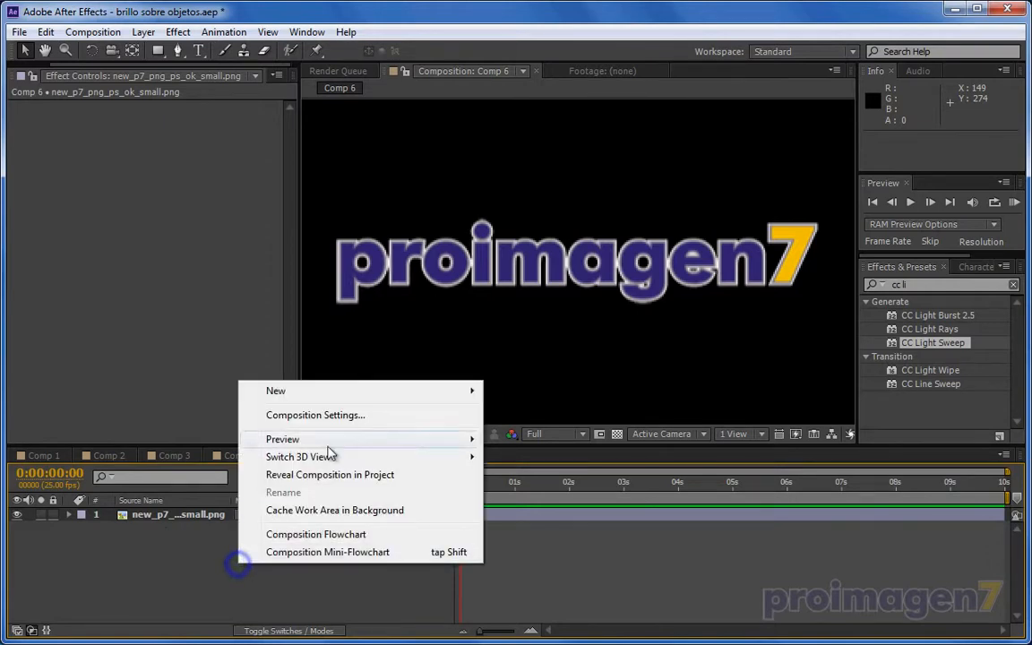
{"action": "mouse_move", "coordinate": [370, 395]}
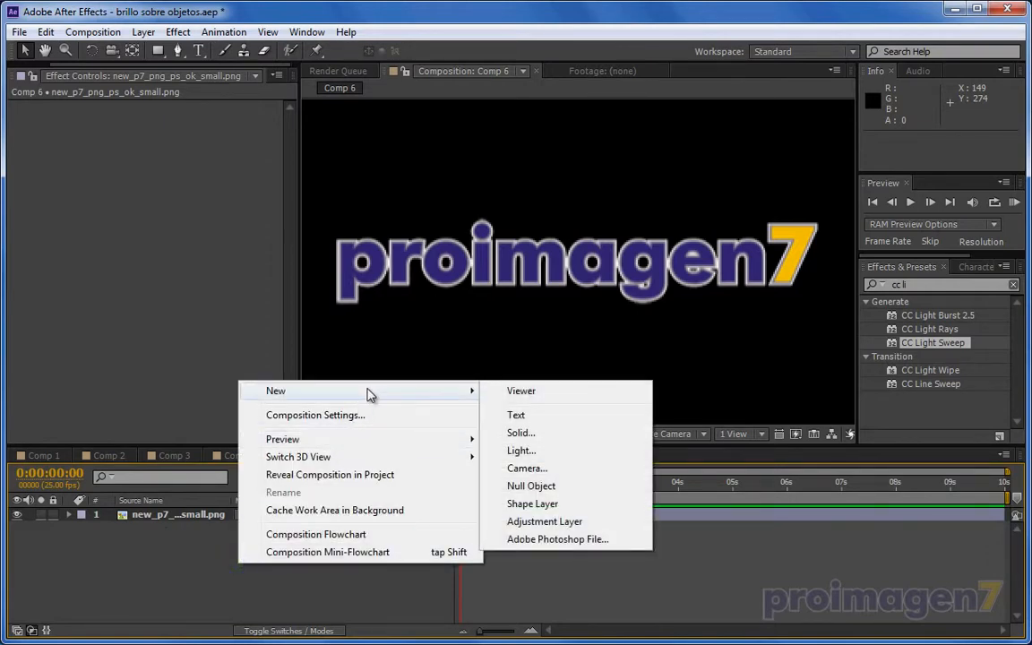
{"action": "left_click", "coordinate": [537, 434]}
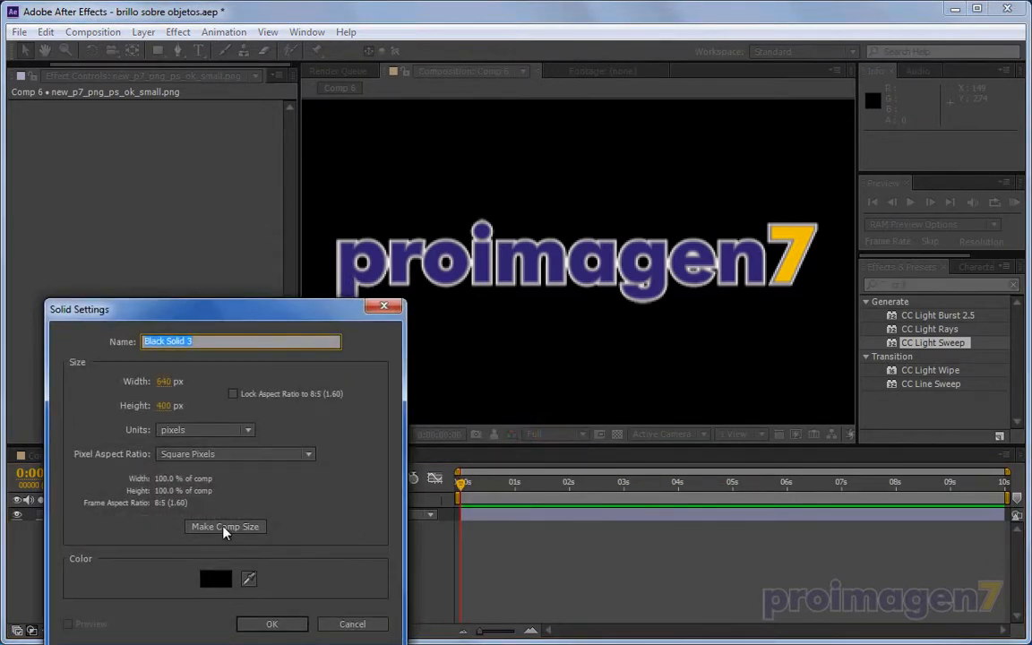
{"action": "left_click", "coordinate": [215, 579]}
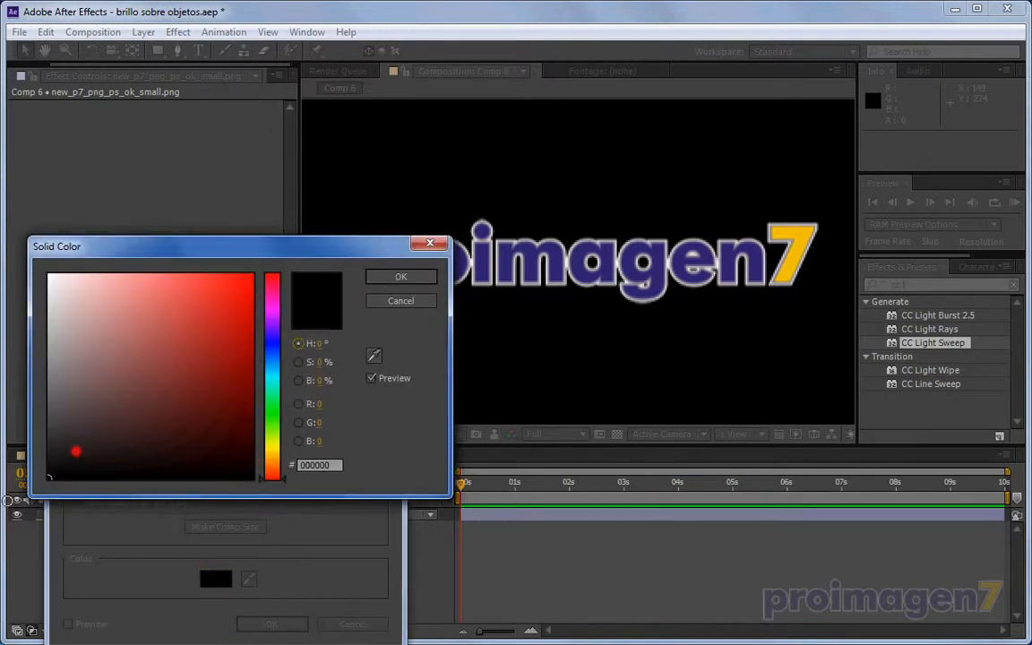
{"action": "left_click", "coordinate": [427, 274]}
{"action": "left_click_drag", "start_coordinate": [211, 343], "coordinate": [92, 347]}
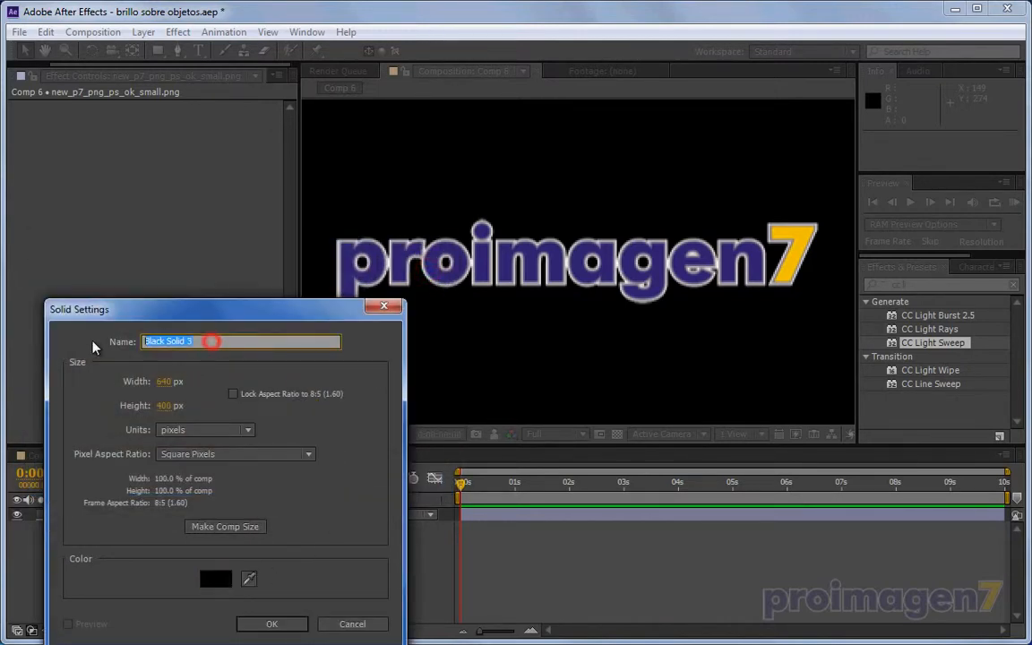
{"action": "type", "text": "Flare"}
{"action": "left_click", "coordinate": [260, 624]}
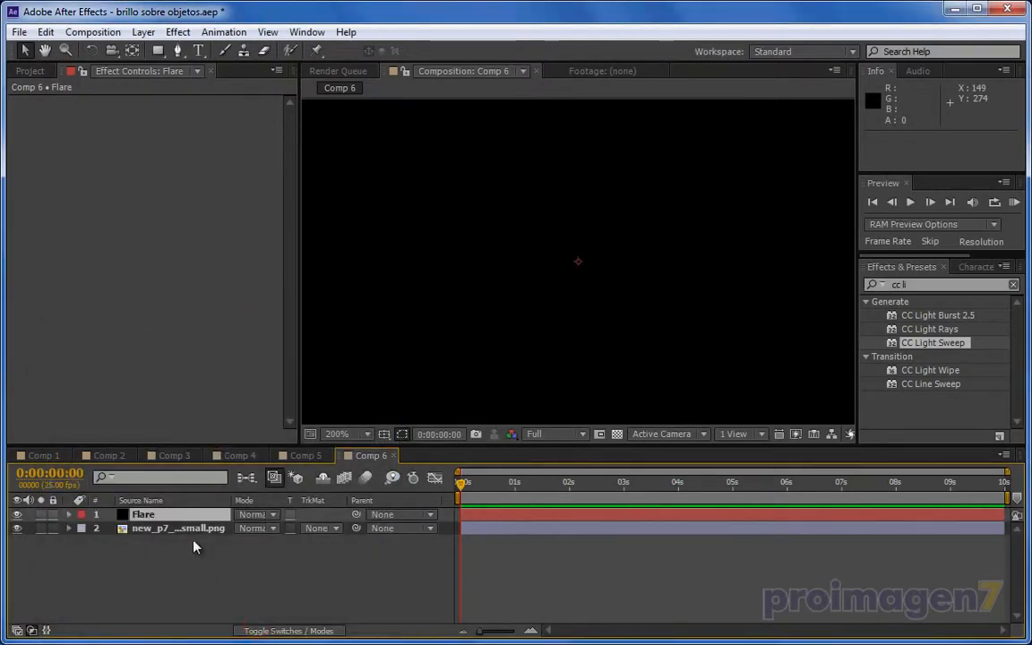
Apply the Lens Flare effect to the Flare layer.
{"action": "left_click", "coordinate": [161, 515]}
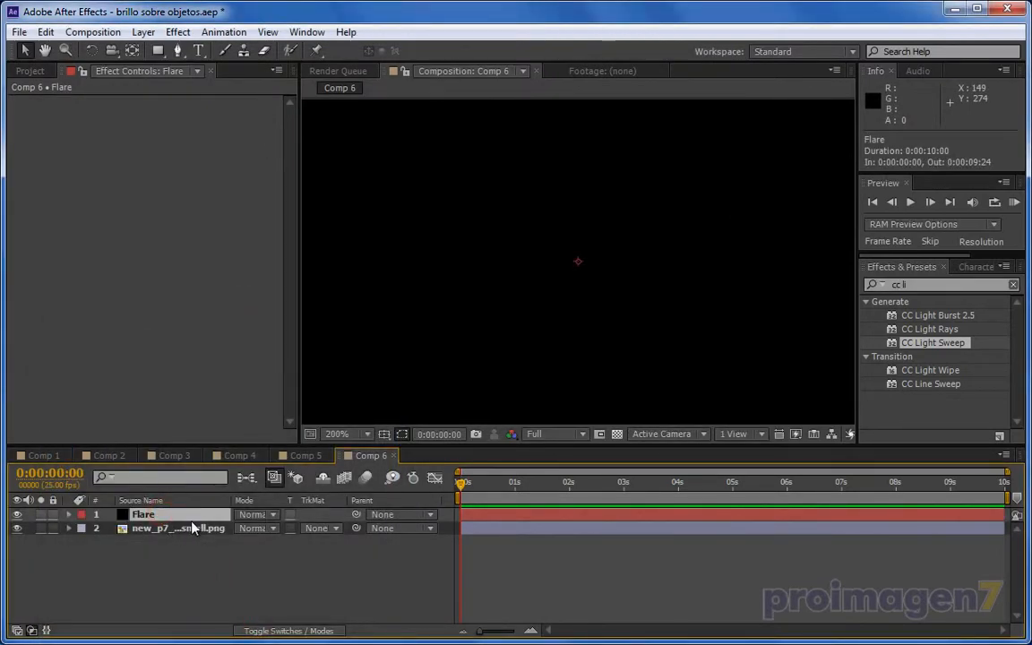
{"action": "left_click", "coordinate": [177, 33]}
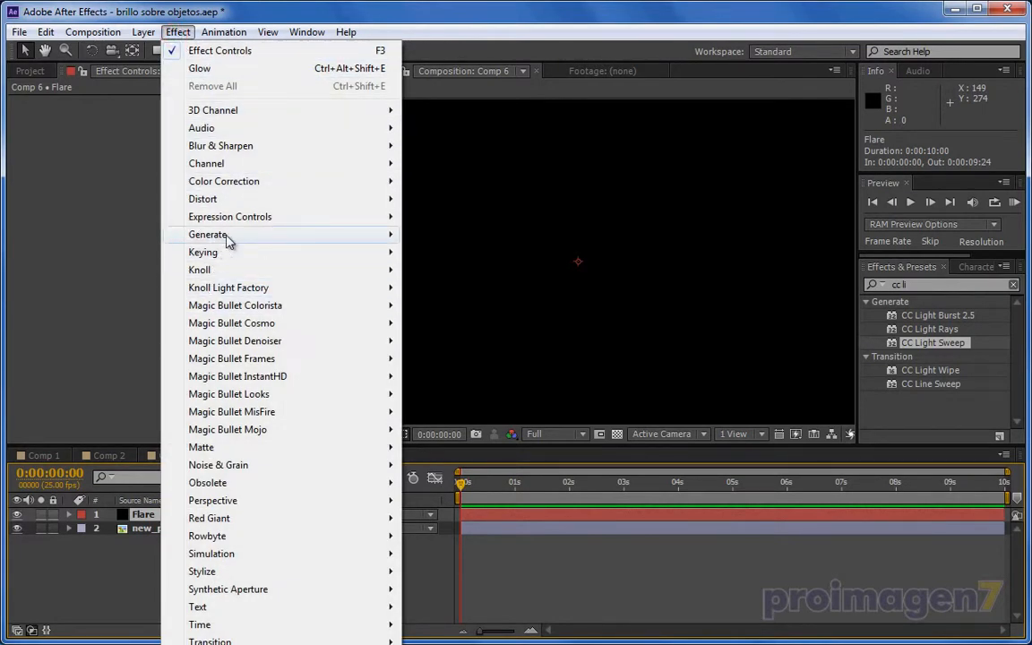
{"action": "mouse_move", "coordinate": [208, 233]}
{"action": "left_click", "coordinate": [448, 554]}
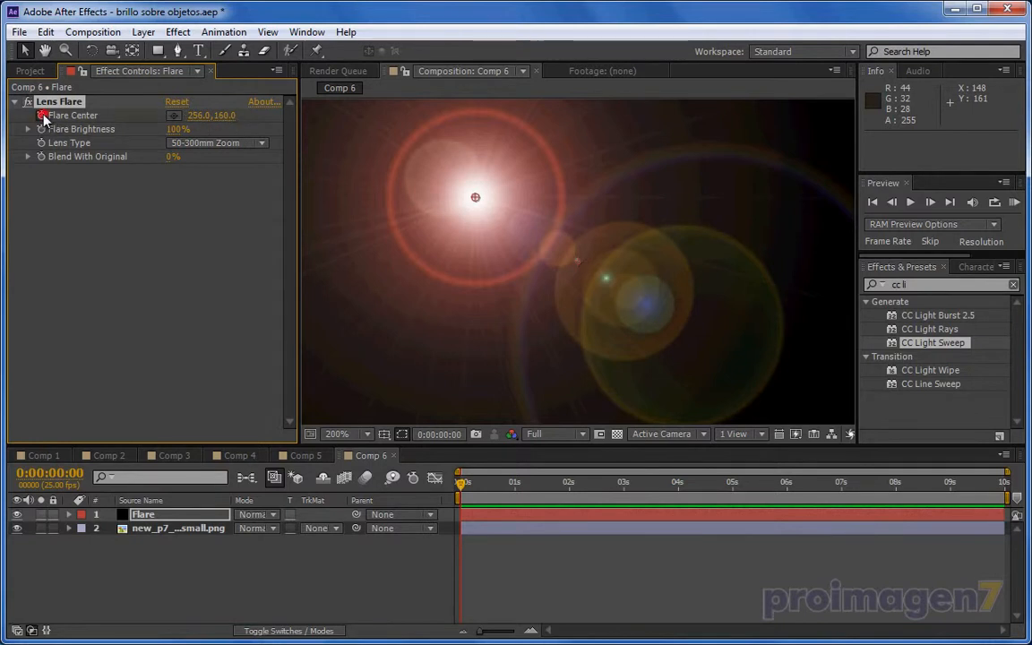
Paste the copied Illustrator path into the Flare layer's animated Flare Center property and scrub the timeline to check the motion.
{"action": "left_click", "coordinate": [137, 517]}
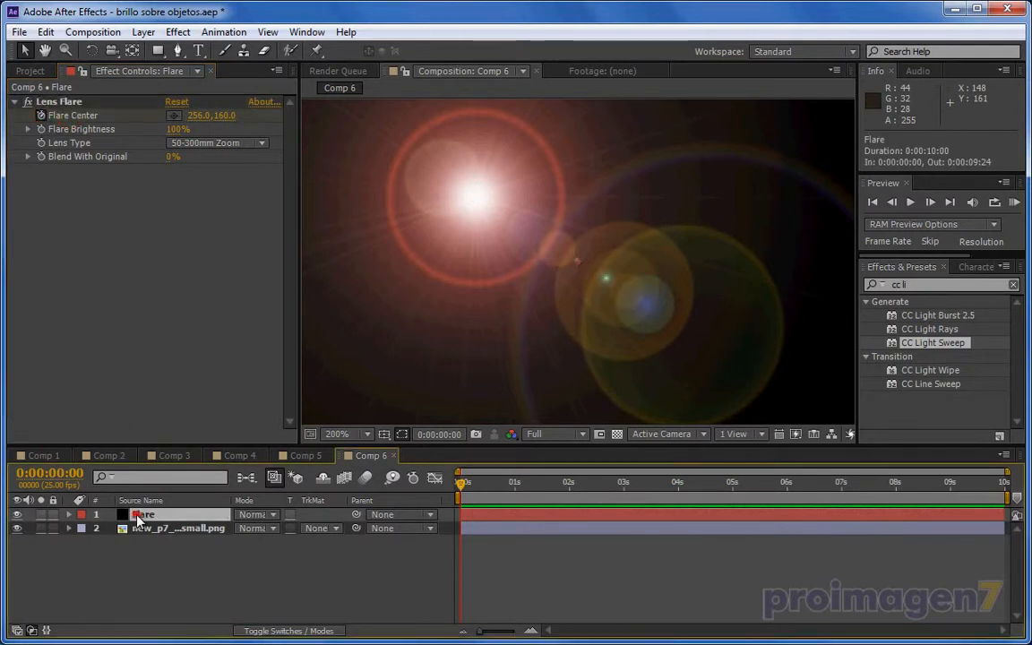
{"action": "key", "text": "u"}
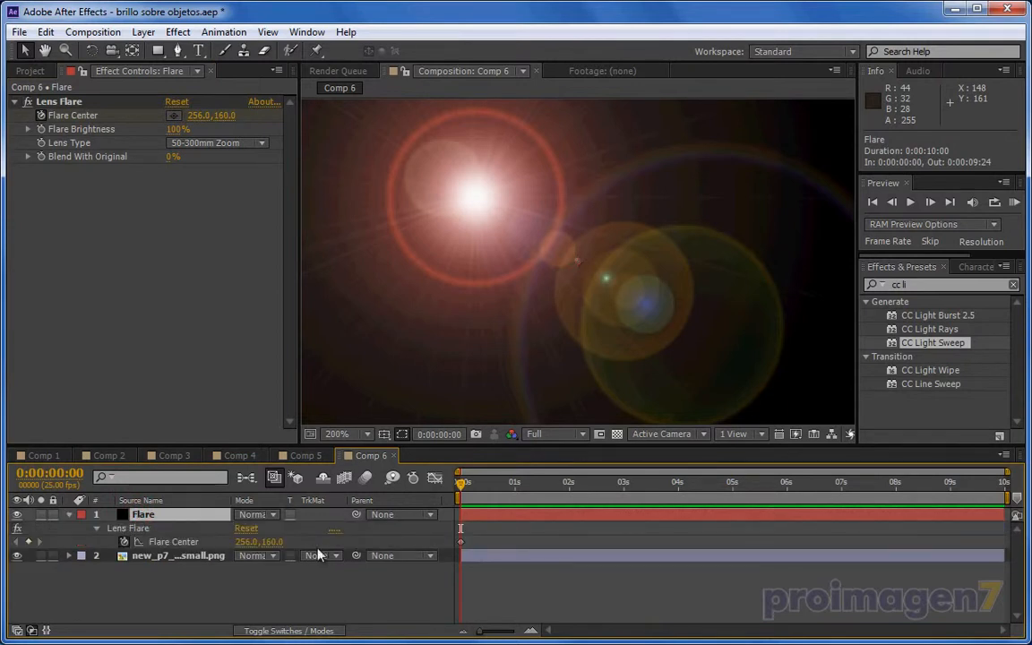
{"action": "left_click", "coordinate": [173, 543]}
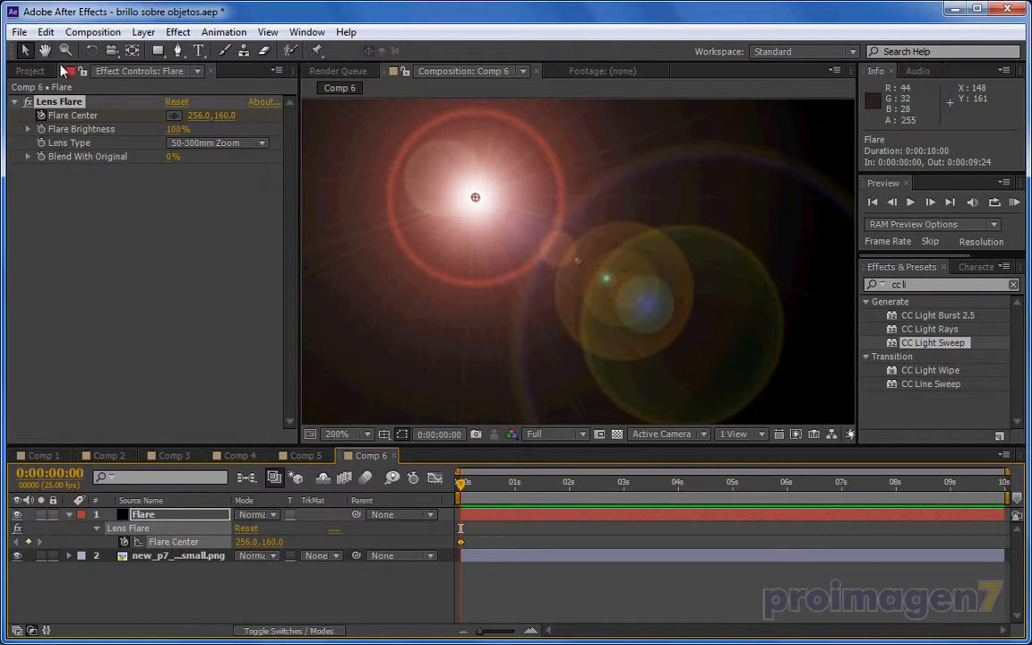
{"action": "left_click", "coordinate": [46, 32]}
{"action": "left_click", "coordinate": [94, 165]}
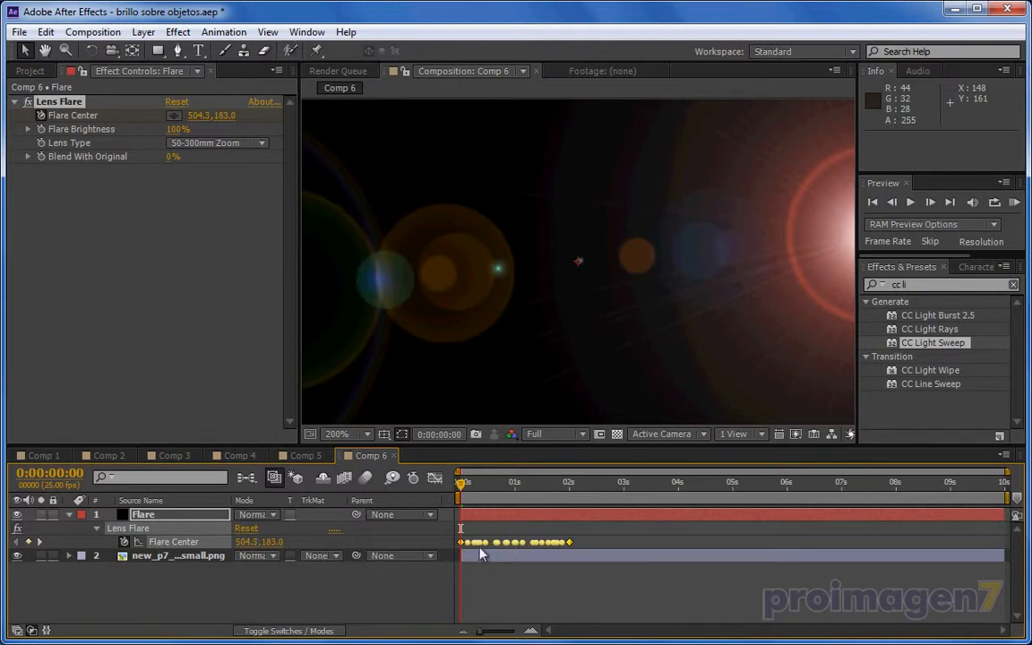
{"action": "left_click_drag", "start_coordinate": [465, 487], "coordinate": [504, 486]}
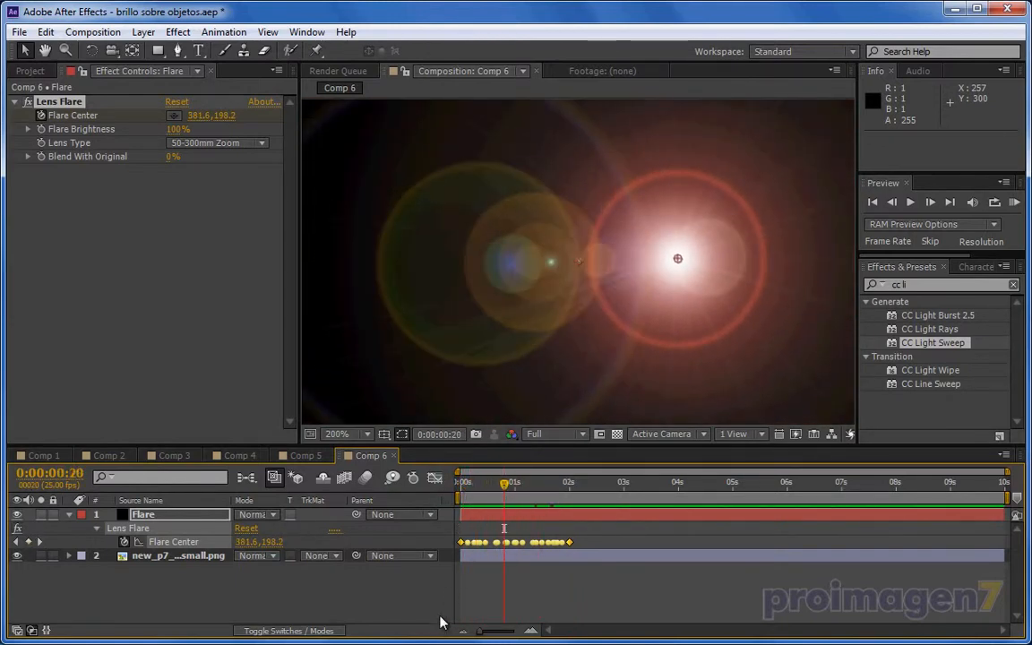
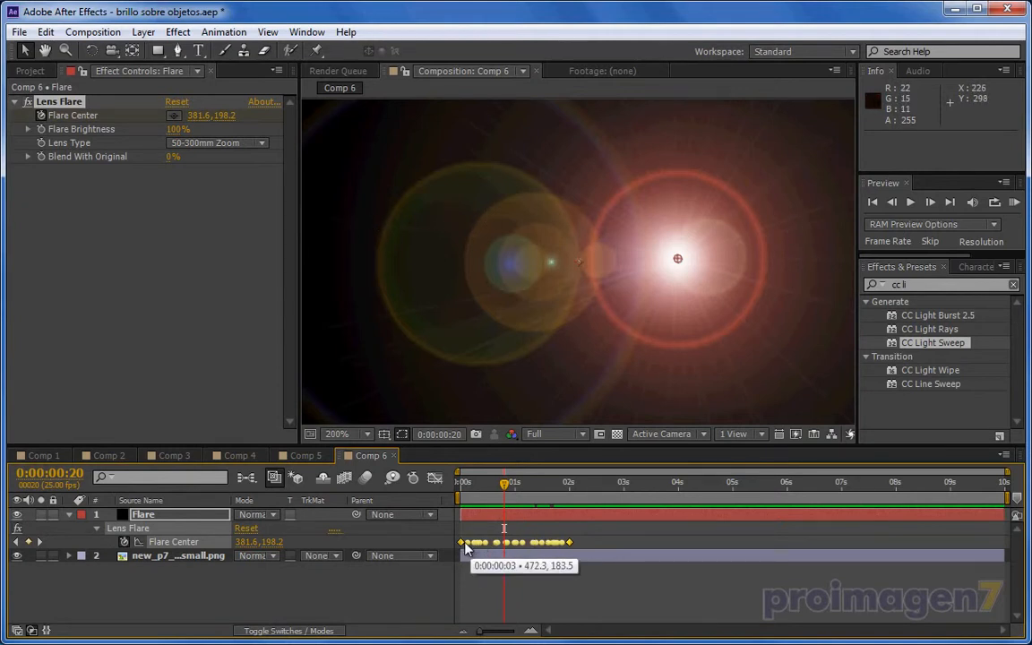
{"action": "right_click", "coordinate": [462, 543]}
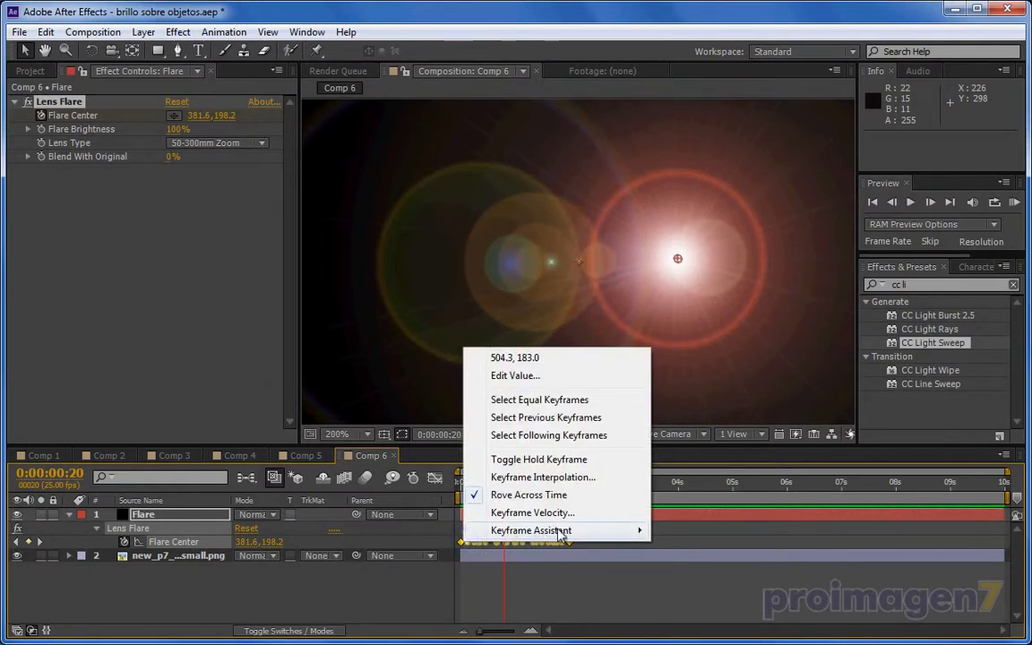
{"action": "mouse_move", "coordinate": [631, 531]}
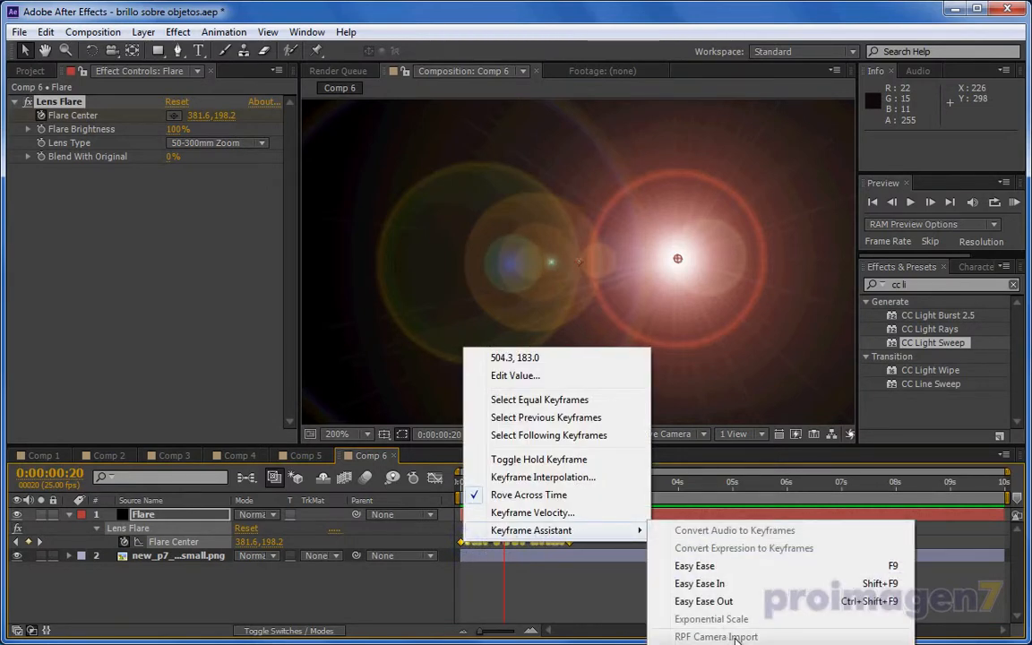
{"action": "left_click", "coordinate": [534, 587]}
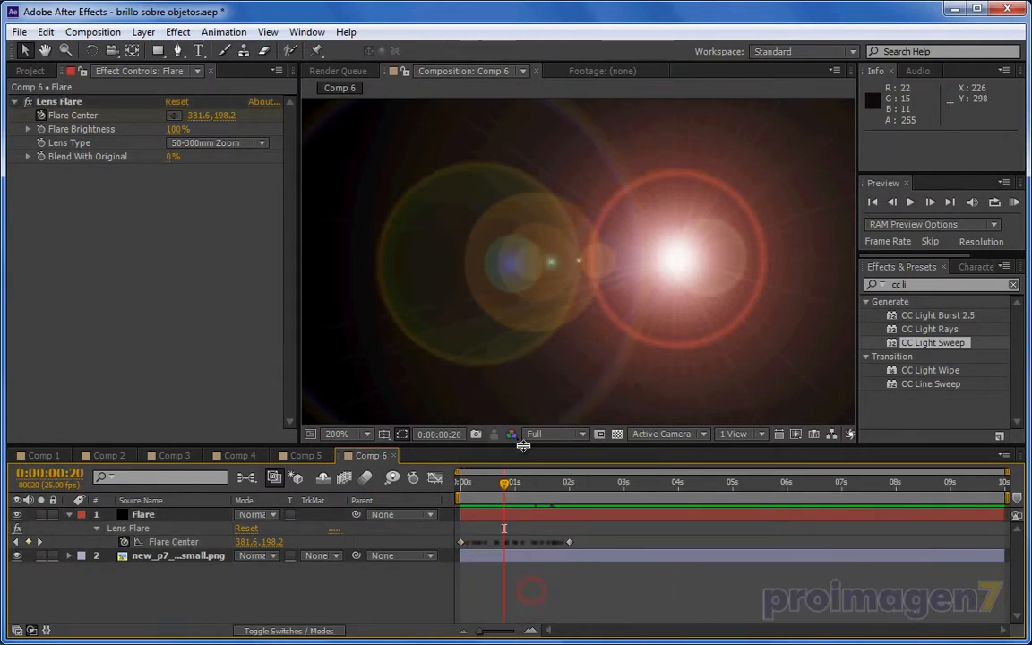
Time-reverse all Flare Center keyframes and scrub the timeline to check the reversed motion.
{"action": "left_click_drag", "start_coordinate": [523, 445], "coordinate": [514, 345]}
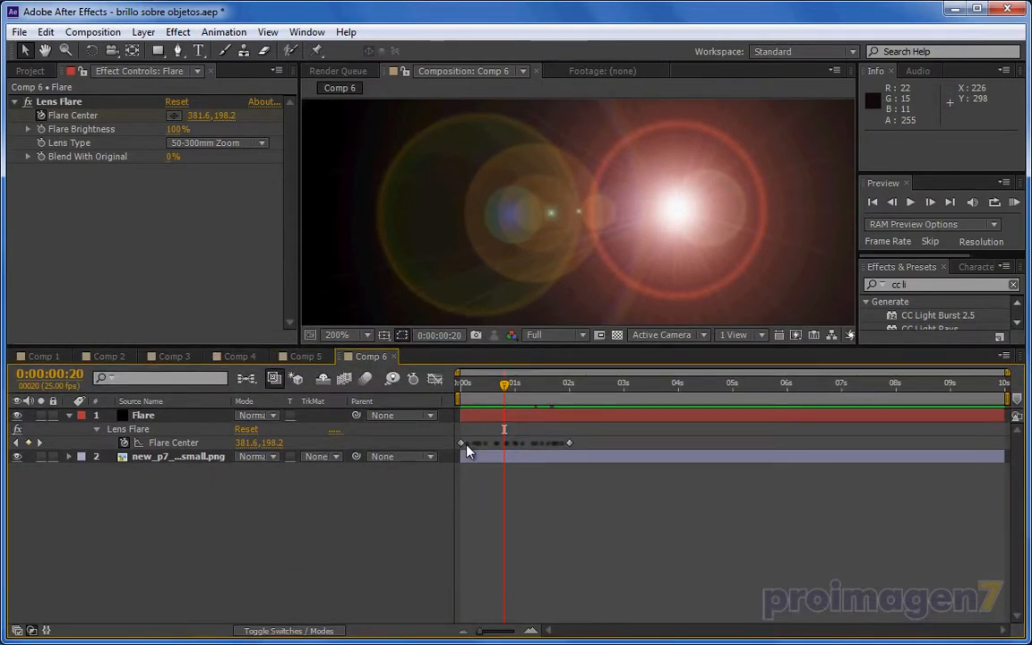
{"action": "left_click_drag", "start_coordinate": [460, 445], "coordinate": [603, 441]}
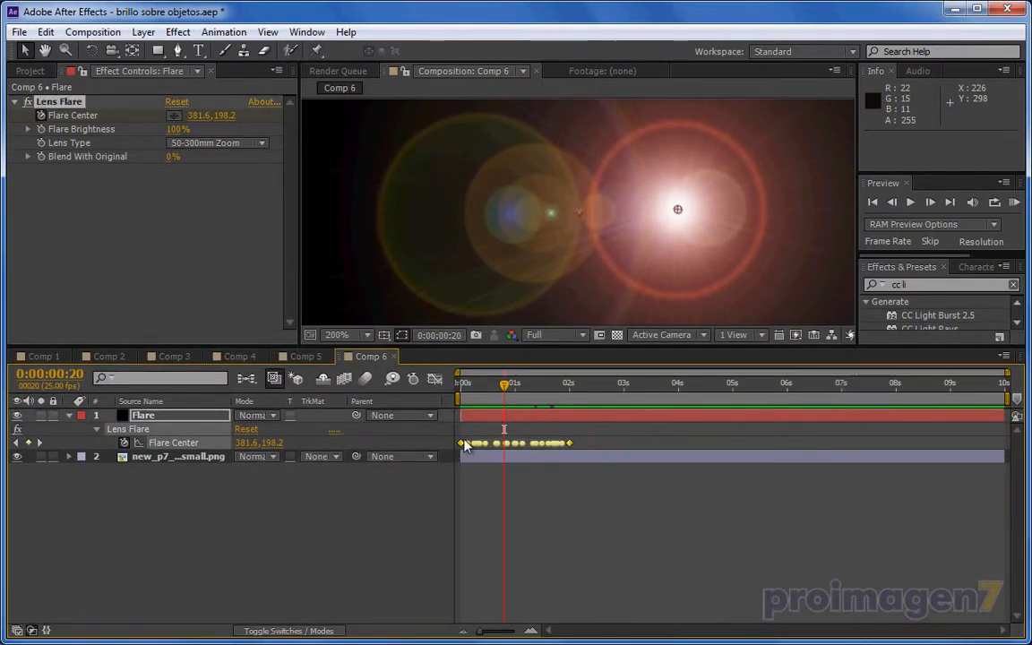
{"action": "right_click", "coordinate": [461, 445]}
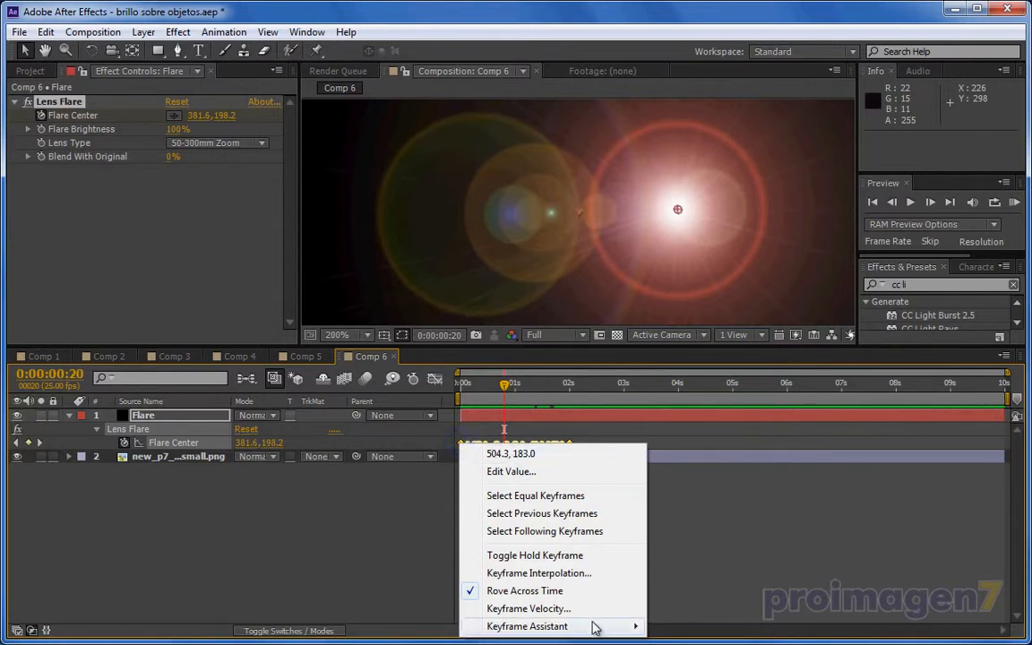
{"action": "mouse_move", "coordinate": [598, 630]}
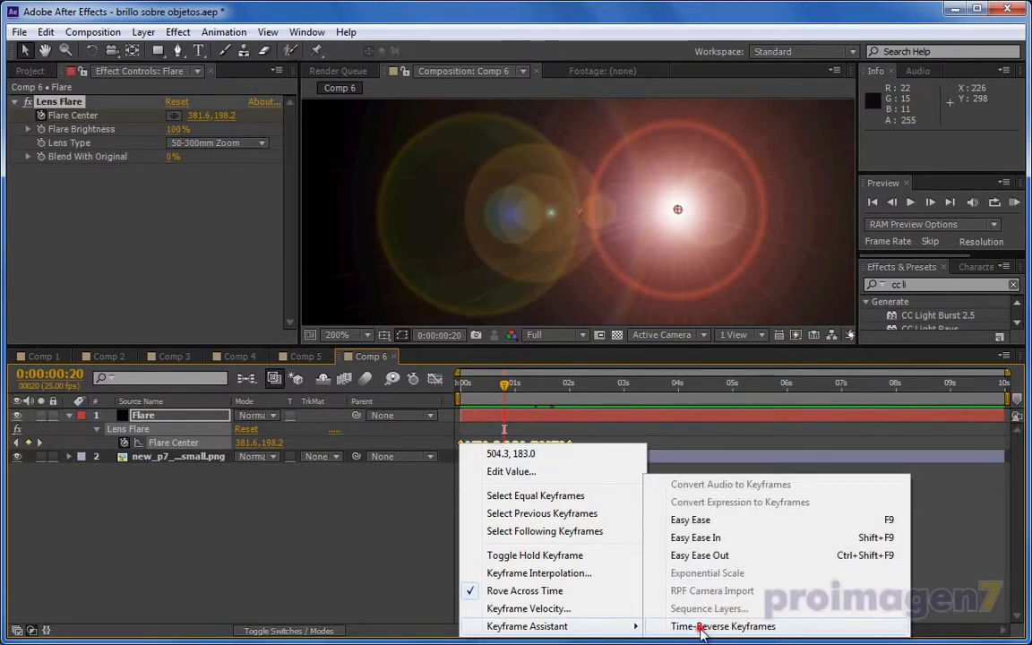
{"action": "left_click", "coordinate": [694, 627]}
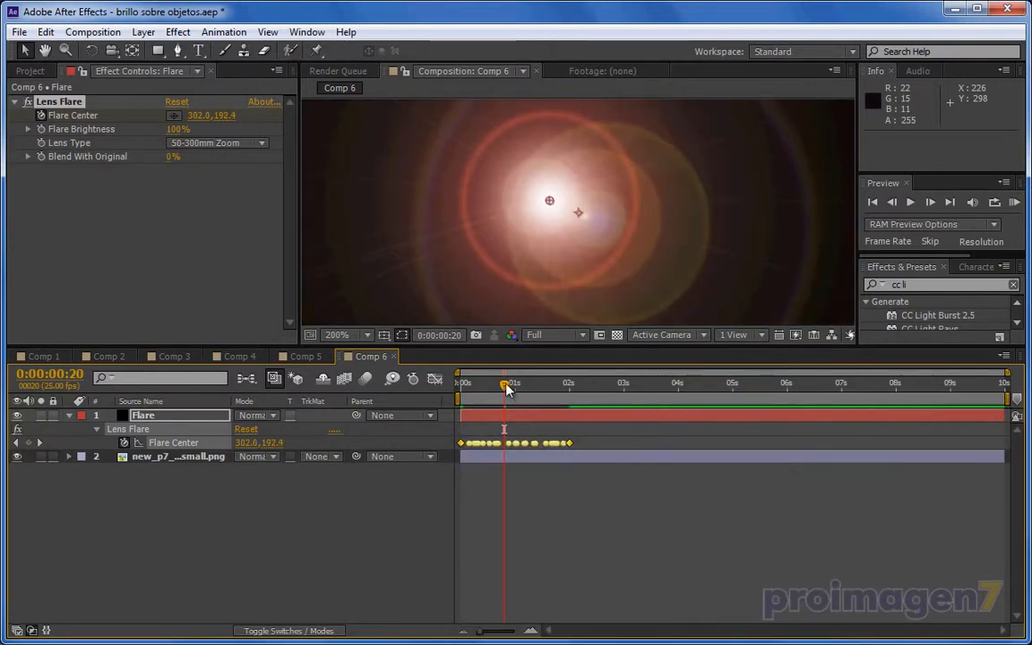
{"action": "mouse_move", "coordinate": [505, 384]}
{"action": "left_mouse_down"}
{"action": "mouse_move", "coordinate": [461, 386]}
{"action": "mouse_move", "coordinate": [541, 385]}
{"action": "mouse_move", "coordinate": [514, 394]}
{"action": "left_mouse_up"}
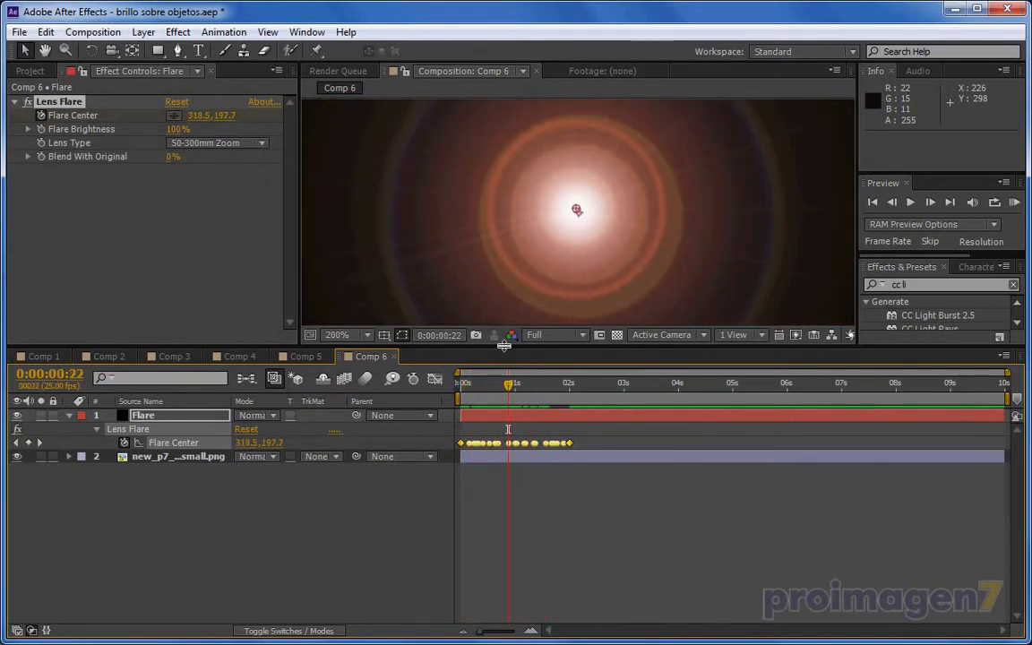
{"action": "left_click_drag", "start_coordinate": [504, 344], "coordinate": [509, 437]}
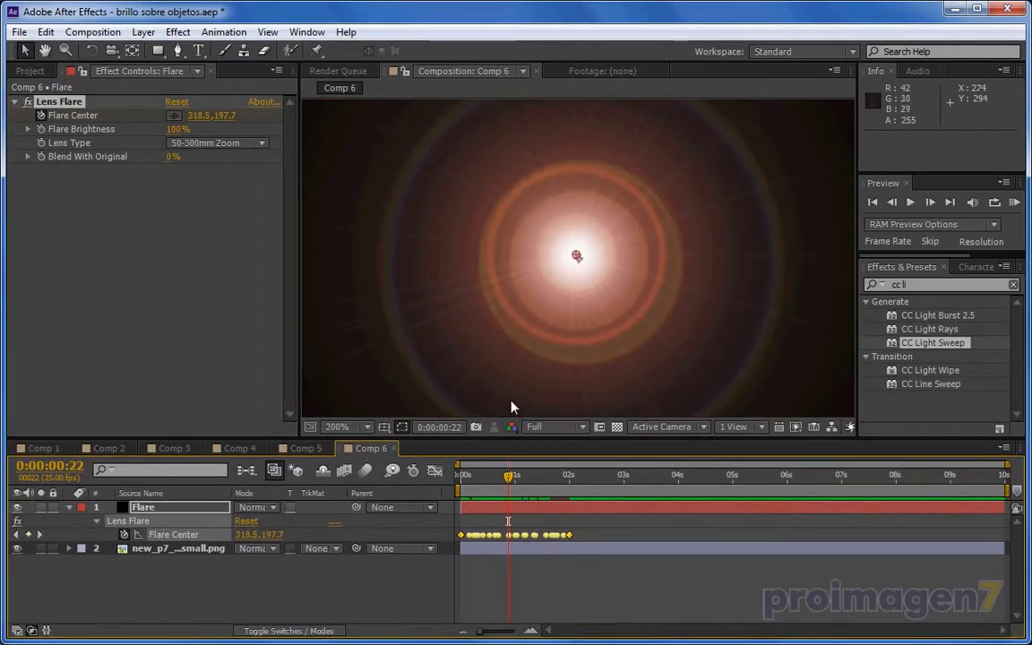
Set the Flare layer's blending mode to Screen and its Lens Flare brightness to 54%, scrubbing to check the result over the logo.
{"action": "left_click", "coordinate": [270, 508]}
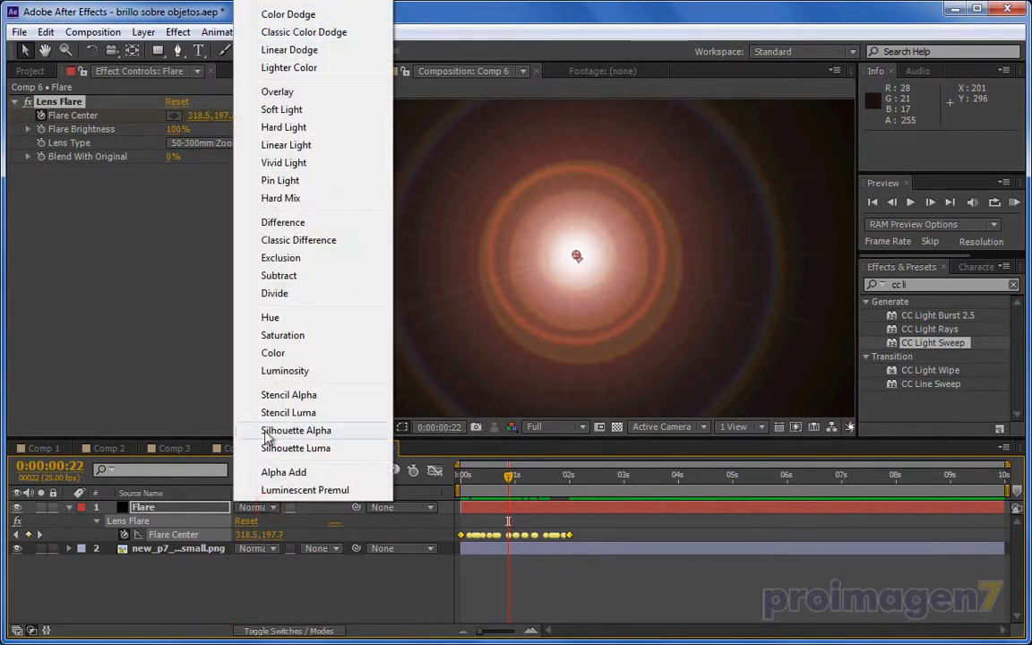
{"action": "left_click", "coordinate": [304, 7]}
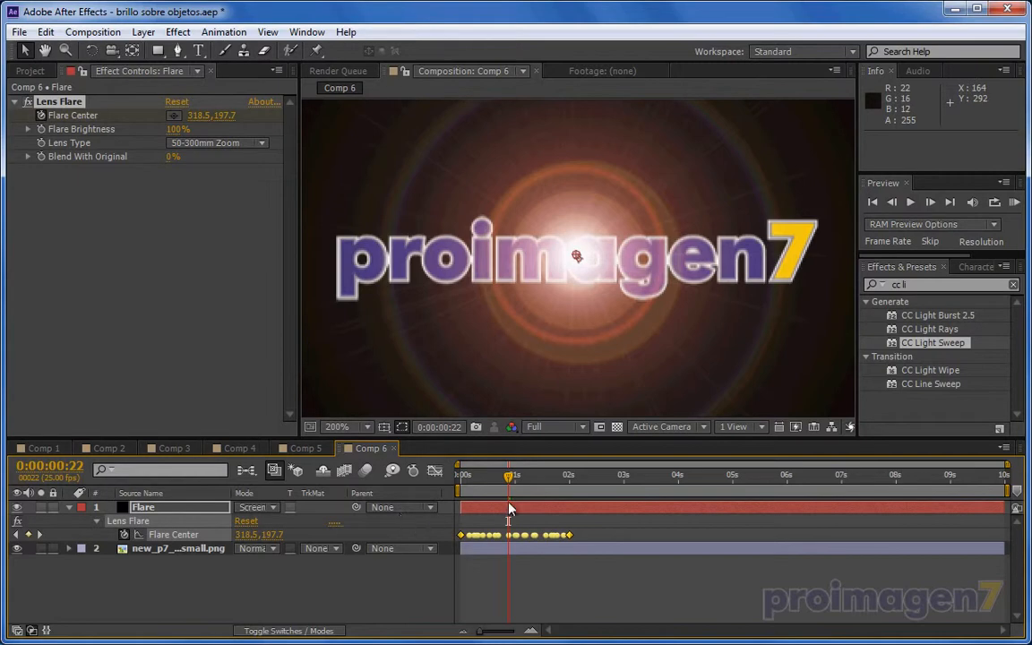
{"action": "left_click", "coordinate": [456, 475]}
{"action": "left_click_drag", "start_coordinate": [456, 475], "coordinate": [544, 481]}
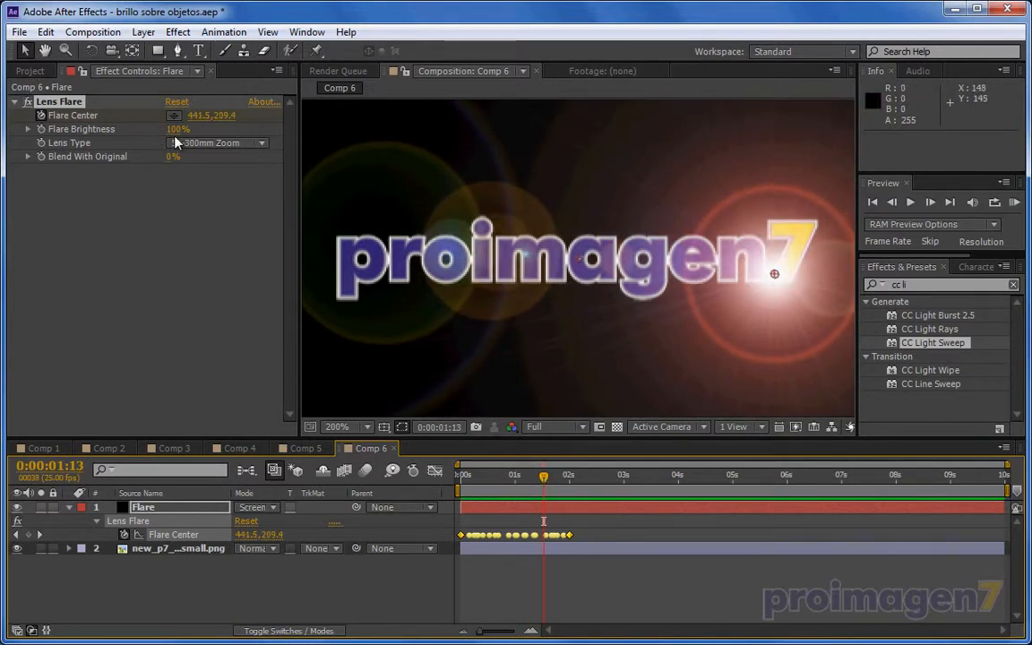
{"action": "left_click_drag", "start_coordinate": [173, 129], "coordinate": [131, 129]}
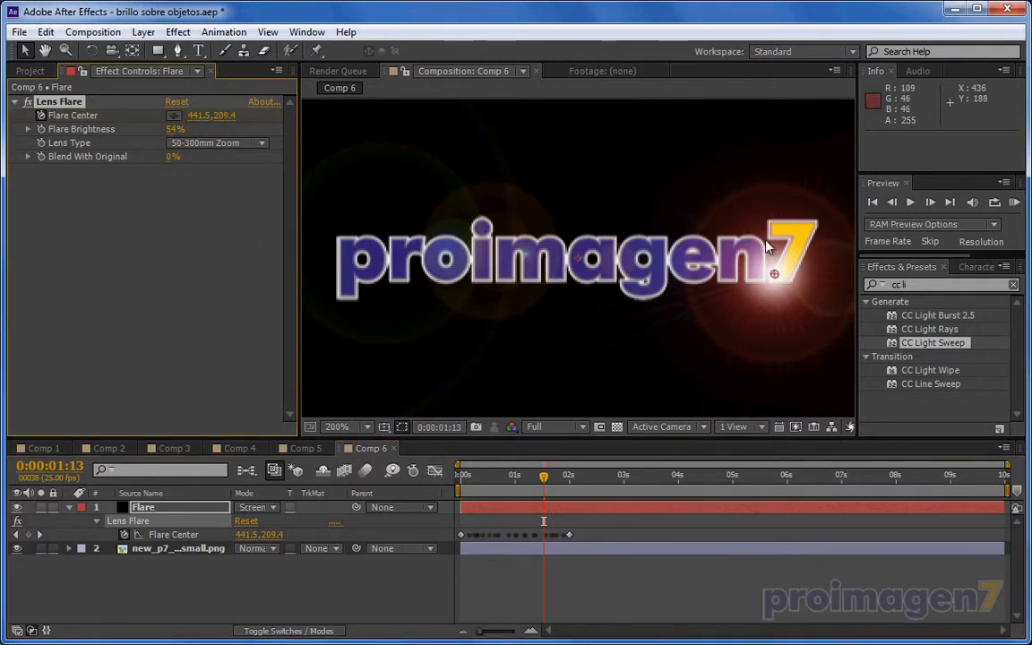
{"action": "left_click_drag", "start_coordinate": [544, 485], "coordinate": [484, 453]}
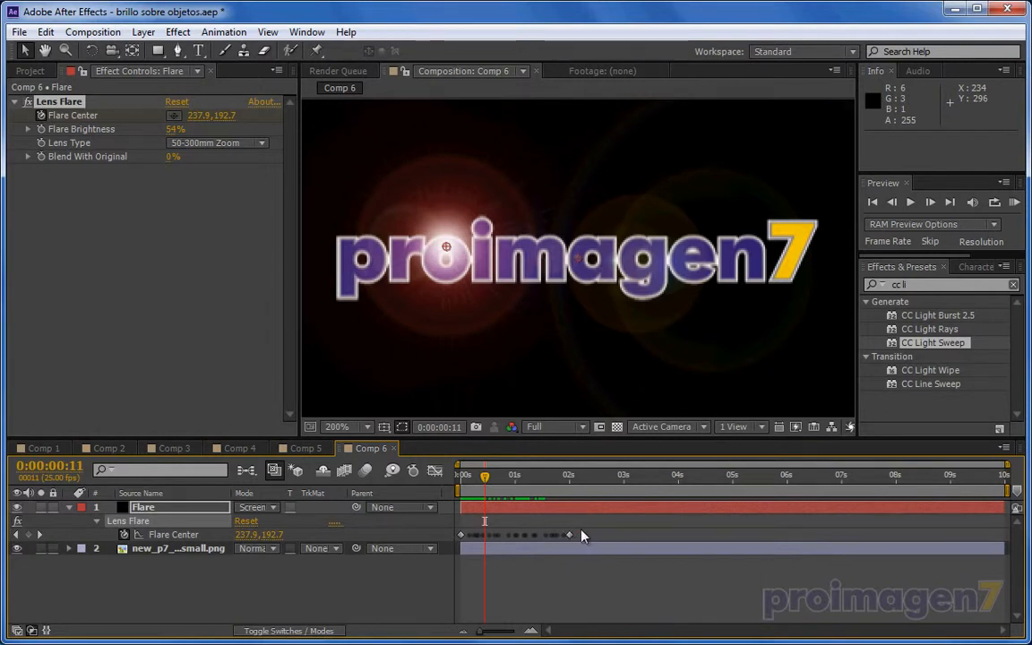
Delete all Flare Center keyframes and collapse the Lens Flare properties on the Flare layer.
{"action": "key", "text": "Delete"}
{"action": "left_click", "coordinate": [377, 576]}
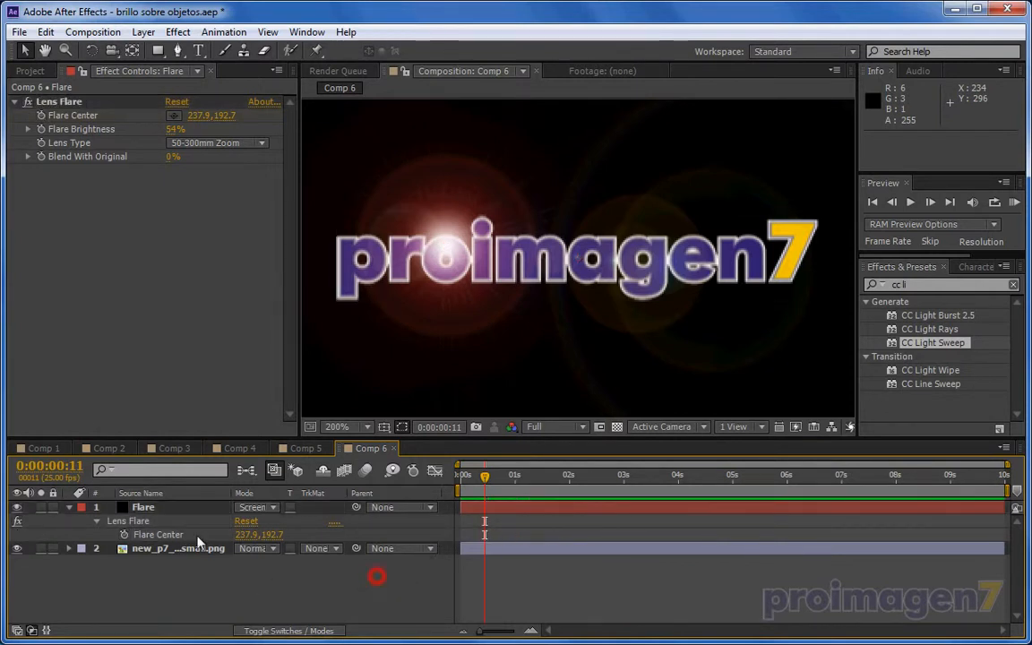
{"action": "left_click", "coordinate": [96, 521]}
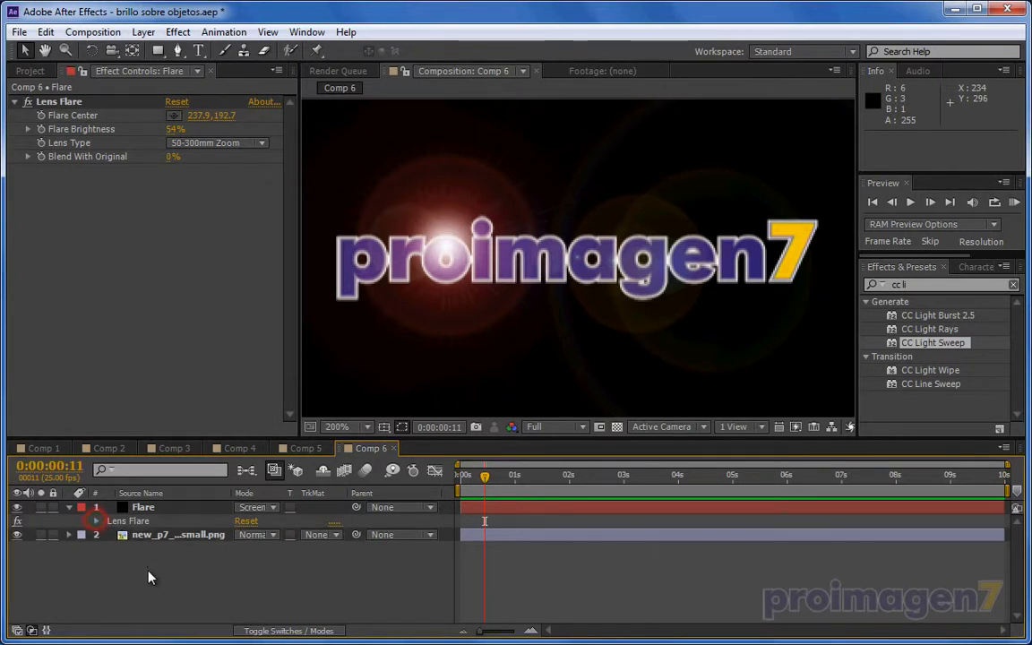
Hide the logo image layer and delete the Lens Flare effect from the Flare layer.
{"action": "left_click", "coordinate": [16, 535]}
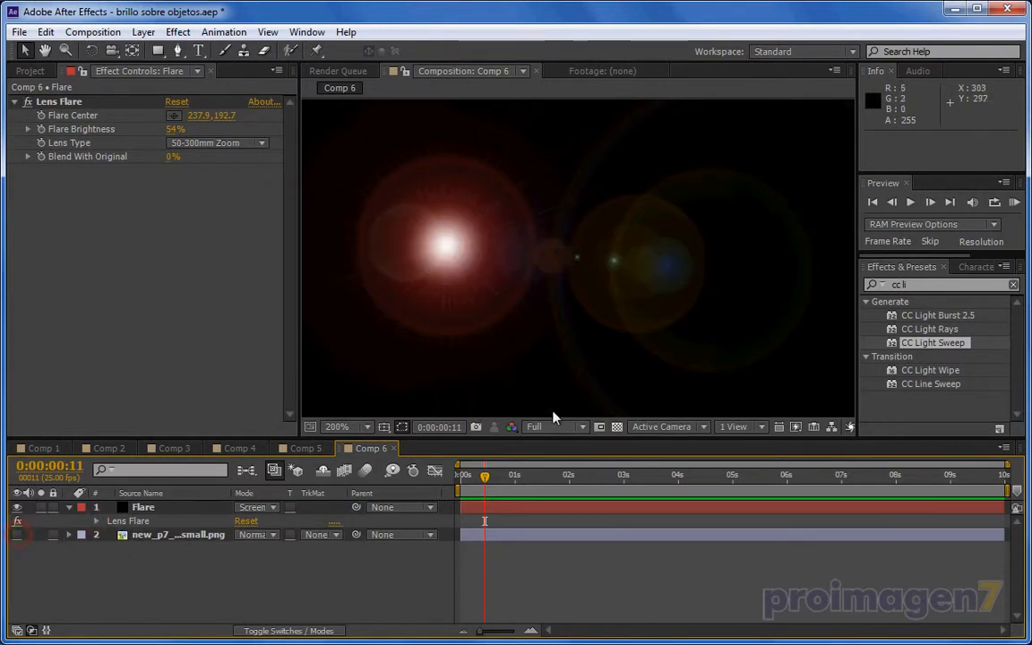
{"action": "left_click", "coordinate": [143, 507]}
{"action": "left_click", "coordinate": [59, 101]}
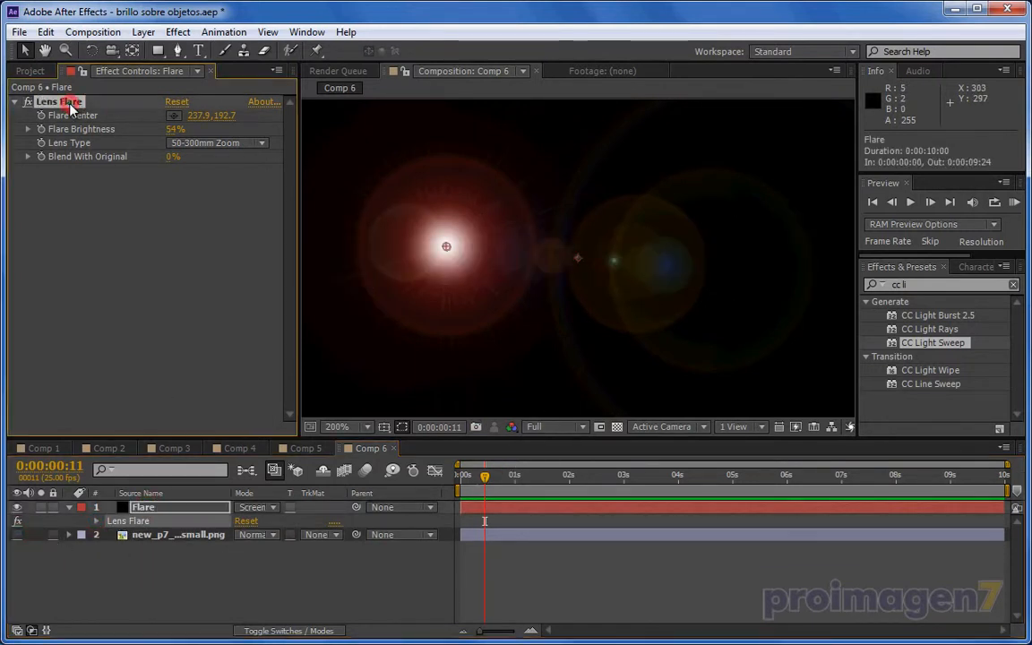
{"action": "key", "text": "Delete"}
{"action": "left_click", "coordinate": [189, 566]}
Paste the copied Illustrator path onto the Flare layer as a mask and make the logo layer visible again.
{"action": "left_click", "coordinate": [143, 507]}
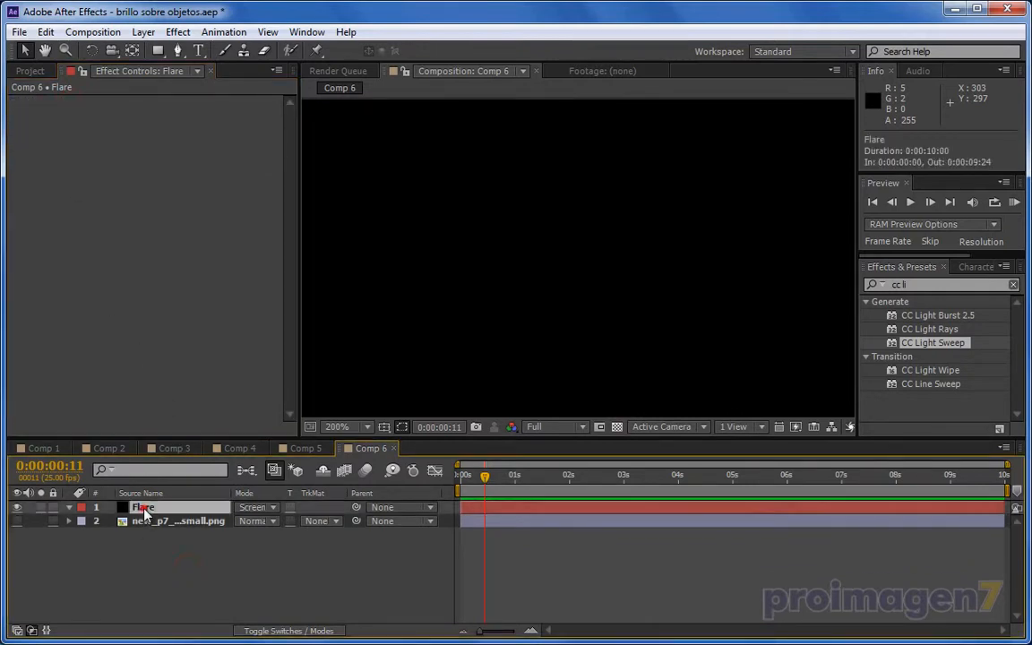
{"action": "left_click", "coordinate": [45, 32]}
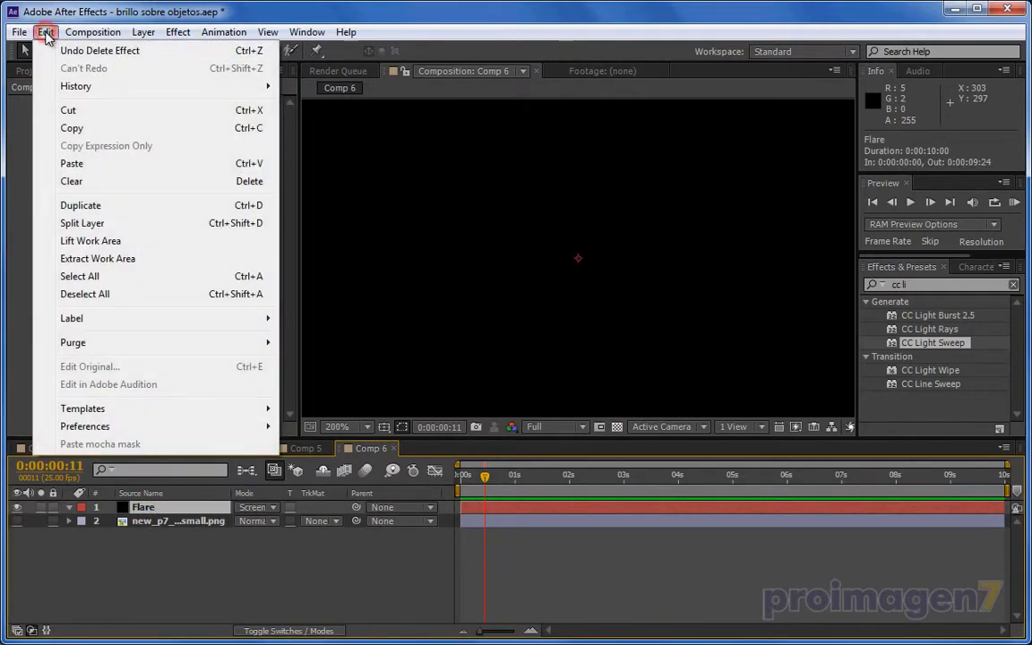
{"action": "left_click", "coordinate": [79, 164]}
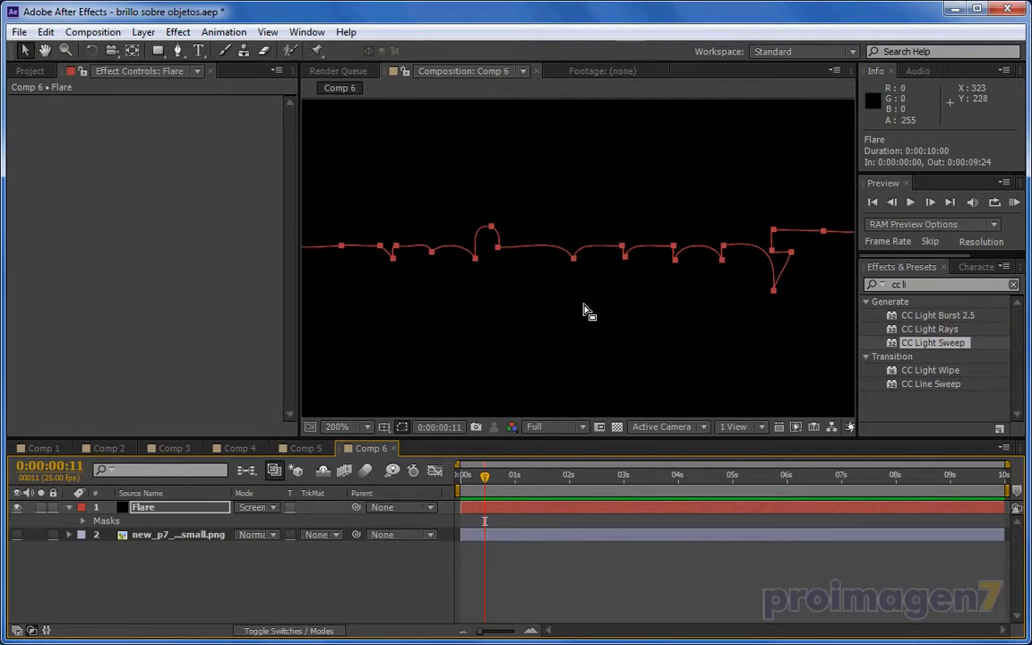
{"action": "left_click", "coordinate": [365, 426]}
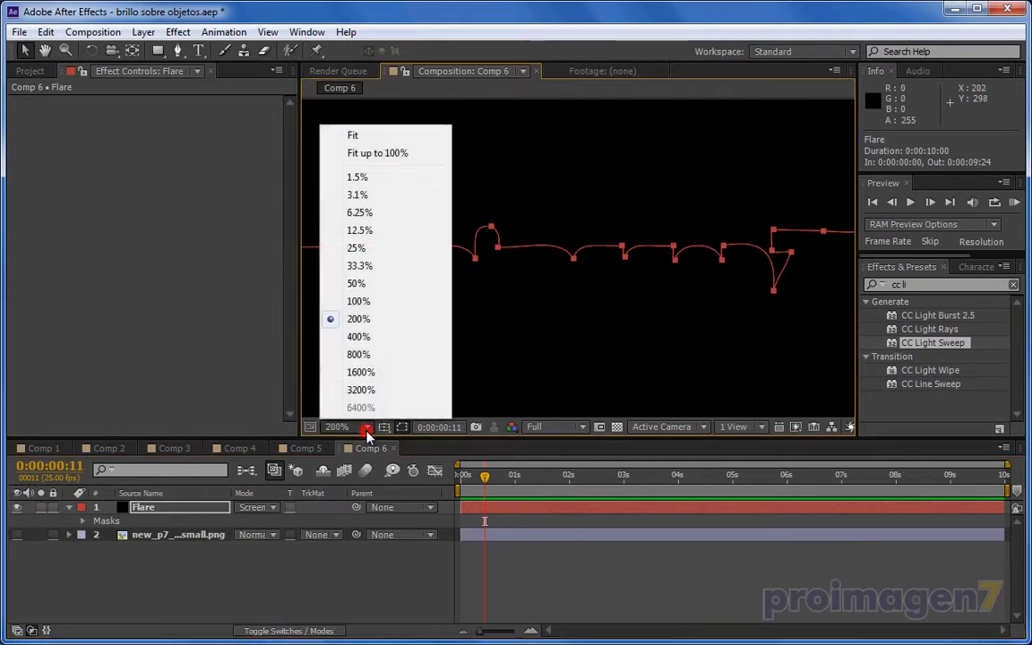
{"action": "left_click", "coordinate": [357, 305]}
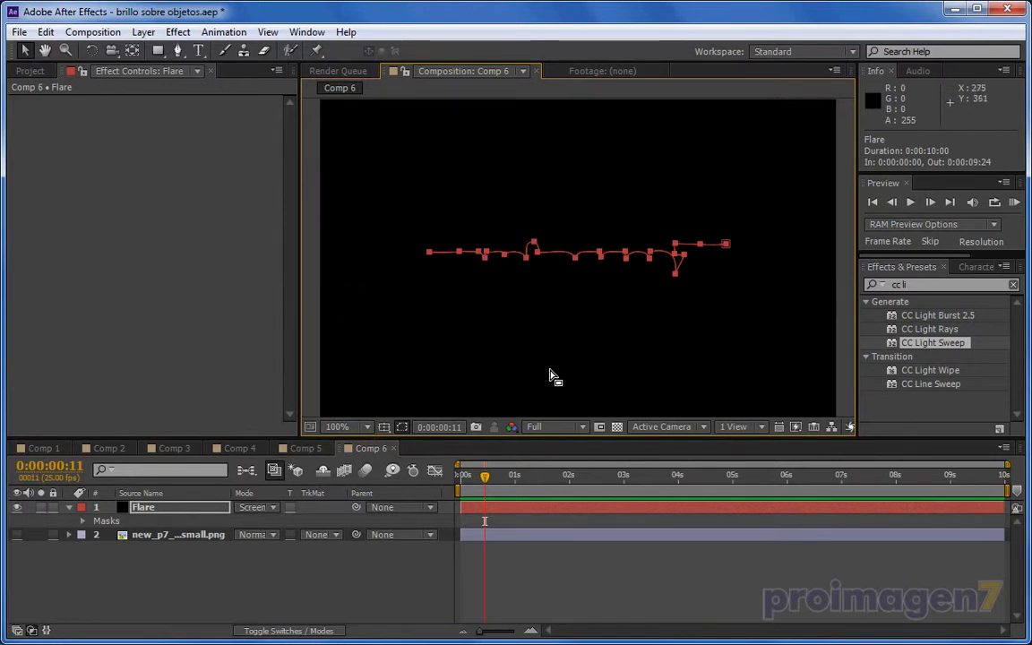
{"action": "left_click", "coordinate": [16, 535]}
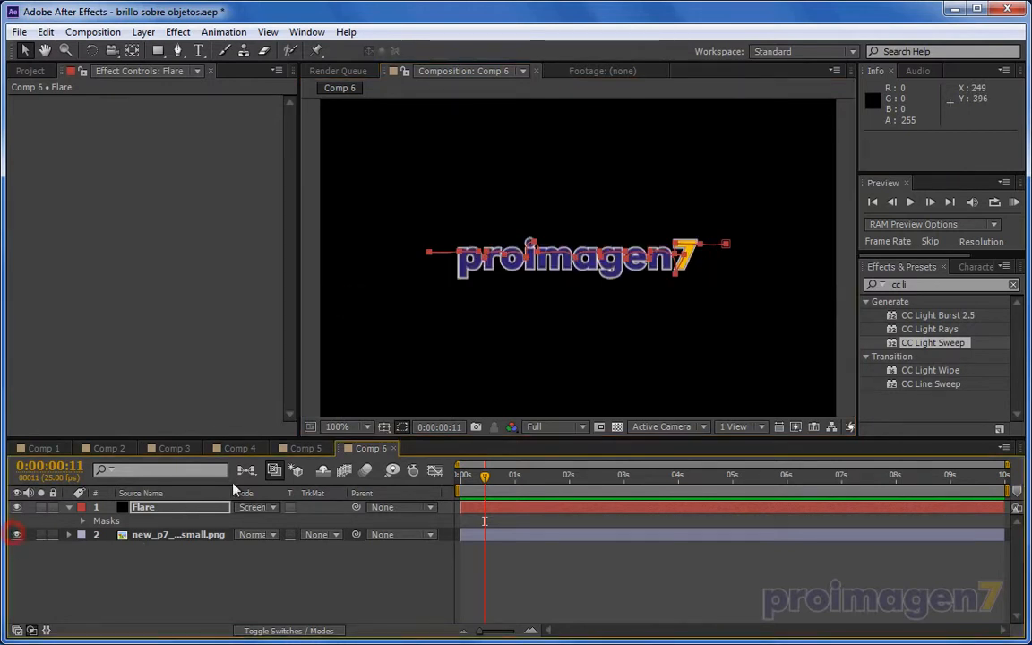
{"action": "key", "text": "period"}
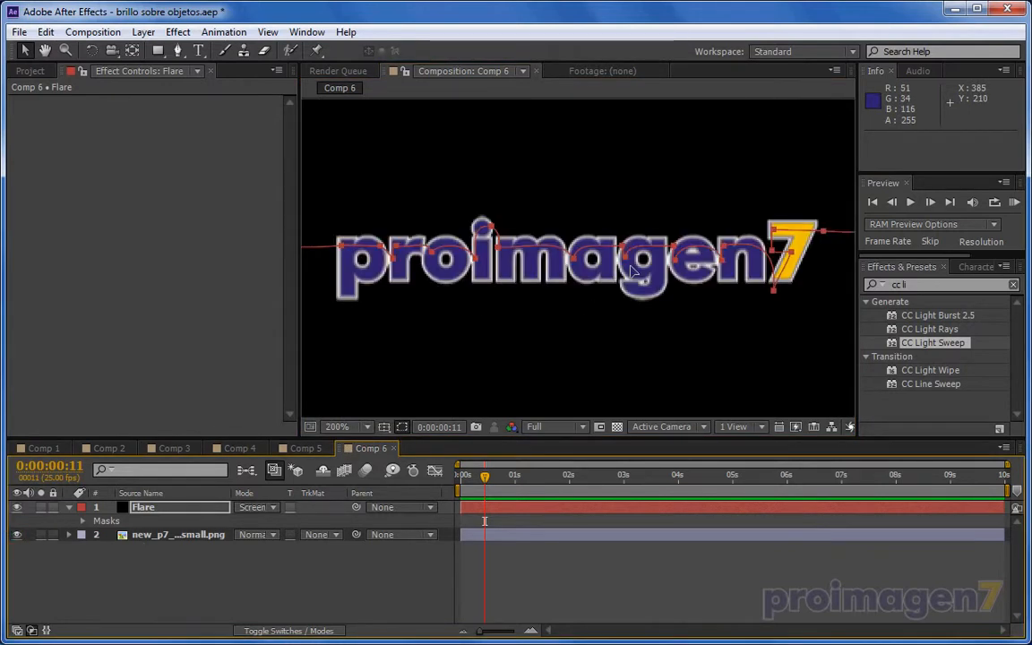
Select Mask 1 on the Flare layer and shift its path onto the upper outline of the logo.
{"action": "left_click", "coordinate": [81, 521]}
{"action": "left_click", "coordinate": [127, 536]}
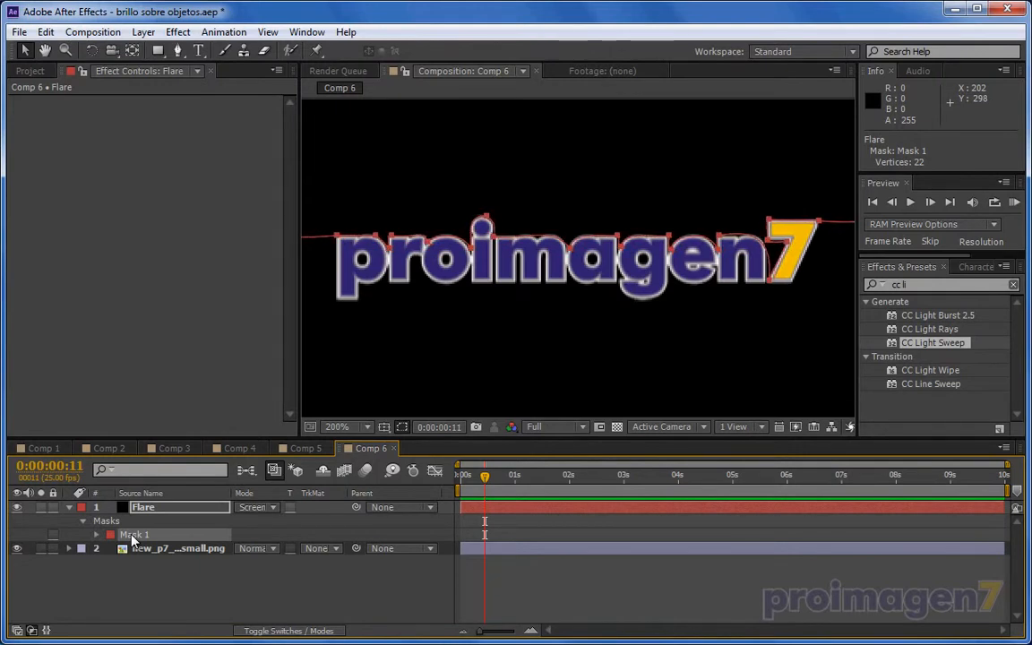
{"action": "left_click", "coordinate": [775, 294]}
{"action": "left_click", "coordinate": [776, 330]}
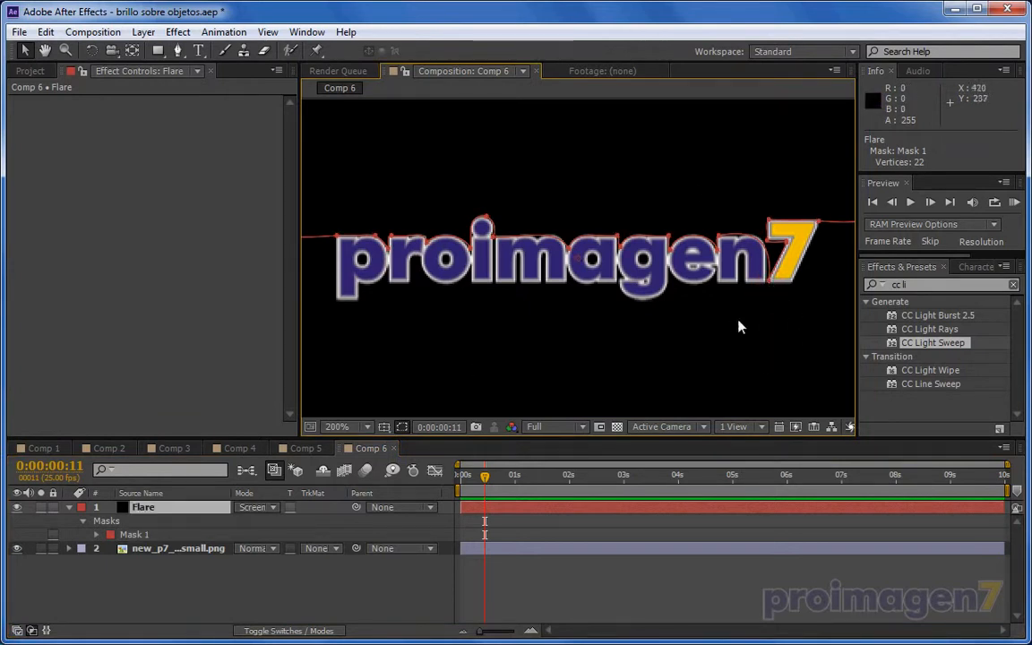
Delete two mask vertices around the 7, the bottom one between the n and the 7 and the one inside the 7.
{"action": "left_click", "coordinate": [768, 288]}
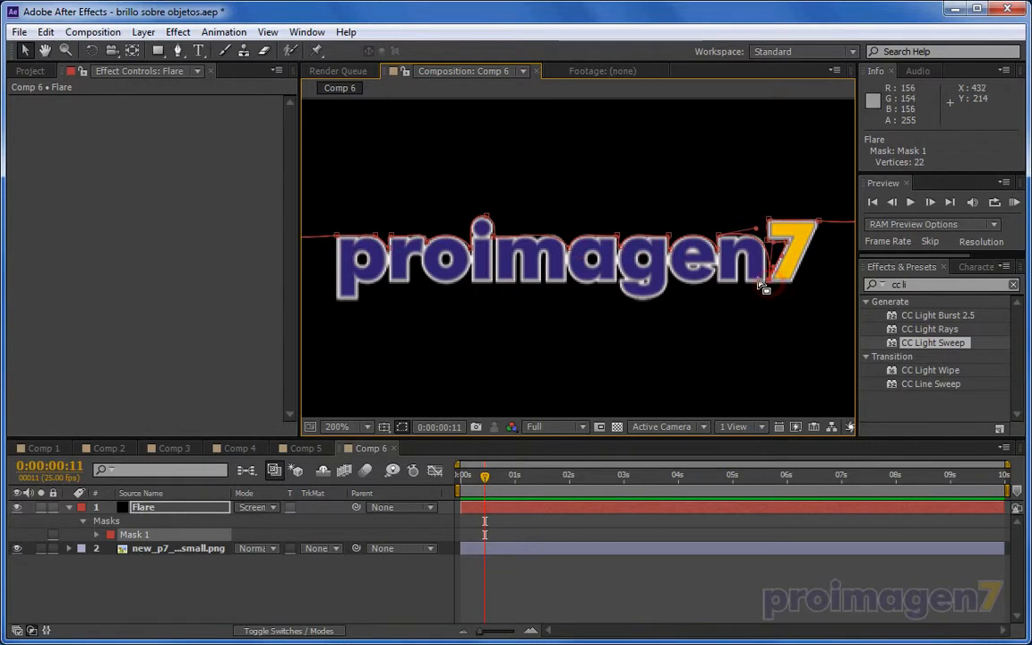
{"action": "key", "text": "Delete"}
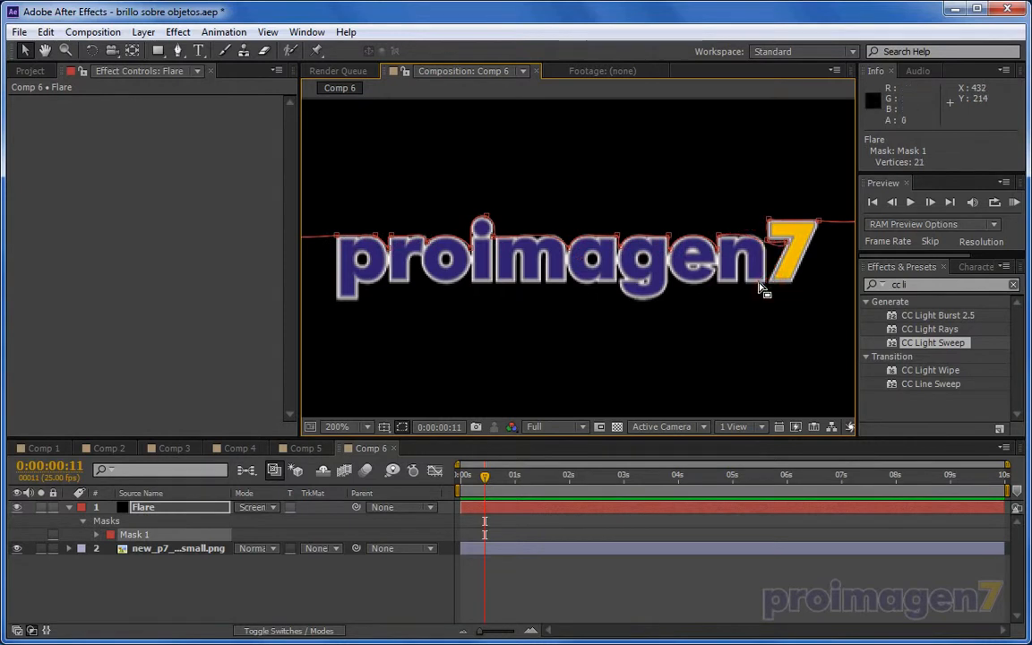
{"action": "left_click", "coordinate": [787, 242]}
{"action": "key", "text": "Delete"}
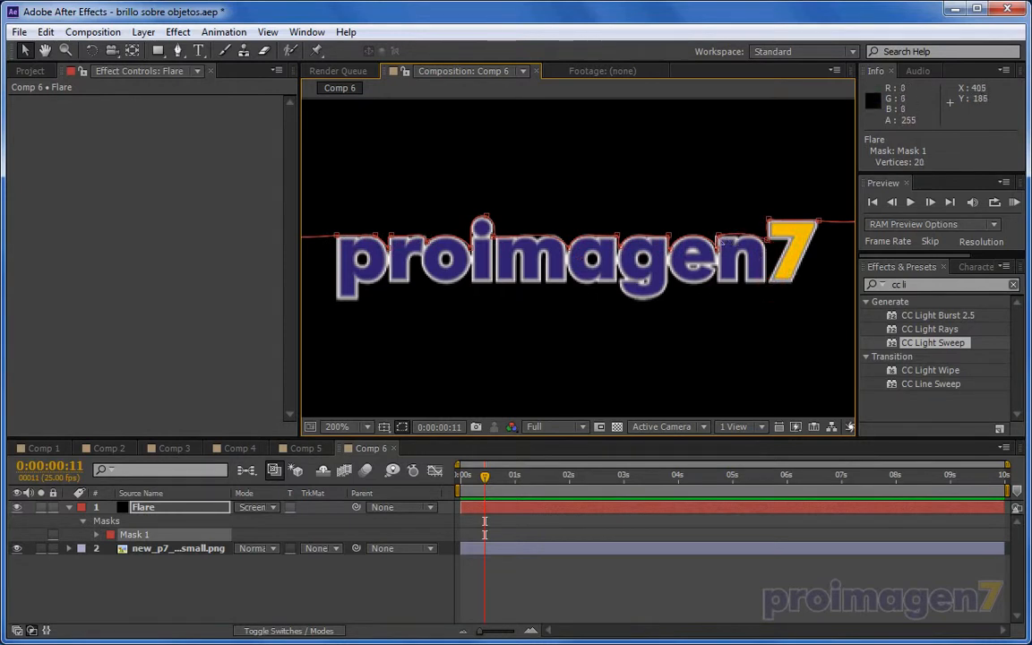
Expand Mask 1 on the Flare layer and cut its Mask Path.
{"action": "left_click", "coordinate": [97, 535]}
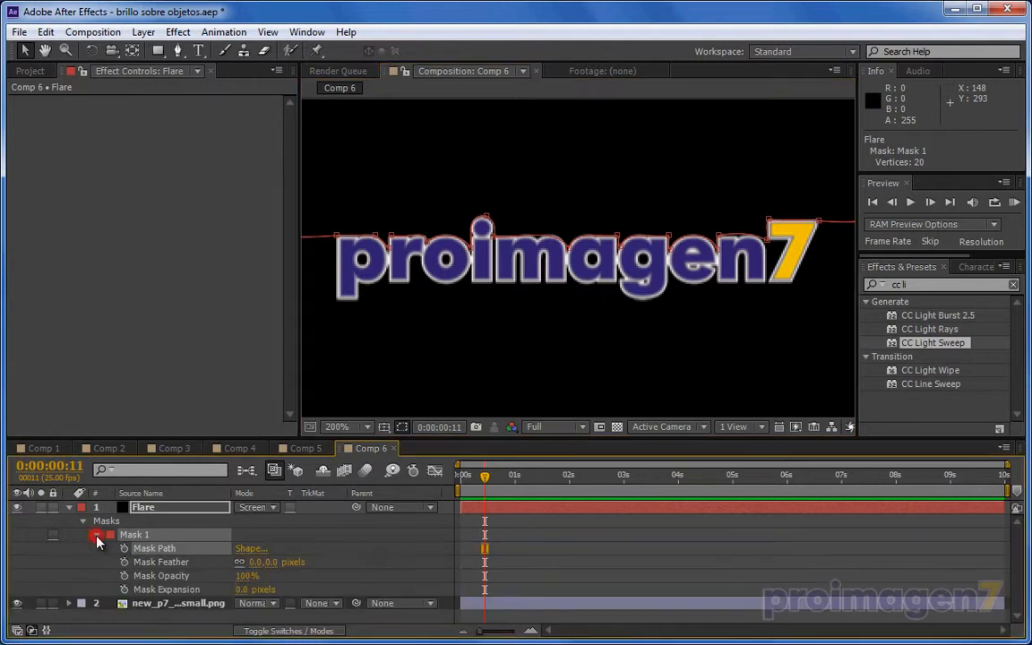
{"action": "left_click", "coordinate": [155, 549]}
{"action": "left_click", "coordinate": [45, 33]}
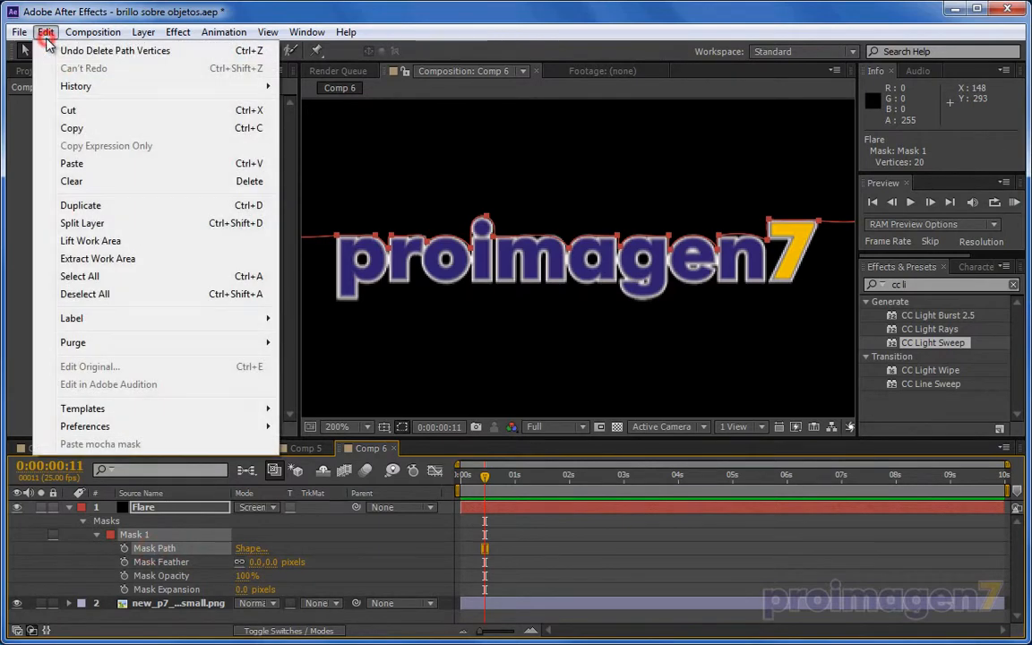
{"action": "left_click", "coordinate": [71, 109]}
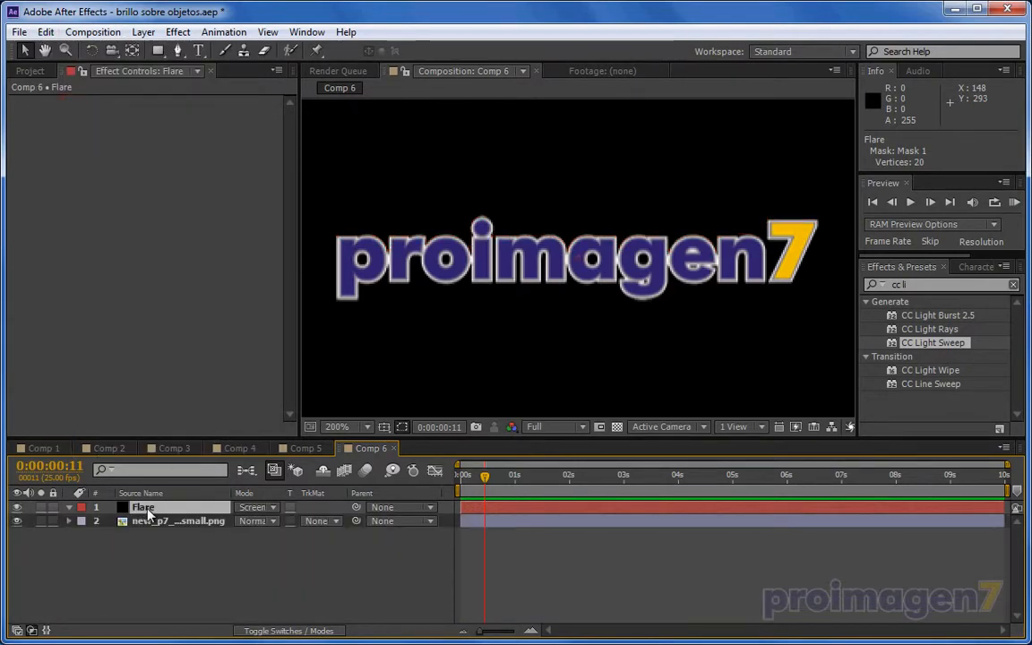
Apply the Lens Flare effect to the Flare layer and reveal its Flare Center property in the timeline.
{"action": "left_click", "coordinate": [177, 32]}
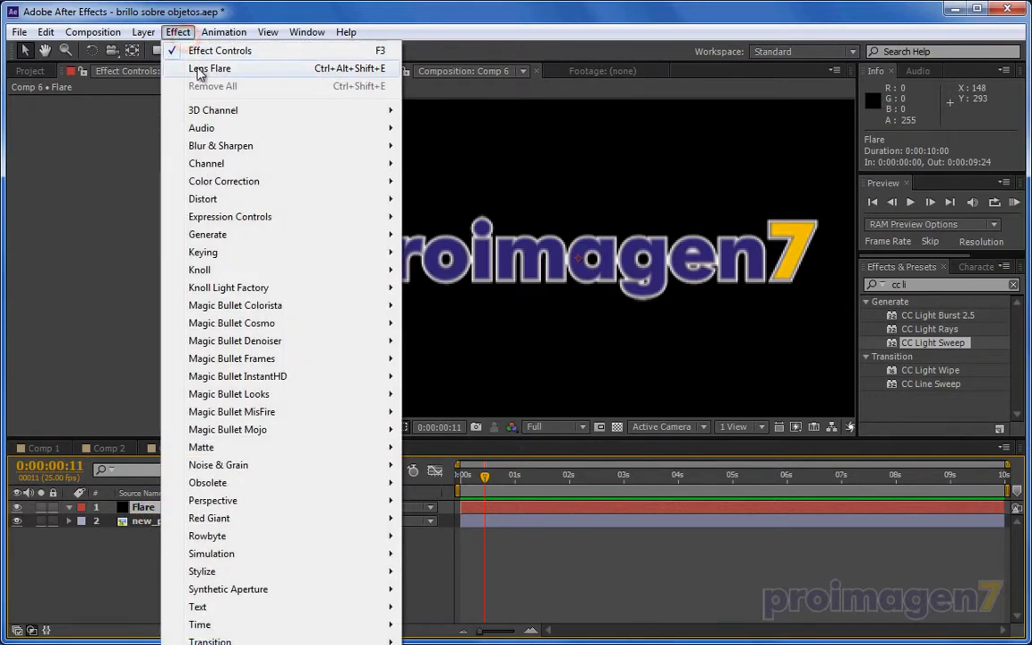
{"action": "left_click", "coordinate": [206, 69]}
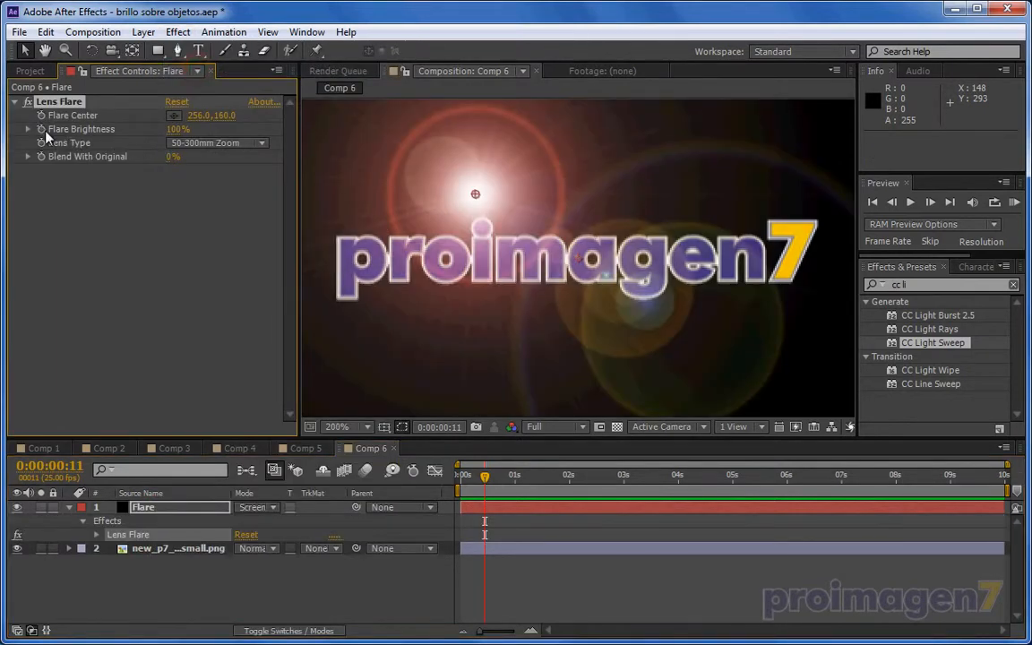
{"action": "left_click", "coordinate": [41, 116]}
{"action": "left_click", "coordinate": [194, 510]}
{"action": "key", "text": "u"}
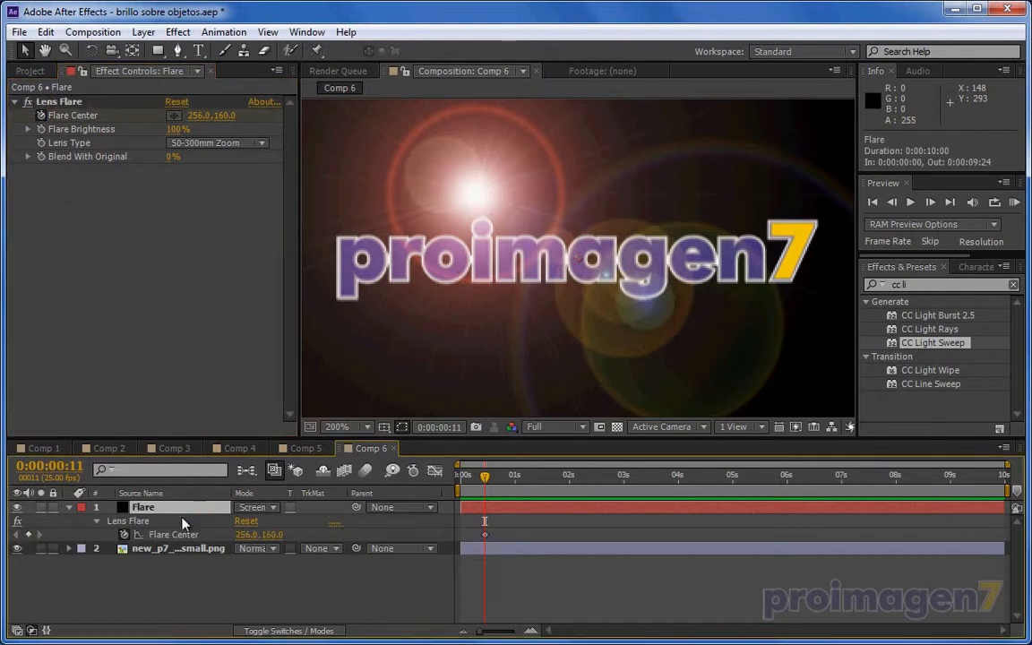
{"action": "left_click", "coordinate": [484, 536]}
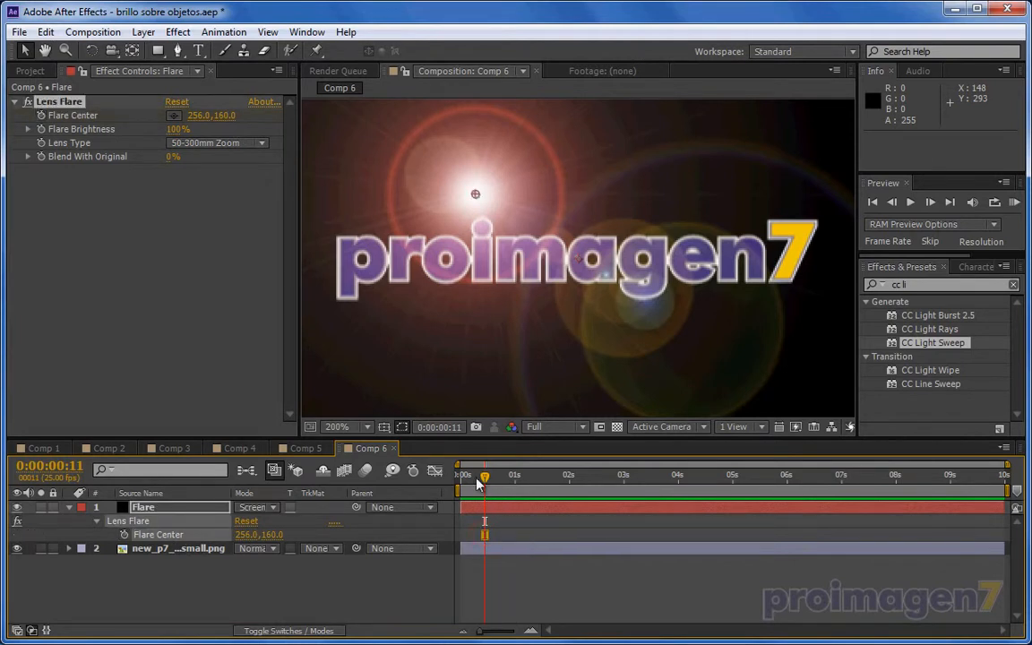
Enable Flare Center keyframing at 0:00:00:00 and paste the cut mask path into the property.
{"action": "left_click_drag", "start_coordinate": [483, 484], "coordinate": [409, 488]}
{"action": "left_click", "coordinate": [156, 535]}
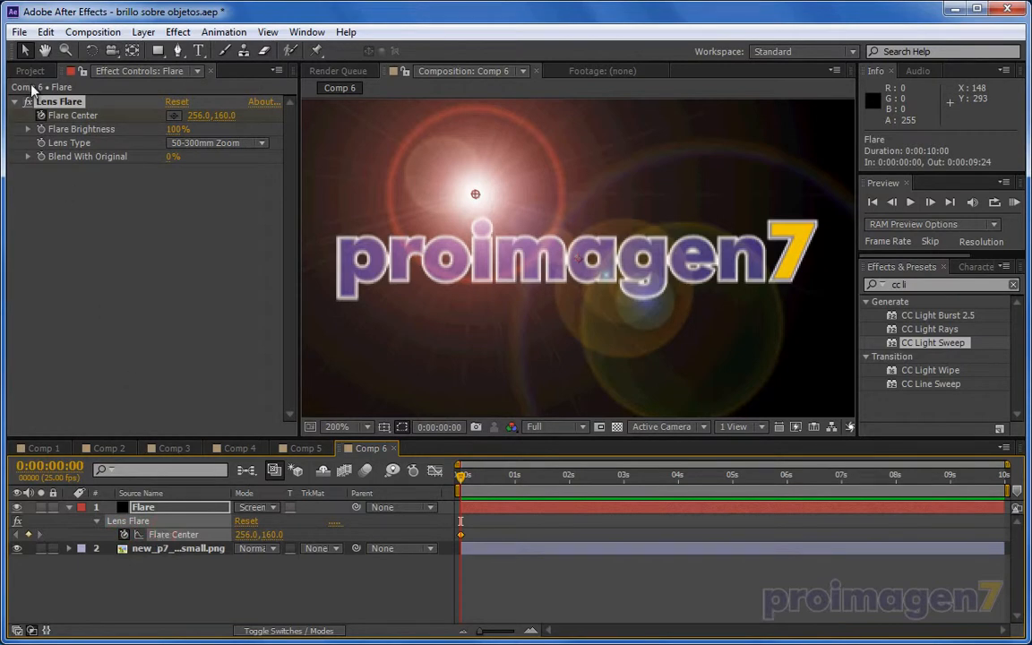
{"action": "left_click", "coordinate": [45, 31]}
{"action": "left_click", "coordinate": [72, 164]}
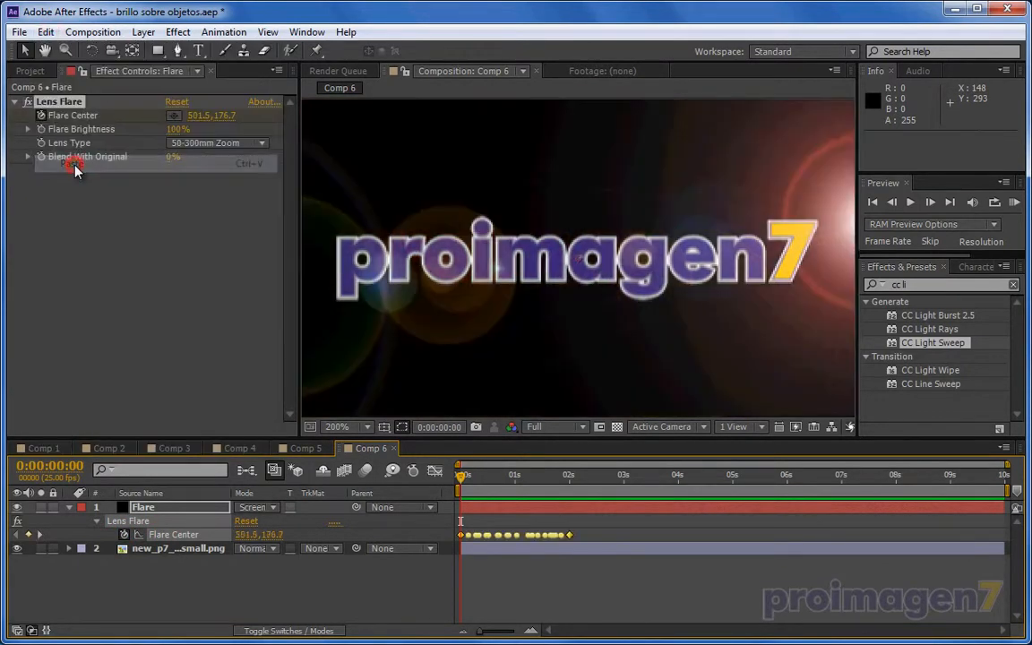
Time-reverse the pasted Flare Center keyframes and preview the flare's motion along the logo.
{"action": "right_click", "coordinate": [484, 536]}
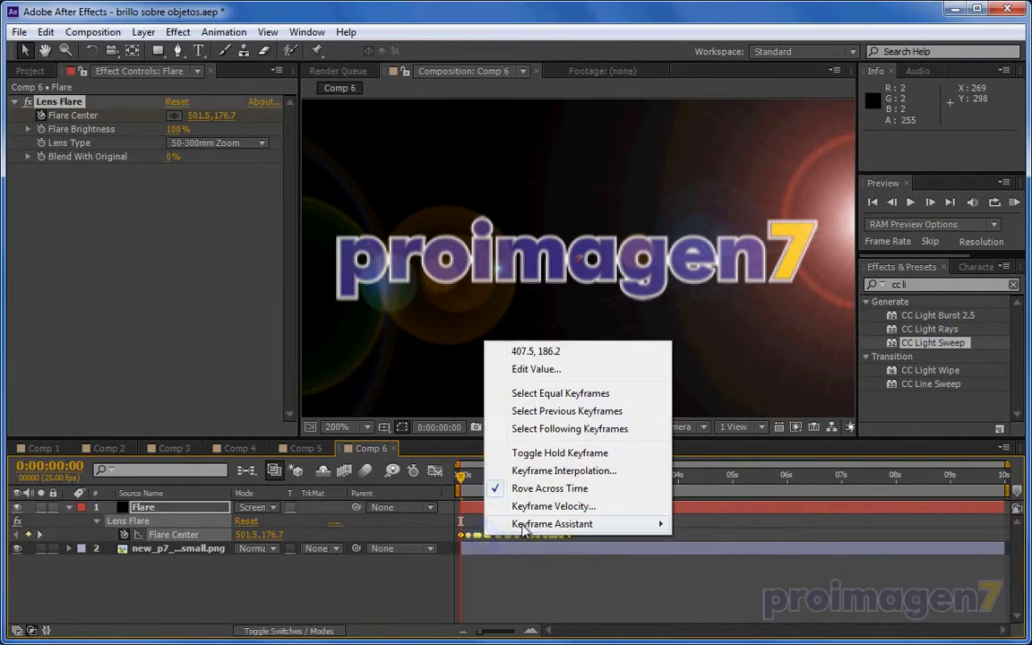
{"action": "mouse_move", "coordinate": [550, 530]}
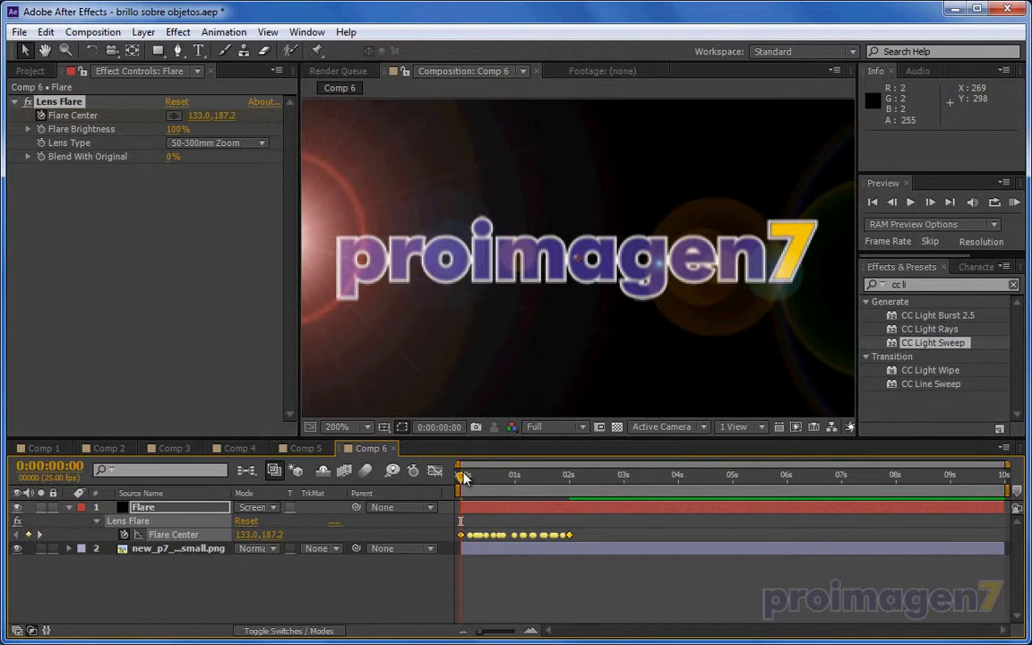
{"action": "key", "text": "space"}
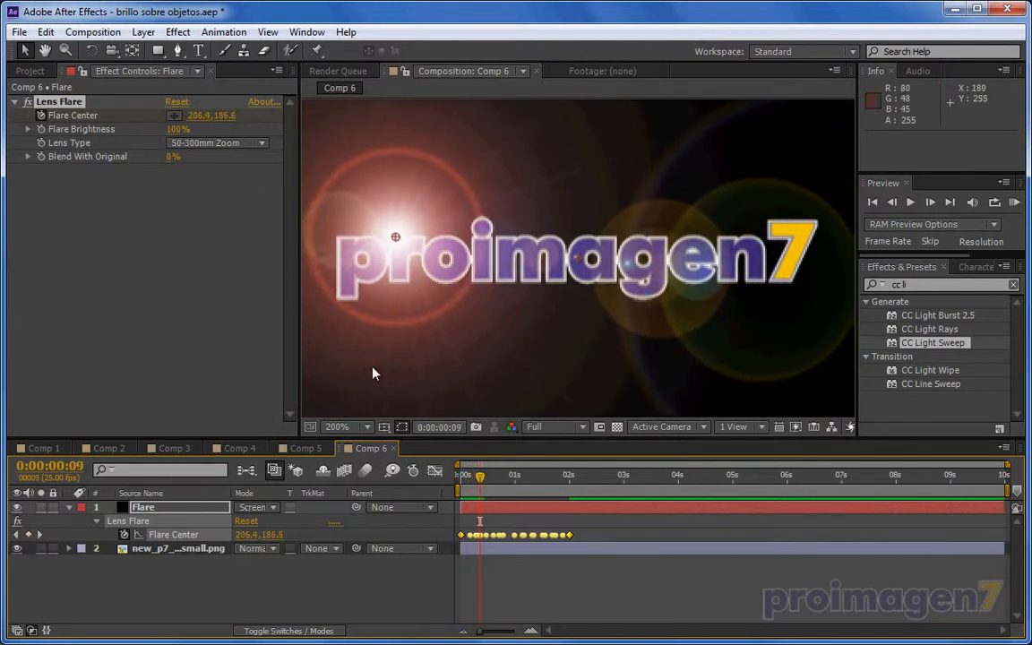
Set the Lens Flare brightness to 42% and enable Flare Brightness keyframing at 0:00:00:00, showing the layer's keyframed properties.
{"action": "left_click_drag", "start_coordinate": [172, 129], "coordinate": [118, 133]}
{"action": "left_click_drag", "start_coordinate": [481, 477], "coordinate": [460, 507]}
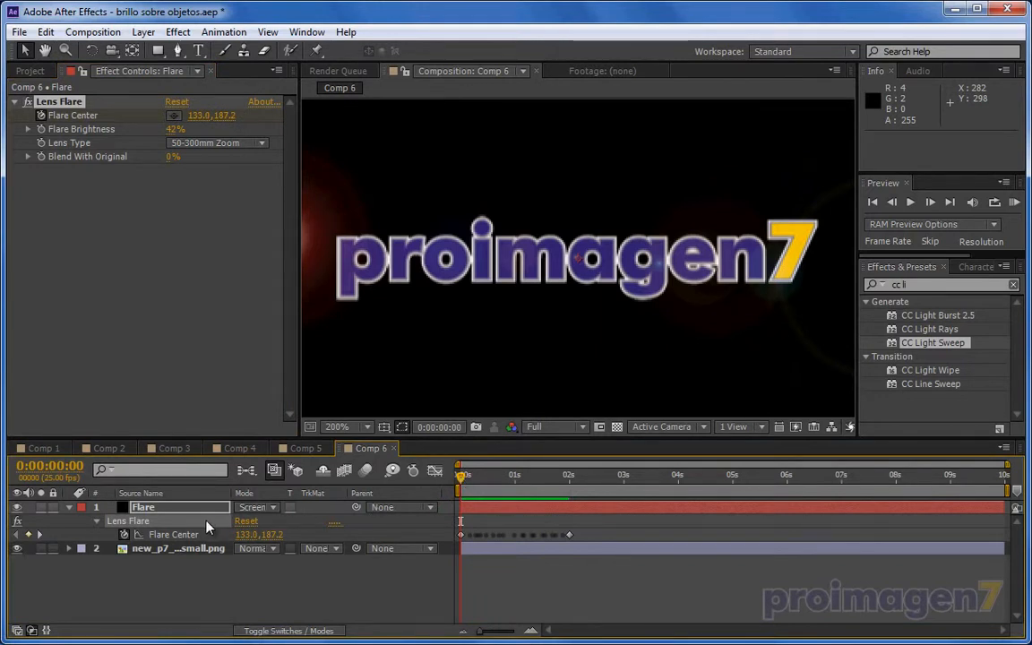
{"action": "left_click", "coordinate": [182, 508]}
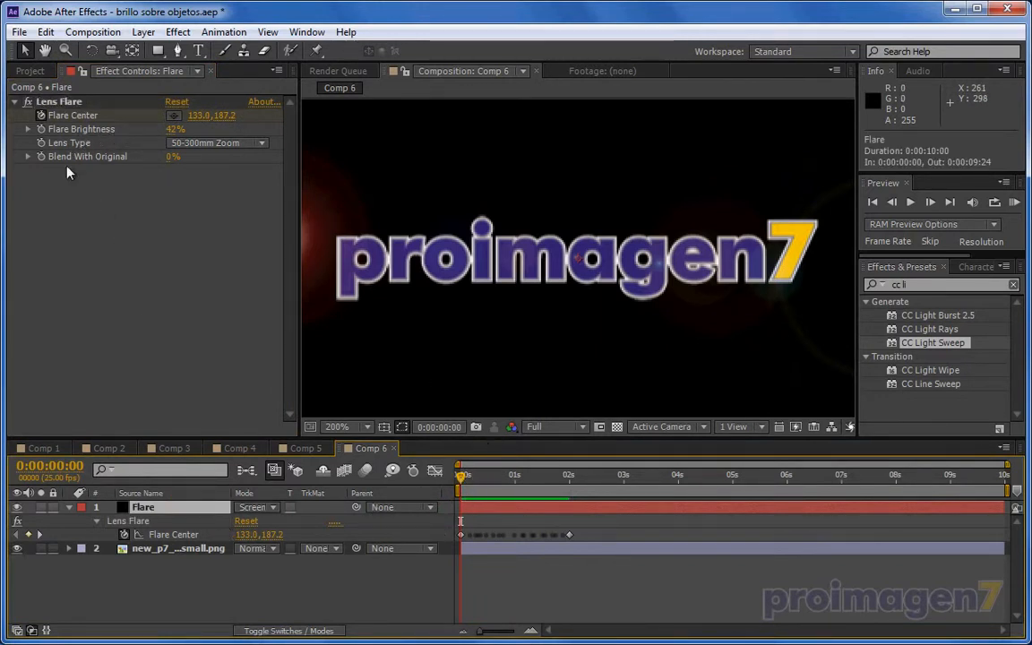
{"action": "left_click", "coordinate": [40, 129]}
{"action": "left_click", "coordinate": [203, 509]}
{"action": "key", "text": "u"}
{"action": "key", "text": "u"}
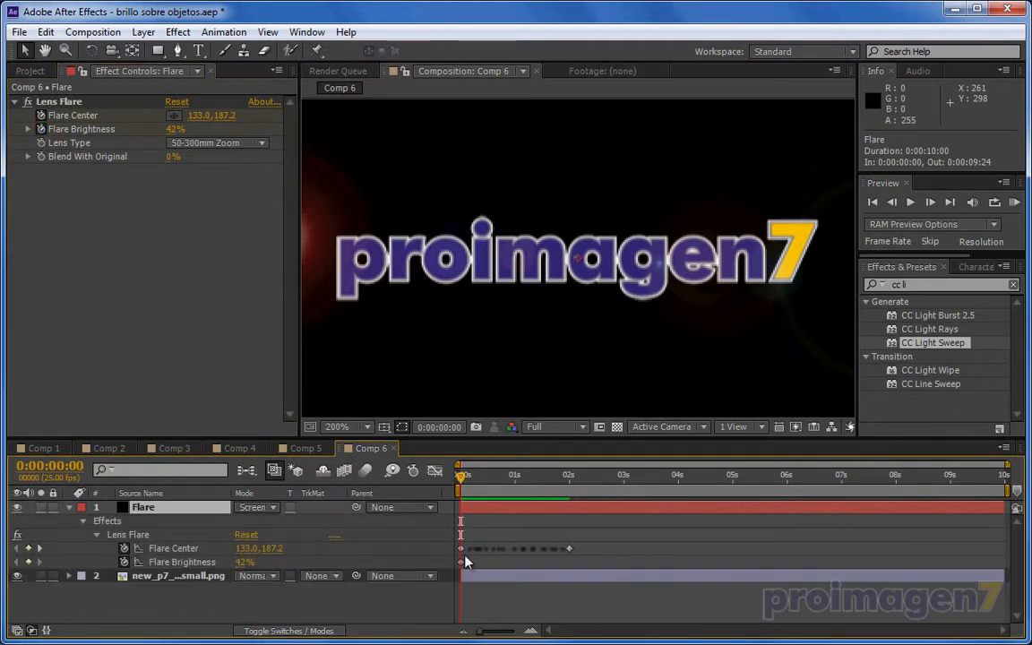
Set the first Flare Brightness keyframe to 0% and move it to 0:00:00:03.
{"action": "left_click_drag", "start_coordinate": [244, 562], "coordinate": [198, 562]}
{"action": "left_click_drag", "start_coordinate": [463, 484], "coordinate": [469, 485]}
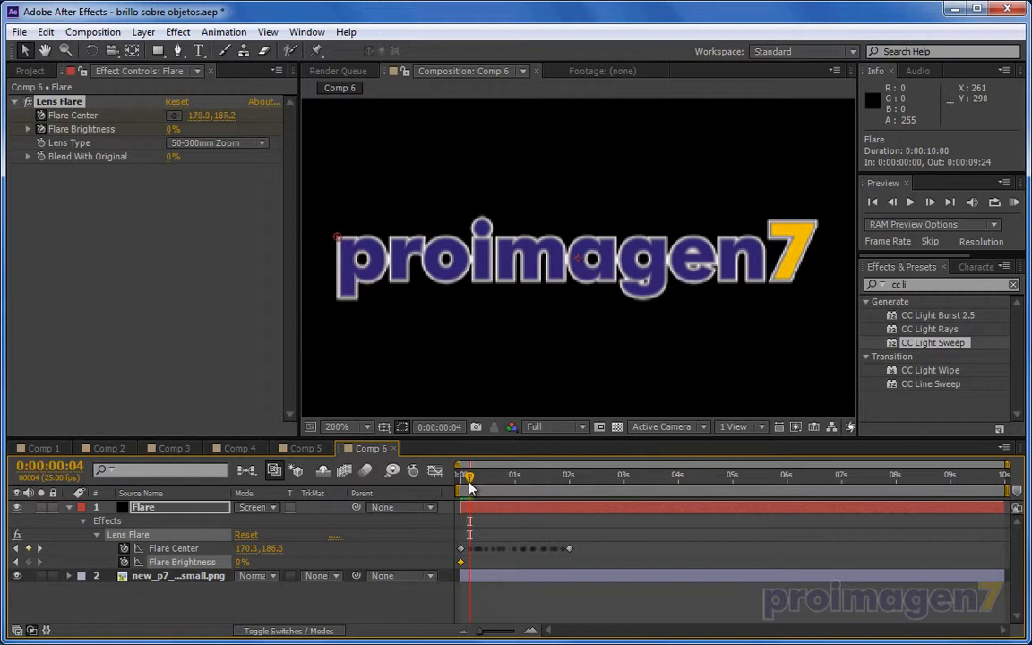
{"action": "left_click_drag", "start_coordinate": [461, 560], "coordinate": [467, 564]}
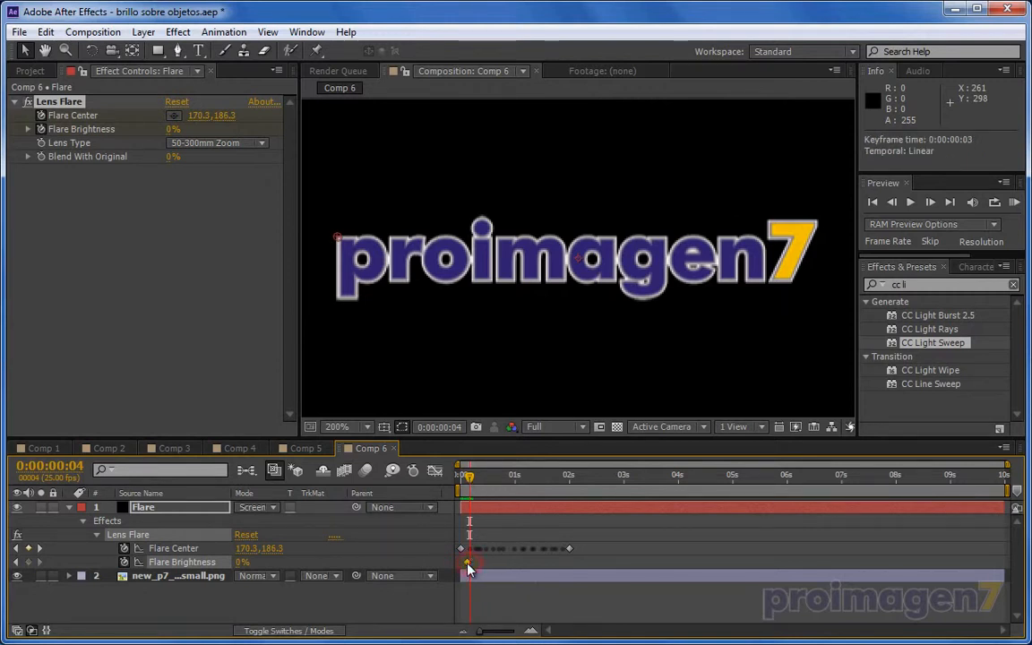
Add a Flare Brightness keyframe of 40% at 0:00:00:04.
{"action": "left_click_drag", "start_coordinate": [469, 481], "coordinate": [475, 483]}
{"action": "left_click", "coordinate": [242, 561]}
{"action": "type", "text": "40"}
{"action": "key", "text": "Return"}
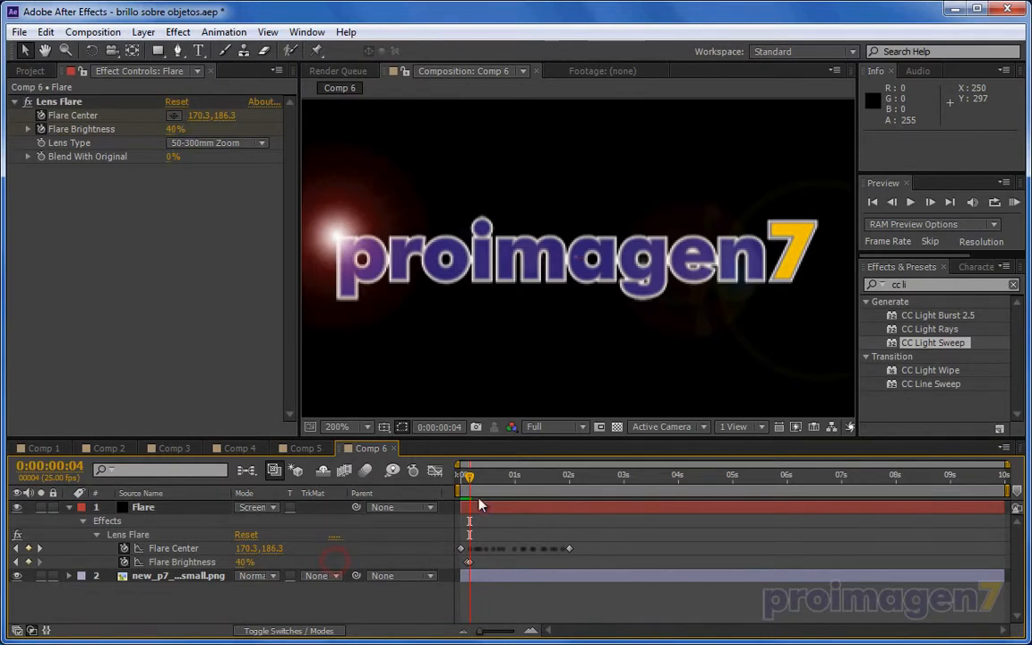
Add Flare Brightness keyframes of 40% at 0:00:01:21 and 0% at 0:00:01:23.
{"action": "left_click_drag", "start_coordinate": [470, 477], "coordinate": [563, 507]}
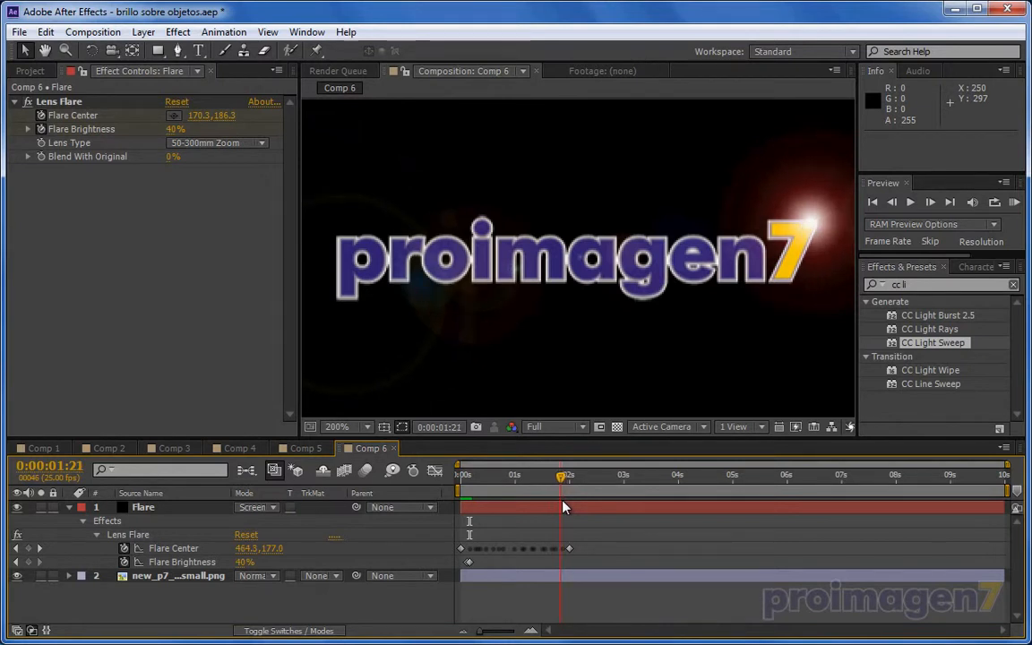
{"action": "left_click", "coordinate": [28, 562]}
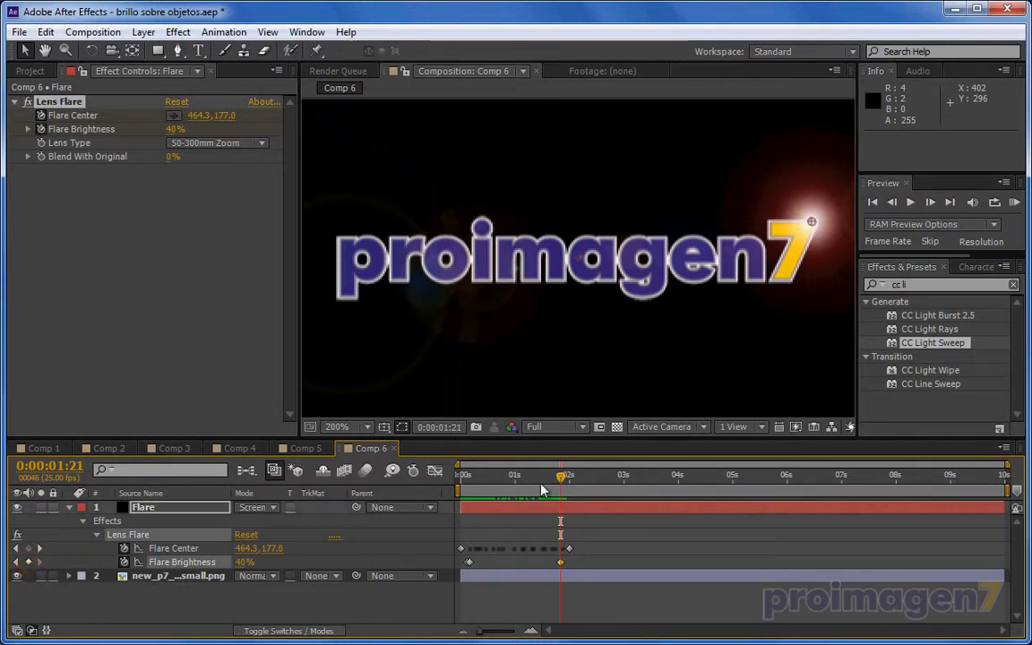
{"action": "left_click_drag", "start_coordinate": [560, 484], "coordinate": [565, 480]}
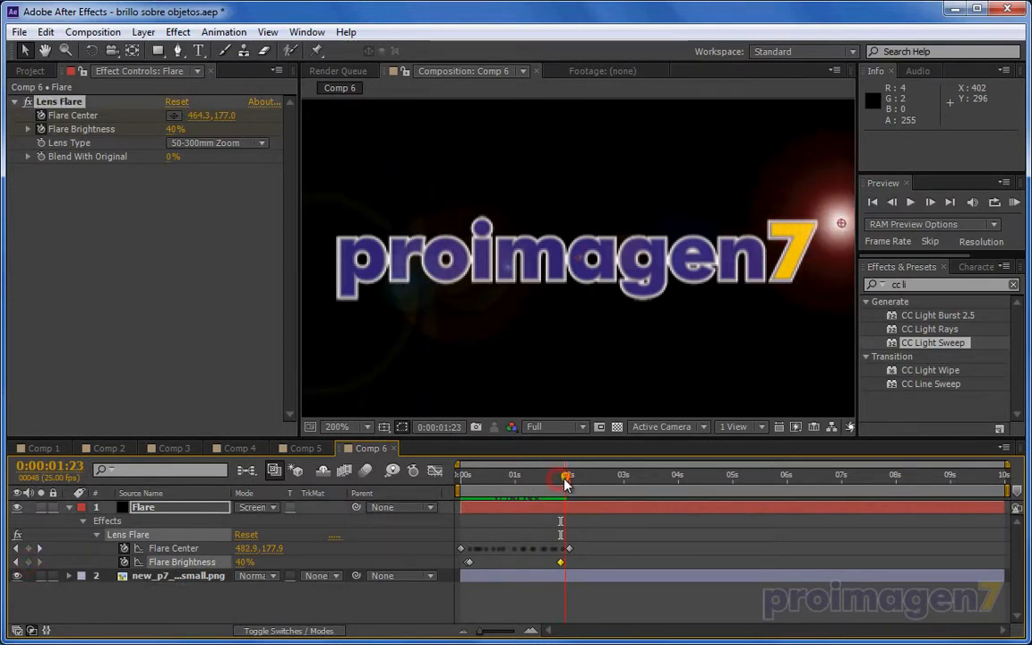
{"action": "left_click", "coordinate": [244, 562]}
{"action": "type", "text": "0"}
{"action": "left_click", "coordinate": [363, 560]}
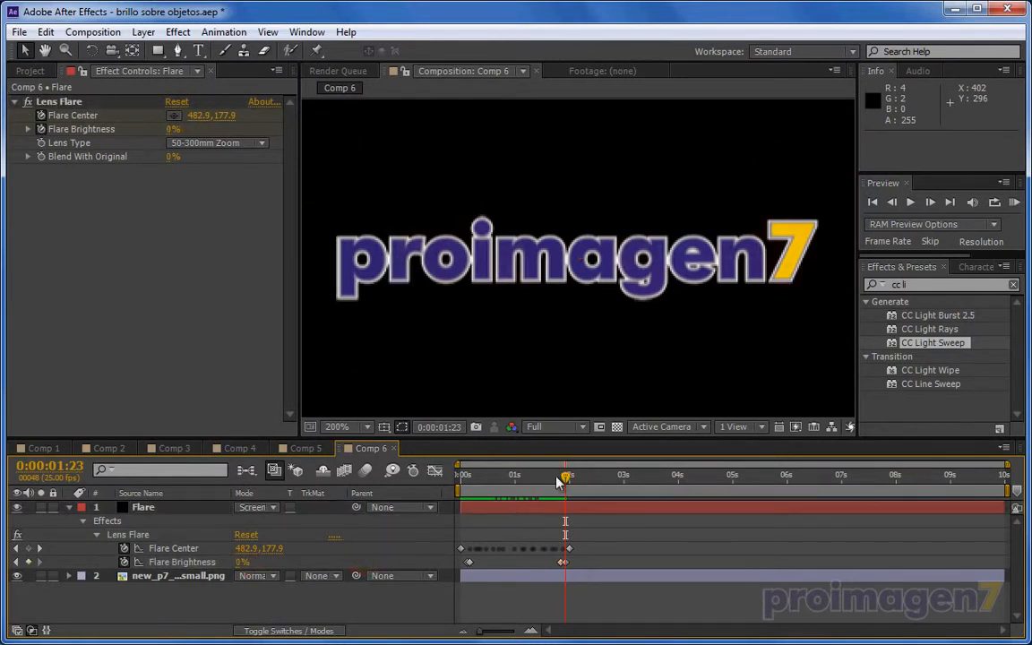
Try the 105mm Prime lens type at 0:00:01:09, then set the Lens Flare's lens type to 35mm Prime.
{"action": "left_click_drag", "start_coordinate": [557, 482], "coordinate": [535, 507]}
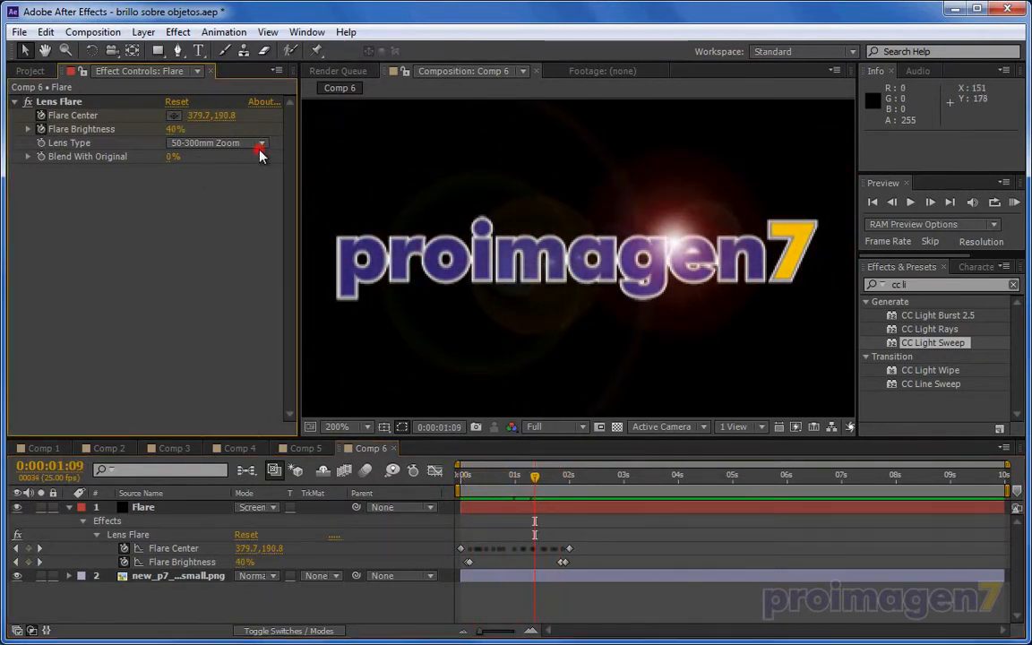
{"action": "left_click", "coordinate": [258, 142]}
{"action": "left_click", "coordinate": [250, 172]}
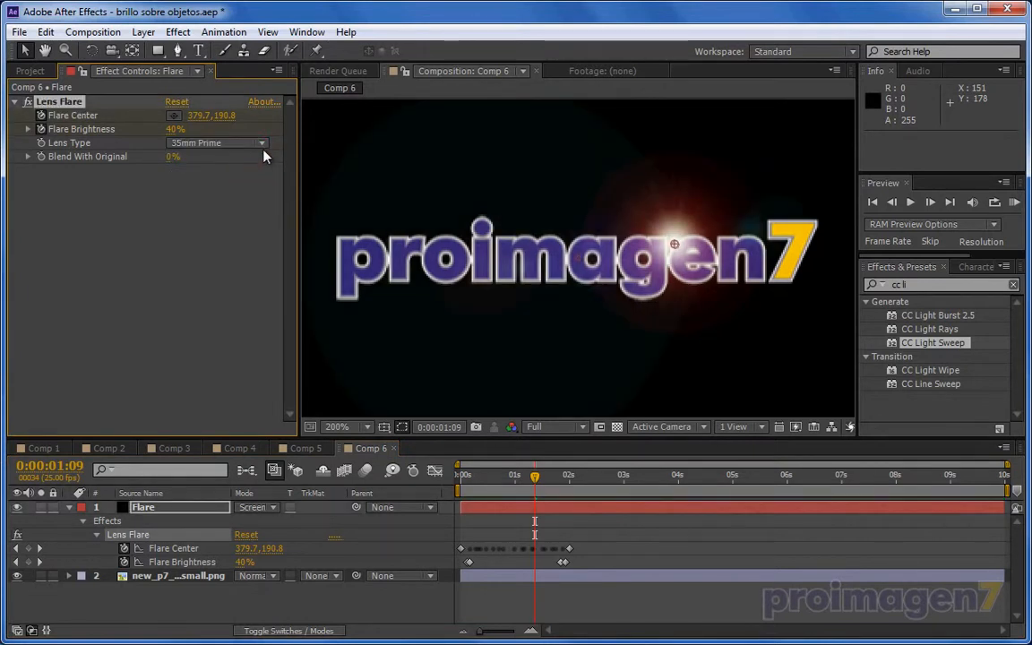
{"action": "left_click", "coordinate": [260, 142]}
{"action": "left_click", "coordinate": [209, 199]}
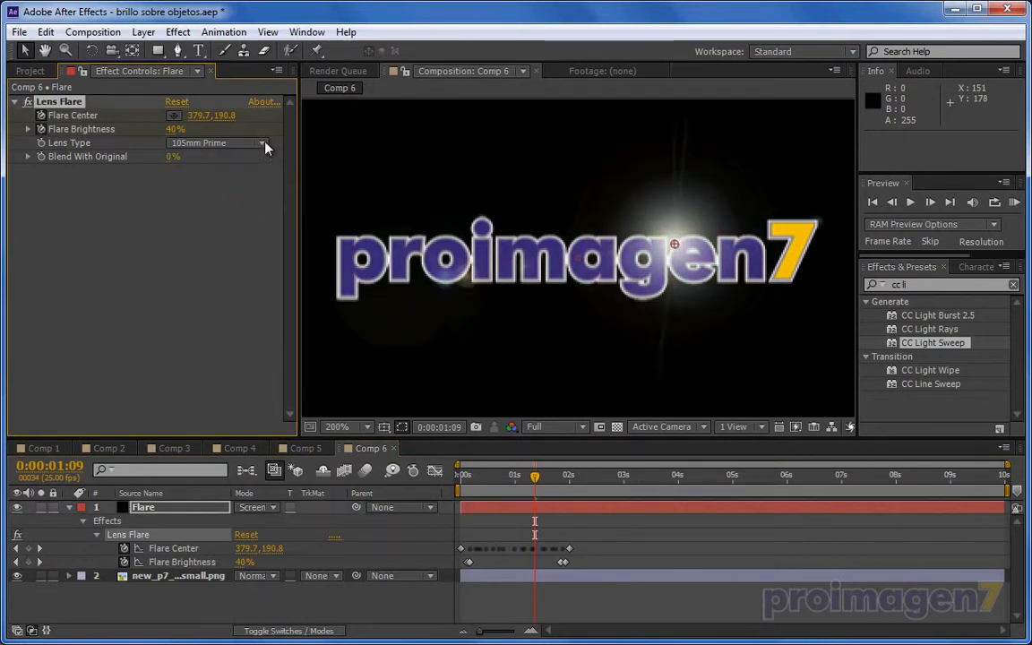
{"action": "left_click", "coordinate": [249, 176]}
{"action": "mouse_move", "coordinate": [537, 476]}
{"action": "left_mouse_down"}
{"action": "mouse_move", "coordinate": [462, 478]}
{"action": "mouse_move", "coordinate": [535, 478]}
{"action": "left_mouse_up"}
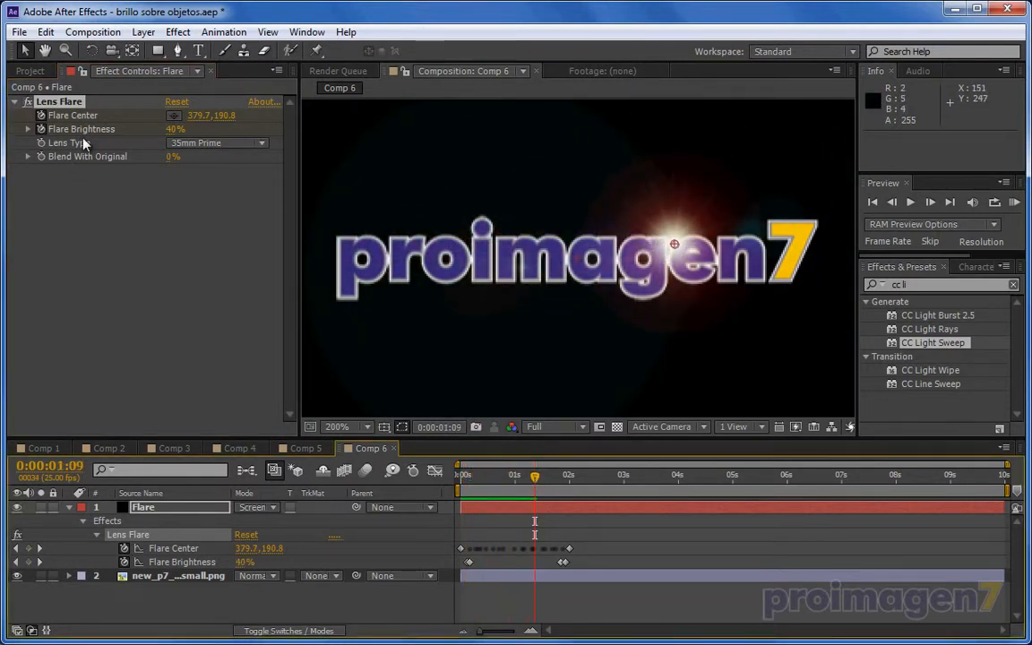
{"action": "left_click", "coordinate": [177, 32]}
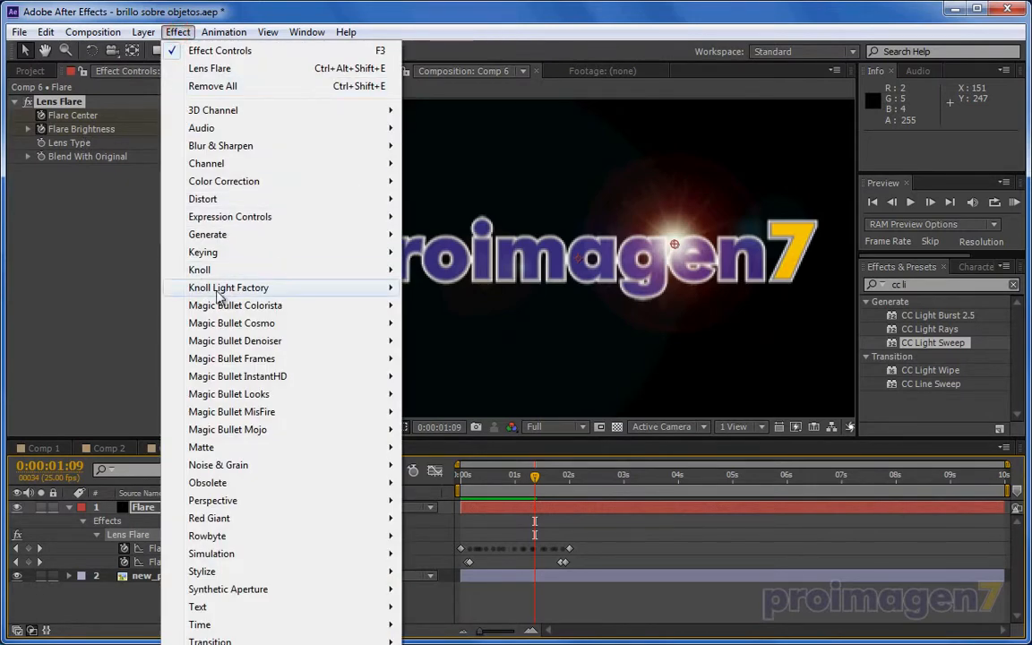
{"action": "mouse_move", "coordinate": [226, 292]}
{"action": "left_click", "coordinate": [101, 278]}
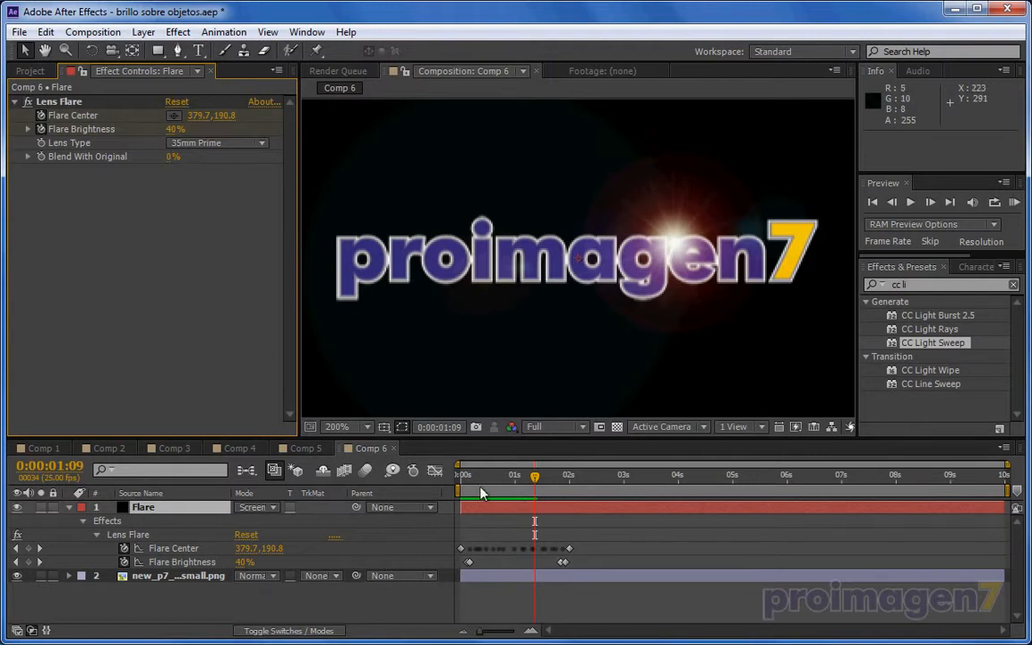
Preview the flare's motion along the logo up to 0:00:01:17 and collapse the Flare layer's properties.
{"action": "left_click_drag", "start_coordinate": [464, 484], "coordinate": [552, 506]}
{"action": "left_click", "coordinate": [69, 508]}
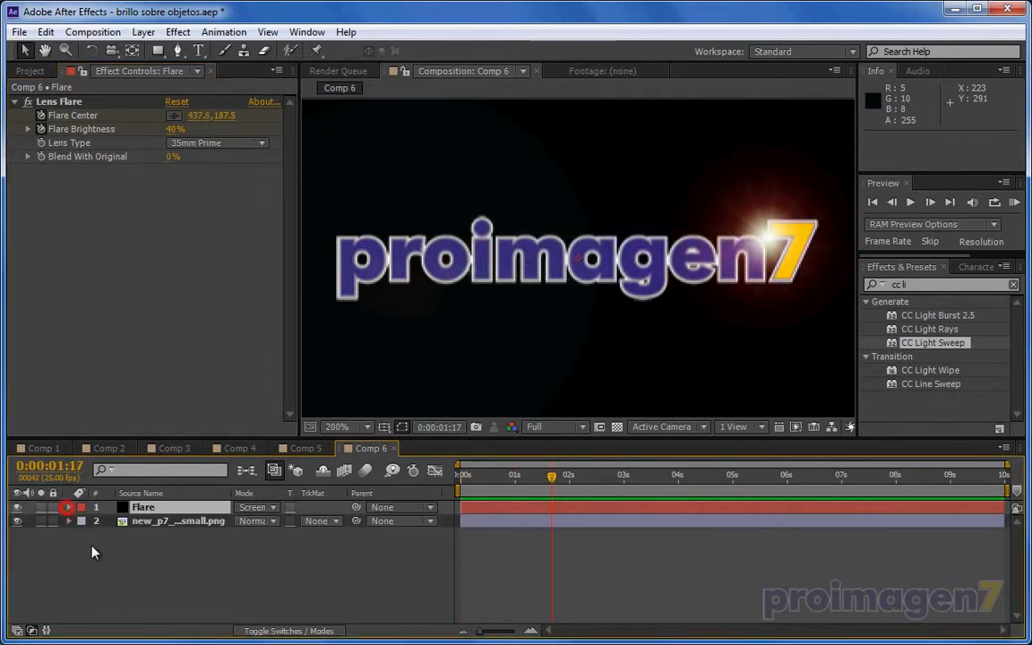
{"action": "left_click", "coordinate": [127, 586]}
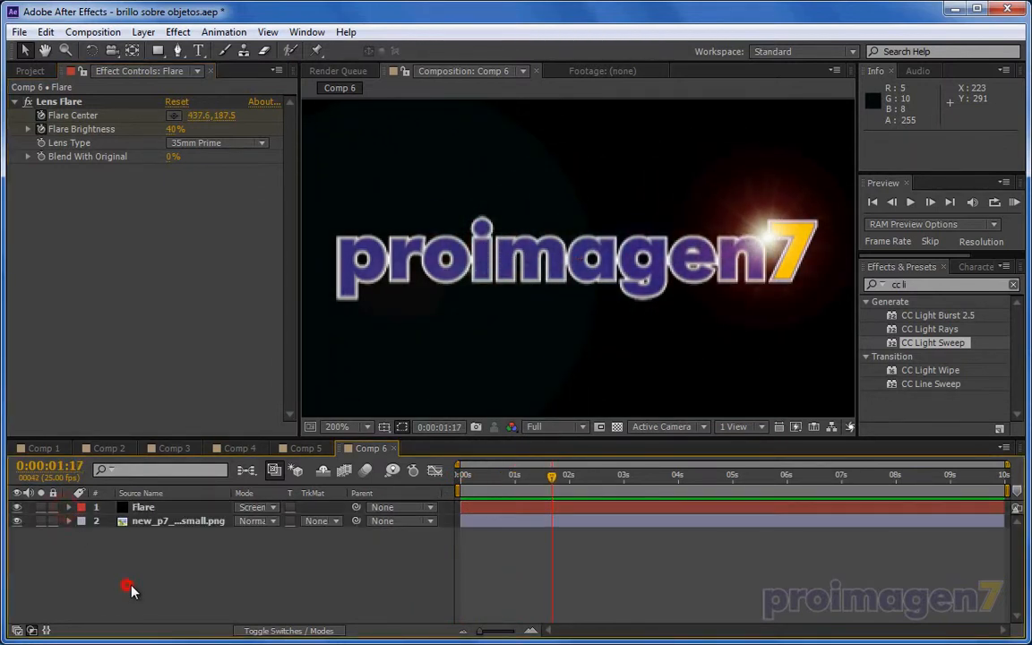
Create a new 640 × 400 px composition at 25 frames per second with a 10-second duration.
{"action": "left_click", "coordinate": [93, 33]}
{"action": "left_click", "coordinate": [112, 51]}
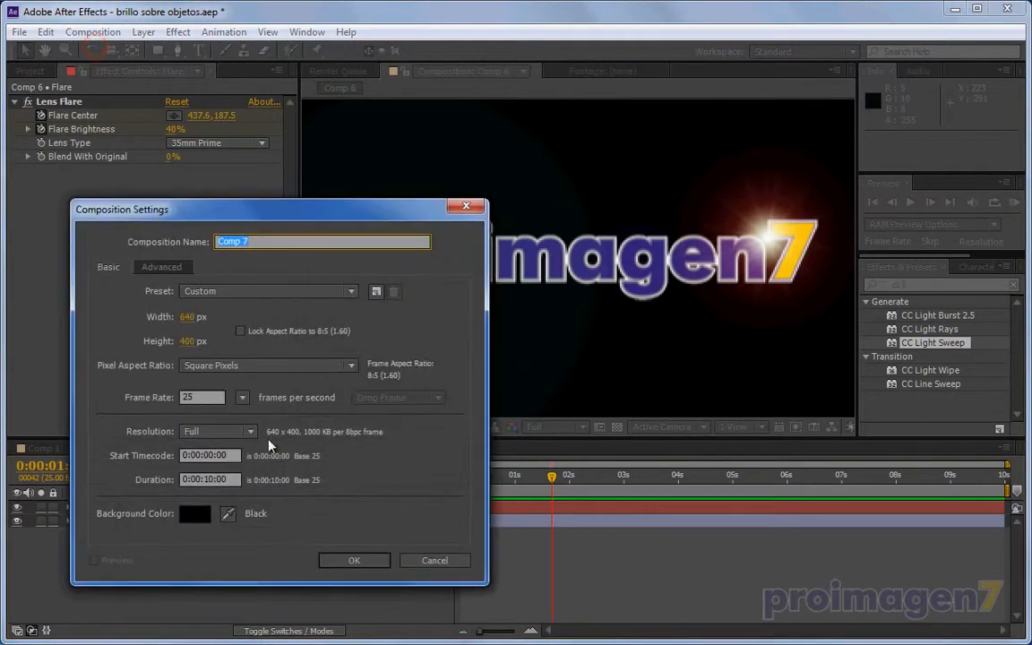
{"action": "left_click", "coordinate": [354, 561]}
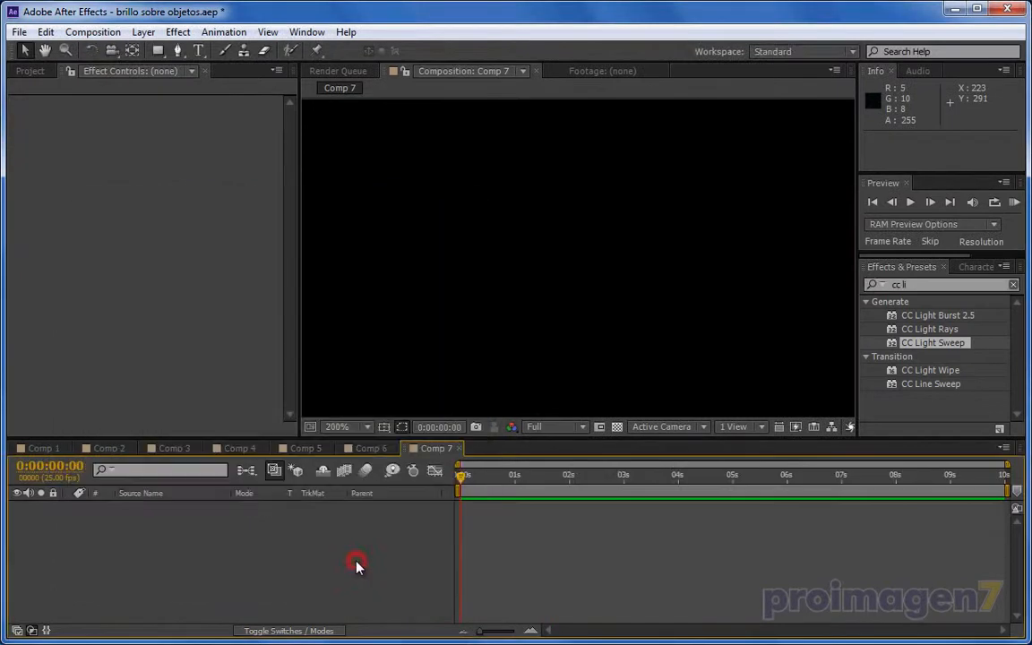
Add the text "TEXTO SEPARADO" and move it to about 308.5, 235.0 so it fits inside the frame.
{"action": "left_click", "coordinate": [199, 50]}
{"action": "left_click", "coordinate": [383, 289]}
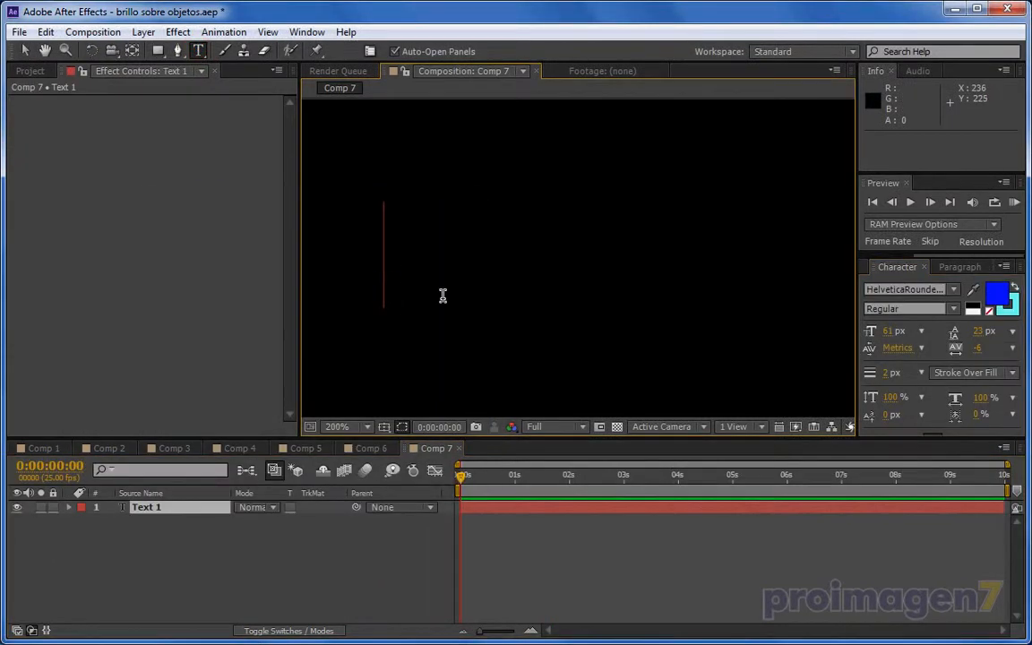
{"action": "type", "text": "TEXTO"}
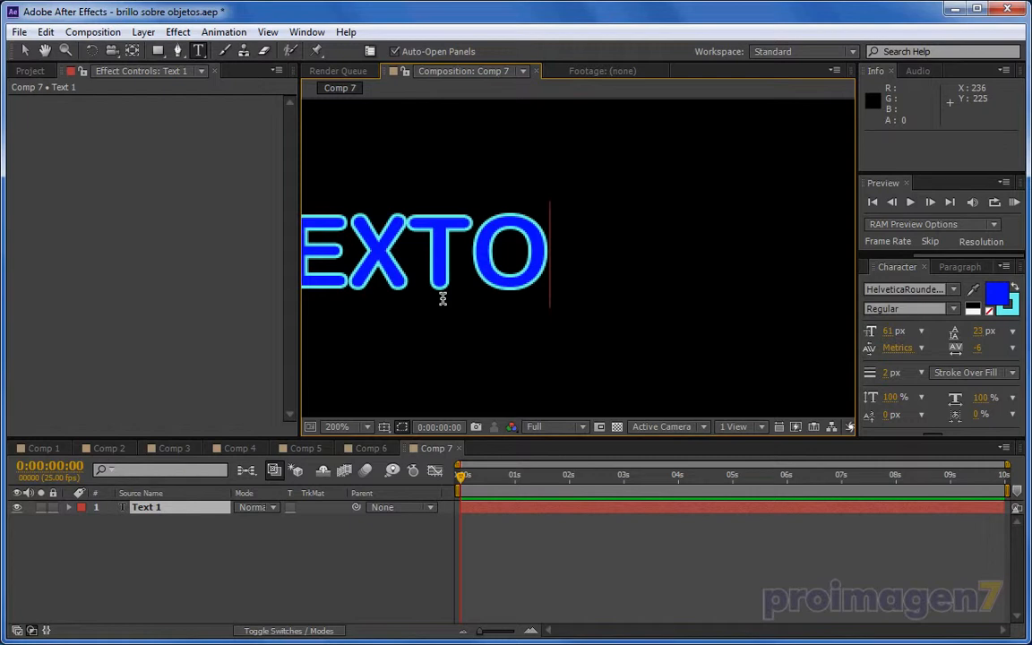
{"action": "type", "text": " SEPARADO"}
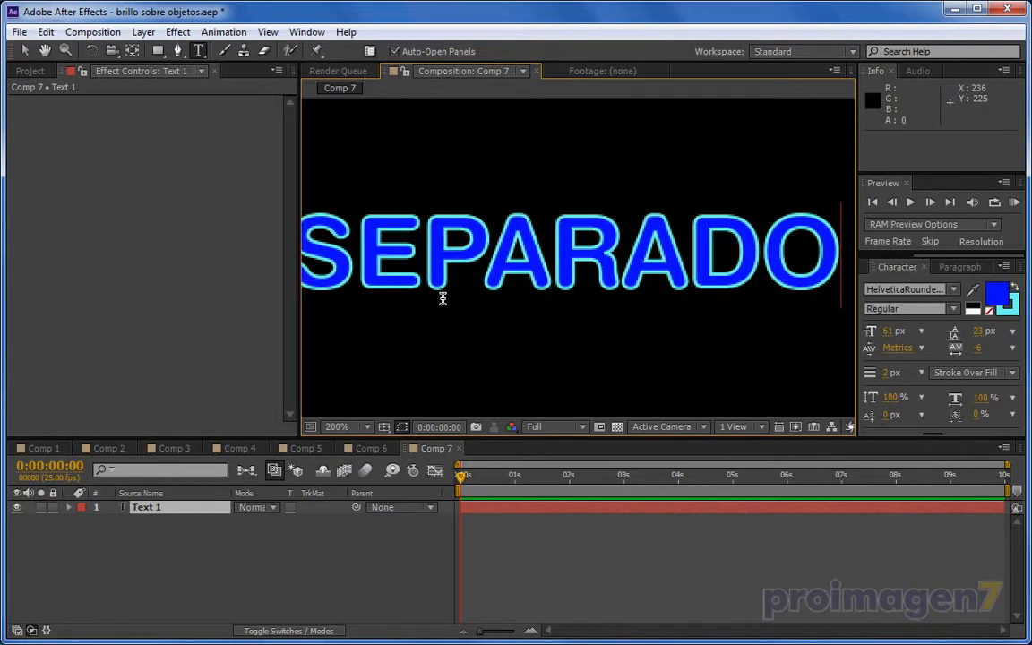
{"action": "left_click", "coordinate": [368, 432]}
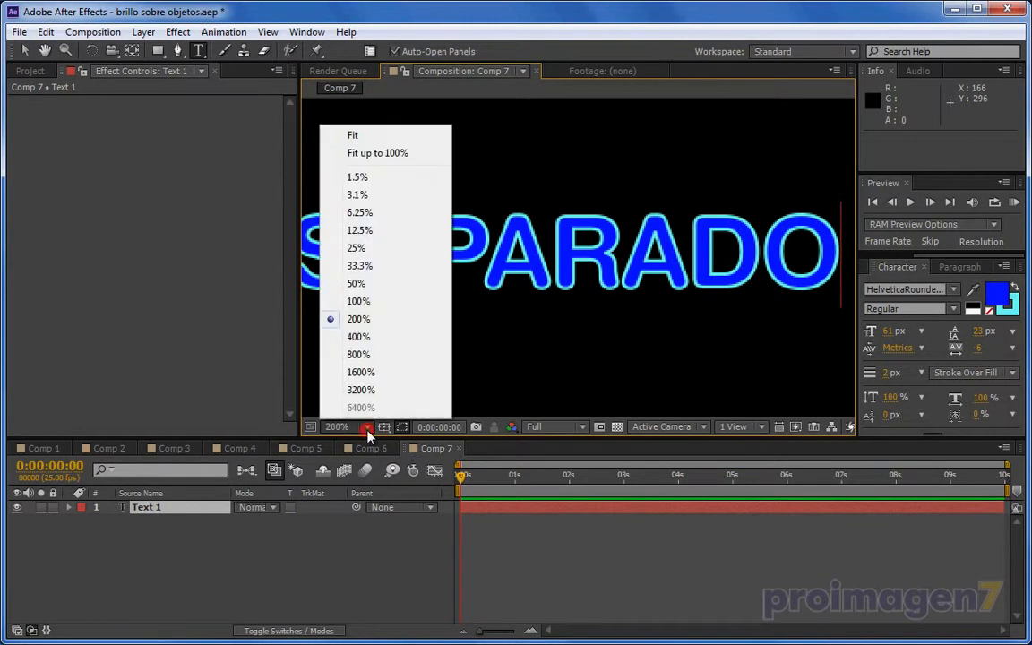
{"action": "left_click", "coordinate": [367, 303]}
{"action": "left_click", "coordinate": [25, 51]}
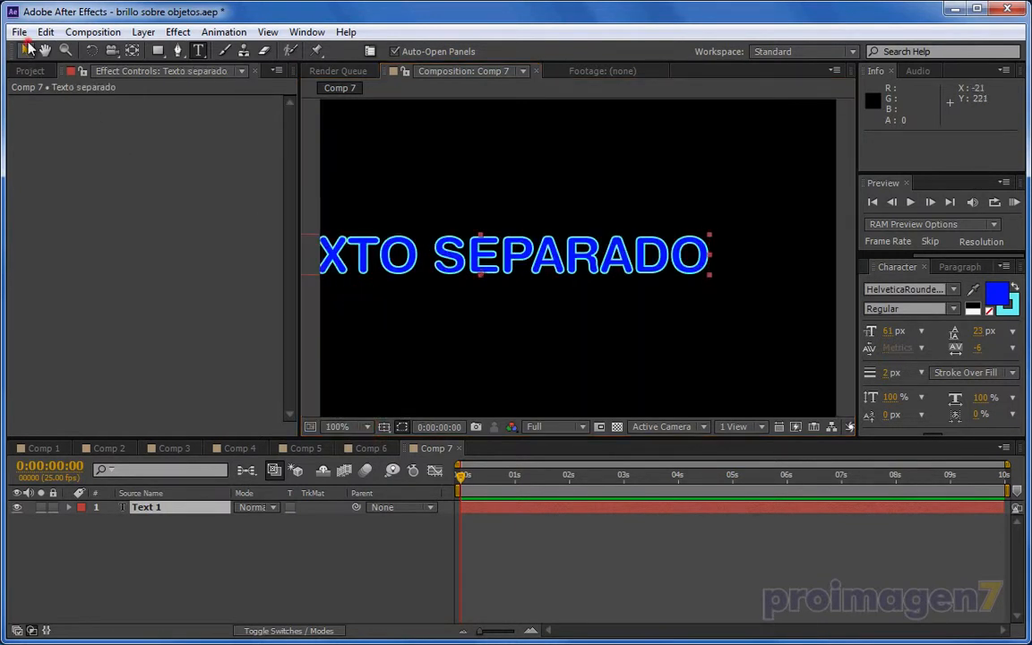
{"action": "left_click_drag", "start_coordinate": [475, 271], "coordinate": [572, 286]}
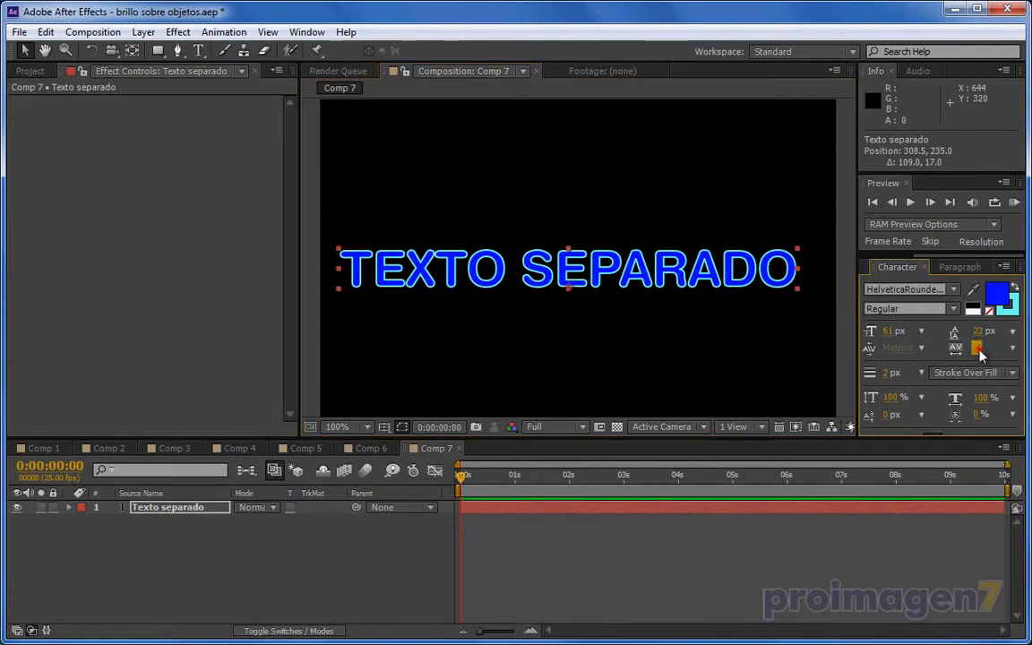
Set the text's tracking to 55 and font size to 56 px, and reposition it at about 319.5, 230.0.
{"action": "left_click_drag", "start_coordinate": [978, 348], "coordinate": [1031, 354]}
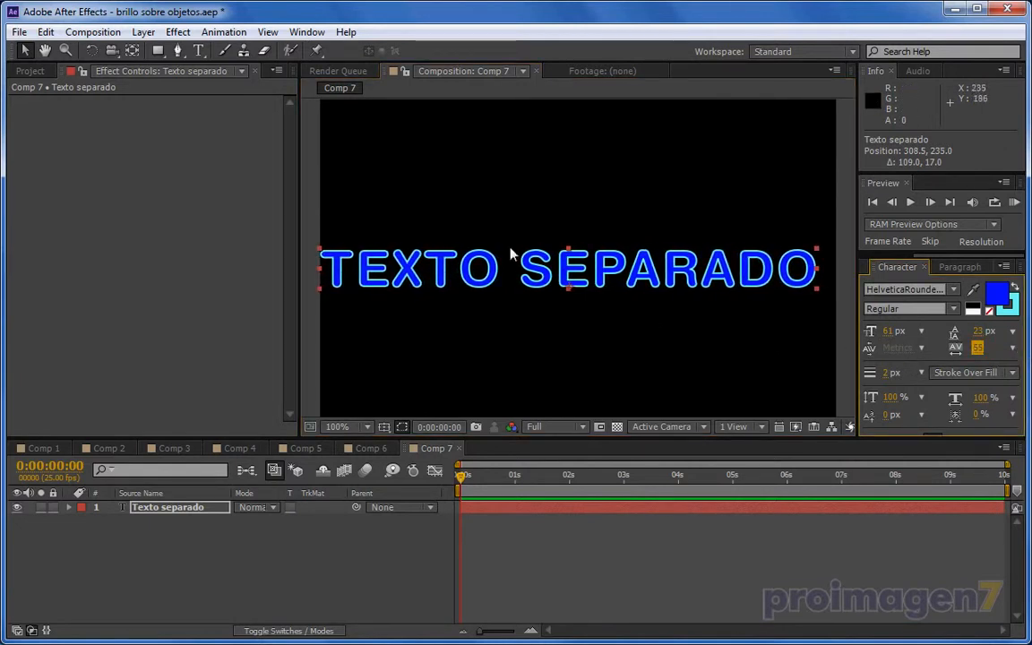
{"action": "left_click_drag", "start_coordinate": [511, 255], "coordinate": [525, 253]}
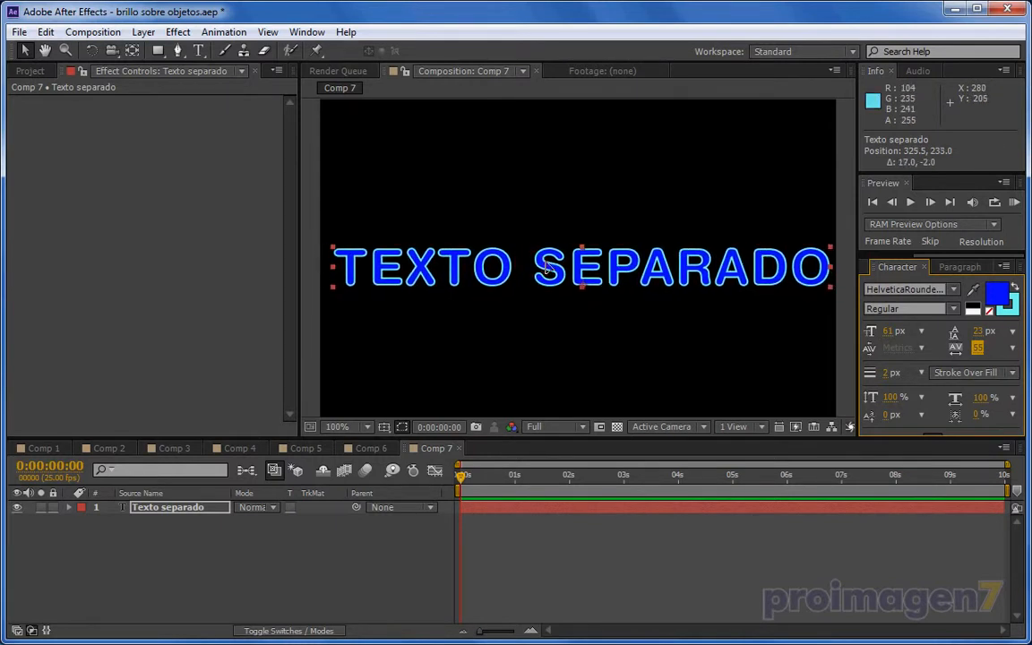
{"action": "left_click", "coordinate": [977, 332]}
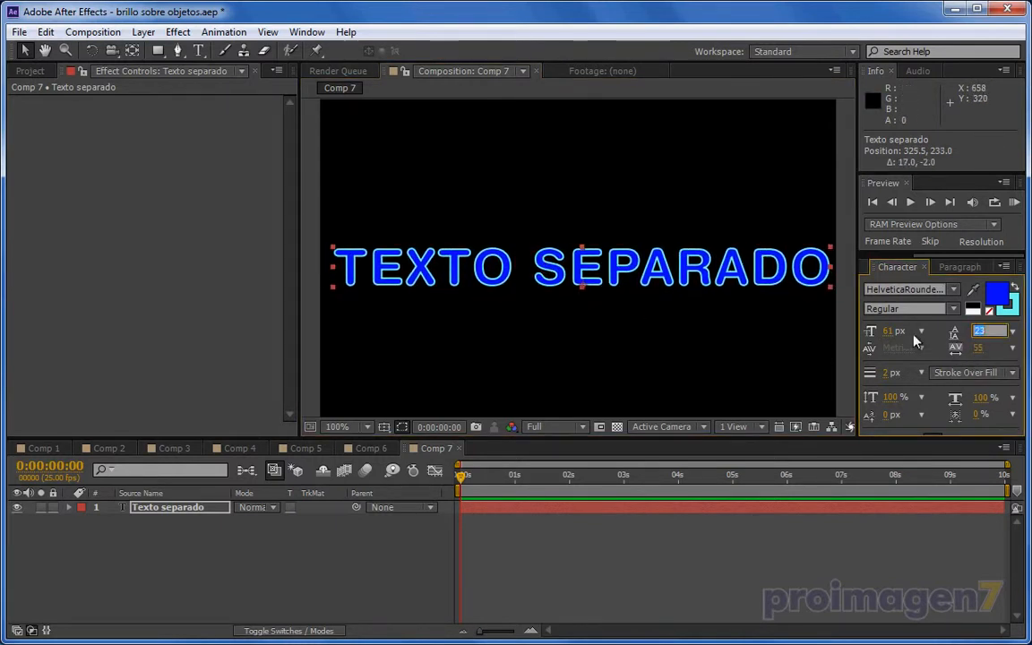
{"action": "left_click_drag", "start_coordinate": [889, 333], "coordinate": [886, 333]}
{"action": "left_click", "coordinate": [886, 333]}
{"action": "left_click_drag", "start_coordinate": [346, 258], "coordinate": [340, 256]}
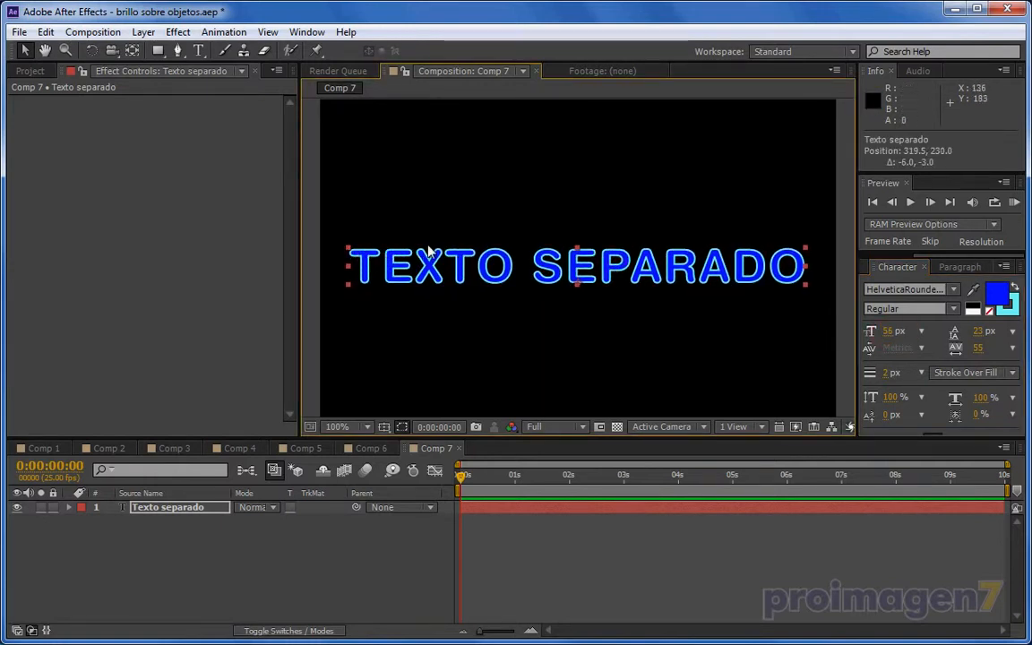
{"action": "left_click", "coordinate": [389, 574]}
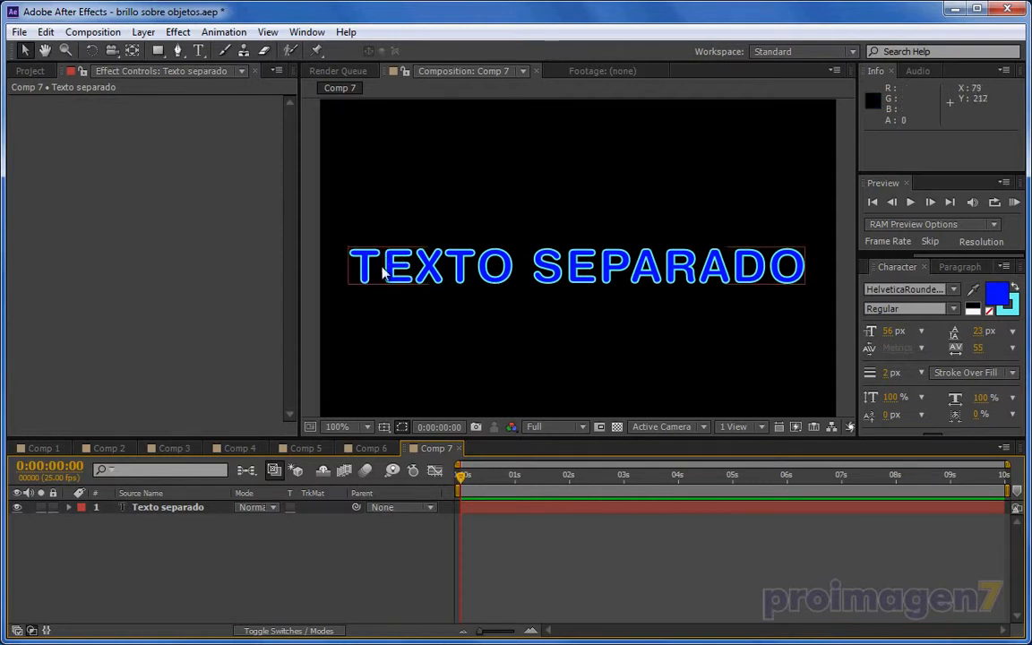
{"action": "left_click", "coordinate": [179, 510]}
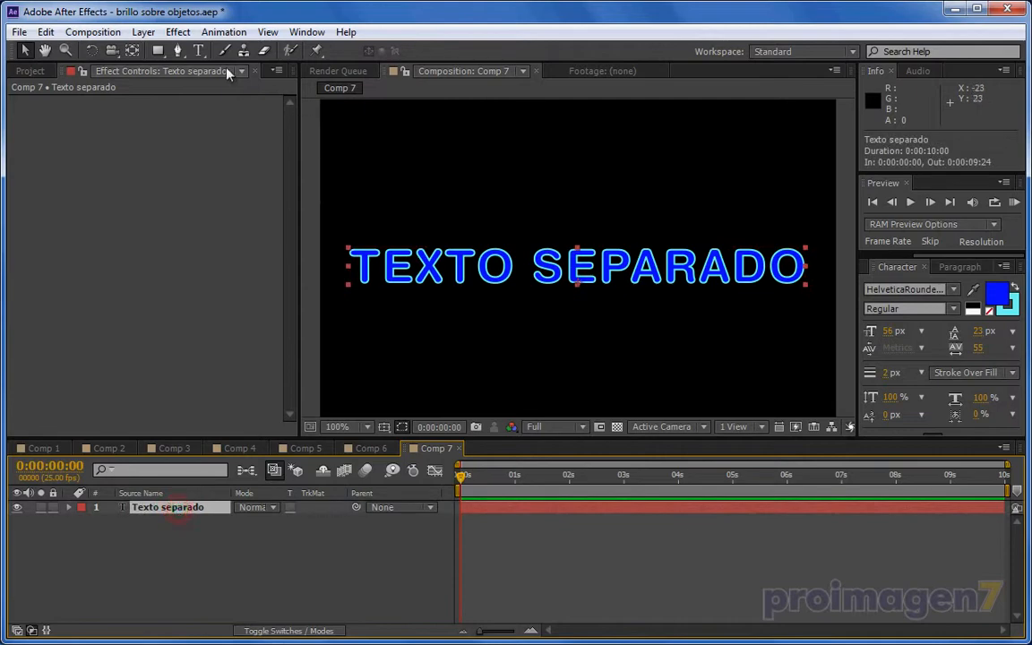
{"action": "left_click", "coordinate": [143, 32]}
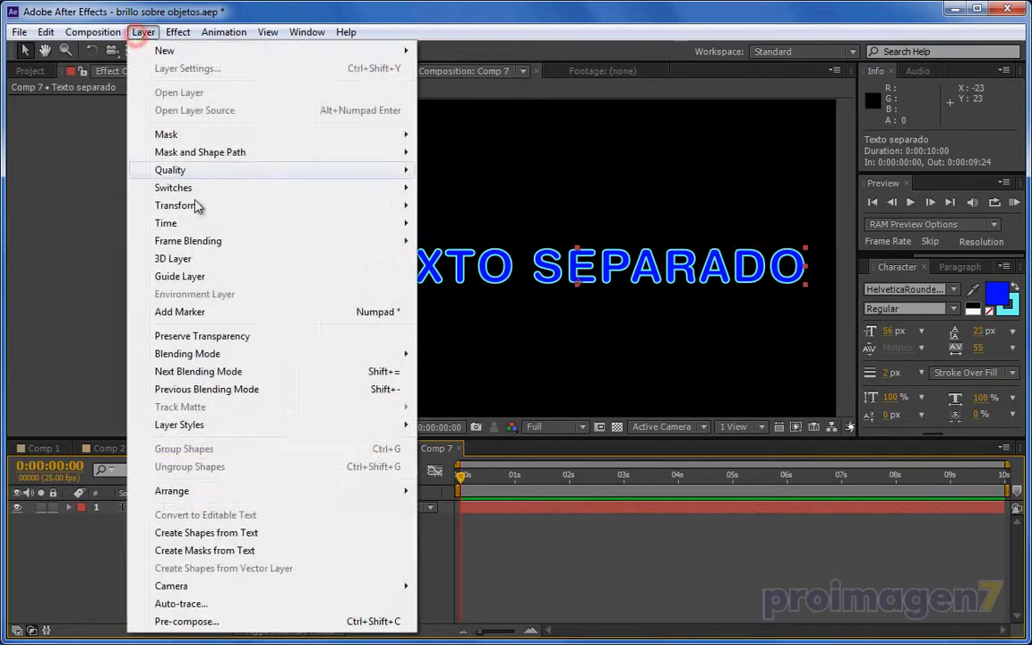
{"action": "left_click", "coordinate": [212, 604]}
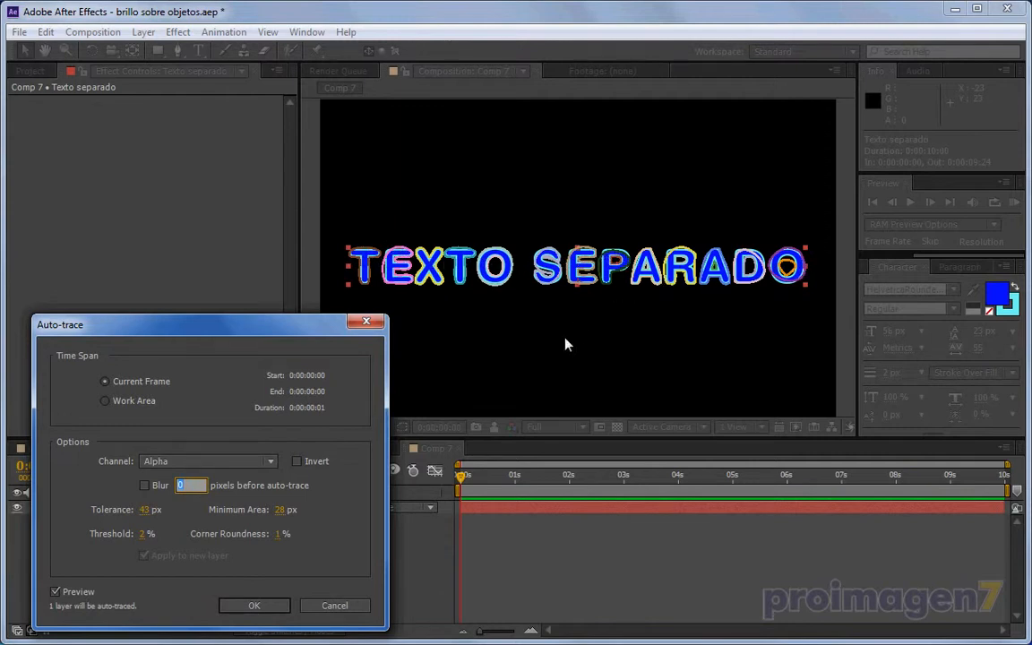
{"action": "left_click_drag", "start_coordinate": [143, 510], "coordinate": [103, 517]}
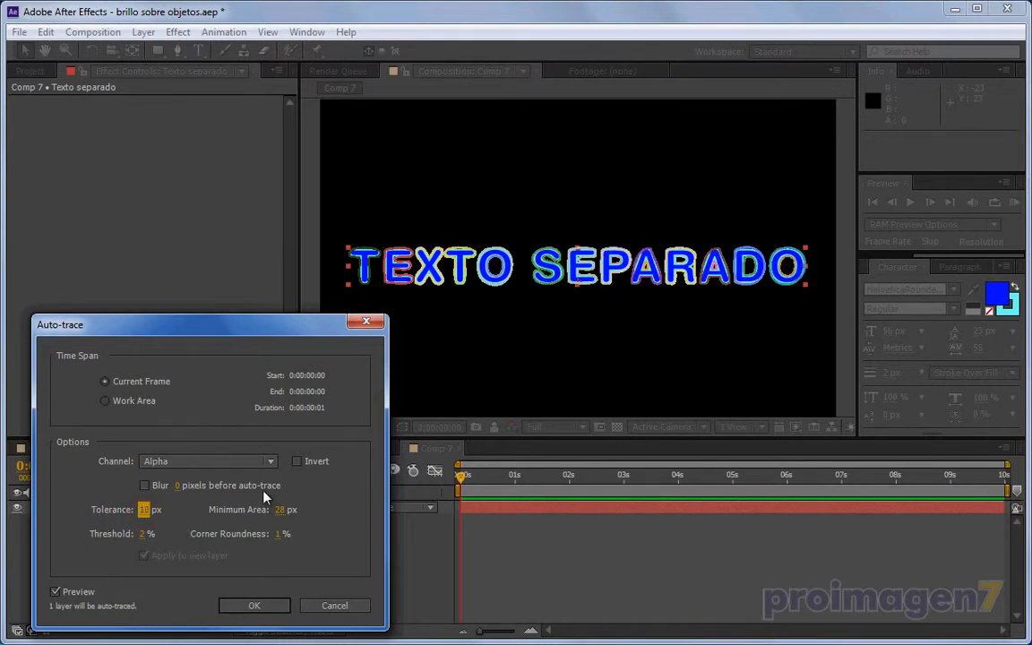
{"action": "left_click_drag", "start_coordinate": [279, 509], "coordinate": [262, 518]}
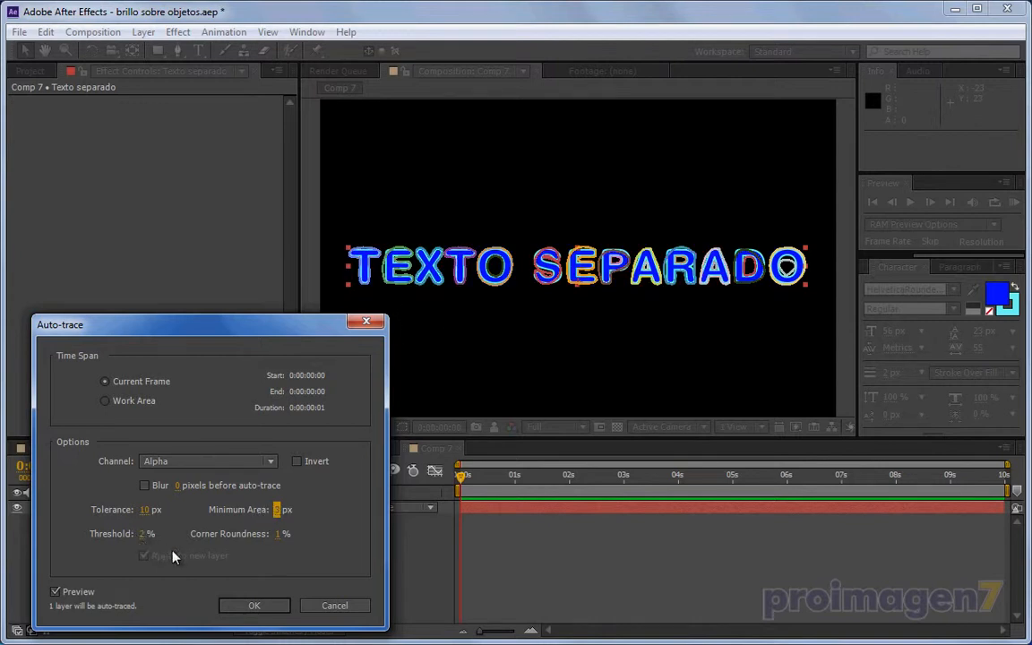
{"action": "left_click", "coordinate": [147, 509]}
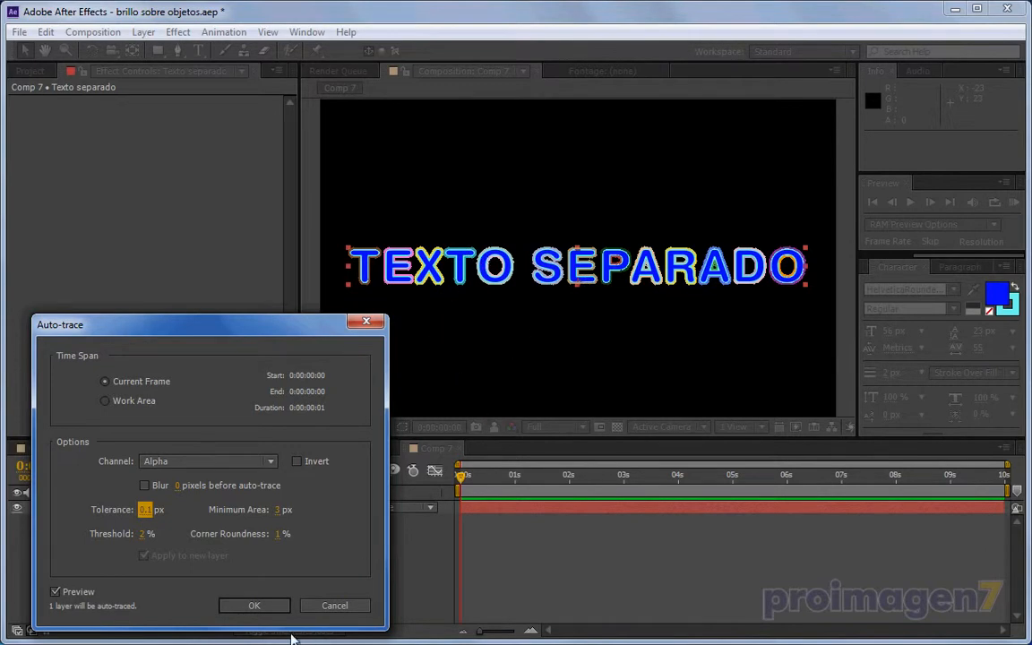
{"action": "left_click", "coordinate": [324, 606]}
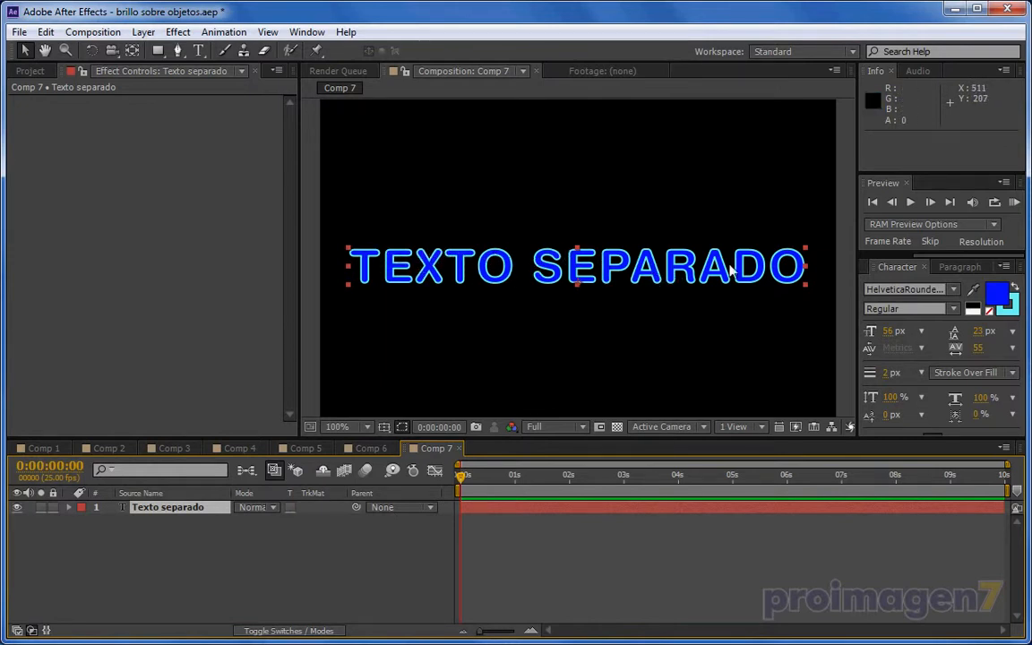
Apply the Fast Blur effect to the Texto separado layer.
{"action": "left_click", "coordinate": [168, 509]}
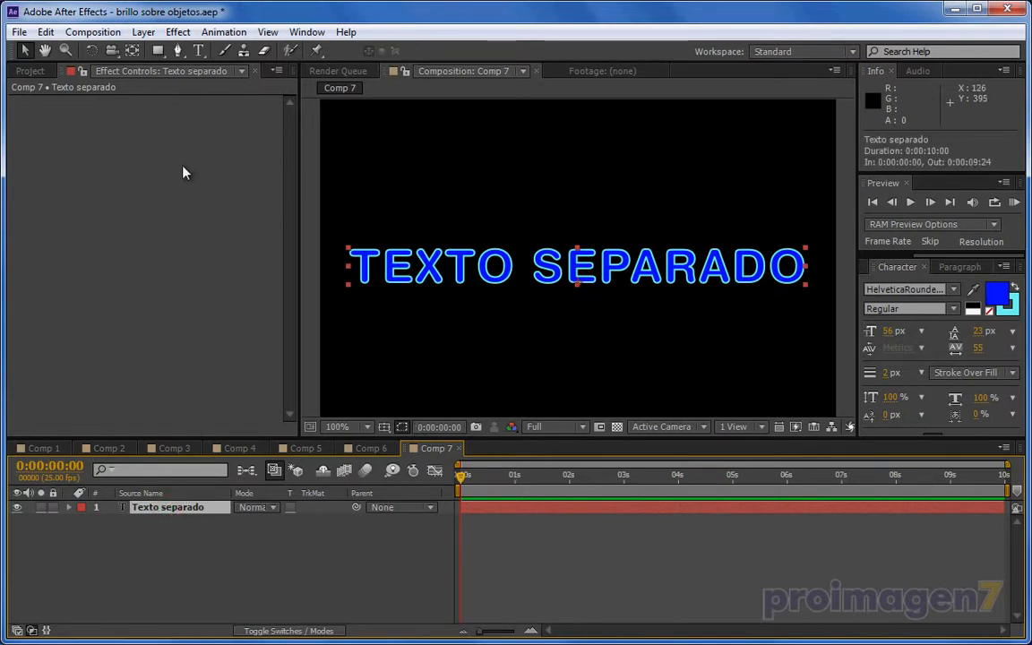
{"action": "left_click", "coordinate": [175, 33]}
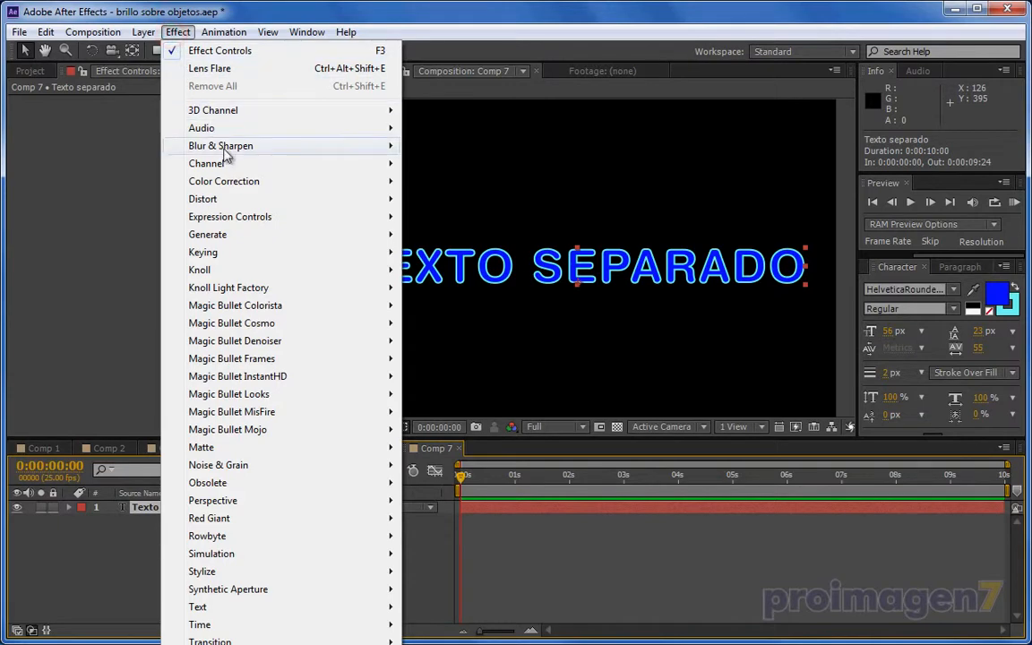
{"action": "mouse_move", "coordinate": [293, 151]}
{"action": "left_click", "coordinate": [448, 322]}
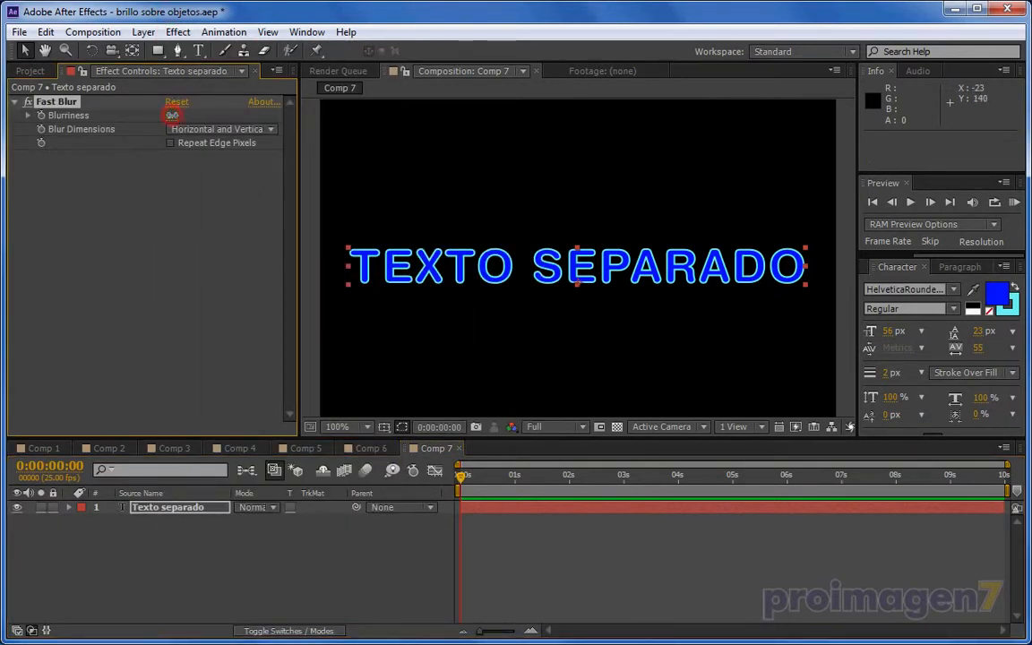
Set the Fast Blur blurriness to 13.0 and open Auto-trace for the Texto separado layer.
{"action": "mouse_move", "coordinate": [173, 115]}
{"action": "left_mouse_down"}
{"action": "mouse_move", "coordinate": [159, 114]}
{"action": "mouse_move", "coordinate": [177, 113]}
{"action": "left_mouse_up"}
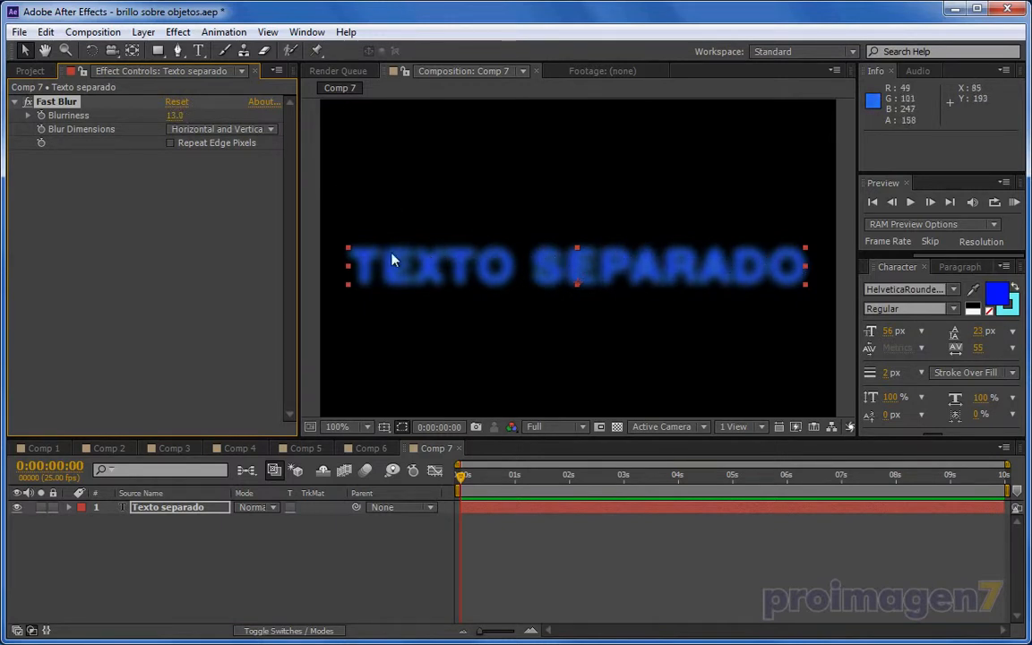
{"action": "left_click", "coordinate": [184, 513]}
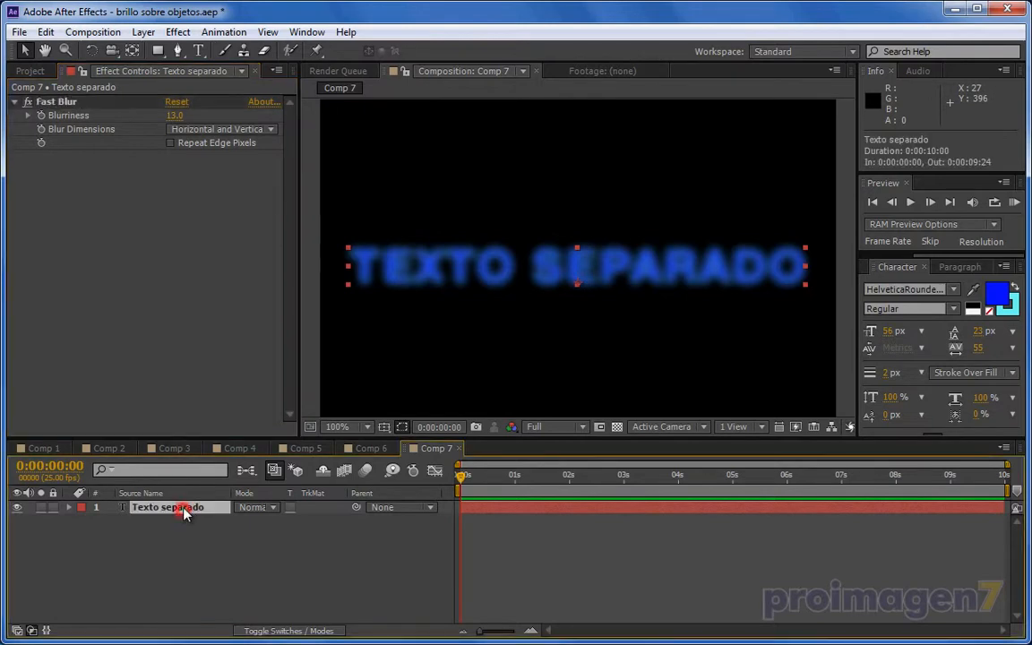
{"action": "left_click", "coordinate": [142, 33]}
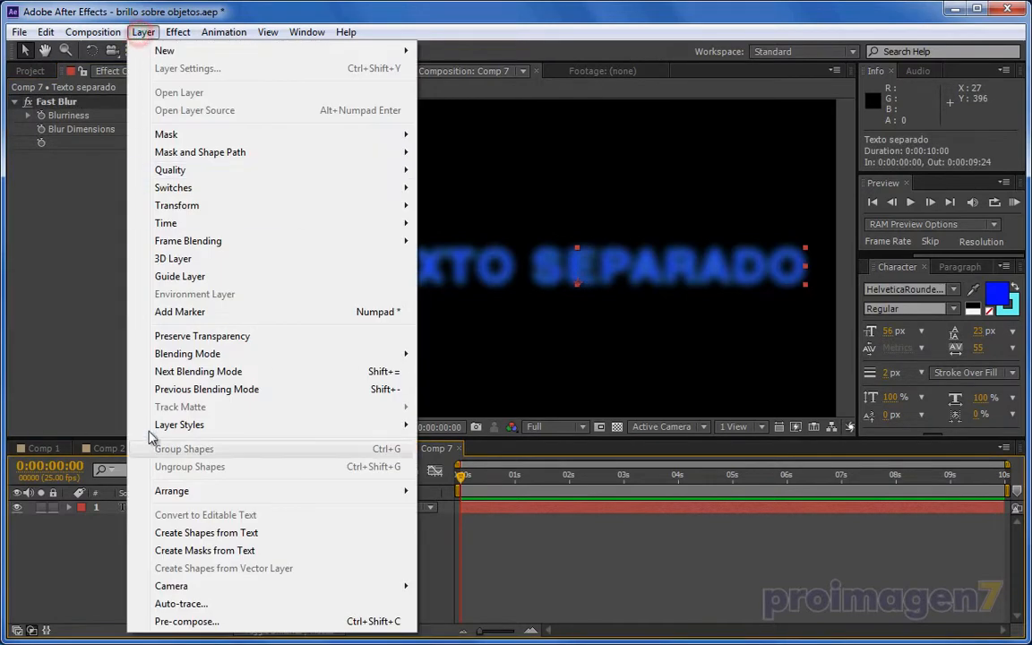
{"action": "left_click", "coordinate": [174, 604]}
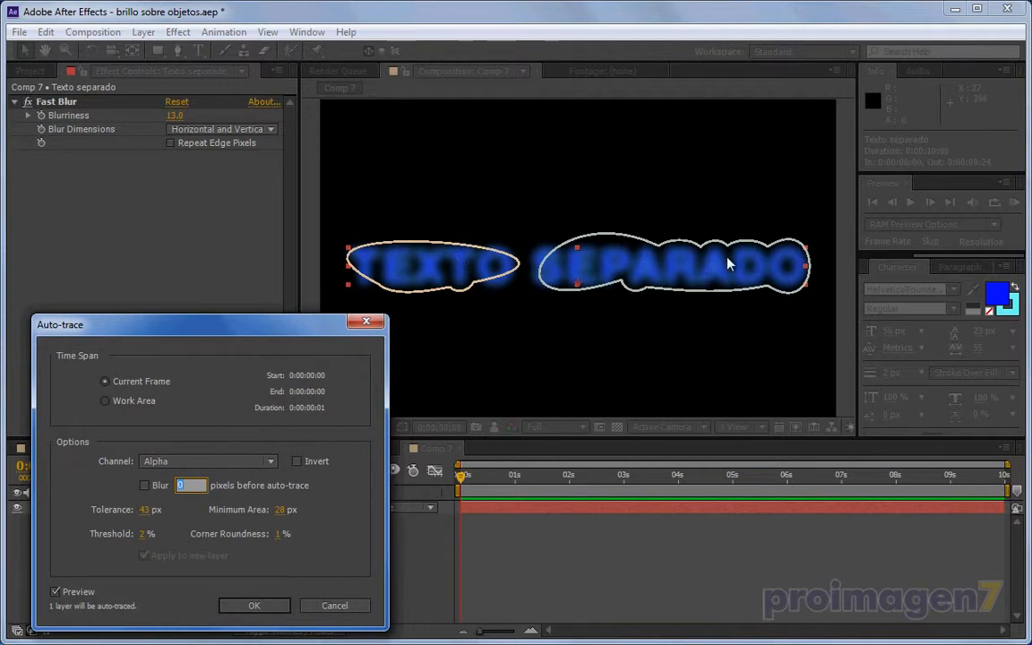
Set the Auto-trace tolerance to 0.1 px and the minimum area to 0 px.
{"action": "left_click", "coordinate": [145, 510]}
{"action": "type", "text": "17"}
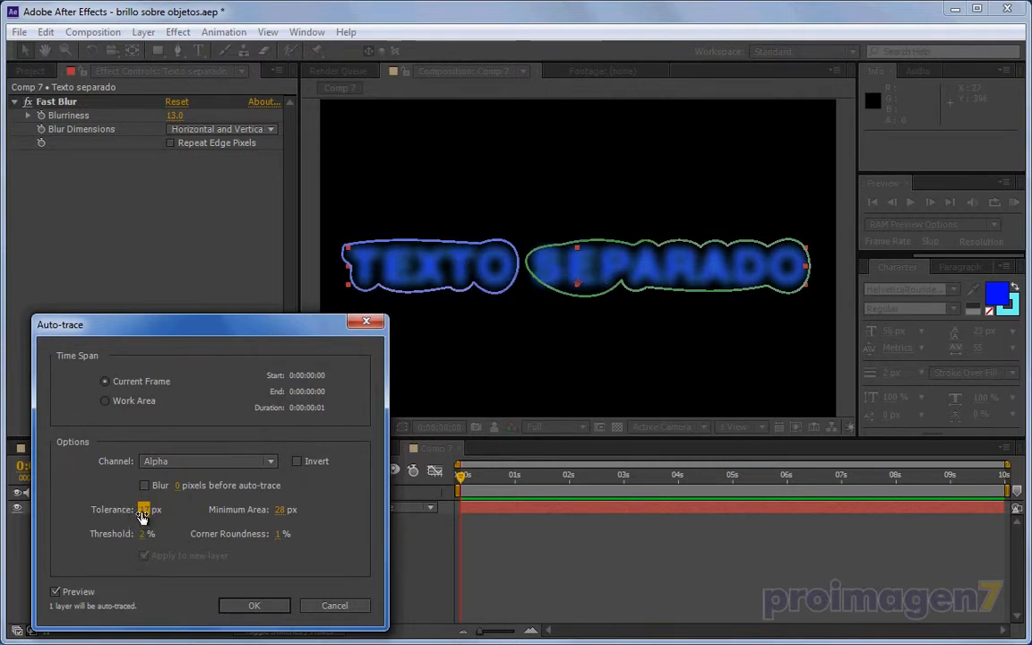
{"action": "mouse_move", "coordinate": [142, 515]}
{"action": "left_mouse_down"}
{"action": "mouse_move", "coordinate": [104, 512]}
{"action": "mouse_move", "coordinate": [93, 525]}
{"action": "left_mouse_up"}
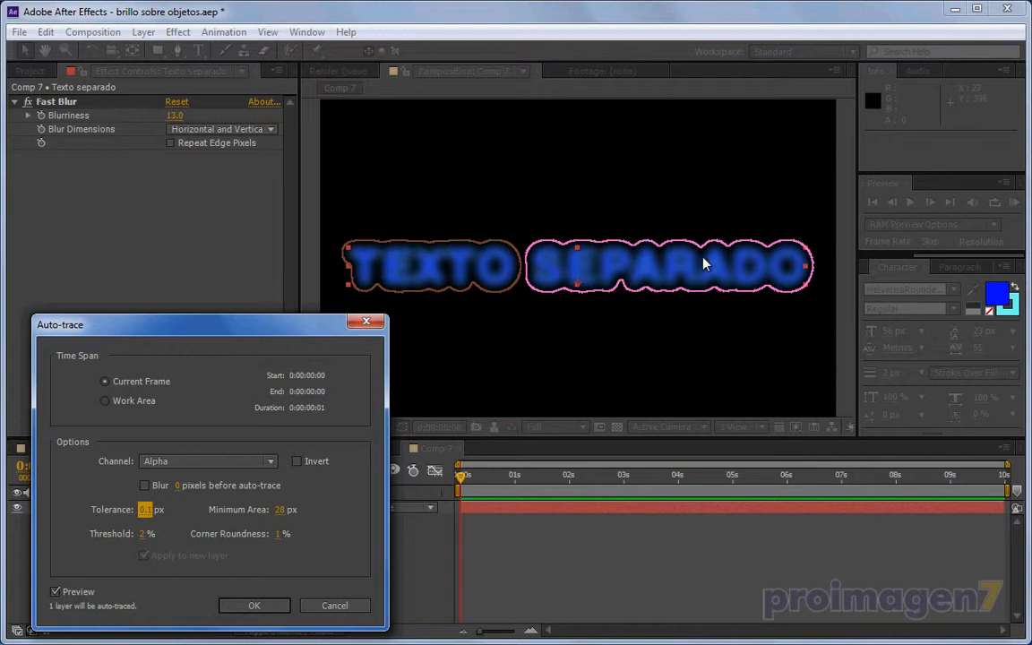
{"action": "left_click", "coordinate": [280, 508]}
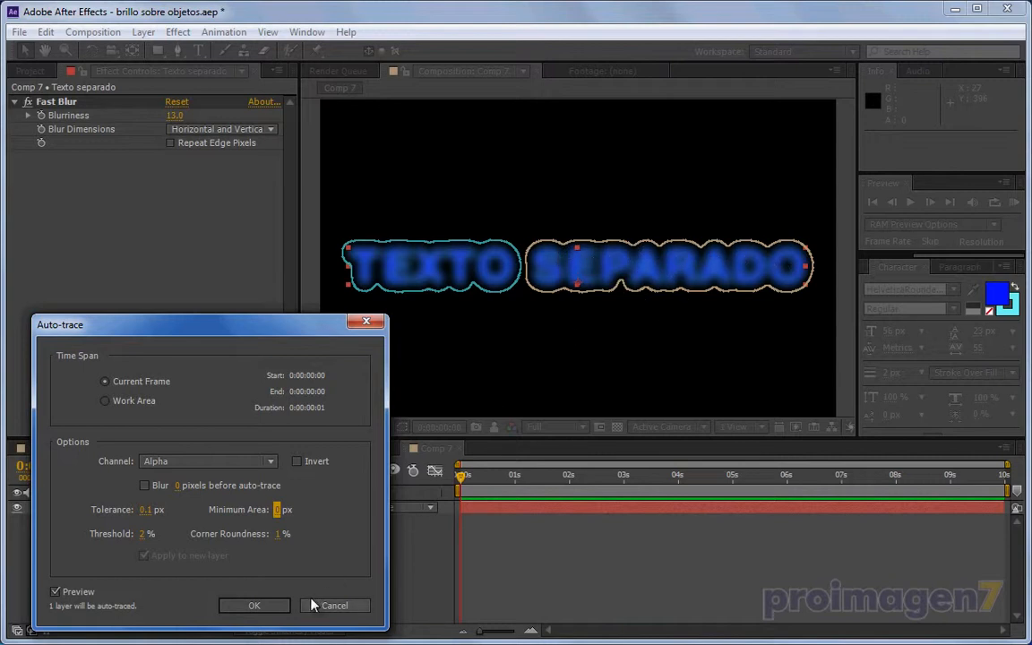
Set the Auto-trace threshold to 27% and apply the trace to a new layer.
{"action": "left_click", "coordinate": [144, 534]}
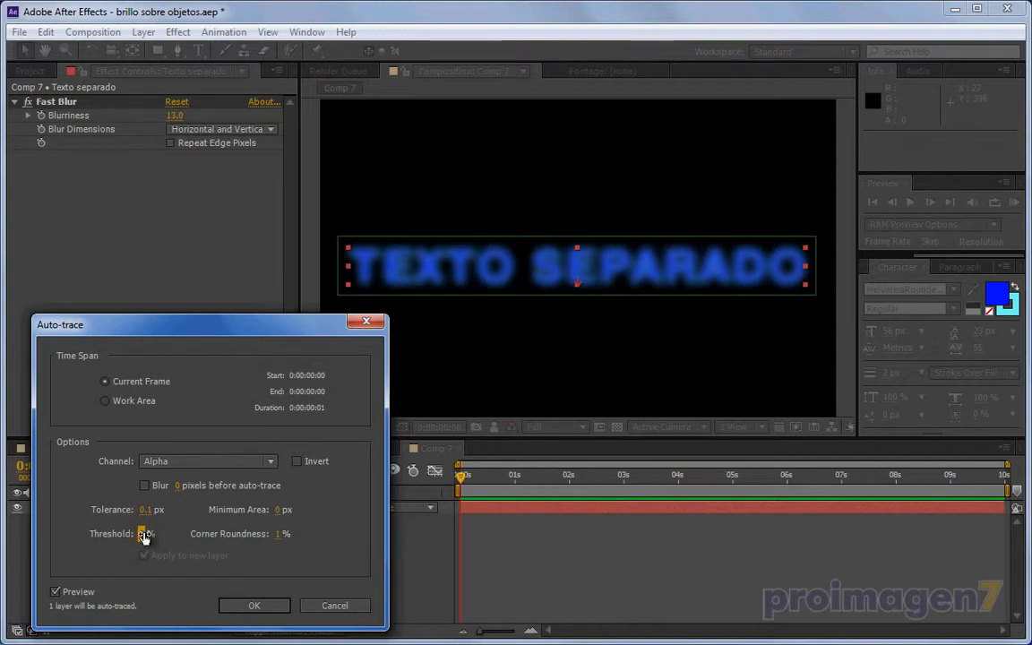
{"action": "left_click", "coordinate": [143, 534]}
{"action": "type", "text": "1"}
{"action": "left_click", "coordinate": [175, 572]}
{"action": "mouse_move", "coordinate": [143, 534]}
{"action": "left_mouse_down"}
{"action": "mouse_move", "coordinate": [179, 539]}
{"action": "mouse_move", "coordinate": [126, 543]}
{"action": "left_mouse_up"}
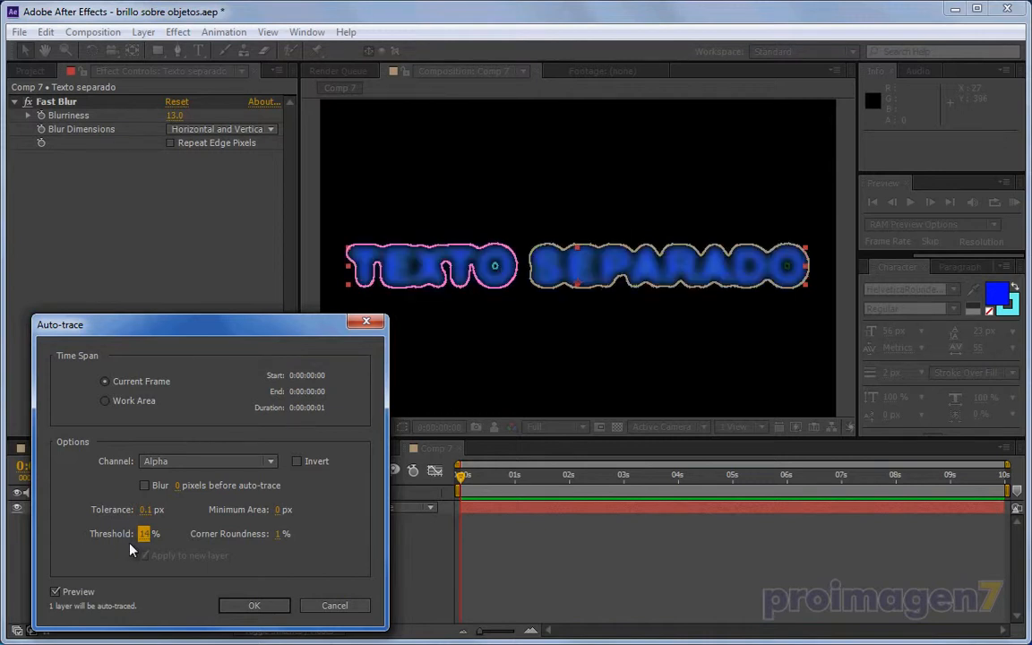
{"action": "left_click", "coordinate": [146, 536]}
{"action": "type", "text": "18"}
{"action": "key", "text": "Return"}
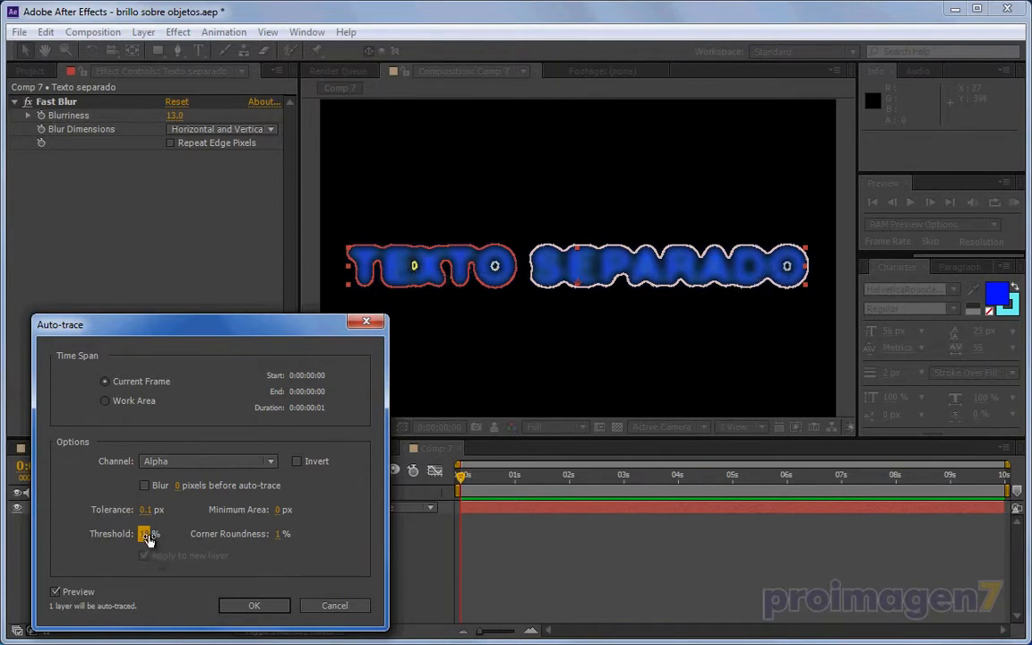
{"action": "mouse_move", "coordinate": [150, 538]}
{"action": "left_mouse_down"}
{"action": "mouse_move", "coordinate": [142, 534]}
{"action": "mouse_move", "coordinate": [156, 543]}
{"action": "left_mouse_up"}
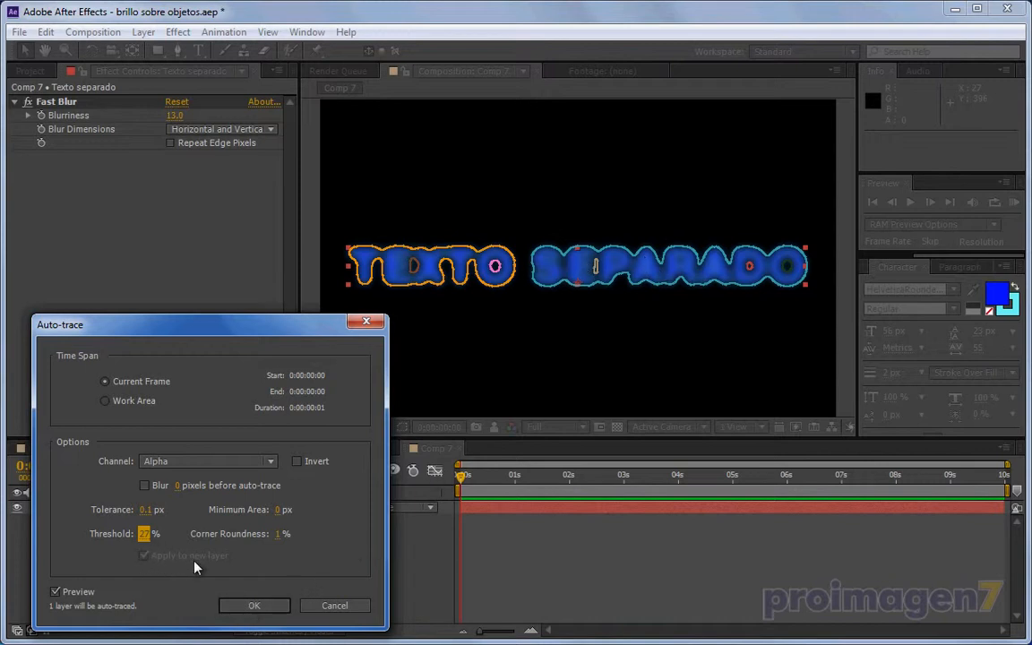
{"action": "left_click", "coordinate": [253, 607]}
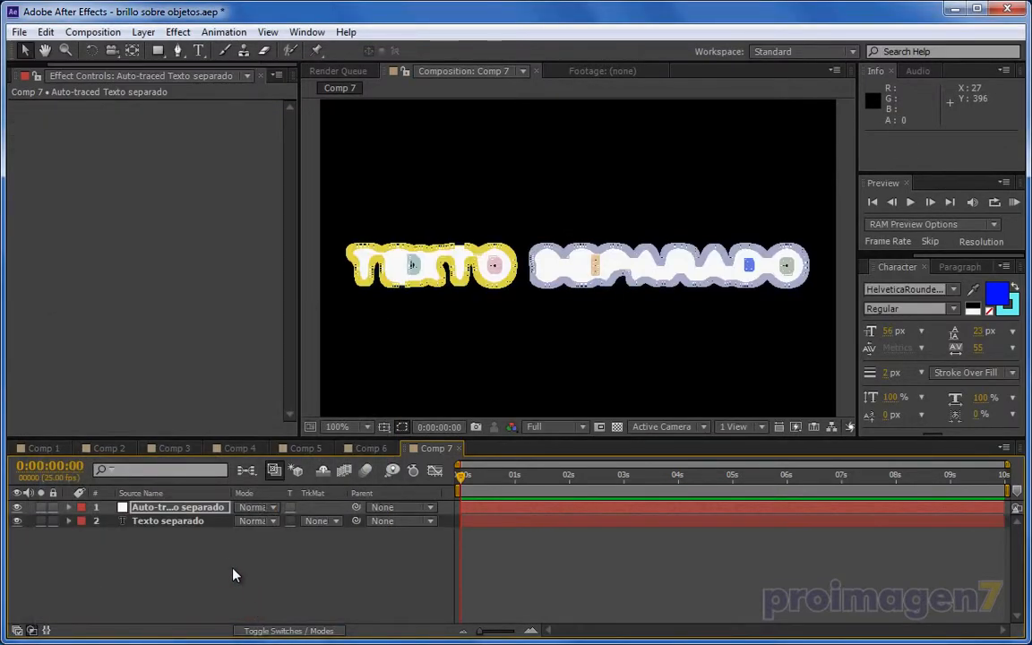
Reveal the auto-traced layer's masks and delete the inner shapes of TEXTO, Mask 2 and Mask 3.
{"action": "left_click", "coordinate": [170, 507]}
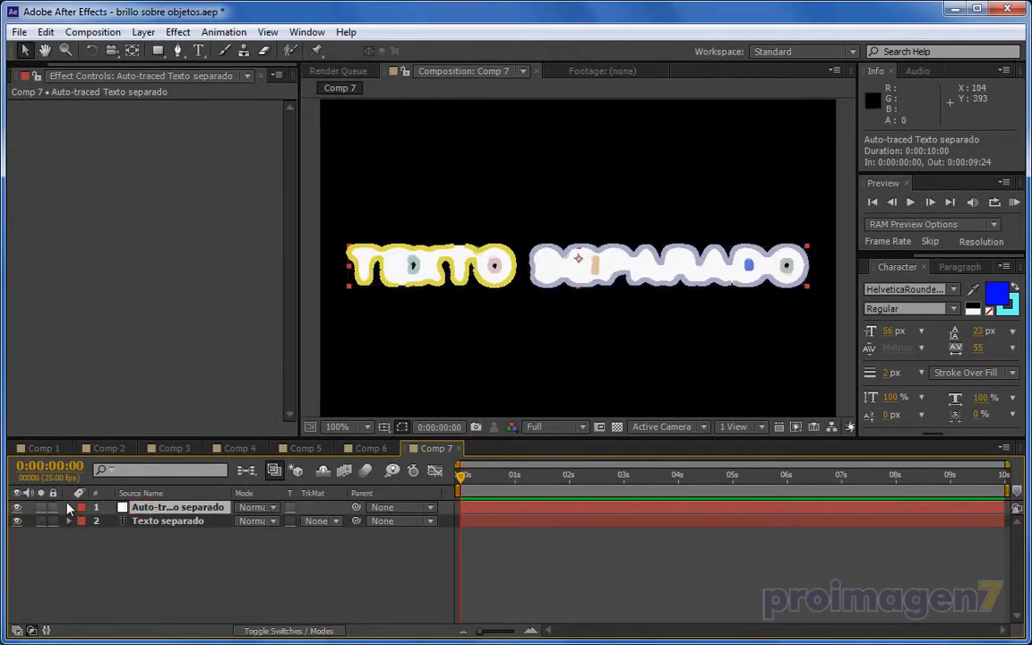
{"action": "key", "text": "m"}
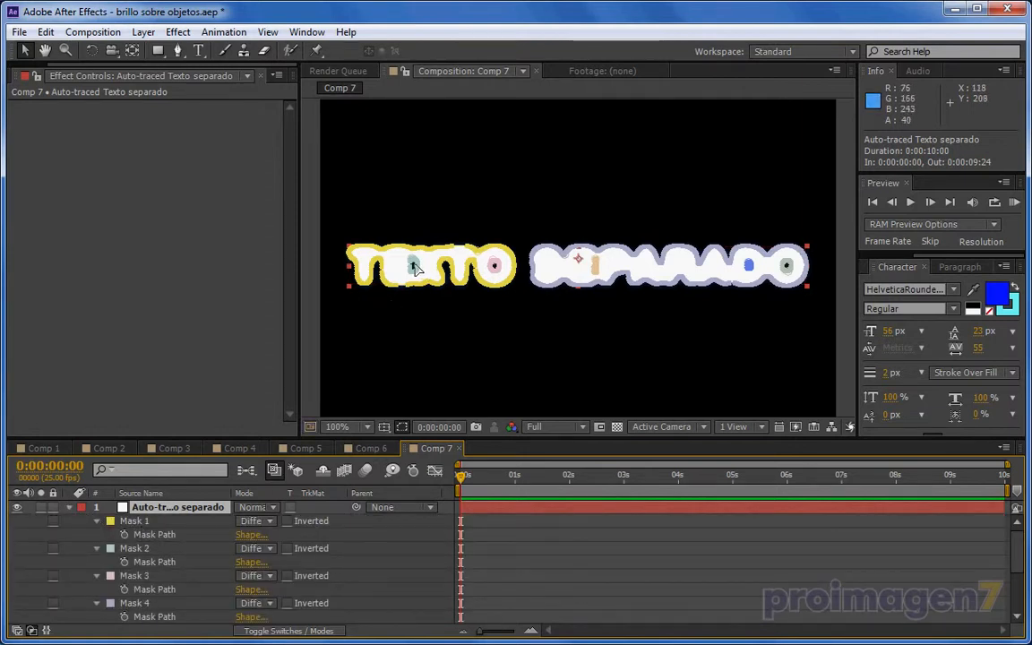
{"action": "left_click", "coordinate": [441, 324]}
{"action": "left_click", "coordinate": [392, 270]}
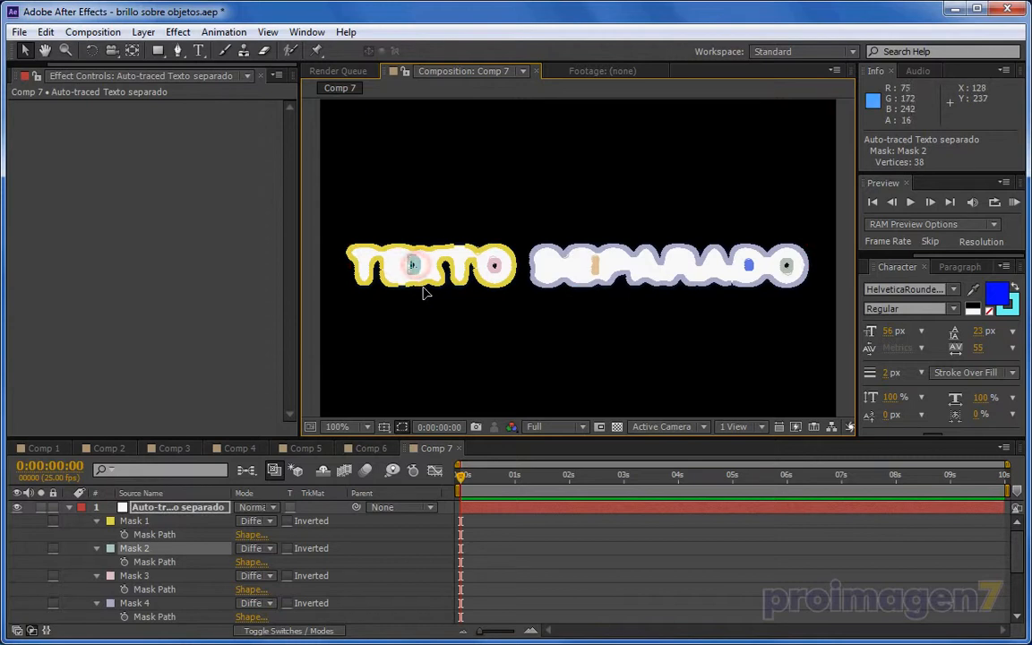
{"action": "left_click", "coordinate": [137, 559]}
{"action": "left_click", "coordinate": [139, 549]}
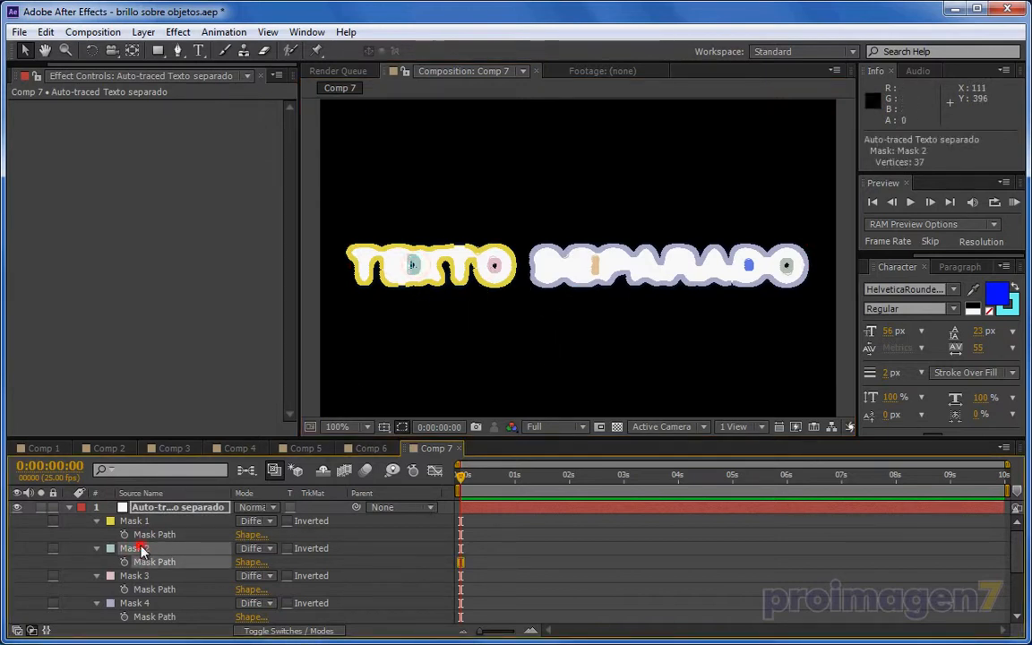
{"action": "key", "text": "Delete"}
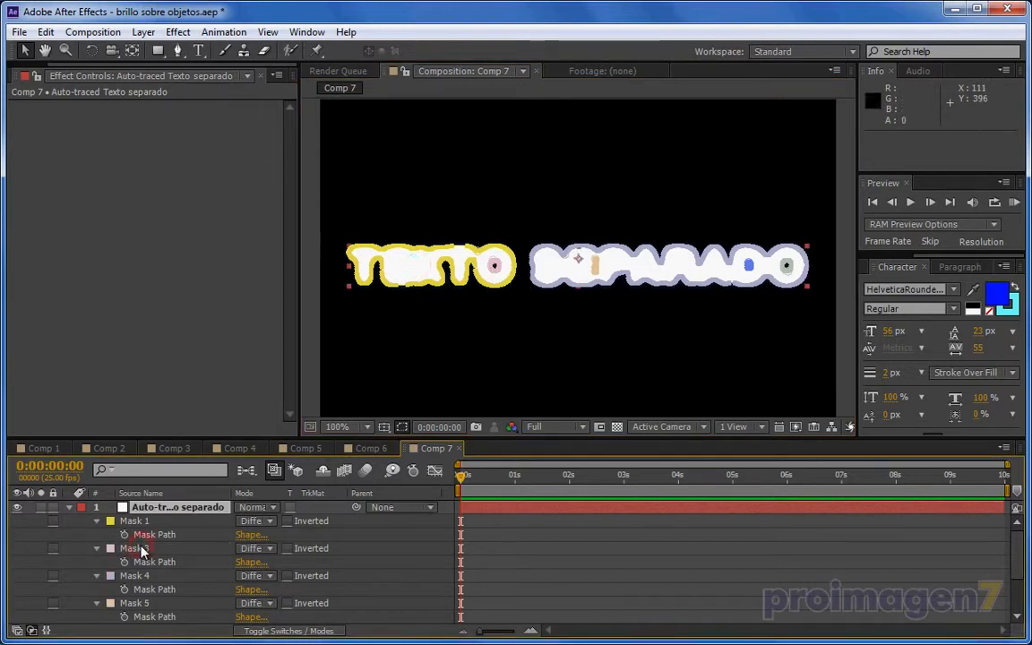
{"action": "left_click", "coordinate": [494, 266]}
{"action": "left_click", "coordinate": [139, 548]}
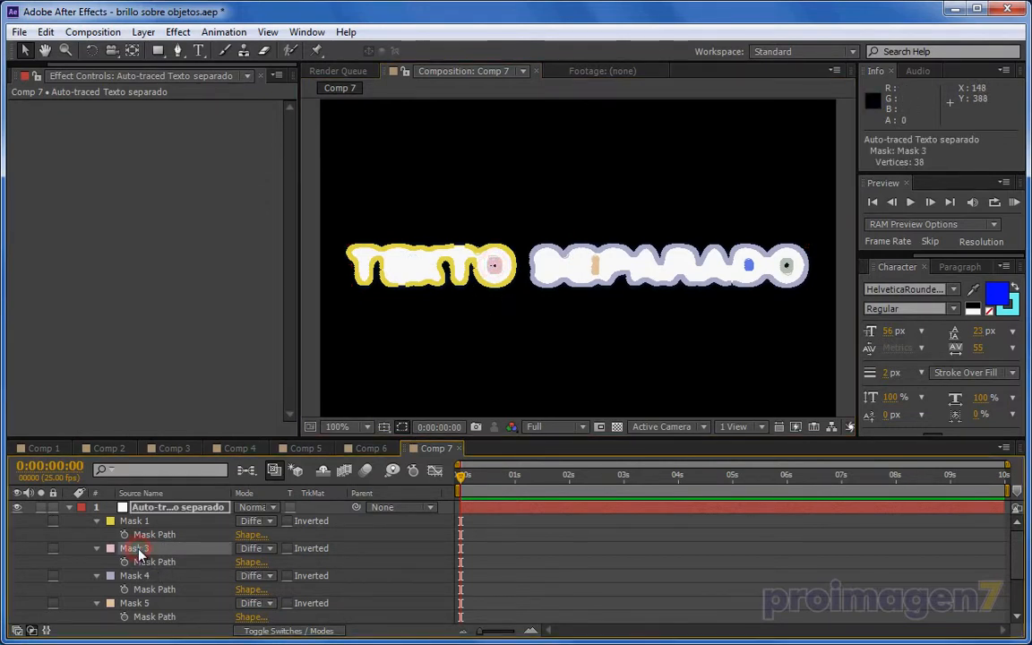
{"action": "key", "text": "Delete"}
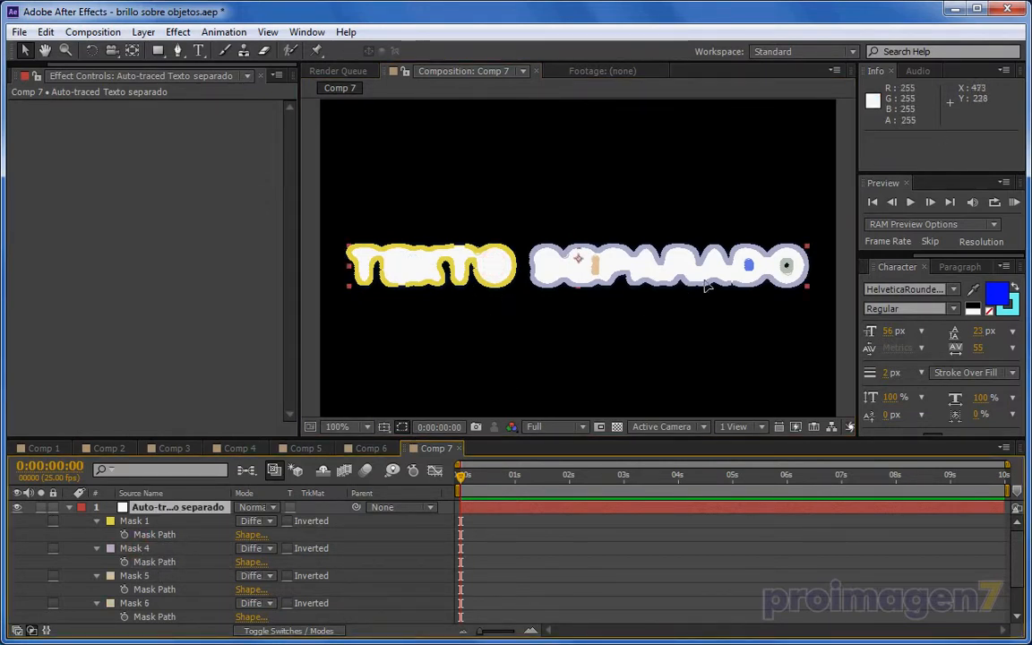
Delete the inner shapes of SEPARADO, Mask 7, Mask 6 and Mask 5, from the auto-traced layer.
{"action": "left_click", "coordinate": [749, 267]}
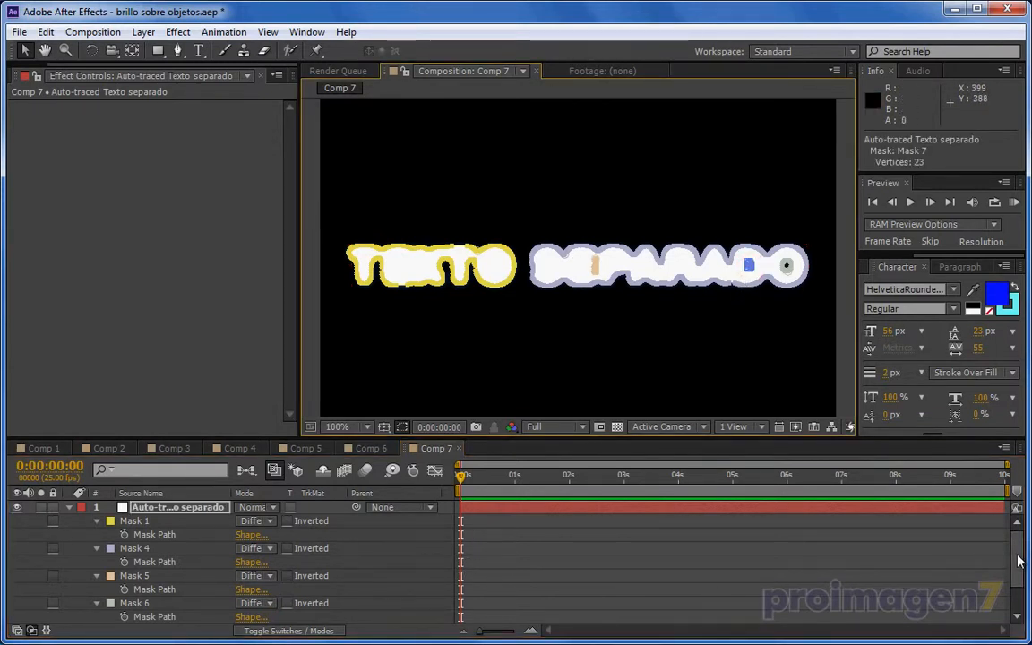
{"action": "scroll", "coordinate": [966, 573], "scroll_direction": "down", "scroll_amount": 2}
{"action": "key", "text": "Delete"}
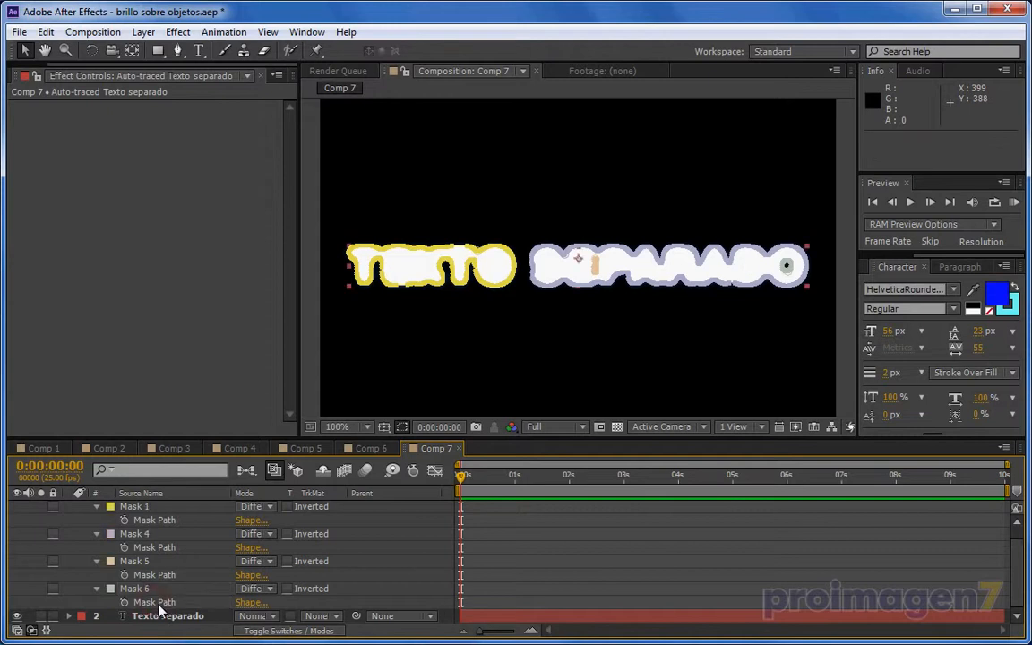
{"action": "left_click", "coordinate": [787, 267]}
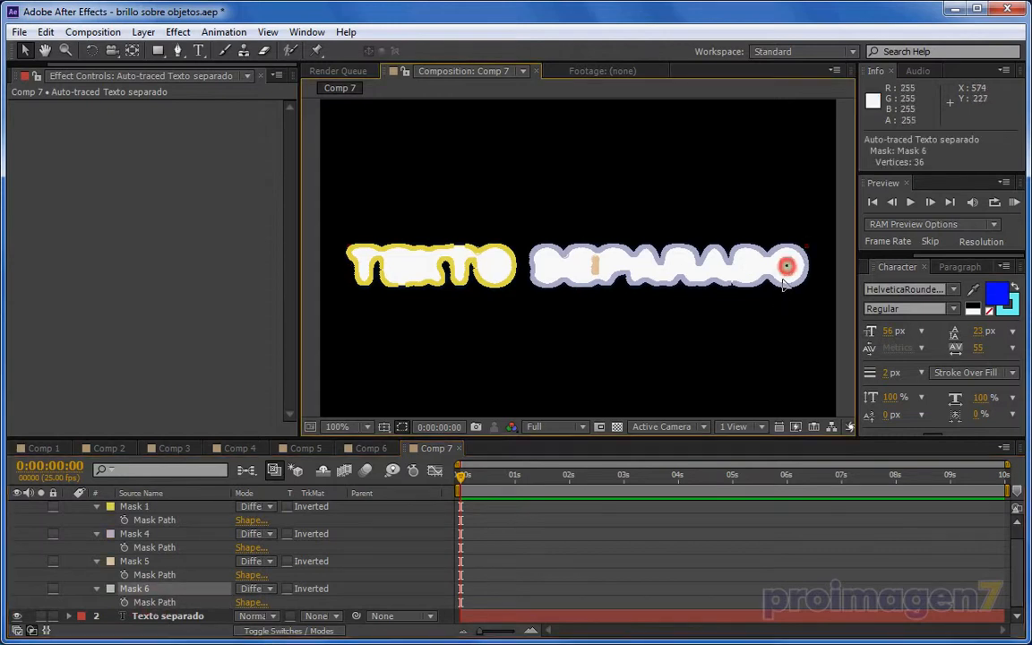
{"action": "key", "text": "Delete"}
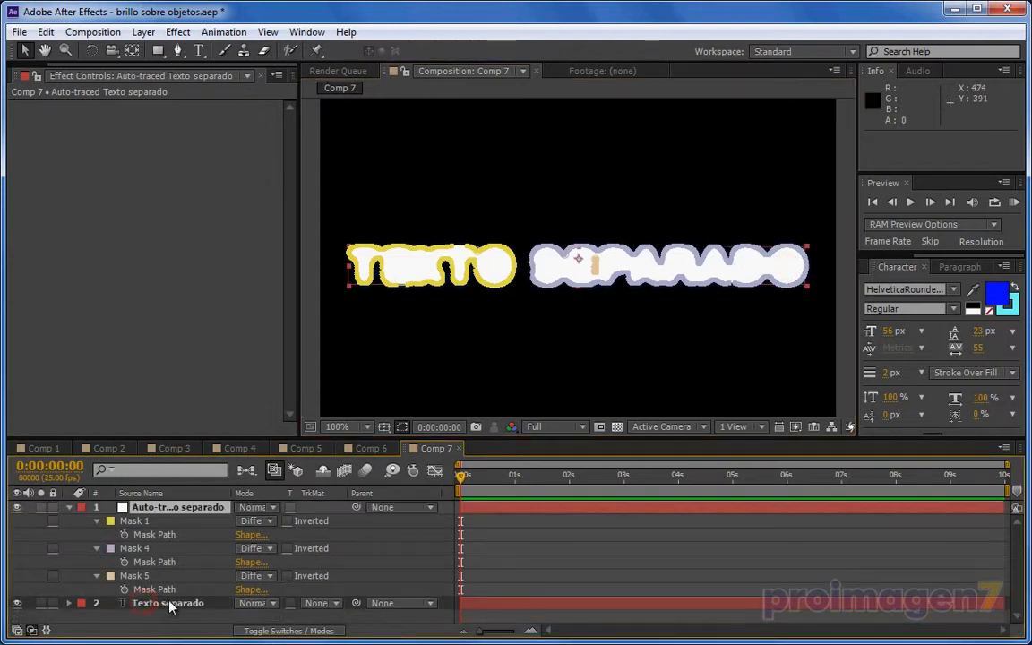
{"action": "left_click", "coordinate": [596, 265]}
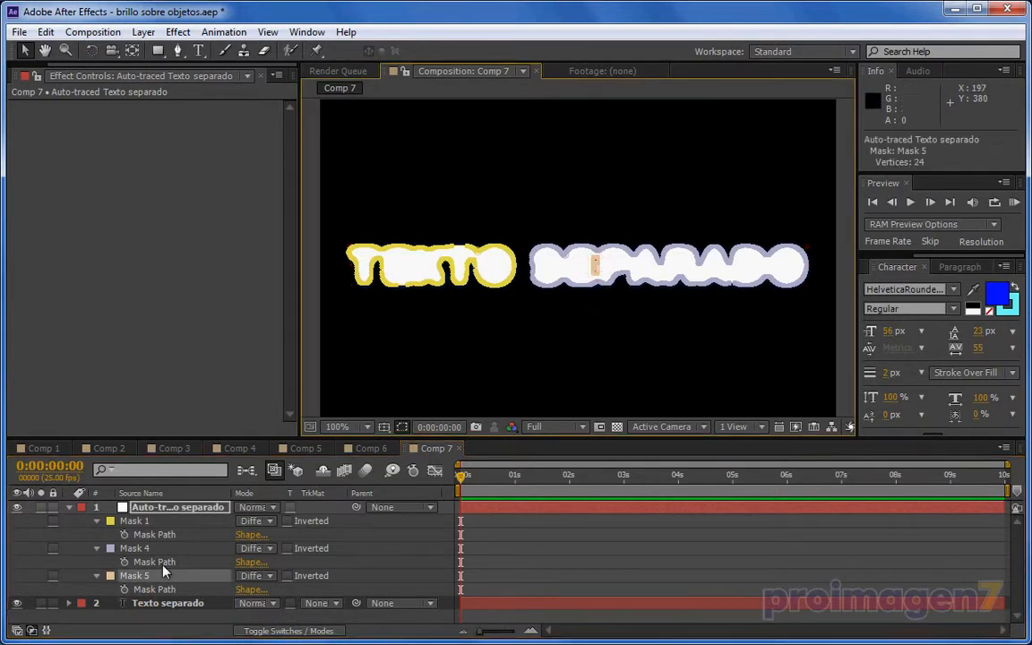
{"action": "key", "text": "Delete"}
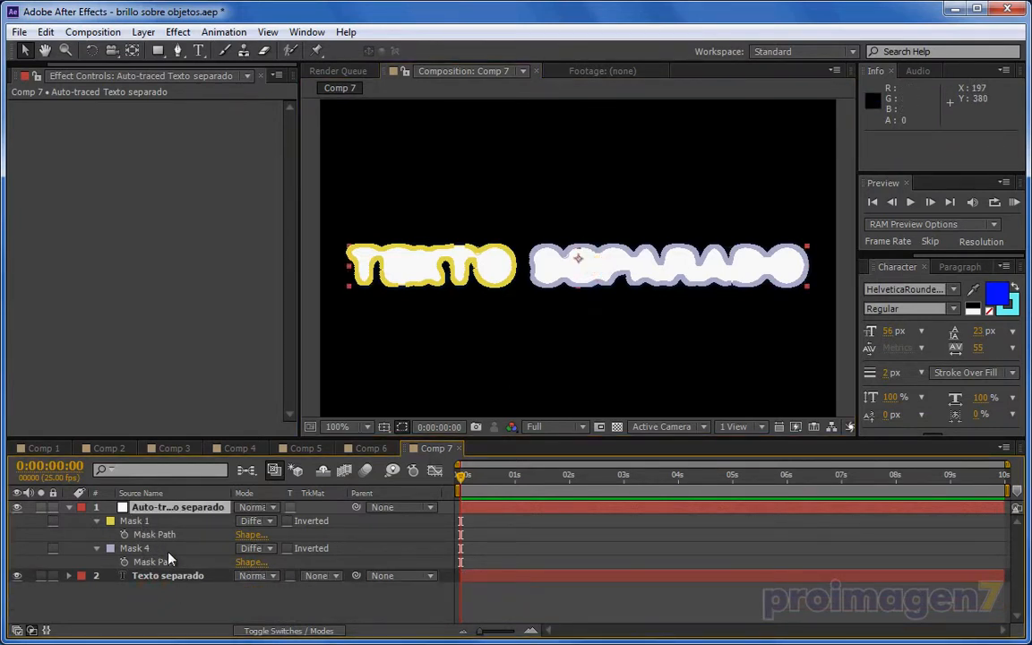
Copy Mask 1 and Mask 4 from the auto-traced layer and switch to Illustrator.
{"action": "left_click", "coordinate": [131, 522]}
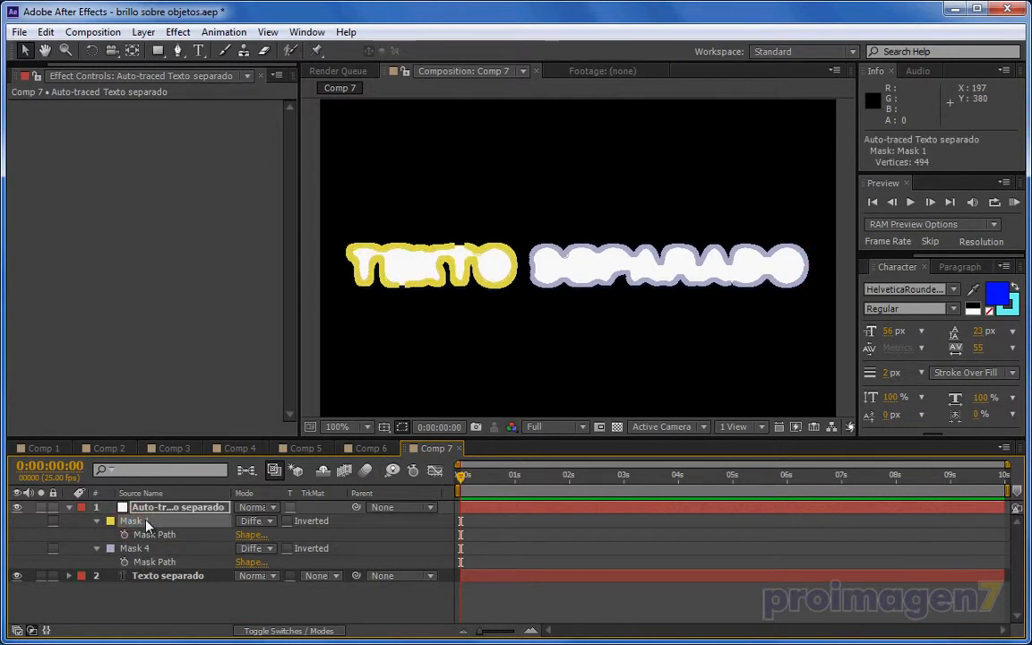
{"action": "left_click", "coordinate": [135, 549], "text": "shift"}
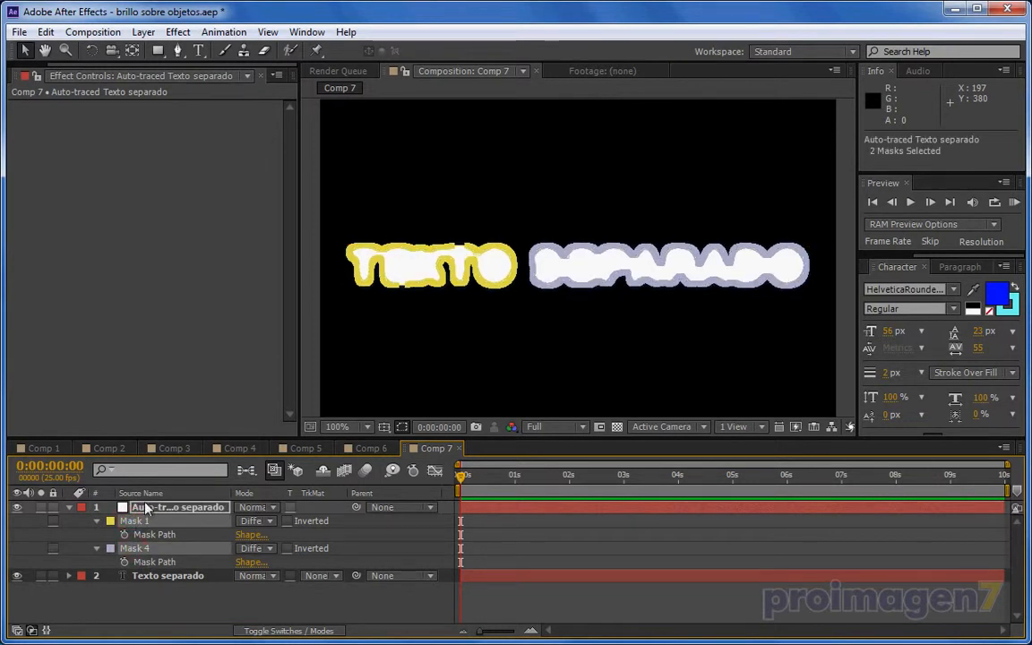
{"action": "left_click", "coordinate": [45, 32]}
{"action": "left_click", "coordinate": [71, 127]}
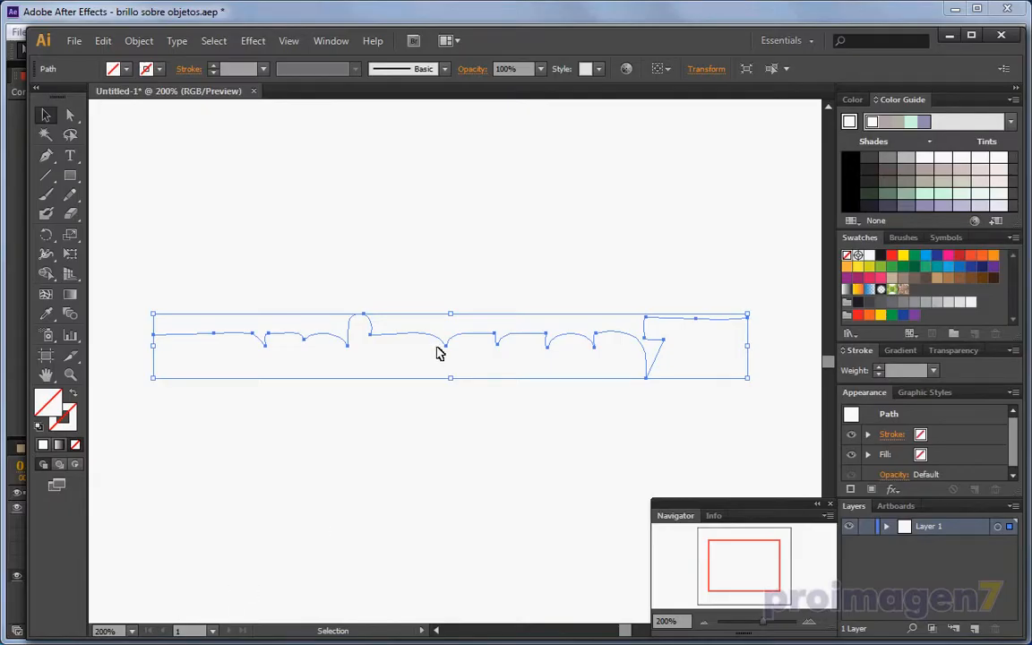
Clear the old path from the Illustrator document and paste the two copied word outlines.
{"action": "left_click", "coordinate": [438, 344]}
{"action": "left_click", "coordinate": [104, 40]}
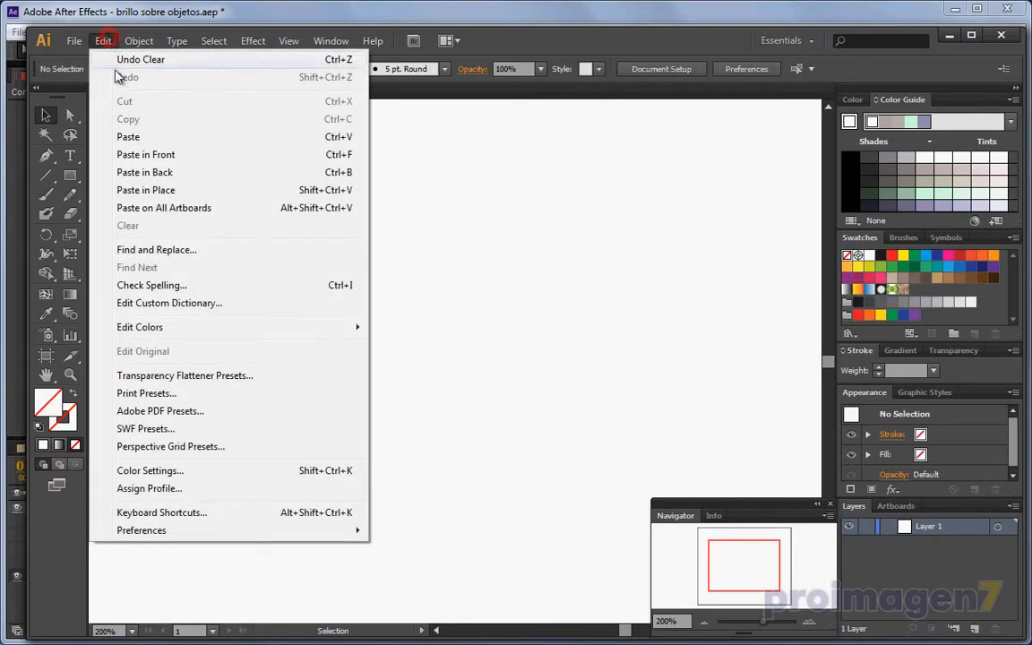
{"action": "left_click", "coordinate": [130, 137]}
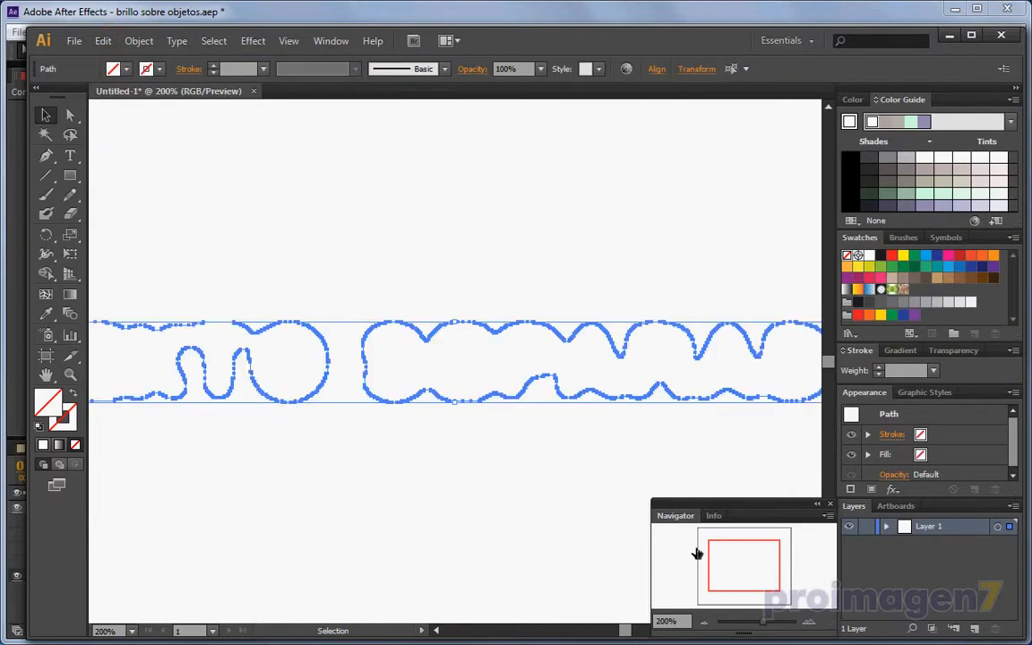
{"action": "left_click", "coordinate": [706, 621]}
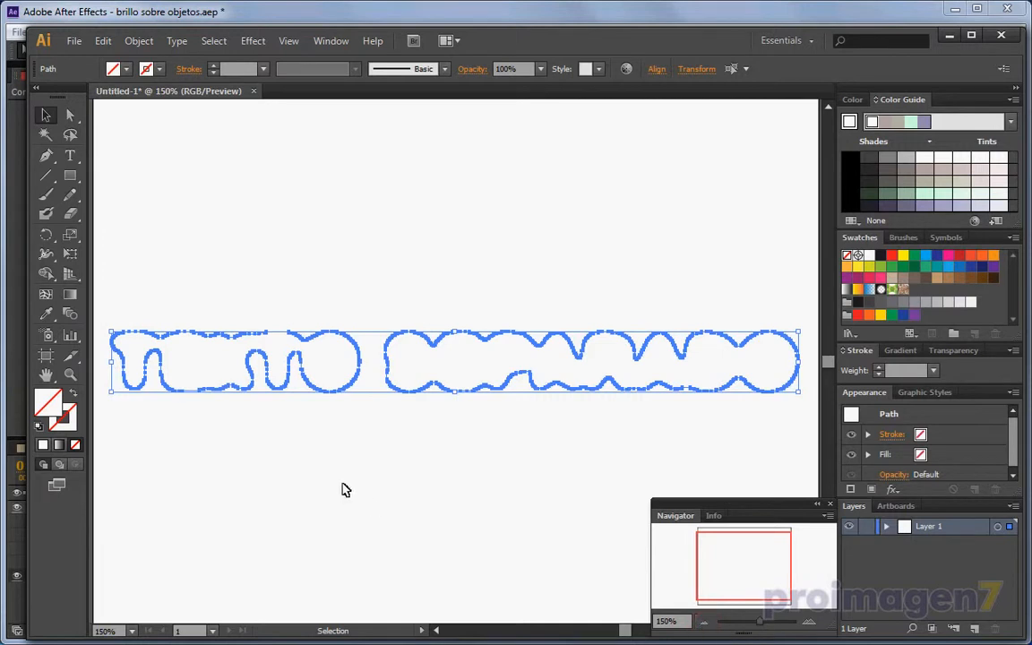
Select the anchor points along the lower part of the TEXTO outline with Direct Selection and delete them.
{"action": "left_click", "coordinate": [345, 441]}
{"action": "left_click", "coordinate": [286, 362]}
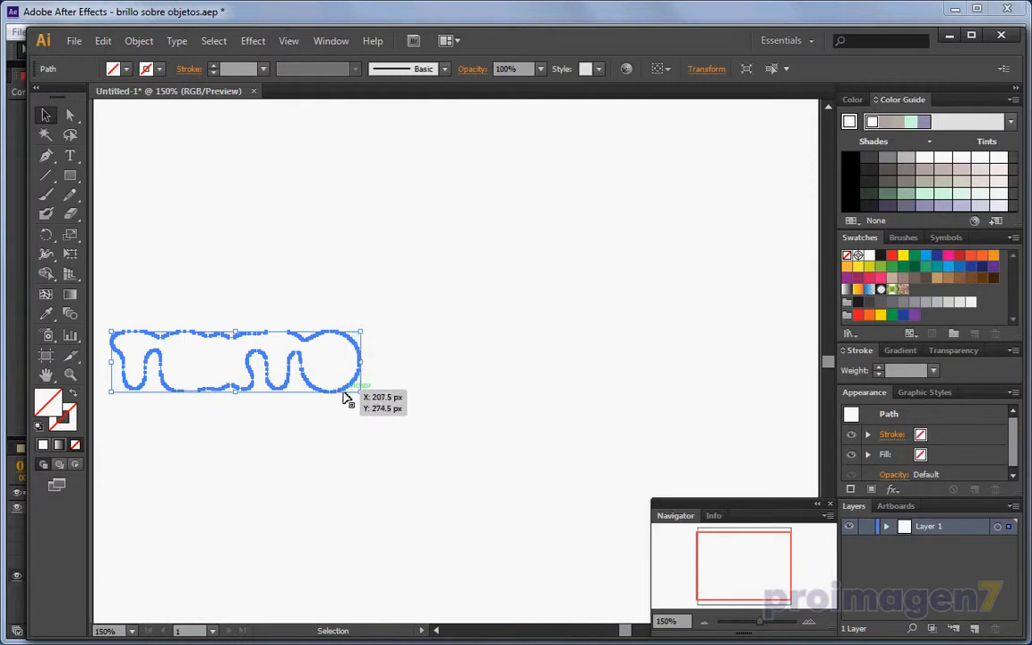
{"action": "left_click", "coordinate": [70, 115]}
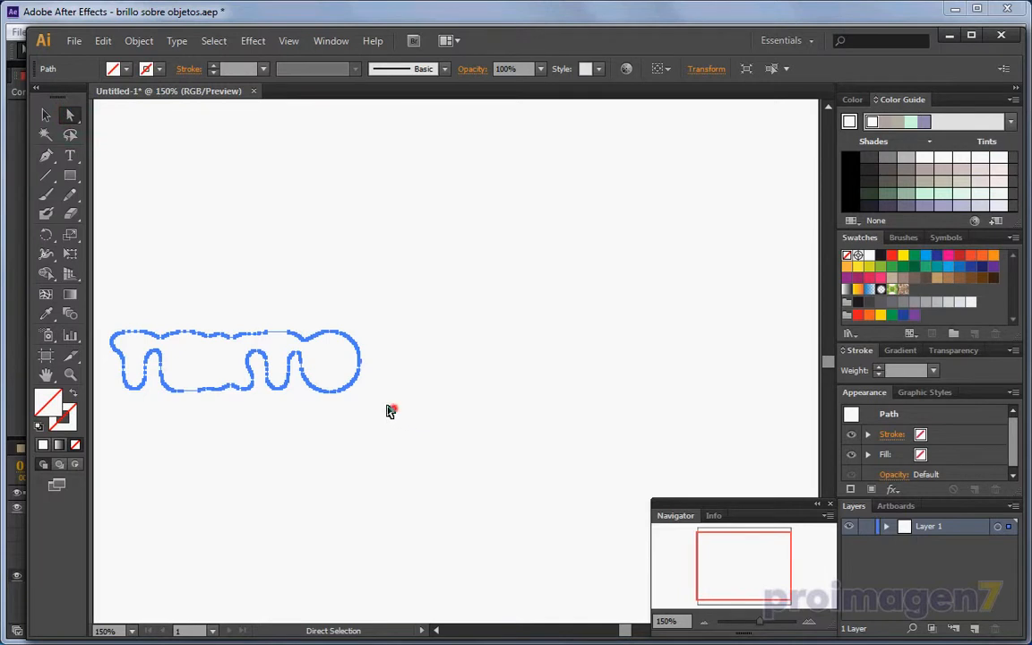
{"action": "left_click_drag", "start_coordinate": [391, 411], "coordinate": [123, 363]}
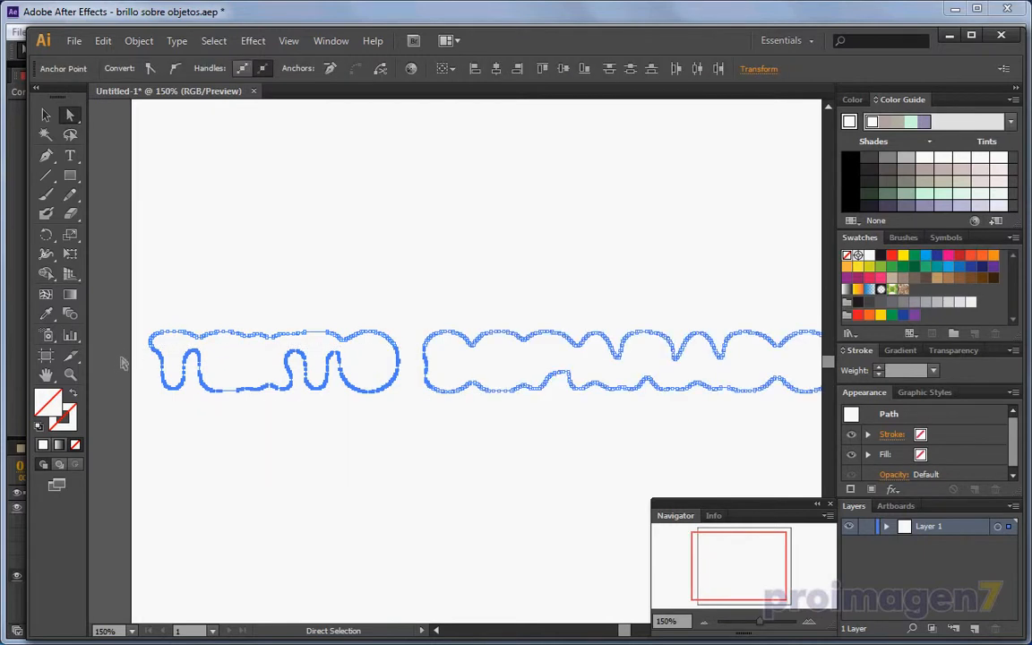
{"action": "key", "text": "Delete"}
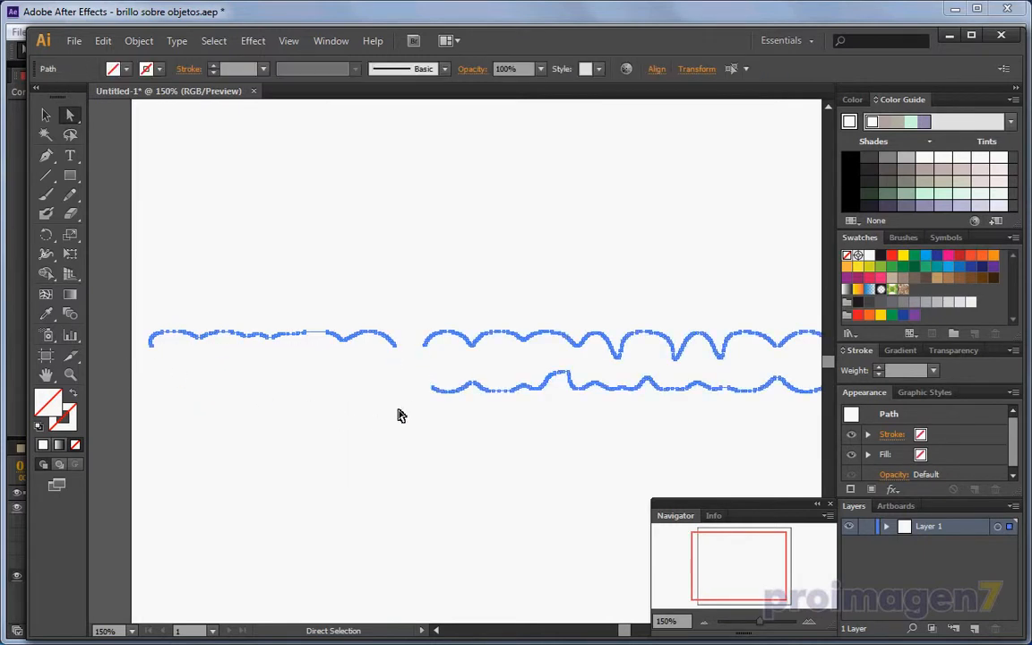
Select the anchor points along the lower part of the SEPARADO outline and delete them.
{"action": "mouse_move", "coordinate": [420, 406]}
{"action": "left_mouse_down"}
{"action": "mouse_move", "coordinate": [509, 394]}
{"action": "mouse_move", "coordinate": [764, 391]}
{"action": "mouse_move", "coordinate": [834, 377]}
{"action": "mouse_move", "coordinate": [733, 367]}
{"action": "mouse_move", "coordinate": [743, 364]}
{"action": "mouse_move", "coordinate": [740, 383]}
{"action": "left_mouse_up"}
{"action": "key", "text": "Delete"}
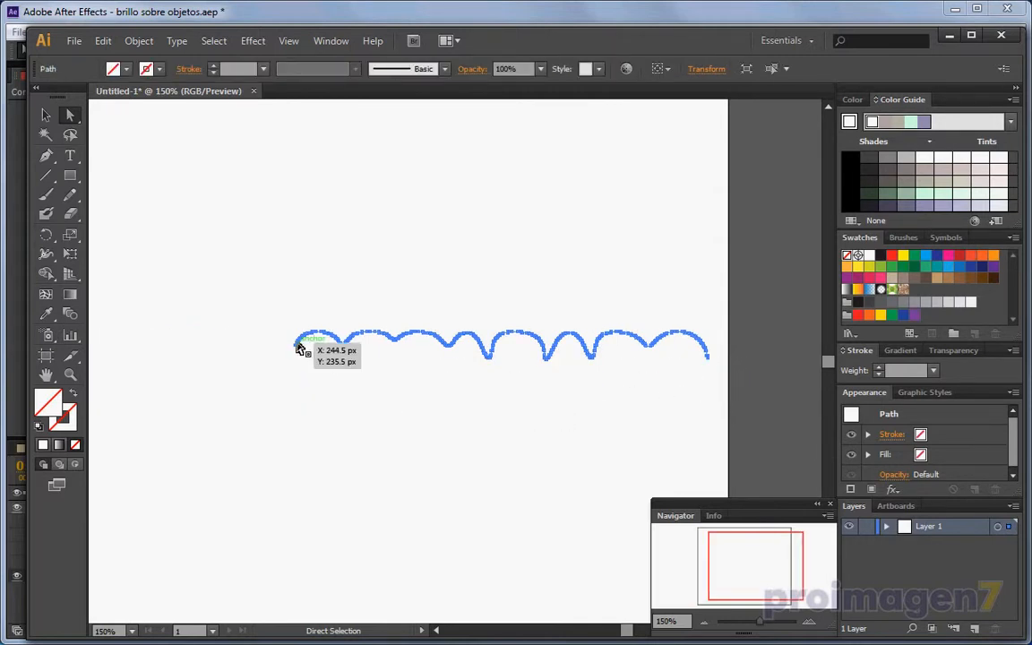
Move the facing endpoints of the TEXTO and SEPARADO paths into the gap until they meet, and join them into one path.
{"action": "left_click", "coordinate": [238, 334]}
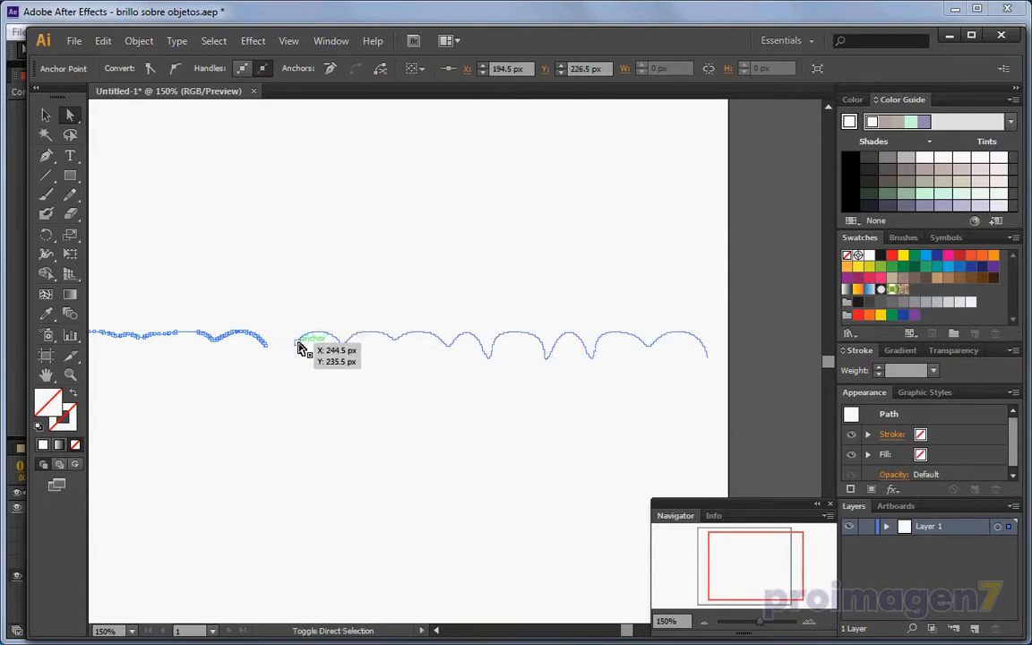
{"action": "left_click", "coordinate": [296, 343], "text": "shift"}
{"action": "left_click", "coordinate": [810, 623]}
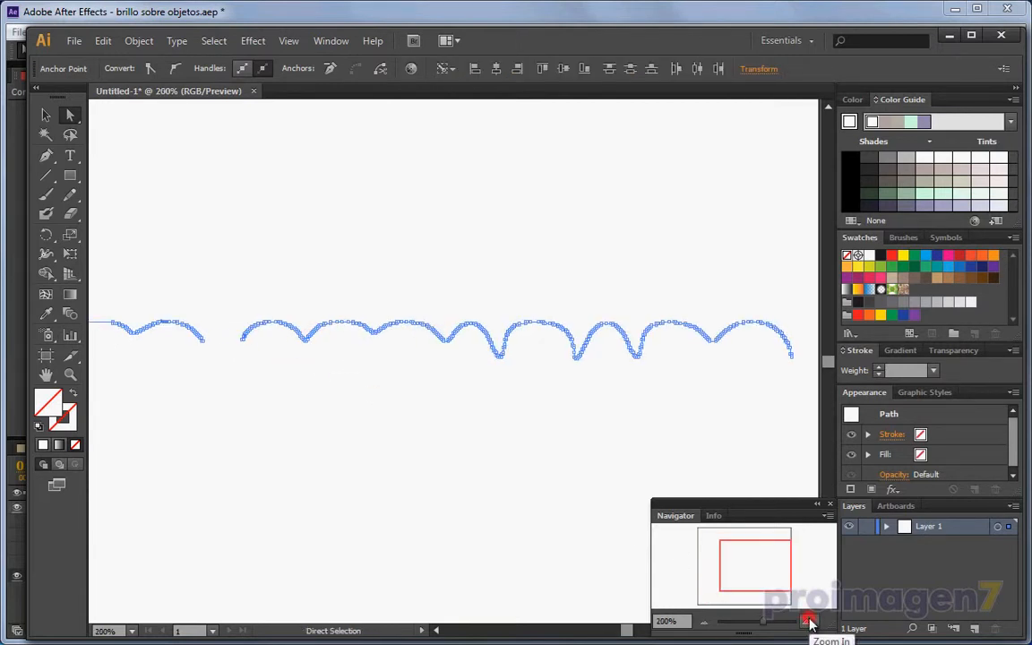
{"action": "left_click", "coordinate": [811, 622]}
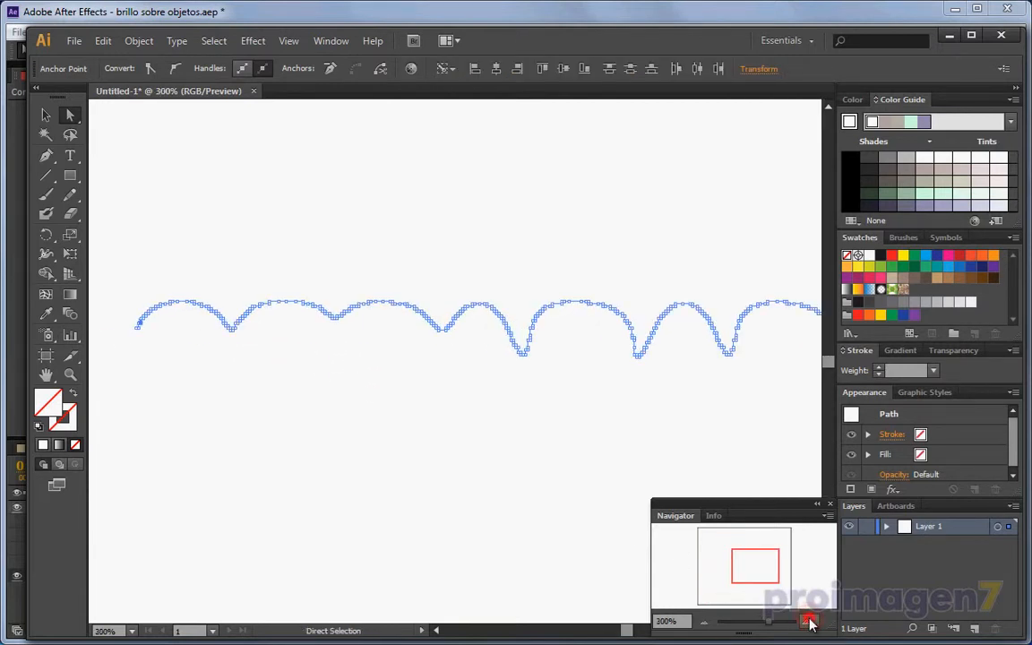
{"action": "left_click", "coordinate": [437, 631]}
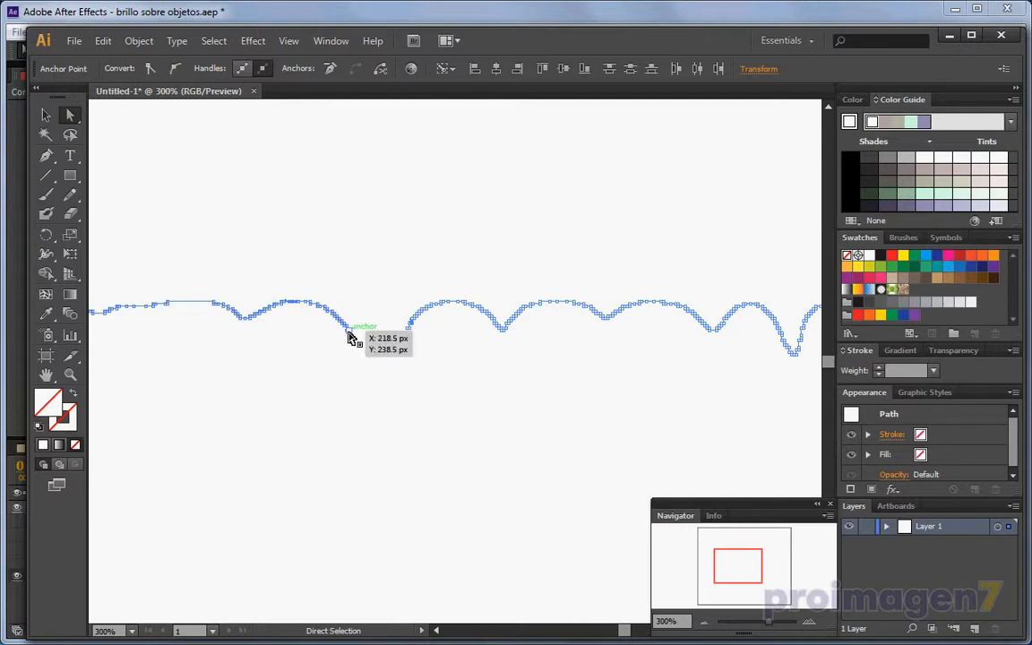
{"action": "left_click_drag", "start_coordinate": [349, 336], "coordinate": [389, 336]}
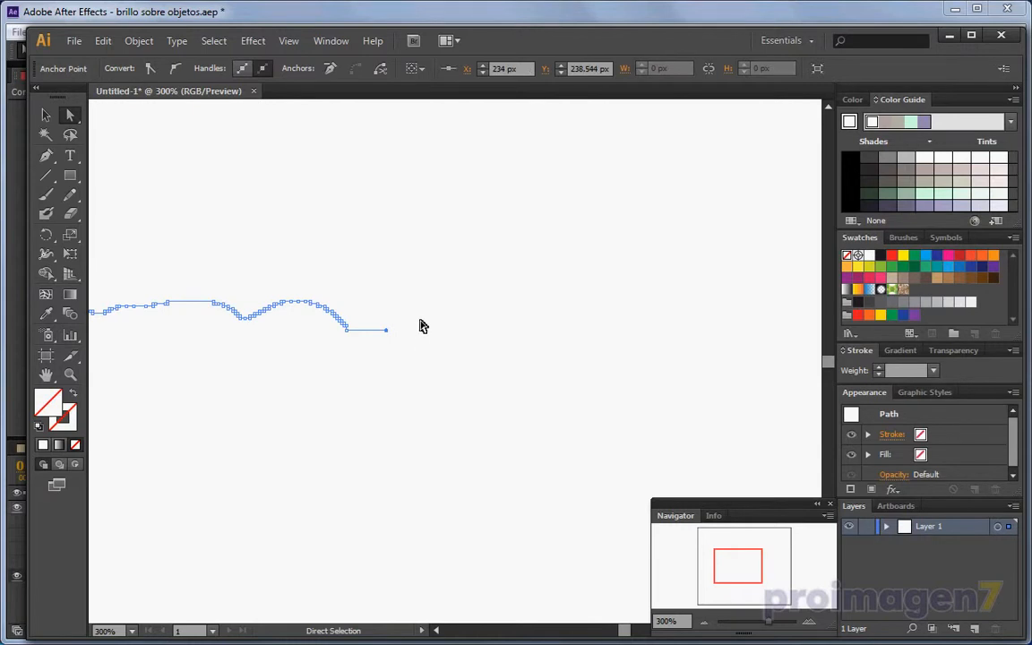
{"action": "left_click_drag", "start_coordinate": [407, 327], "coordinate": [389, 334]}
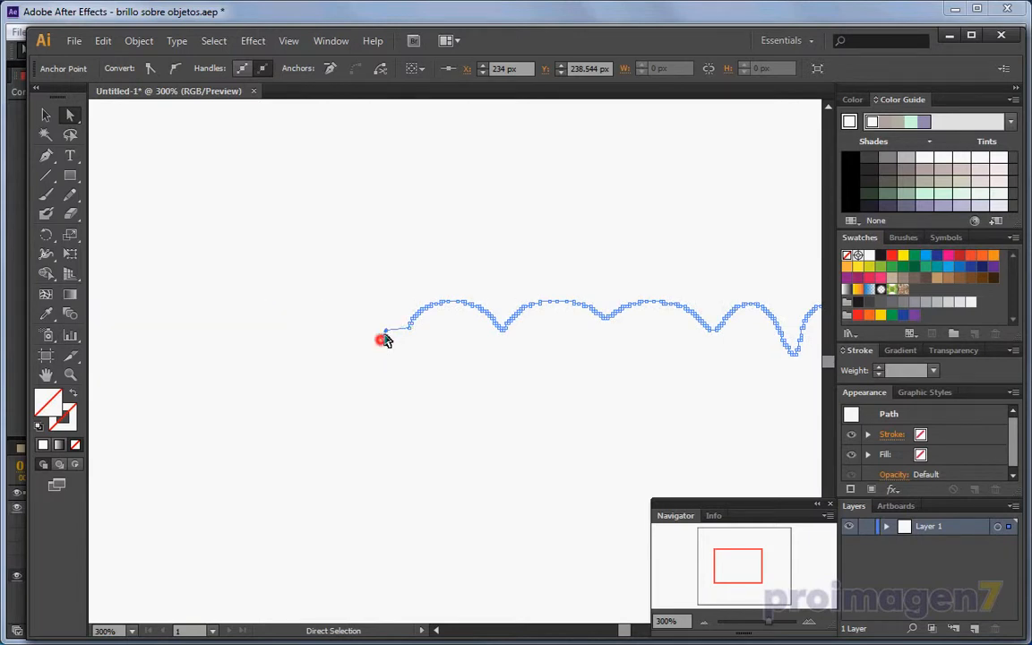
{"action": "key", "text": "ctrl+j"}
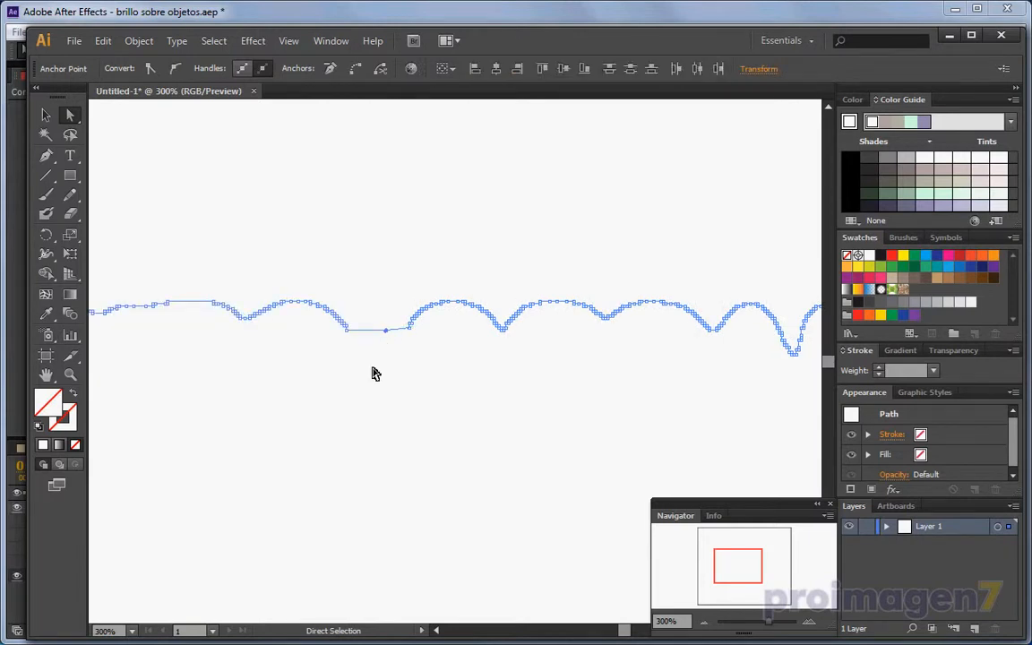
{"action": "left_click", "coordinate": [357, 71]}
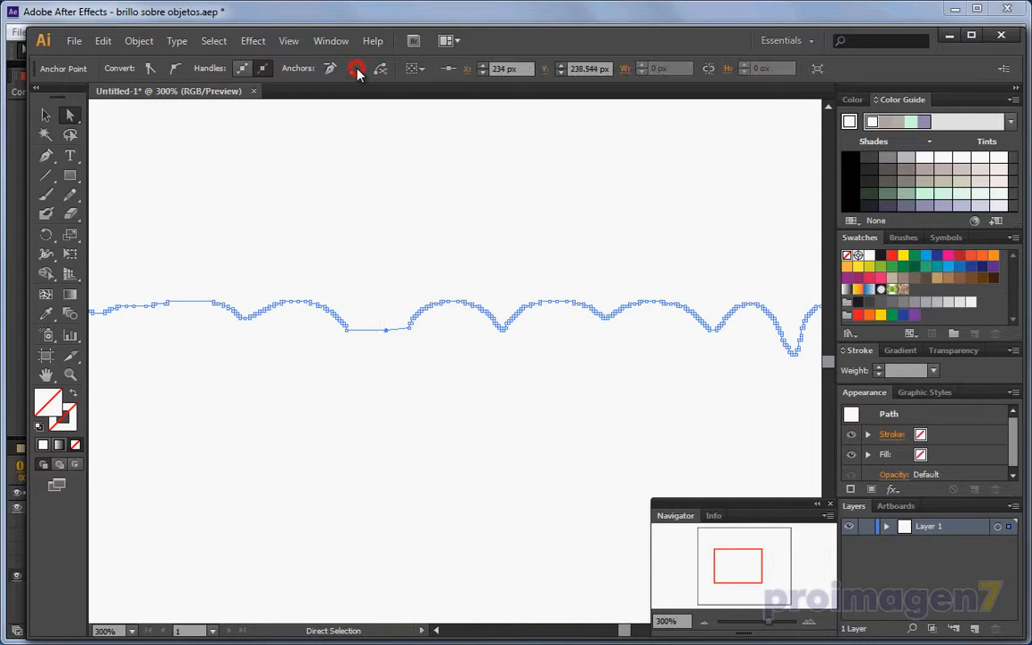
Select the whole joined path spanning both words and copy it.
{"action": "left_click", "coordinate": [344, 402]}
{"action": "left_click", "coordinate": [317, 306]}
{"action": "left_click", "coordinate": [704, 622]}
{"action": "left_click", "coordinate": [704, 622]}
{"action": "left_click", "coordinate": [704, 622]}
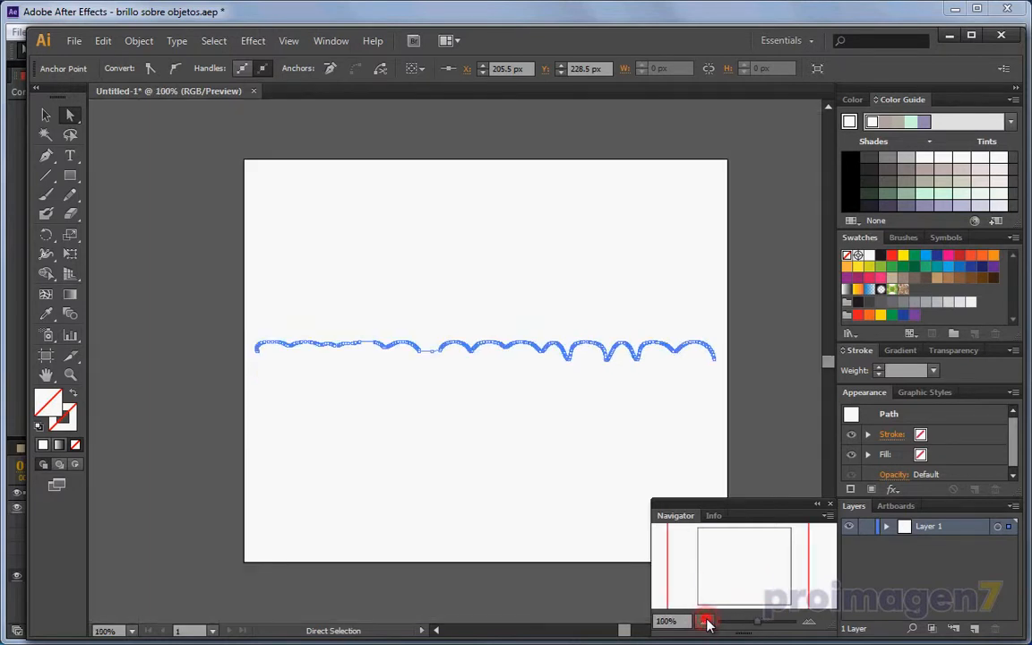
{"action": "left_click", "coordinate": [46, 115]}
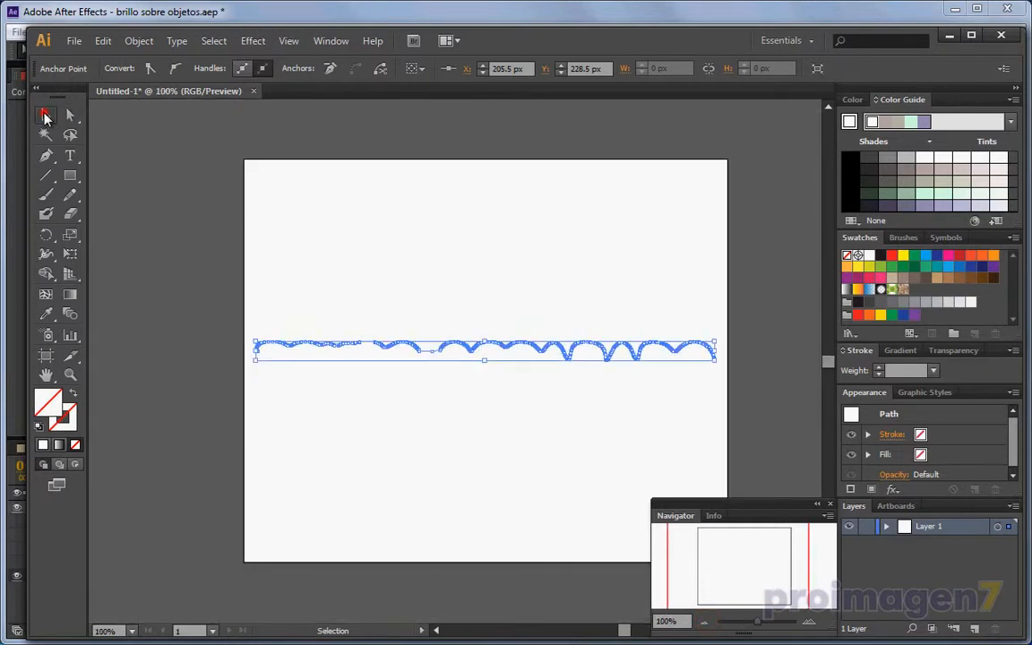
{"action": "left_click", "coordinate": [344, 345]}
{"action": "key", "text": "a"}
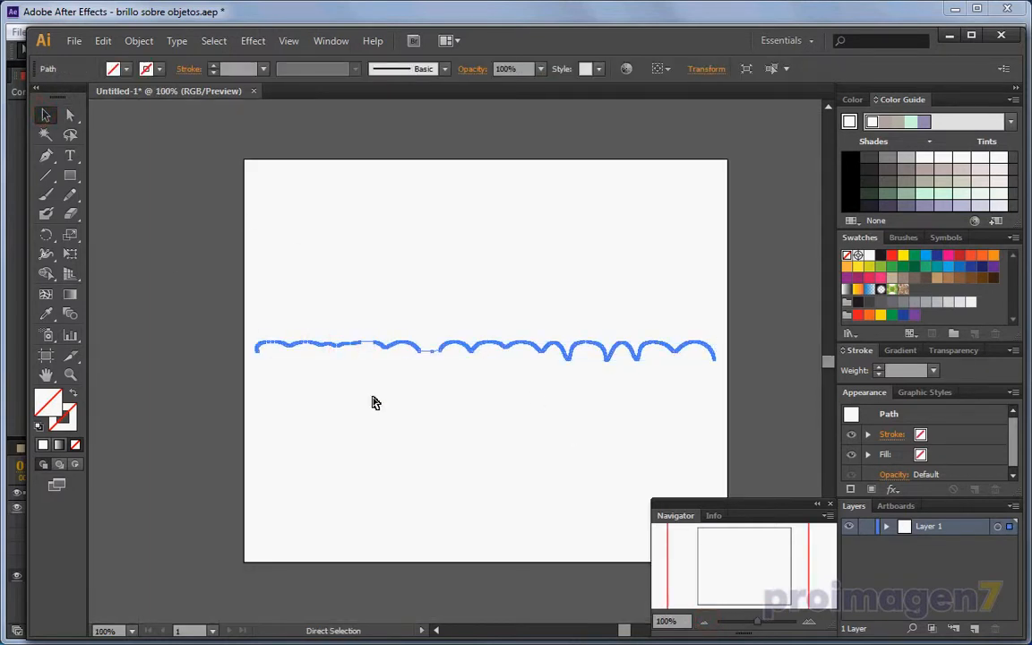
{"action": "key", "text": "v"}
{"action": "left_click", "coordinate": [103, 41]}
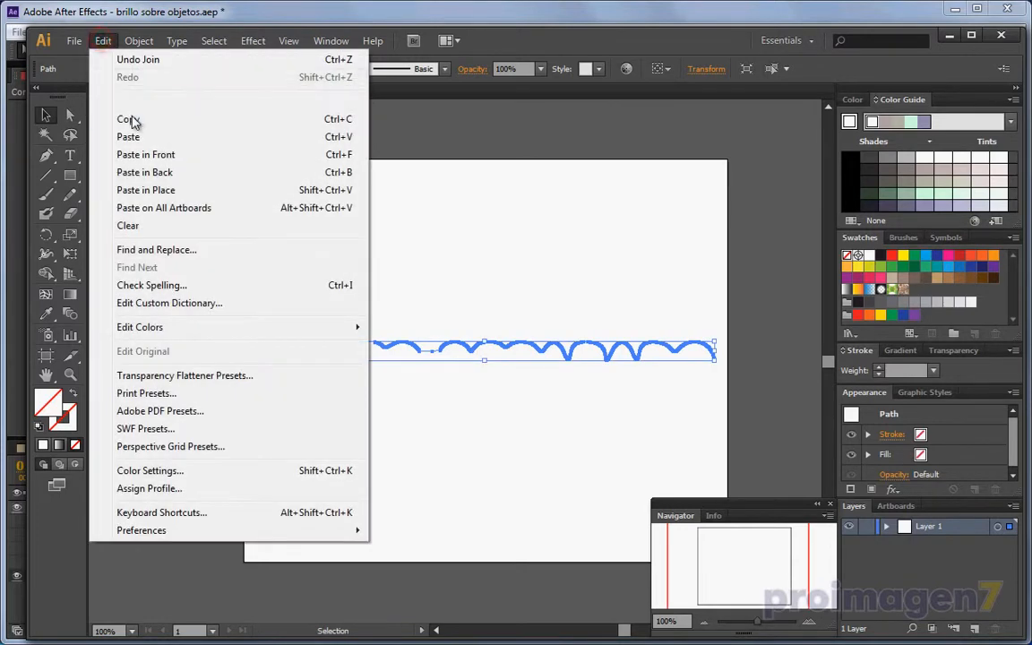
{"action": "left_click", "coordinate": [130, 120]}
Switch to After Effects, delete the auto-traced layer and remove Fast Blur from the Texto separado layer.
{"action": "left_click", "coordinate": [139, 18]}
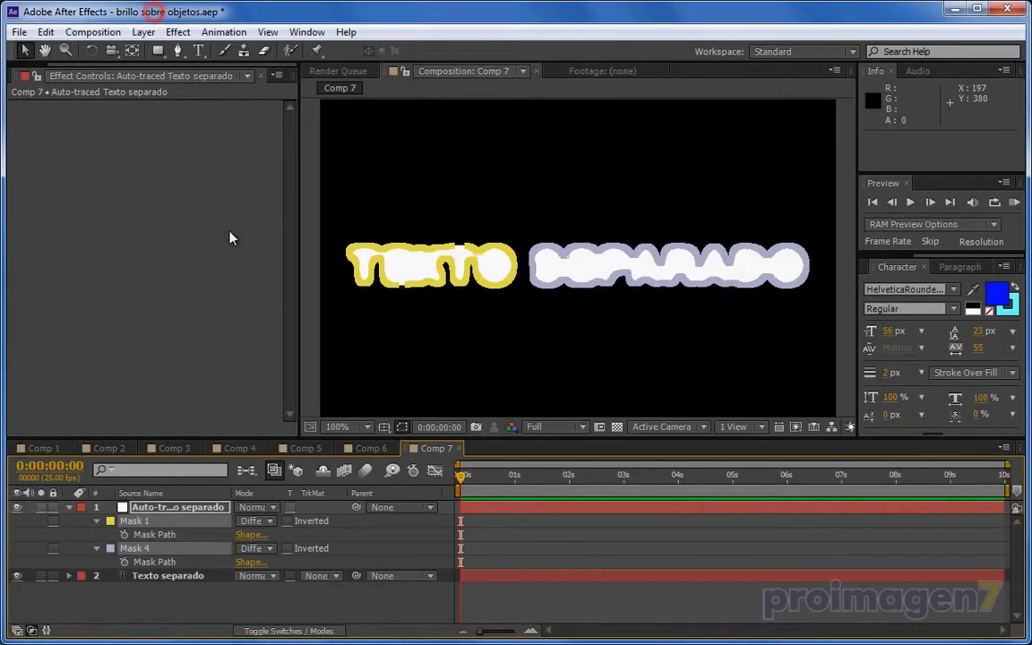
{"action": "left_click", "coordinate": [188, 509]}
{"action": "key", "text": "Delete"}
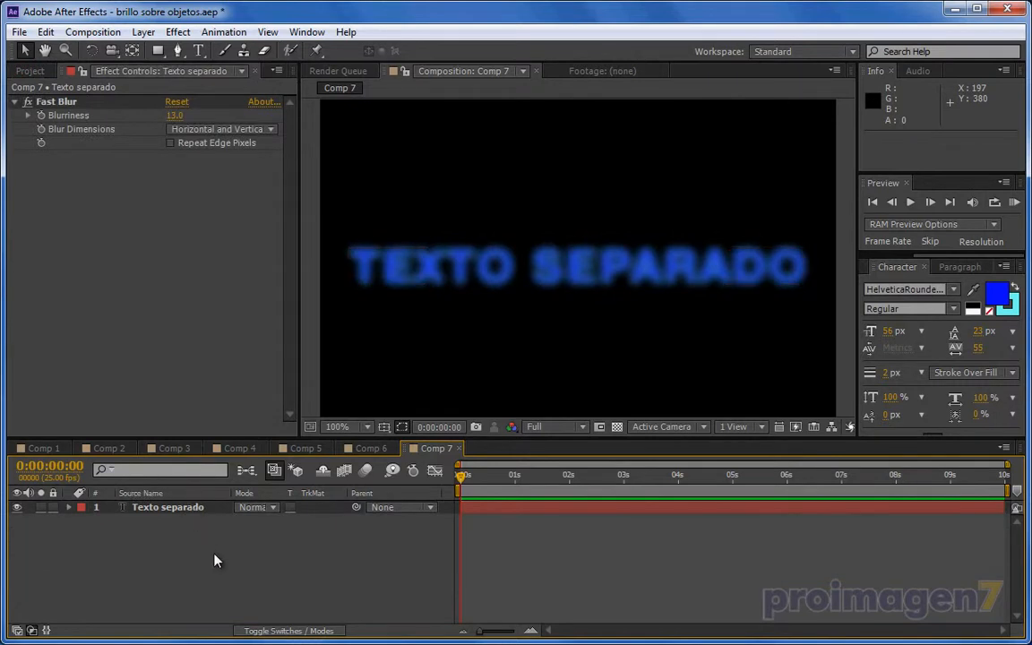
{"action": "left_click", "coordinate": [187, 515]}
{"action": "left_click", "coordinate": [49, 102]}
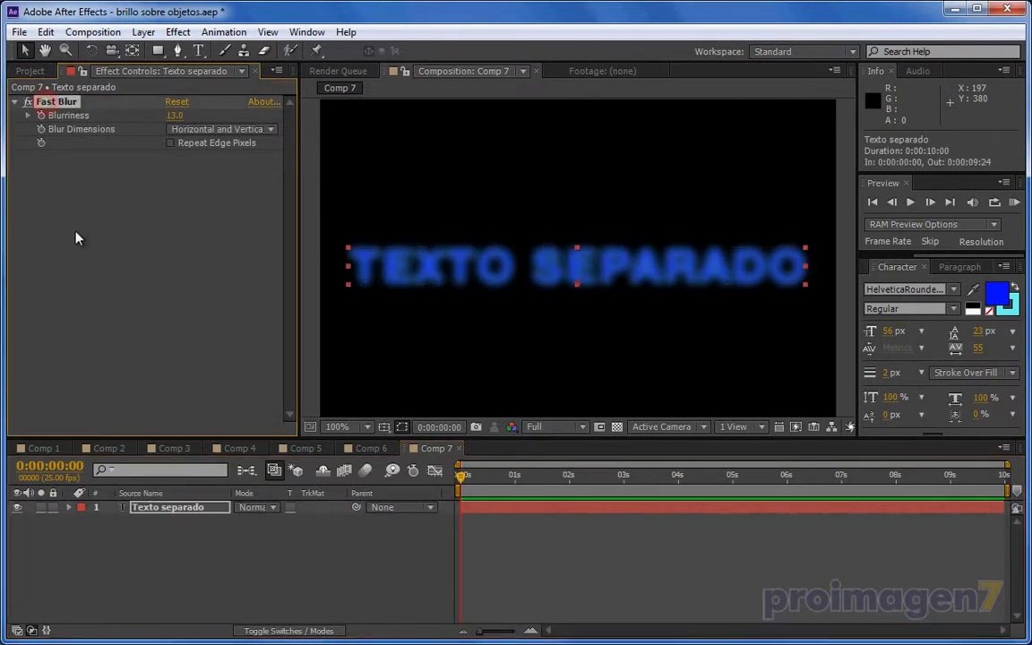
{"action": "key", "text": "Delete"}
Create a black 640 x 400 px solid named "flare 2" in Comp 7.
{"action": "right_click", "coordinate": [249, 552]}
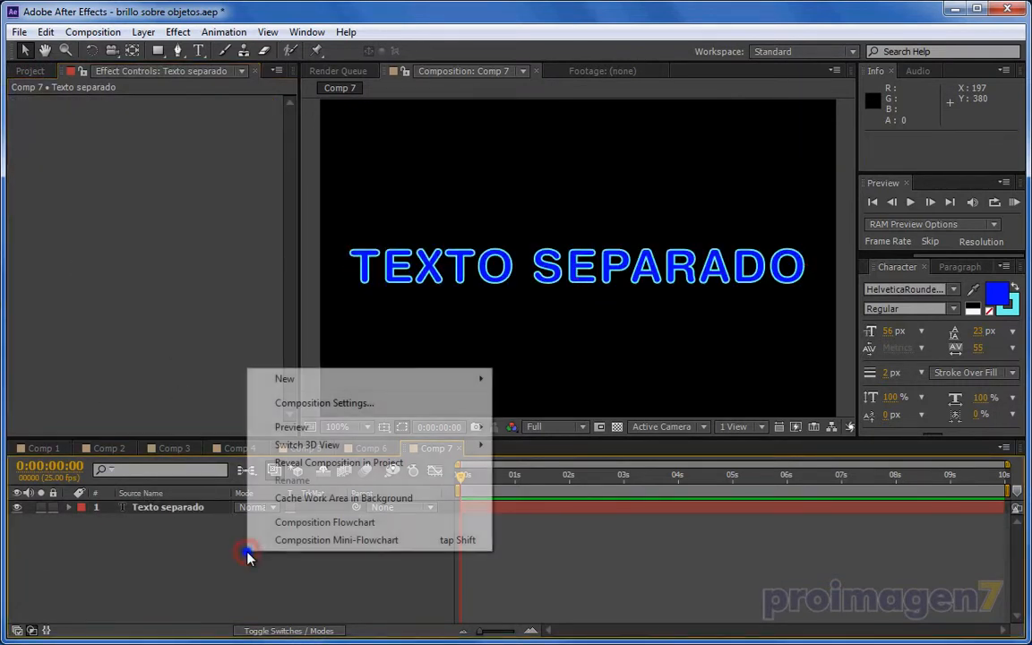
{"action": "mouse_move", "coordinate": [341, 380]}
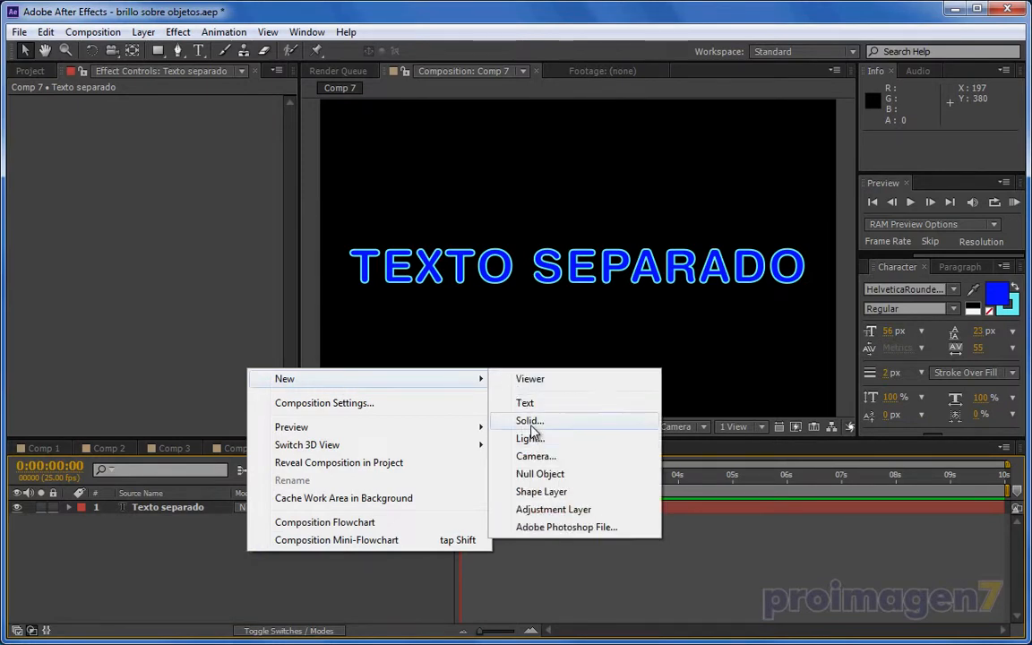
{"action": "left_click", "coordinate": [528, 421]}
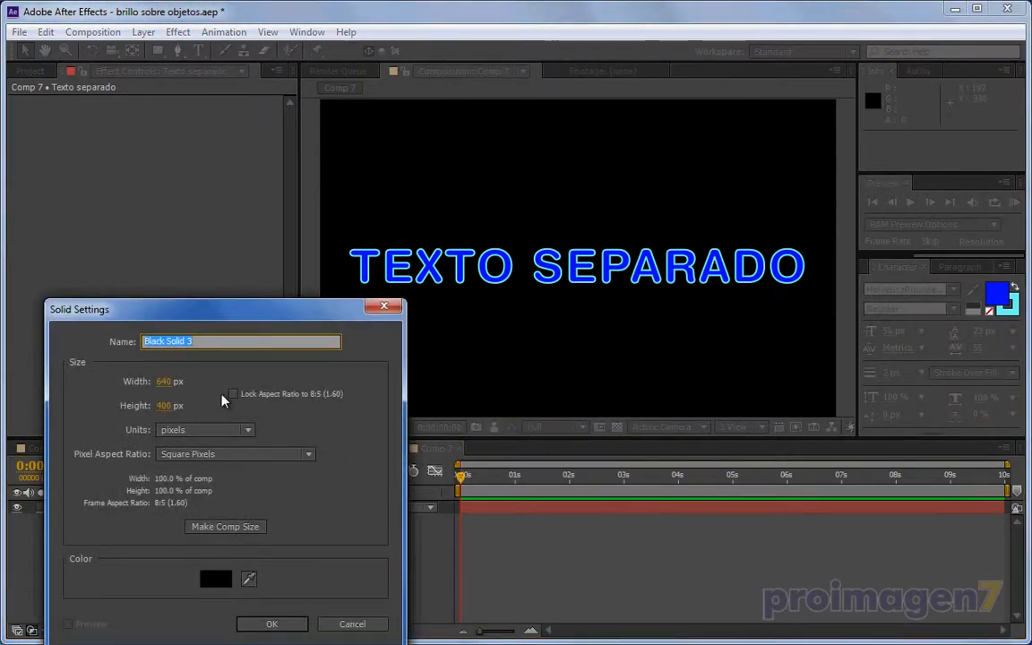
{"action": "type", "text": "flare 2"}
{"action": "left_click", "coordinate": [270, 621]}
Paste the copied path as a mask on the flare 2 layer and set the layer's blending mode to Screen.
{"action": "left_click", "coordinate": [176, 508]}
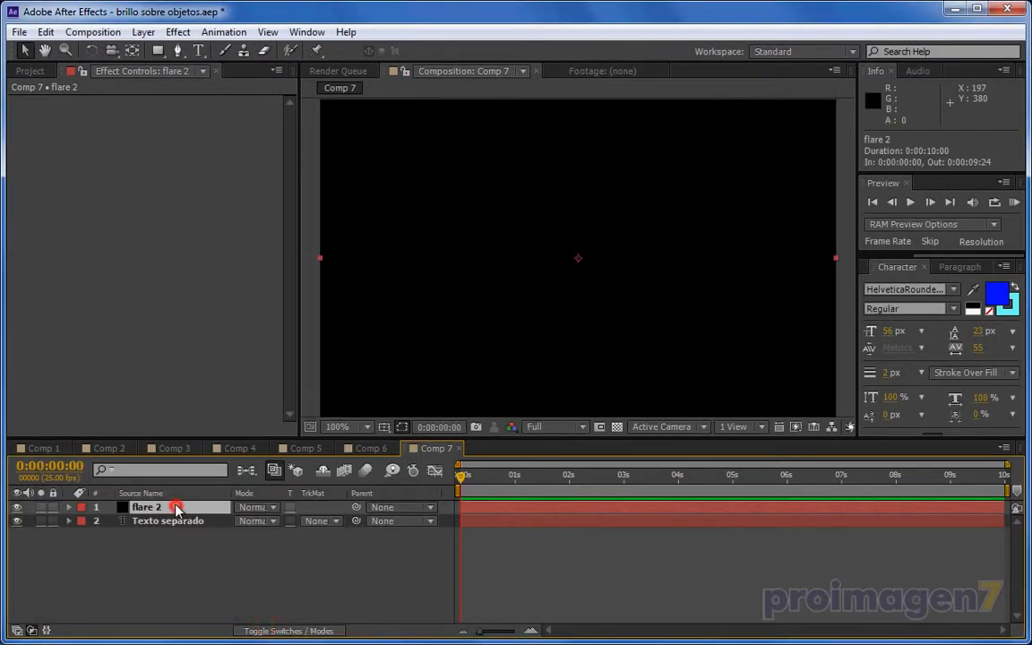
{"action": "left_click", "coordinate": [46, 32]}
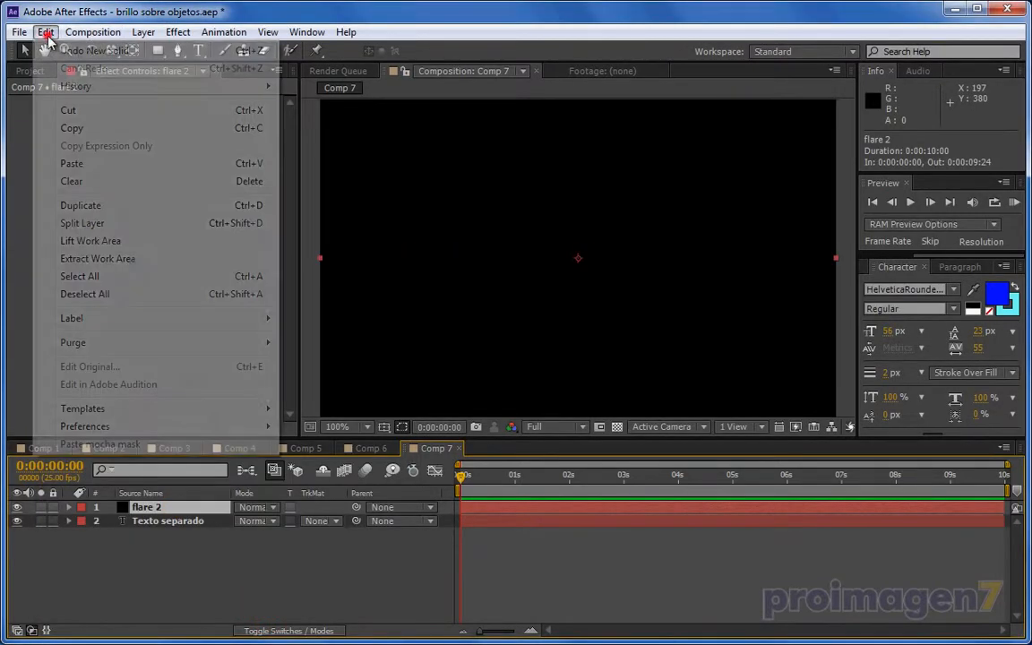
{"action": "left_click", "coordinate": [82, 166]}
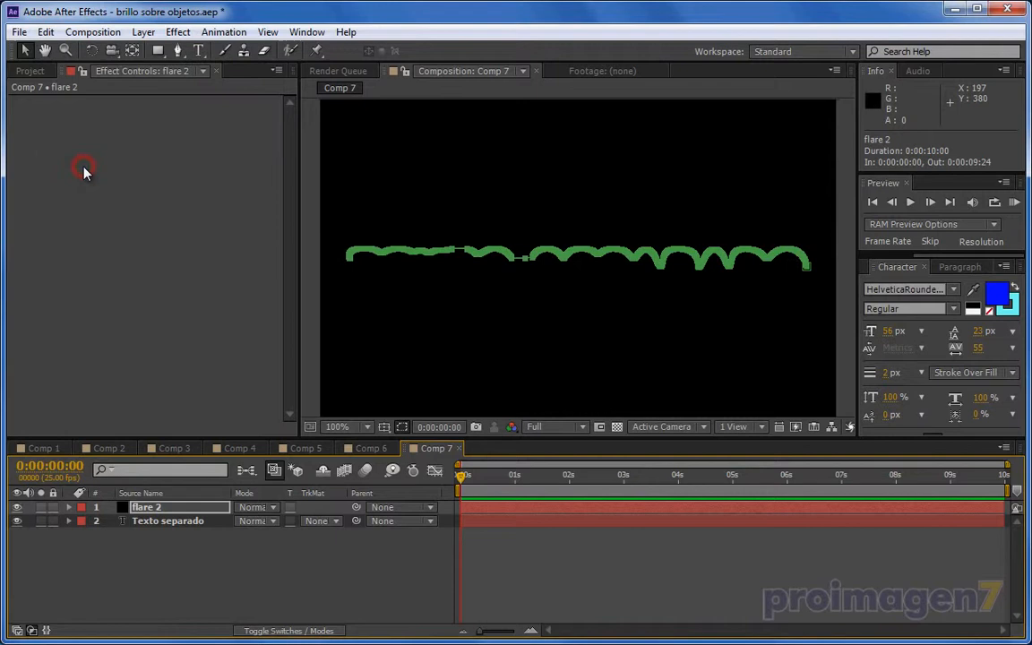
{"action": "left_click", "coordinate": [200, 578]}
{"action": "left_click", "coordinate": [268, 508]}
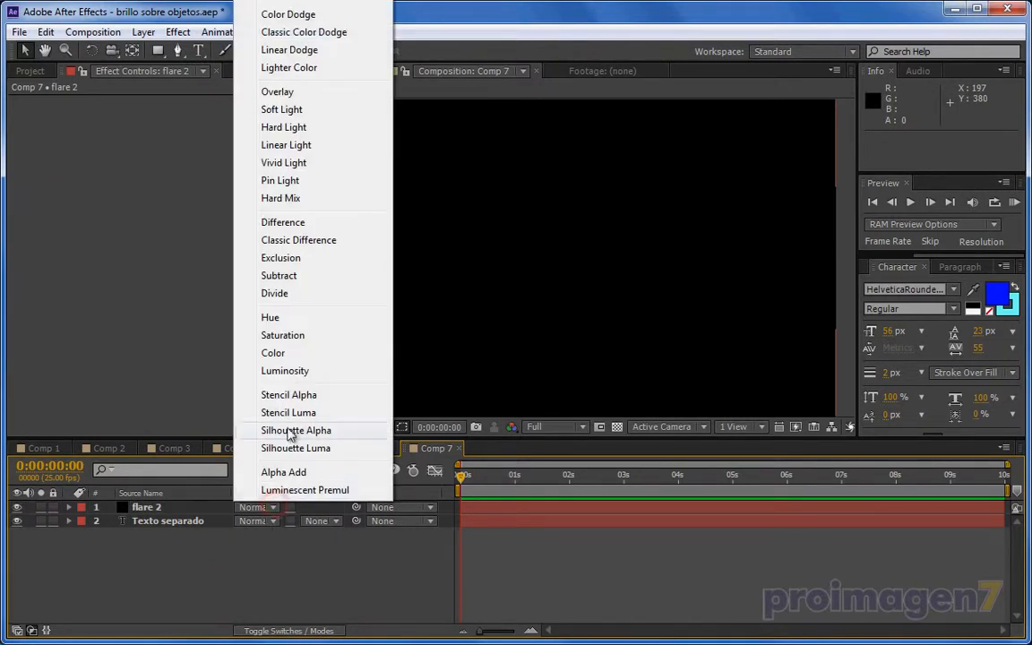
{"action": "left_click", "coordinate": [277, 11]}
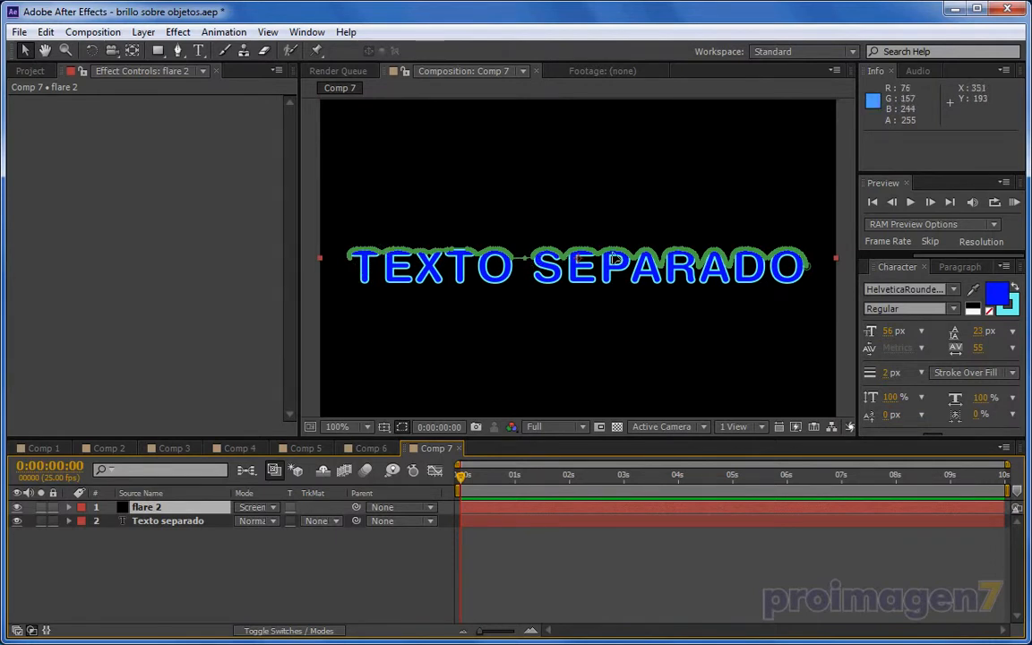
Examine how closely the pasted mask path follows the upper edges of the TEXTO SEPARADO letters.
{"action": "scroll", "coordinate": [459, 282], "scroll_direction": "up", "scroll_amount": 1}
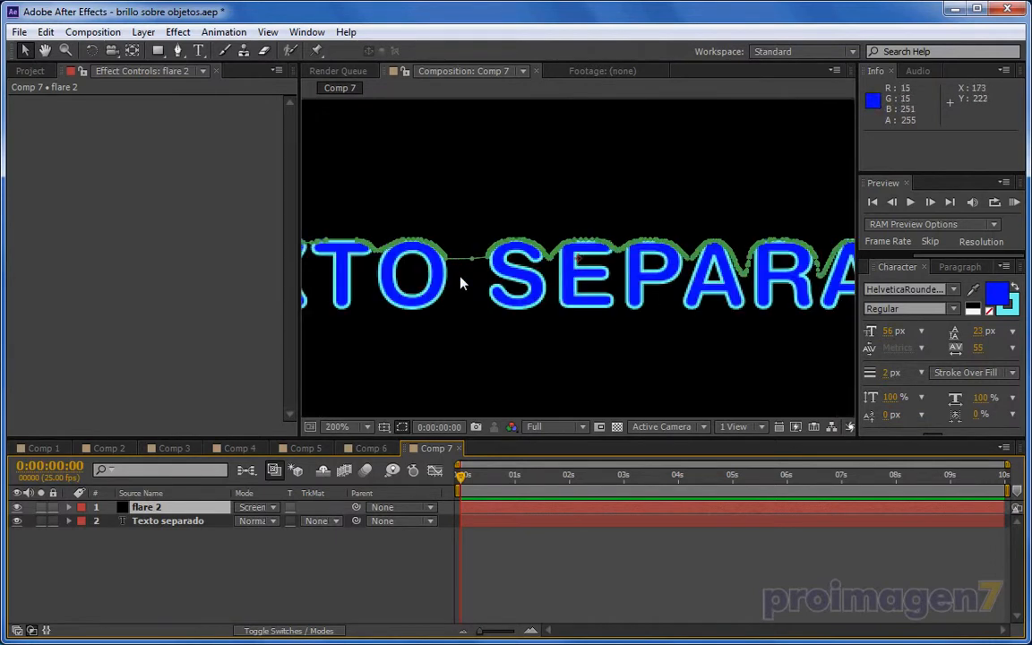
{"action": "left_click_drag", "start_coordinate": [444, 290], "coordinate": [738, 301]}
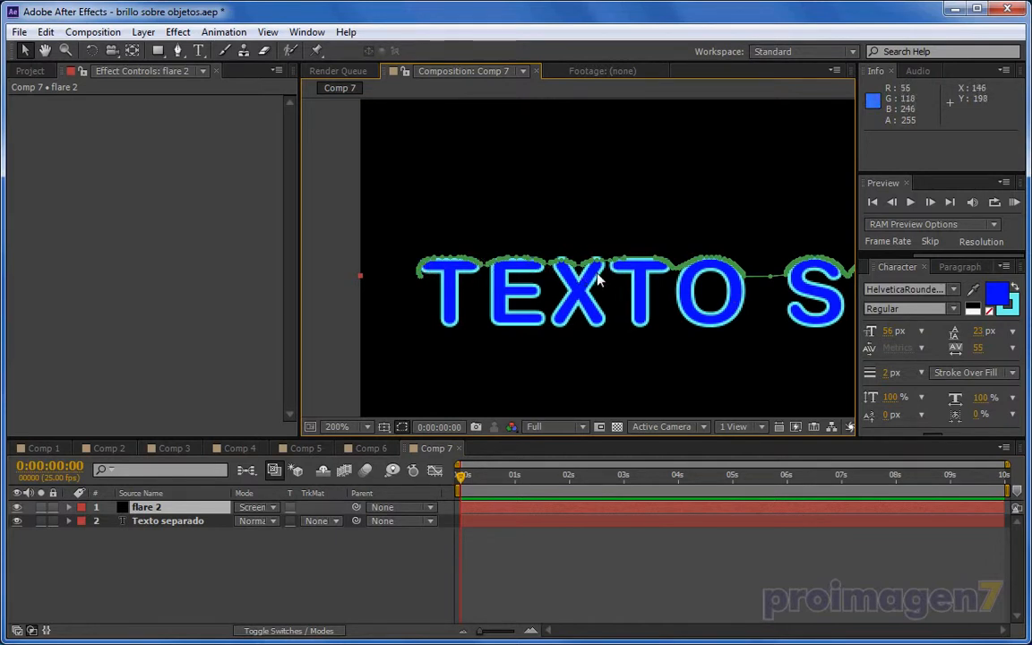
{"action": "left_click_drag", "start_coordinate": [775, 338], "coordinate": [345, 323]}
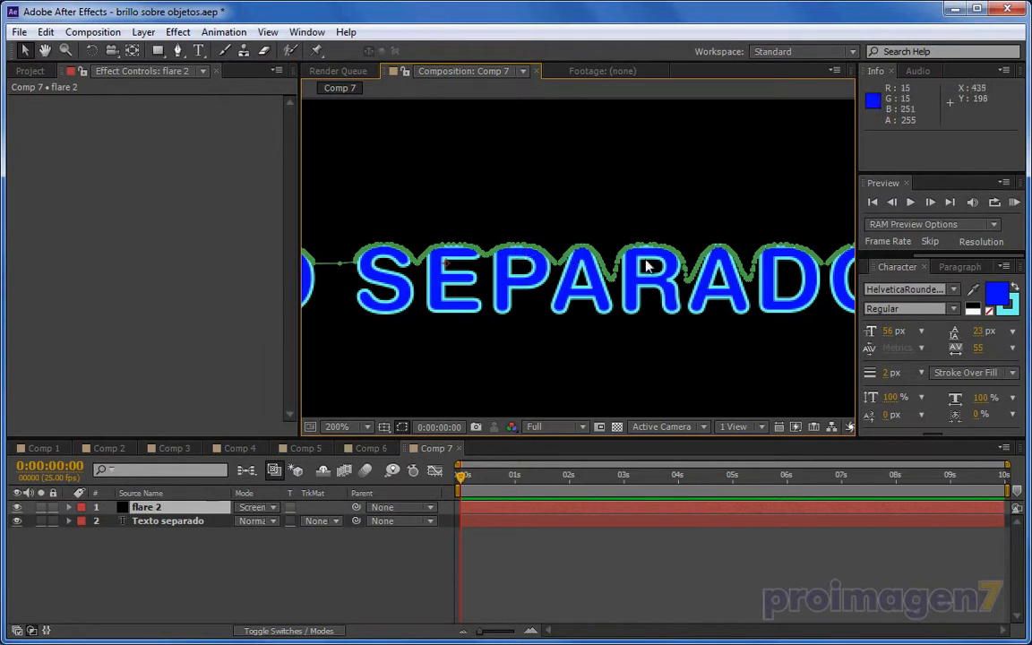
{"action": "left_click_drag", "start_coordinate": [738, 329], "coordinate": [767, 334]}
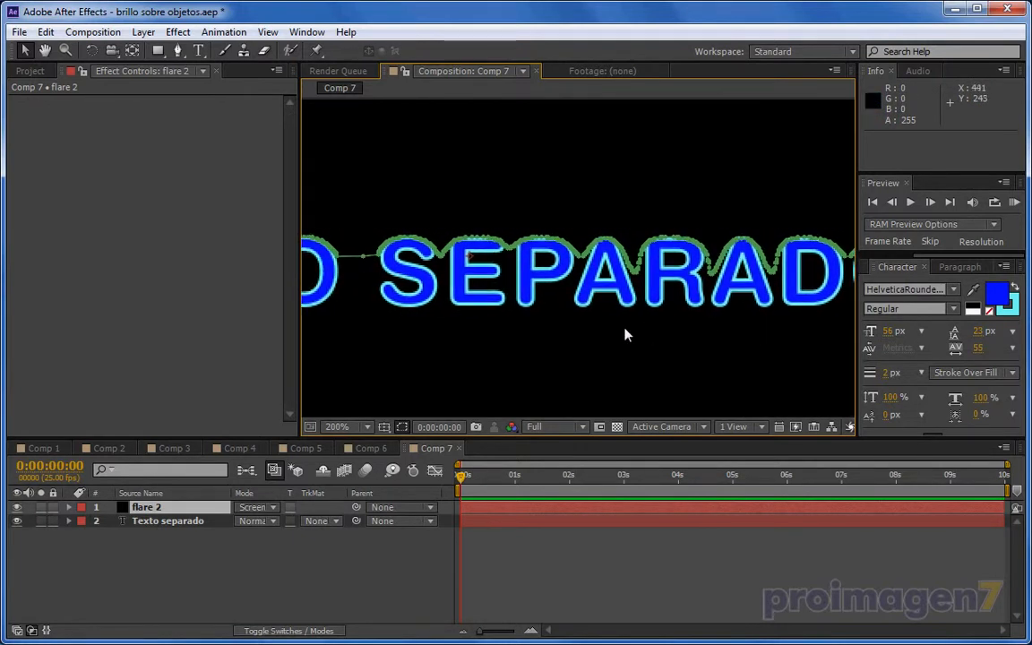
{"action": "left_click_drag", "start_coordinate": [447, 311], "coordinate": [655, 271]}
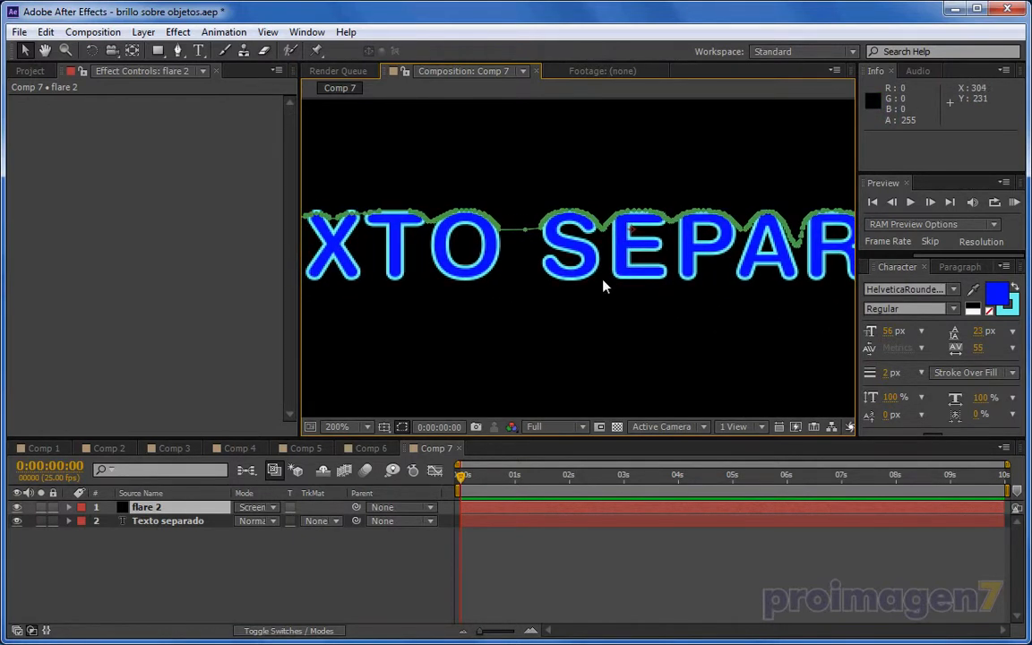
{"action": "scroll", "coordinate": [595, 285], "scroll_direction": "down", "scroll_amount": 1}
{"action": "mouse_move", "coordinate": [589, 301]}
{"action": "left_mouse_down"}
{"action": "mouse_move", "coordinate": [584, 313]}
{"action": "mouse_move", "coordinate": [546, 311]}
{"action": "mouse_move", "coordinate": [576, 298]}
{"action": "mouse_move", "coordinate": [574, 308]}
{"action": "left_mouse_up"}
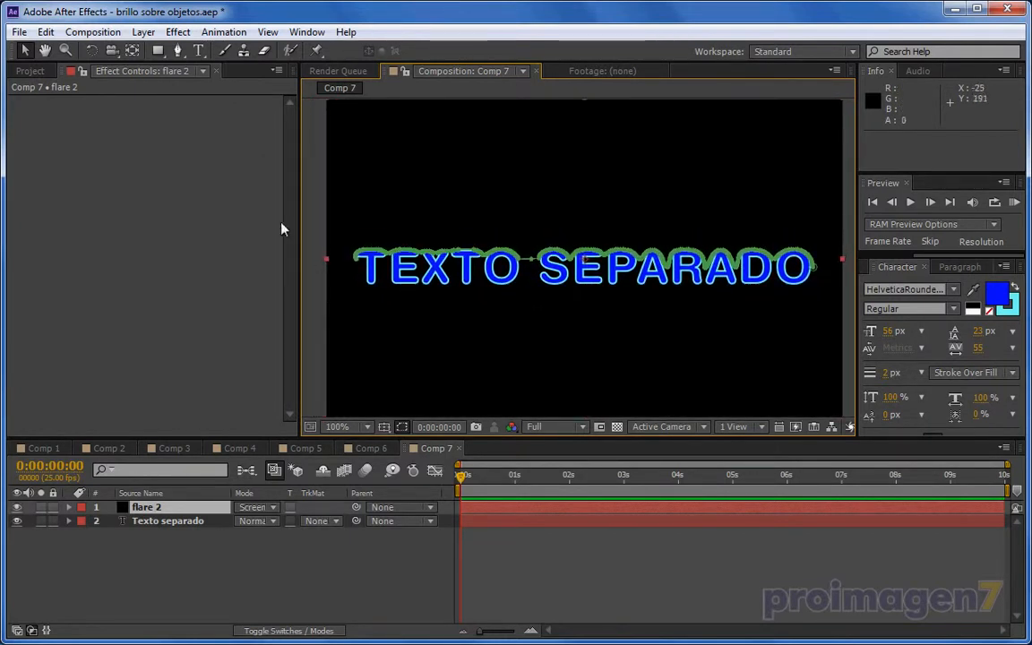
Cut the Mask Path of Mask 1 from the flare 2 layer, leaving the layer selected.
{"action": "left_click", "coordinate": [132, 508]}
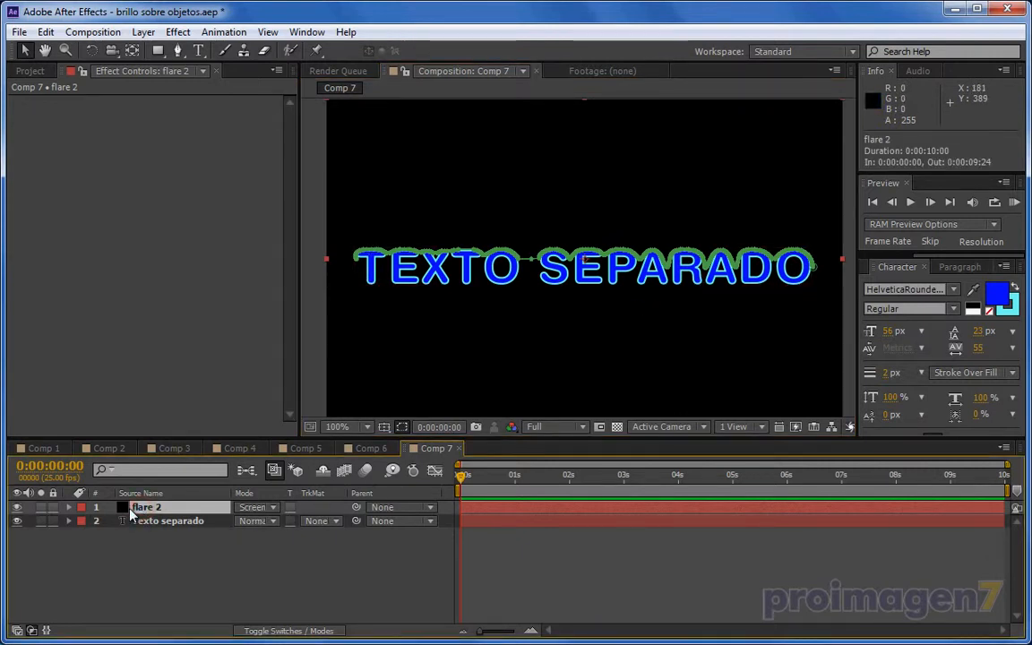
{"action": "key", "text": "m"}
{"action": "left_click", "coordinate": [134, 523]}
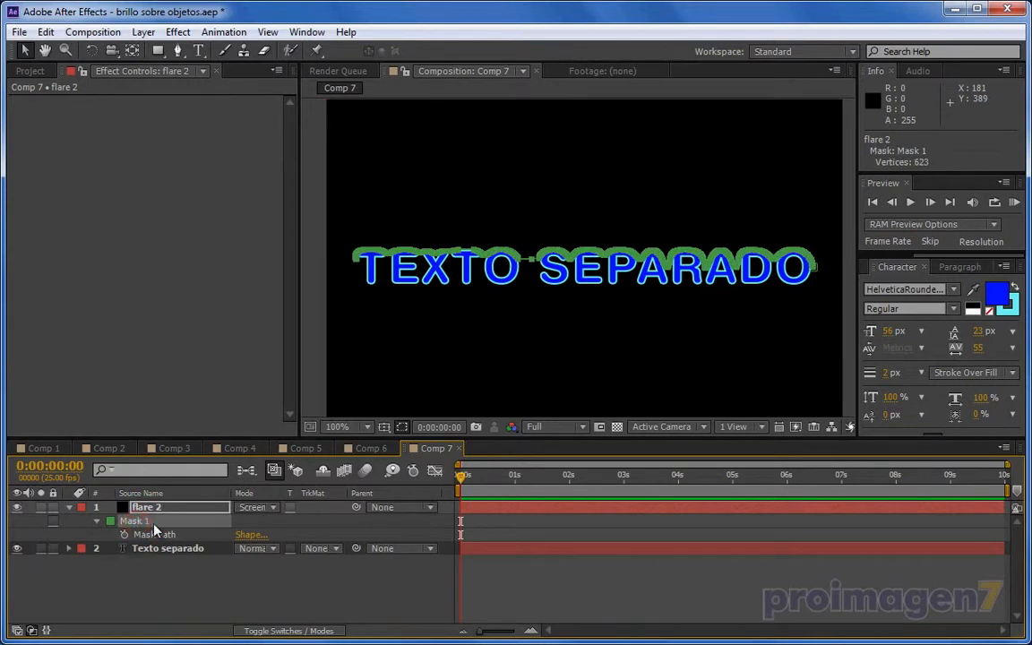
{"action": "left_click", "coordinate": [155, 534]}
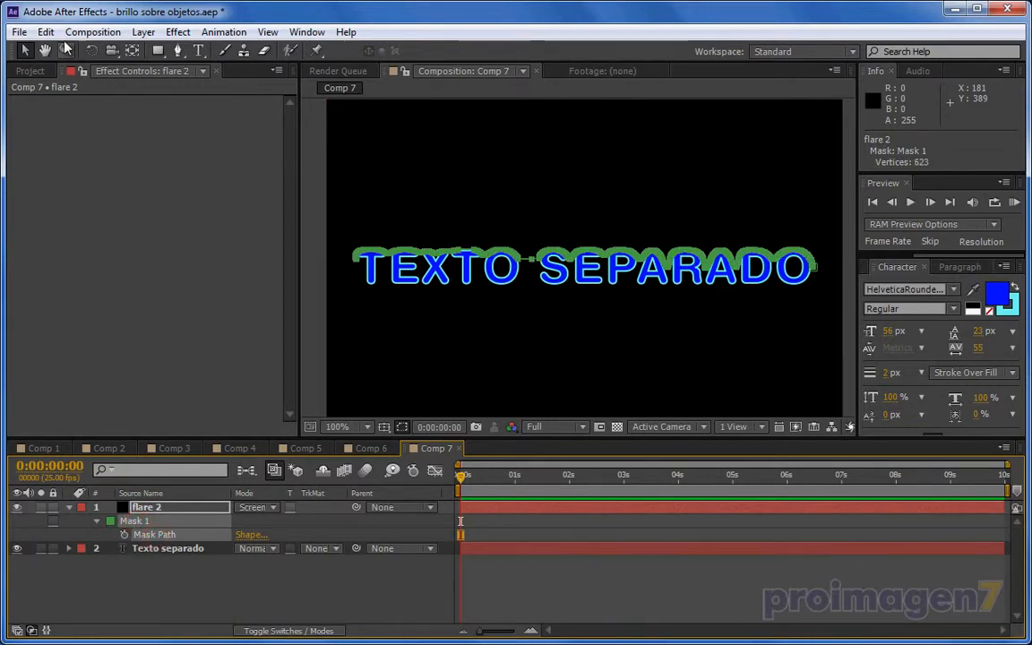
{"action": "left_click", "coordinate": [45, 31]}
{"action": "left_click", "coordinate": [67, 114]}
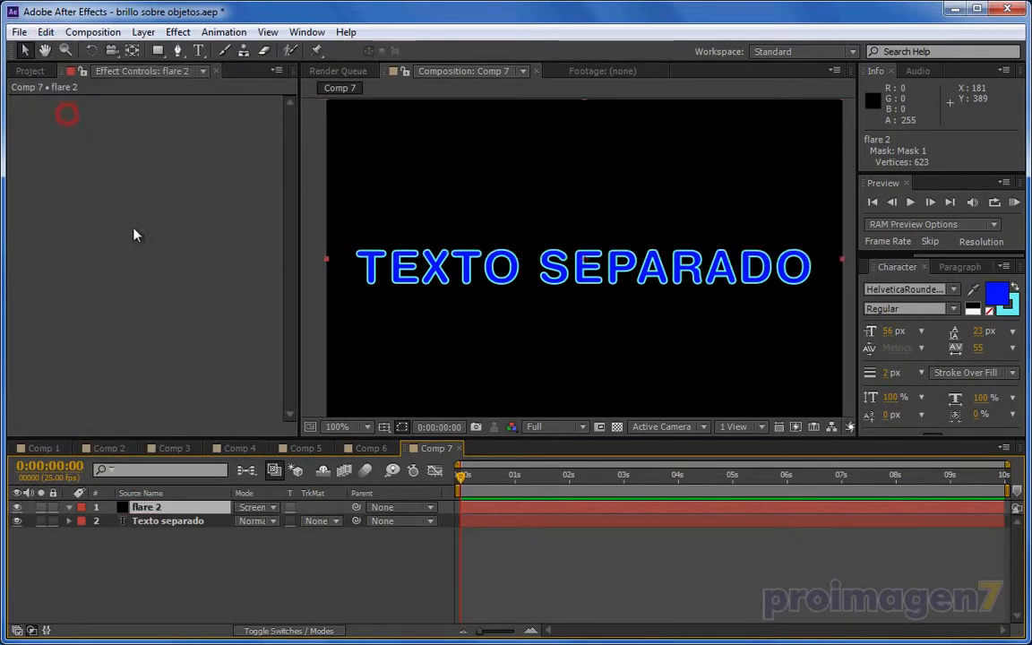
{"action": "left_click", "coordinate": [166, 509]}
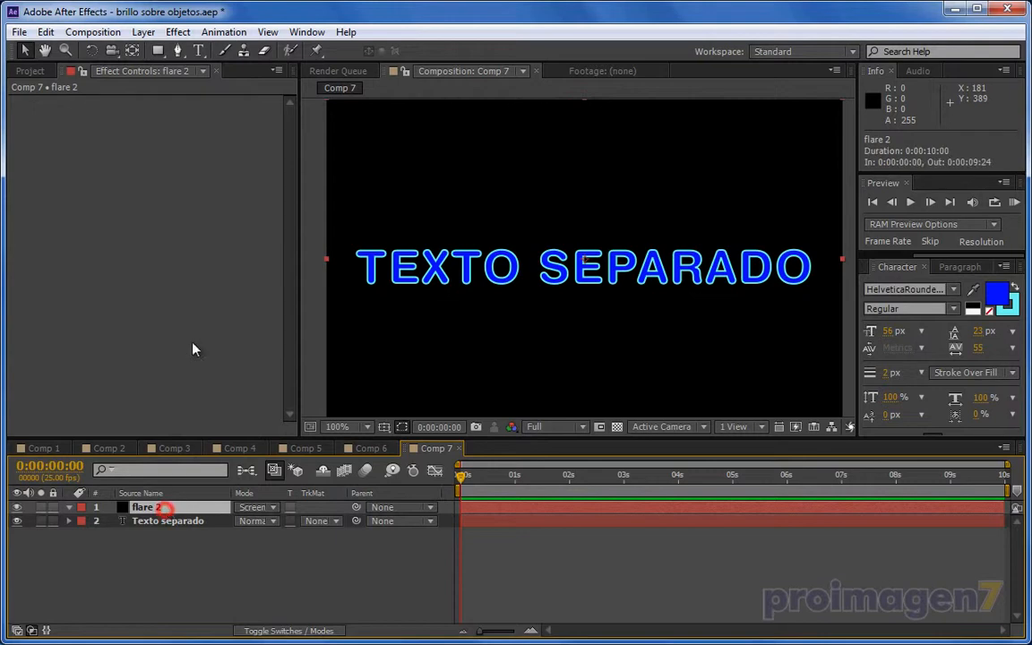
Apply the Lens Flare effect to the flare 2 layer and enable keyframing for its Flare Center.
{"action": "left_click", "coordinate": [176, 34]}
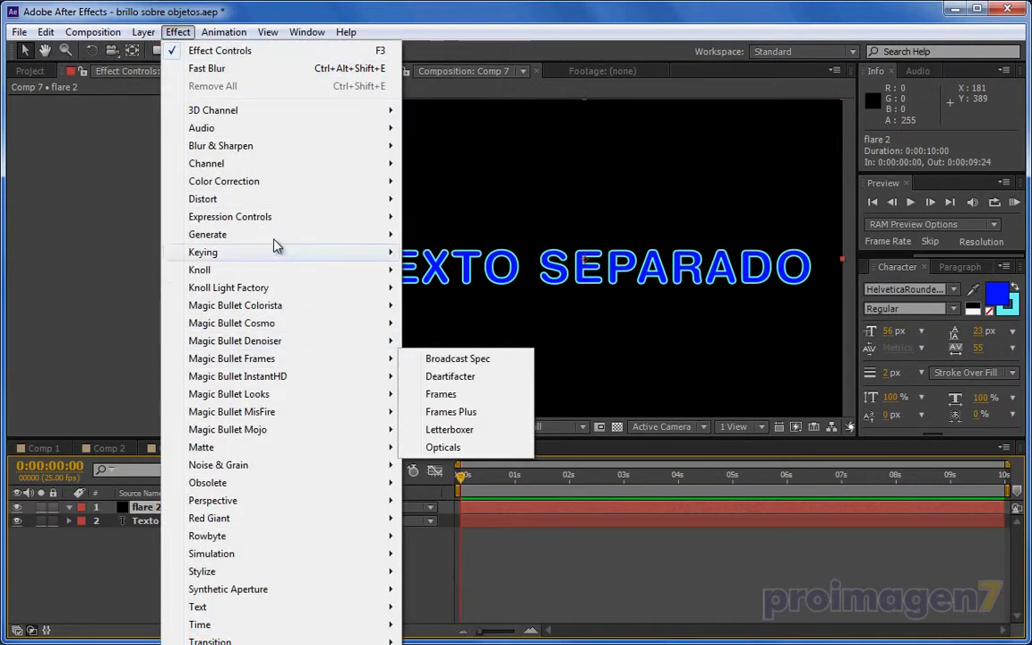
{"action": "mouse_move", "coordinate": [284, 240]}
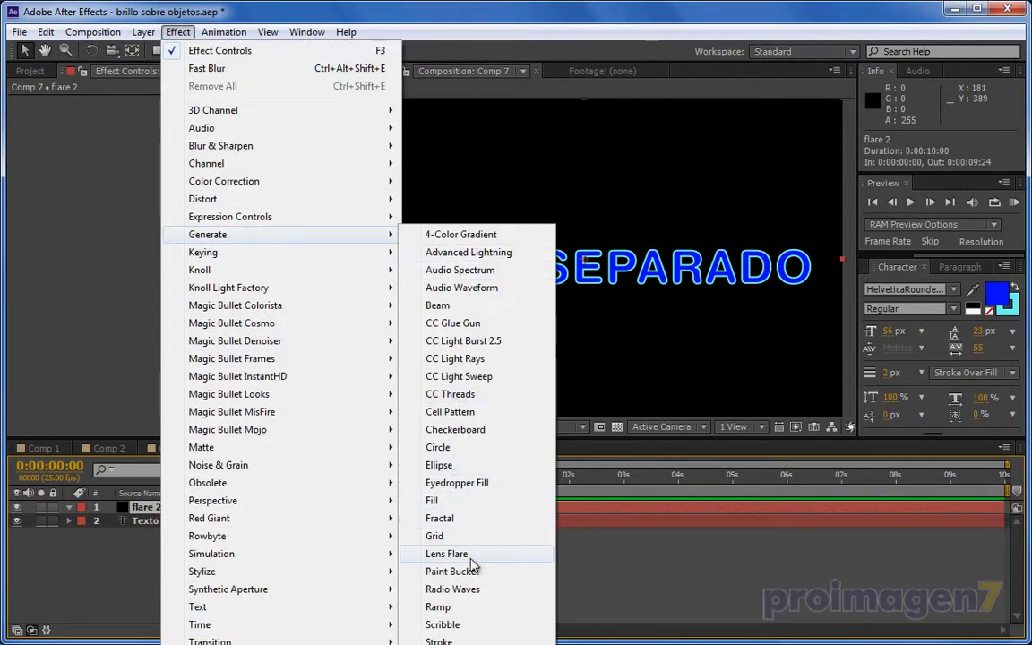
{"action": "left_click", "coordinate": [470, 555]}
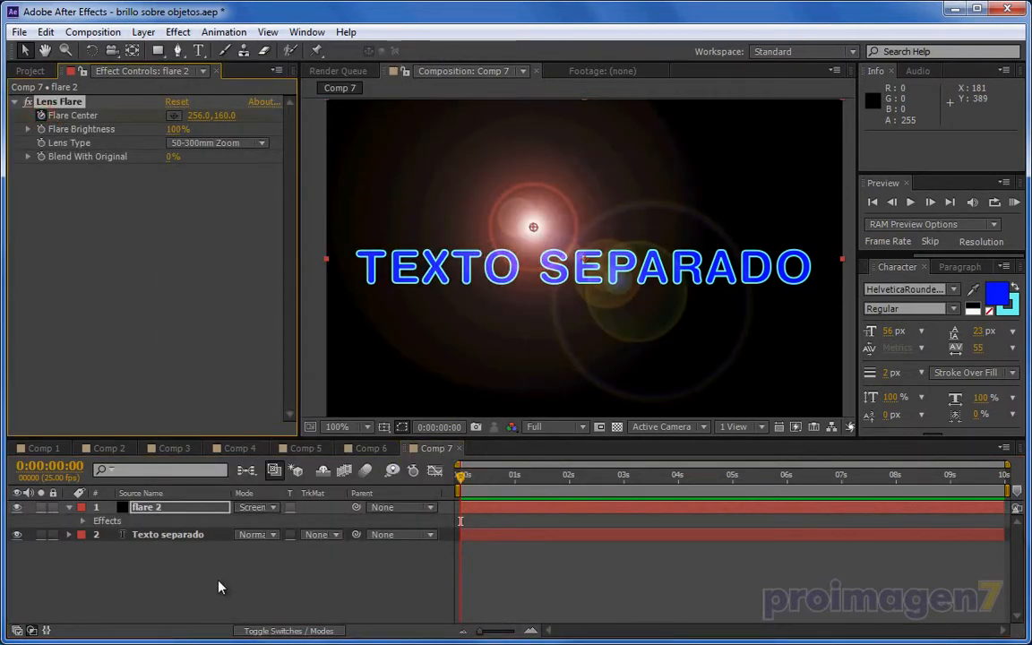
Paste the cut mask path onto the Flare Center property of flare 2 and scrub through the resulting motion.
{"action": "left_click", "coordinate": [173, 509]}
{"action": "key", "text": "u"}
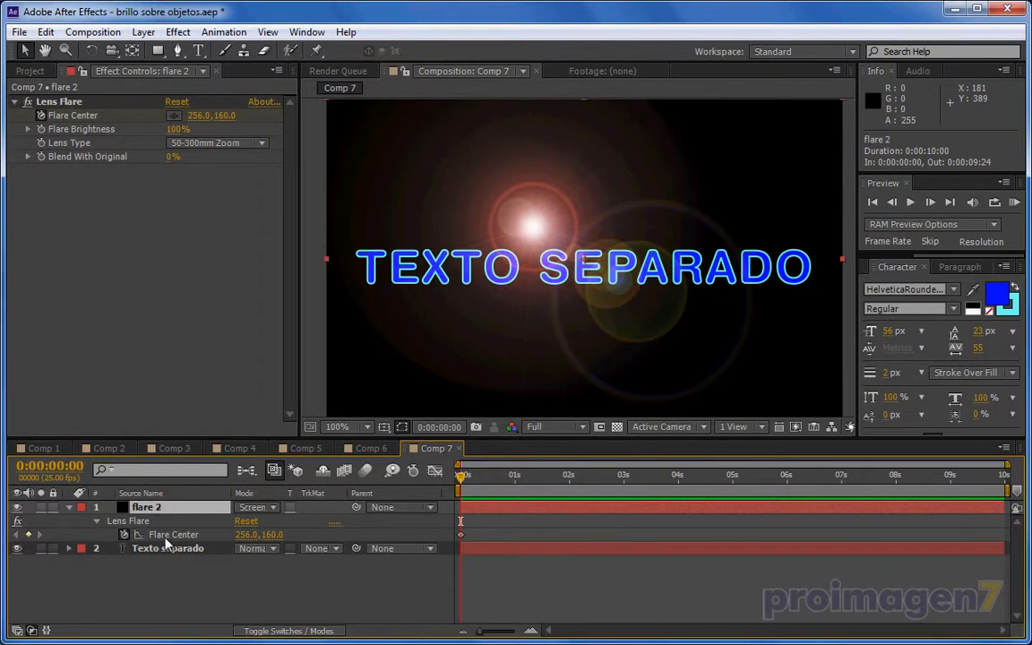
{"action": "left_click", "coordinate": [165, 535]}
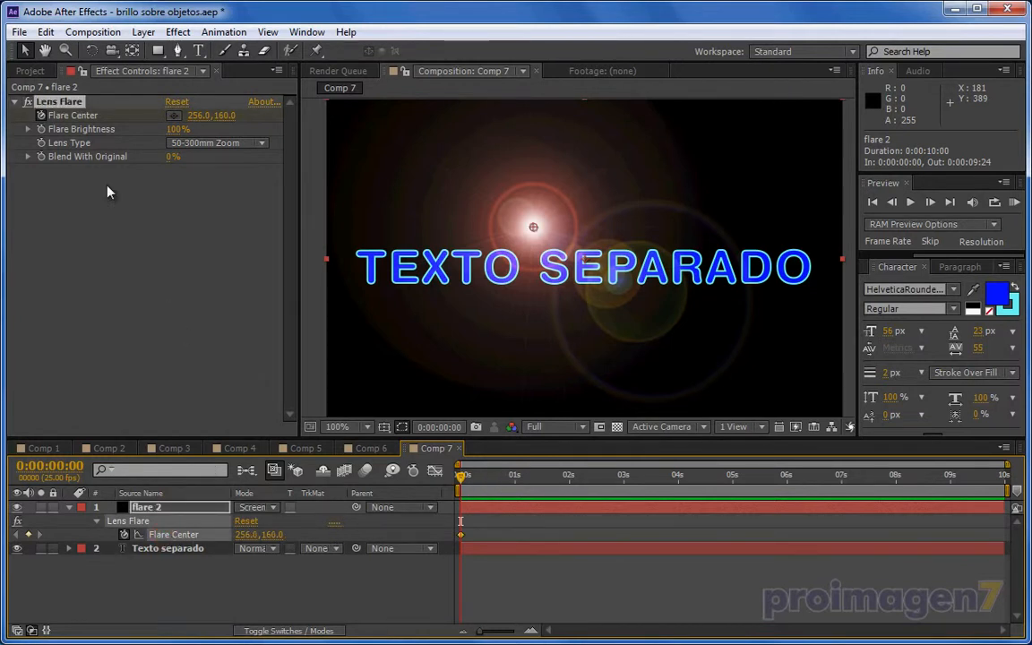
{"action": "left_click", "coordinate": [46, 32]}
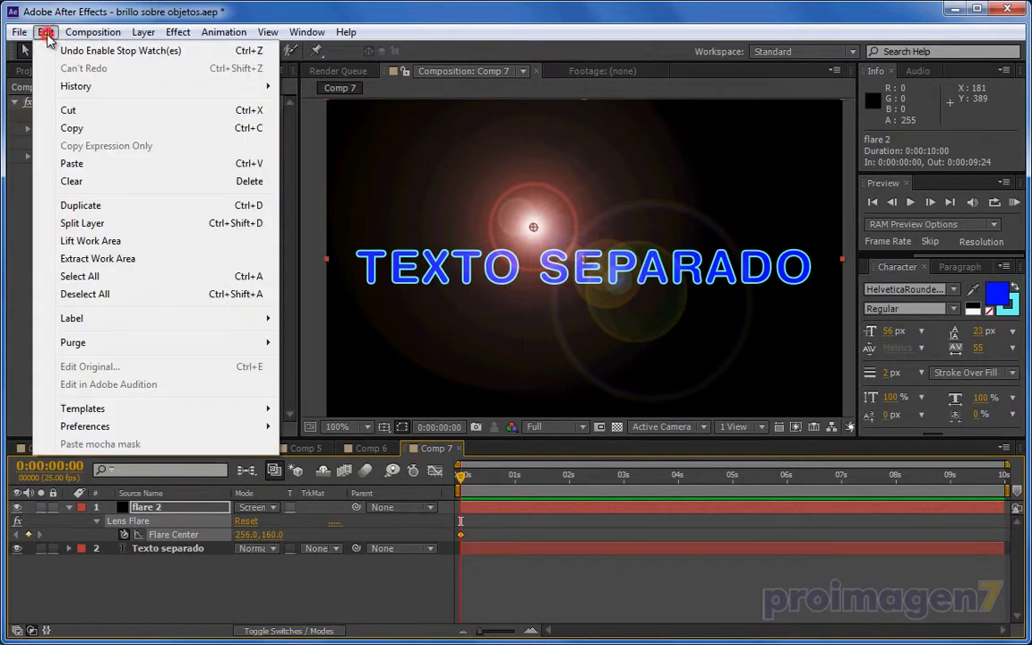
{"action": "left_click", "coordinate": [75, 163]}
{"action": "left_click_drag", "start_coordinate": [465, 484], "coordinate": [535, 484]}
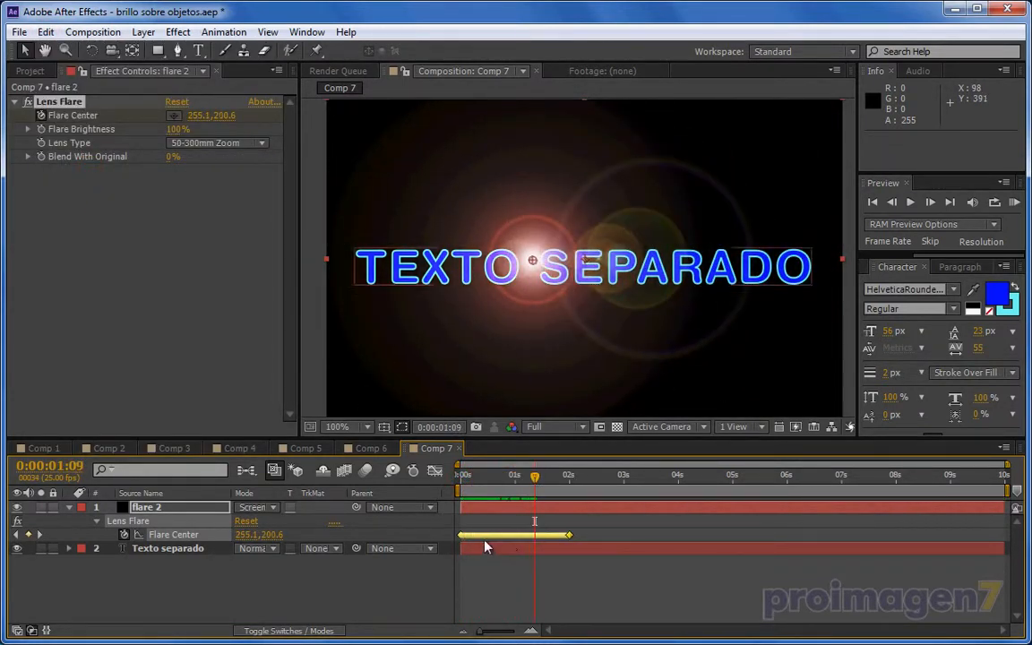
Time-reverse all the Flare Center keyframes and scrub to 0:00:02:01 to check the flare's direction along the text.
{"action": "left_click_drag", "start_coordinate": [462, 437], "coordinate": [462, 366]}
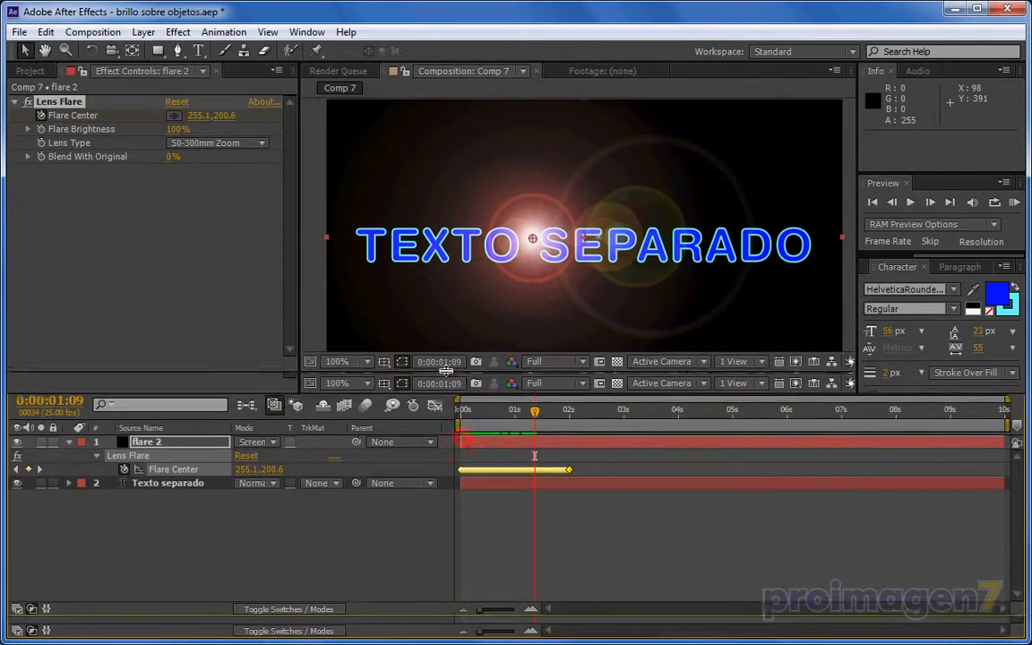
{"action": "right_click", "coordinate": [463, 468]}
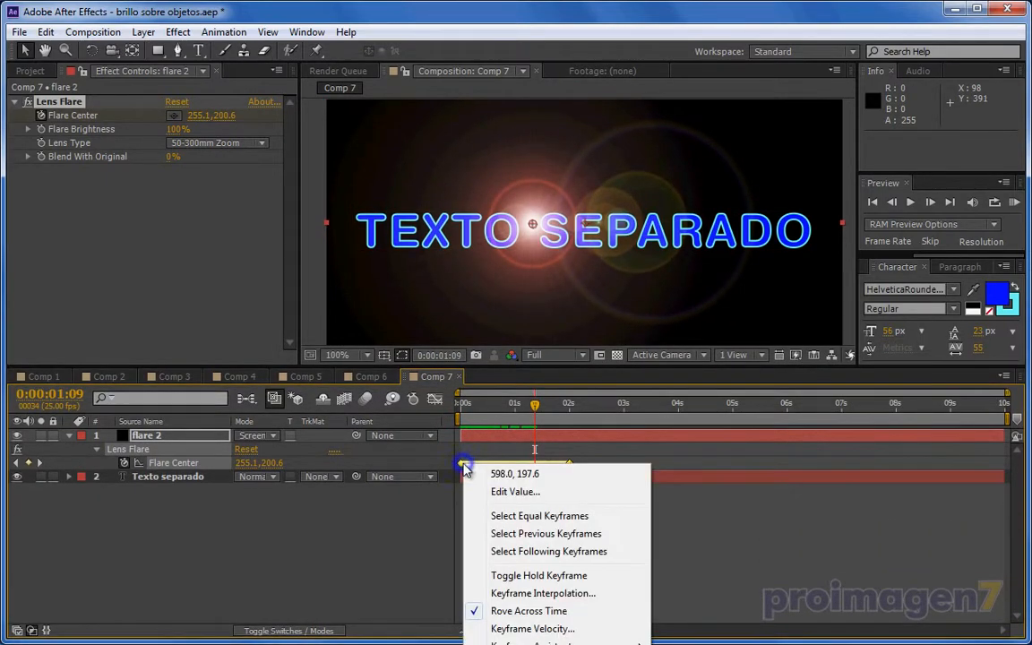
{"action": "mouse_move", "coordinate": [537, 642]}
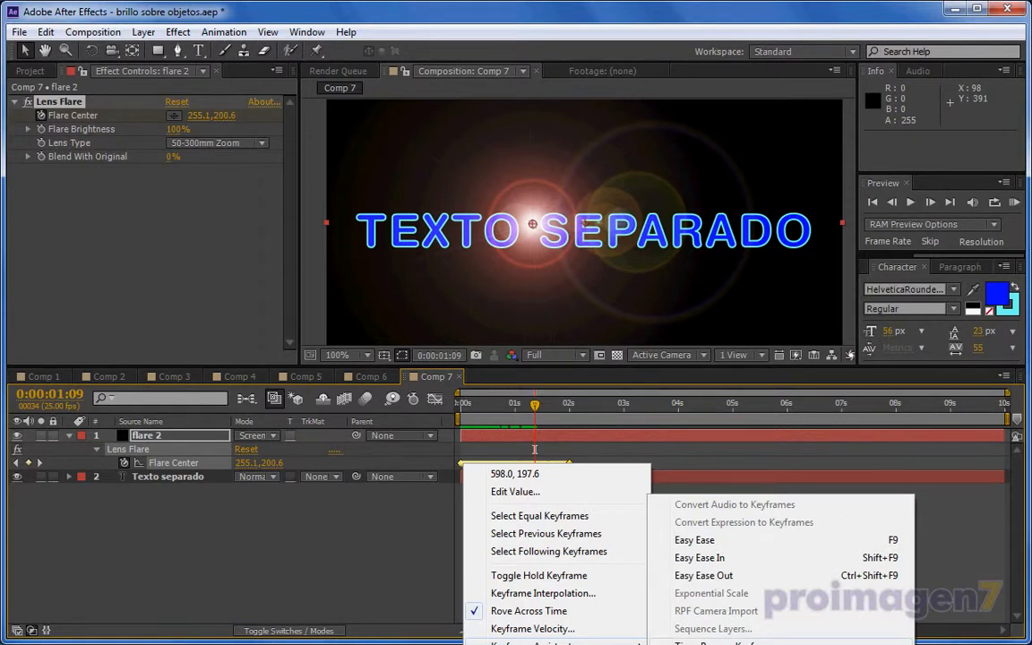
{"action": "left_click", "coordinate": [398, 561]}
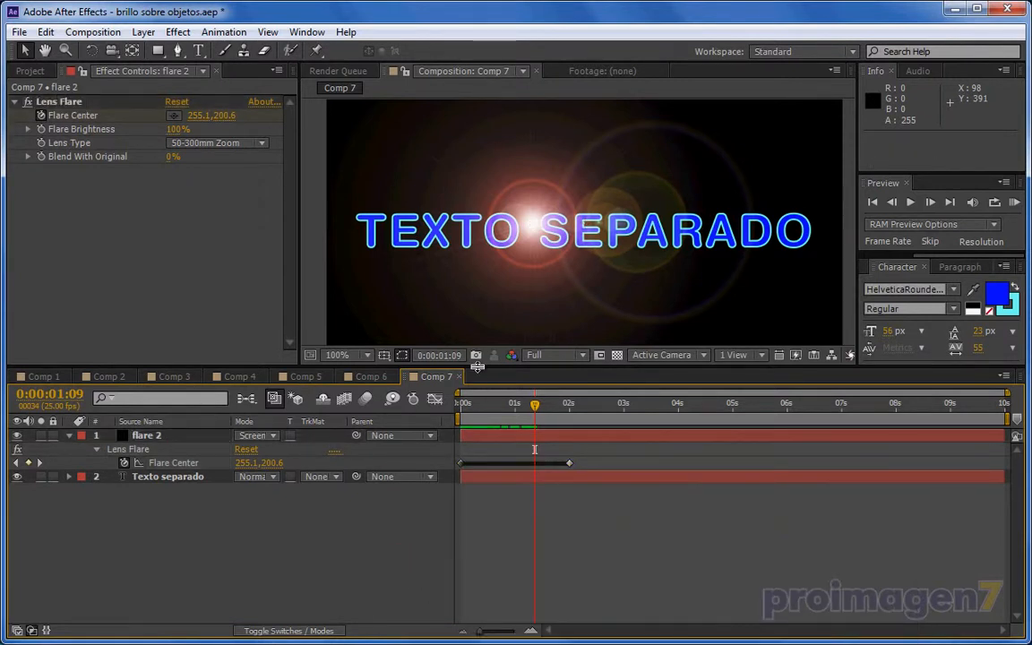
{"action": "left_click_drag", "start_coordinate": [478, 367], "coordinate": [477, 330]}
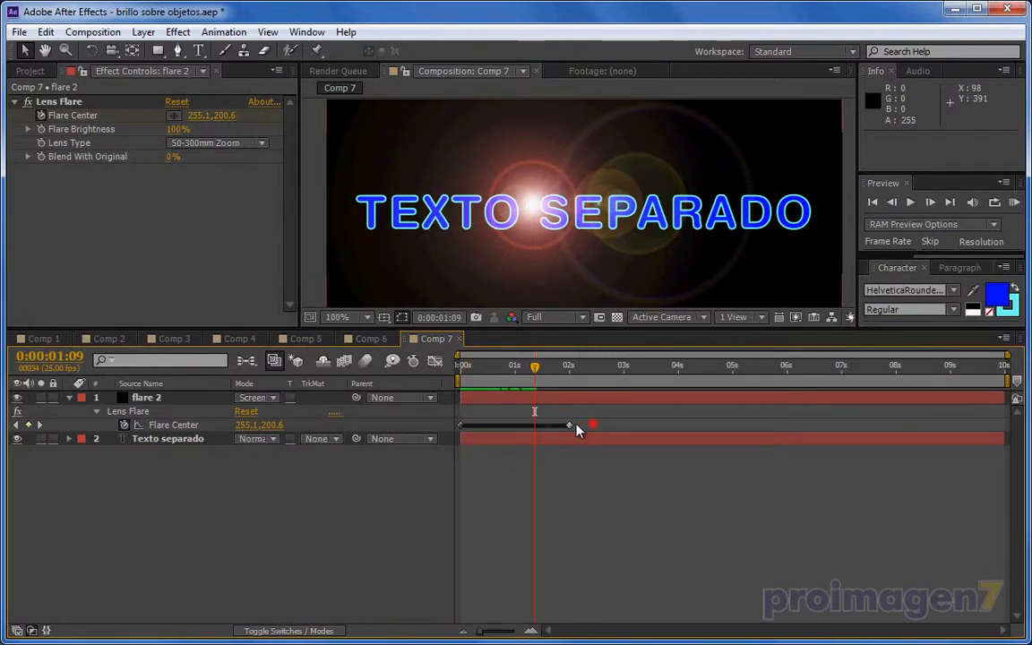
{"action": "left_click_drag", "start_coordinate": [578, 430], "coordinate": [445, 426]}
{"action": "right_click", "coordinate": [482, 424]}
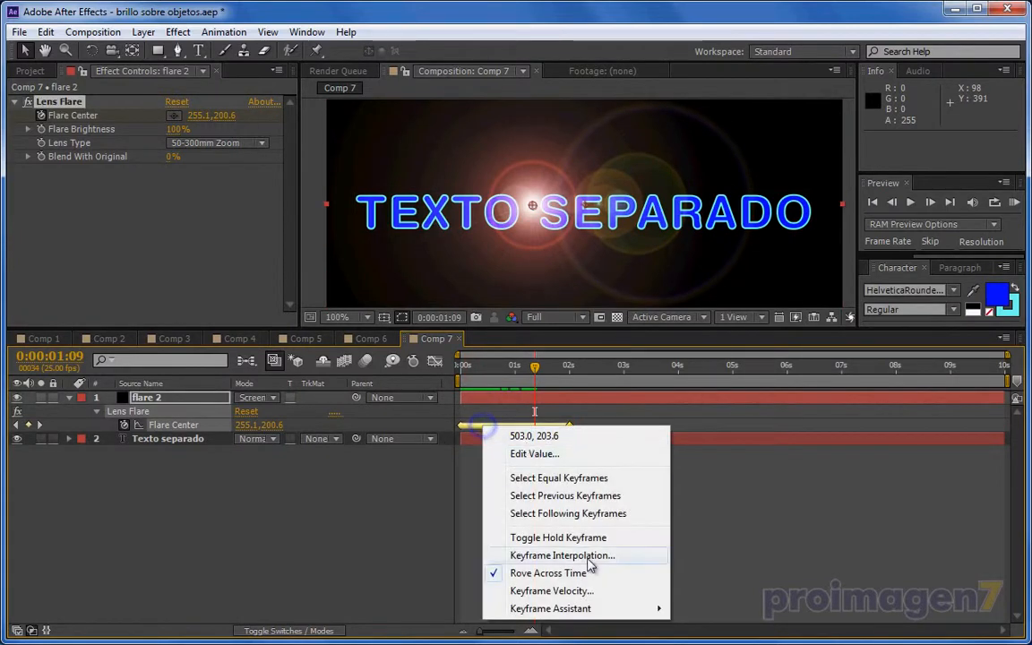
{"action": "mouse_move", "coordinate": [597, 609]}
{"action": "left_click", "coordinate": [706, 612]}
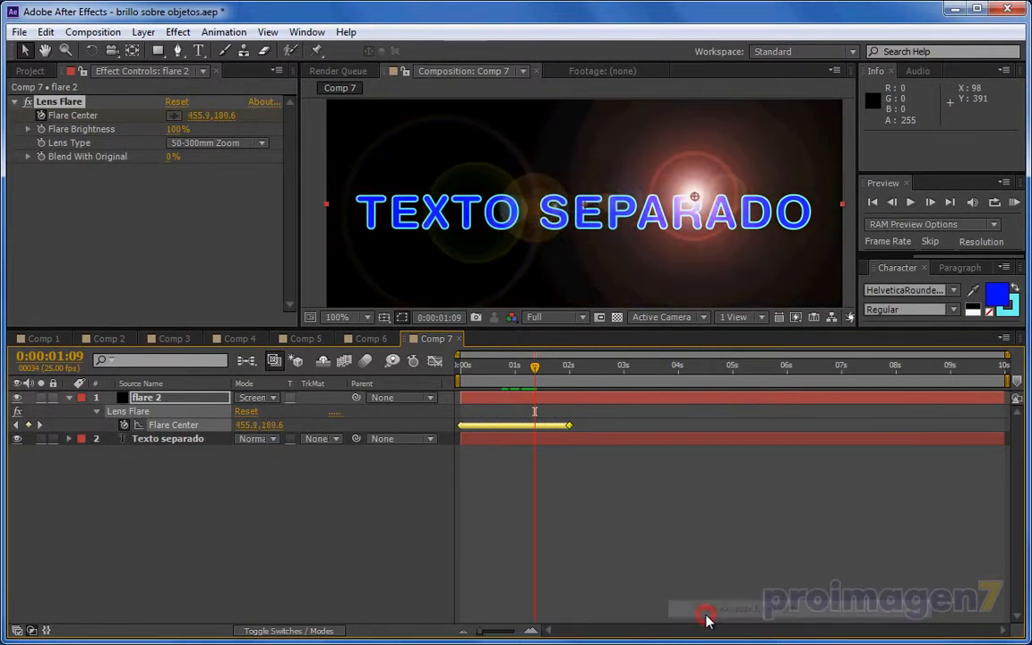
{"action": "left_click", "coordinate": [623, 528]}
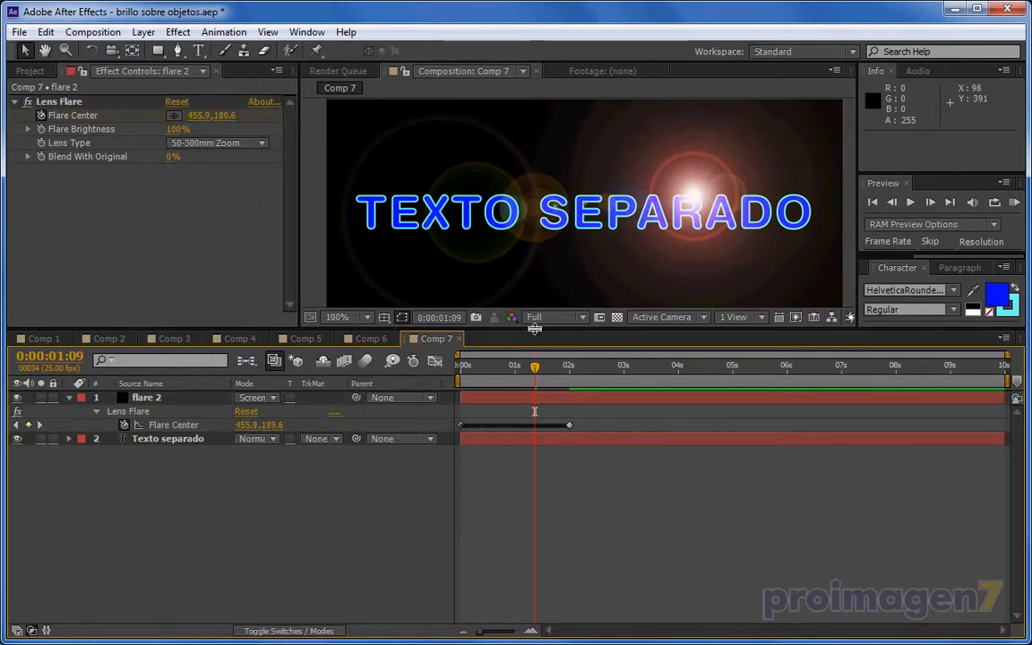
{"action": "left_click_drag", "start_coordinate": [534, 329], "coordinate": [541, 449]}
{"action": "left_click_drag", "start_coordinate": [537, 505], "coordinate": [572, 500]}
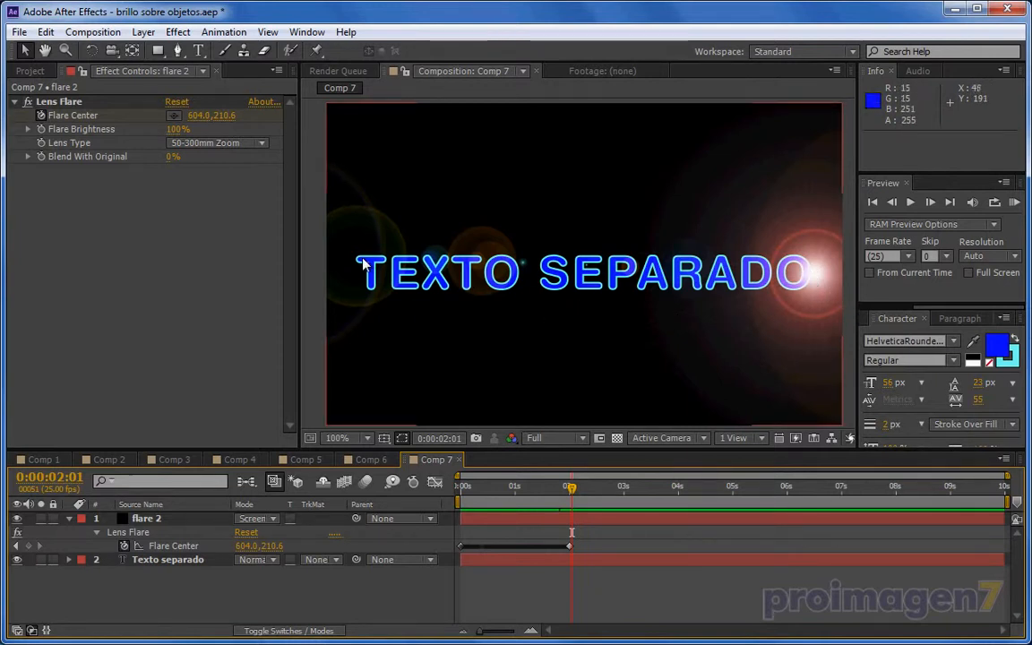
Set the Flare Center at 0:00:00:00 to 9.0, 195.6 and preview the start of the motion.
{"action": "left_click_drag", "start_coordinate": [485, 481], "coordinate": [453, 498]}
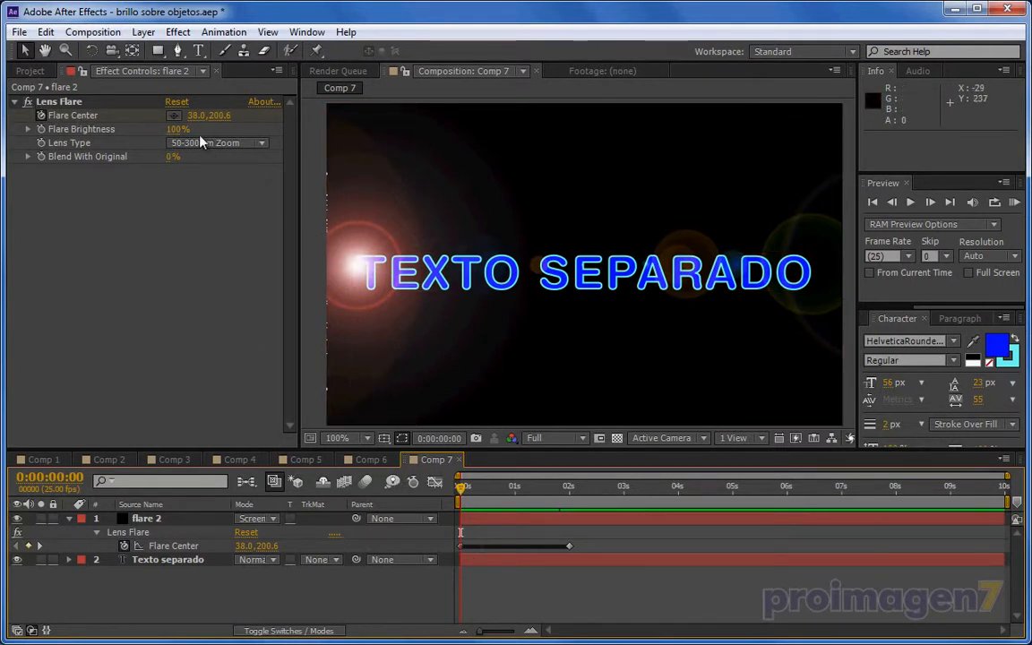
{"action": "mouse_move", "coordinate": [193, 116]}
{"action": "left_mouse_down"}
{"action": "mouse_move", "coordinate": [187, 128]}
{"action": "mouse_move", "coordinate": [204, 117]}
{"action": "left_mouse_up"}
{"action": "left_click_drag", "start_coordinate": [203, 120], "coordinate": [204, 121]}
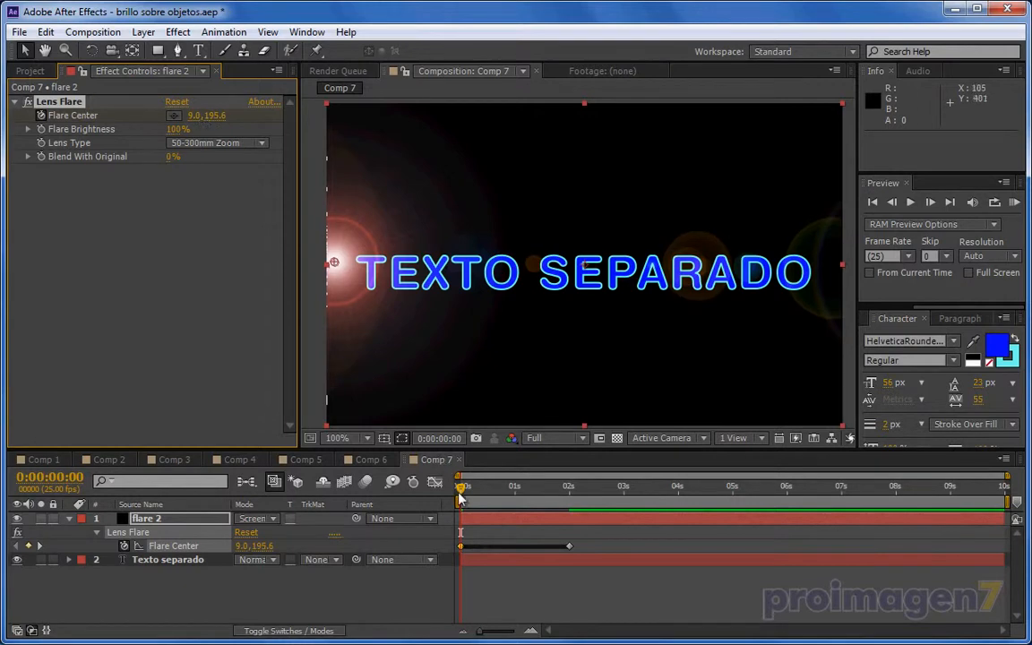
{"action": "mouse_move", "coordinate": [462, 492]}
{"action": "left_mouse_down"}
{"action": "mouse_move", "coordinate": [544, 497]}
{"action": "mouse_move", "coordinate": [444, 493]}
{"action": "left_mouse_up"}
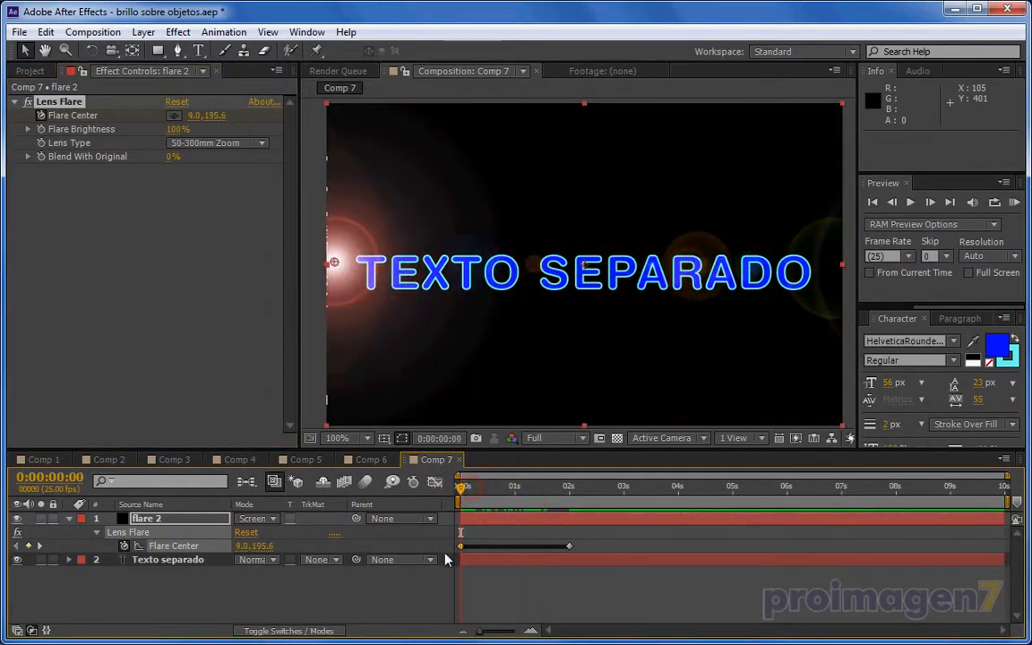
{"action": "key", "text": "space"}
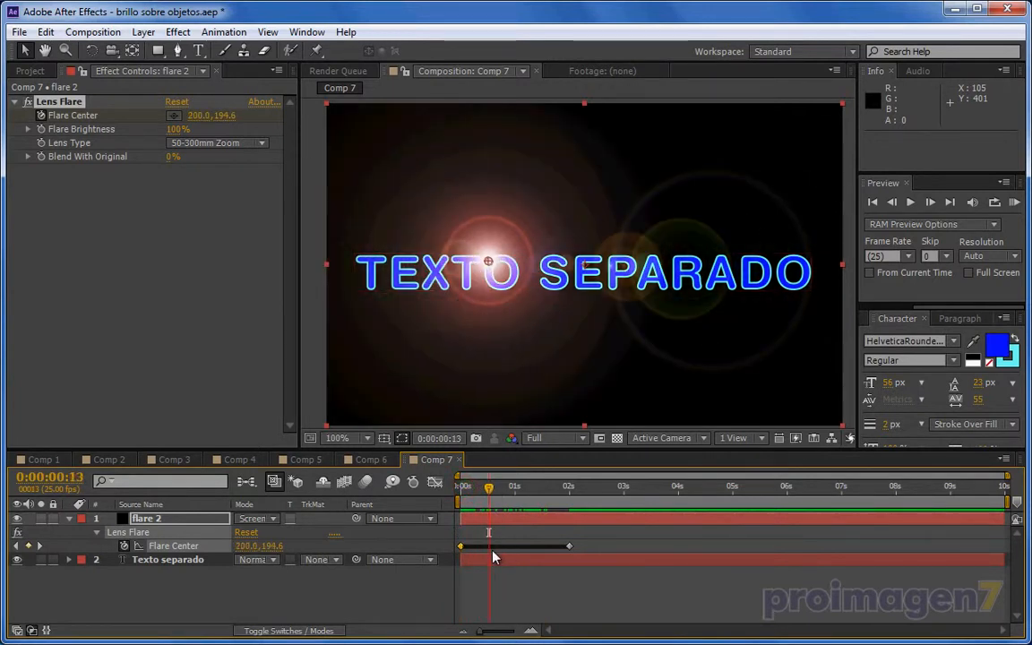
Set the Flare Center at the last keyframe, 0:00:02:00, to 620.0, 225.6.
{"action": "left_click_drag", "start_coordinate": [500, 495], "coordinate": [574, 496]}
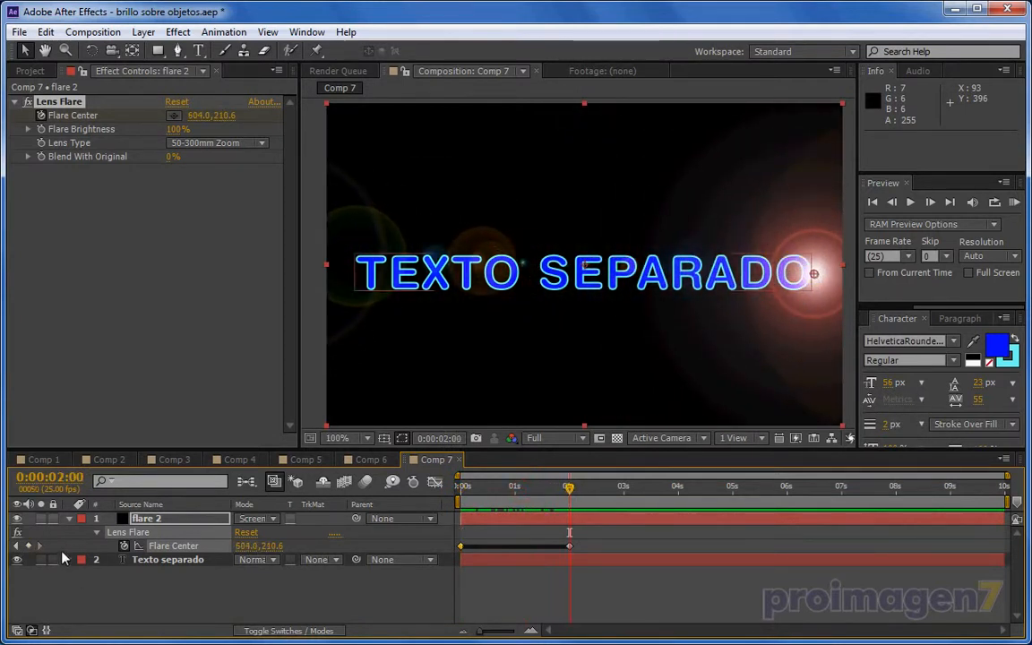
{"action": "left_click", "coordinate": [37, 547]}
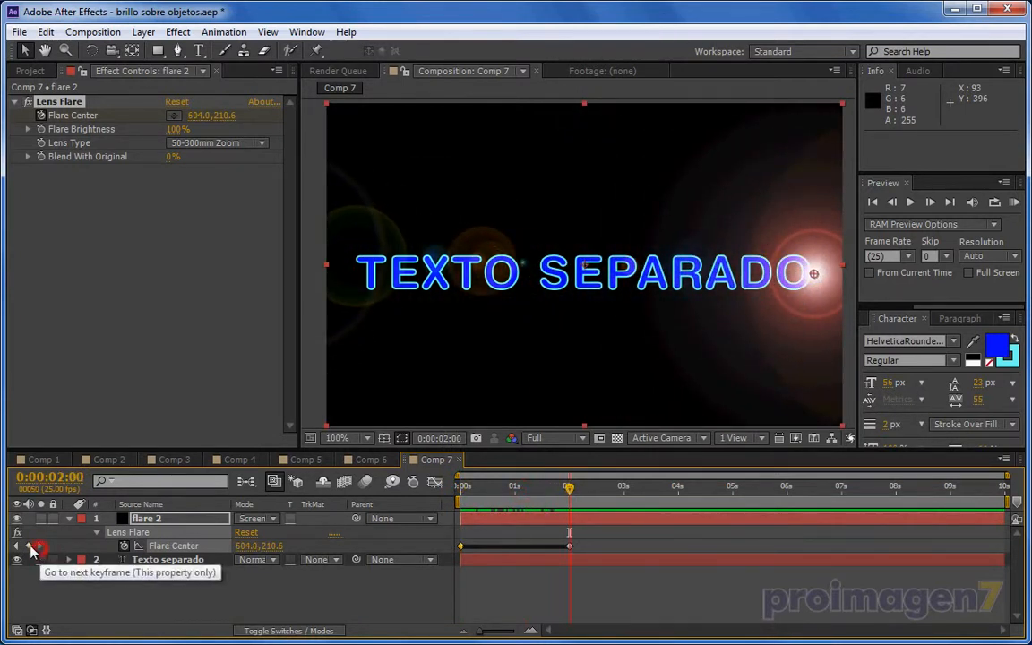
{"action": "left_click", "coordinate": [17, 545]}
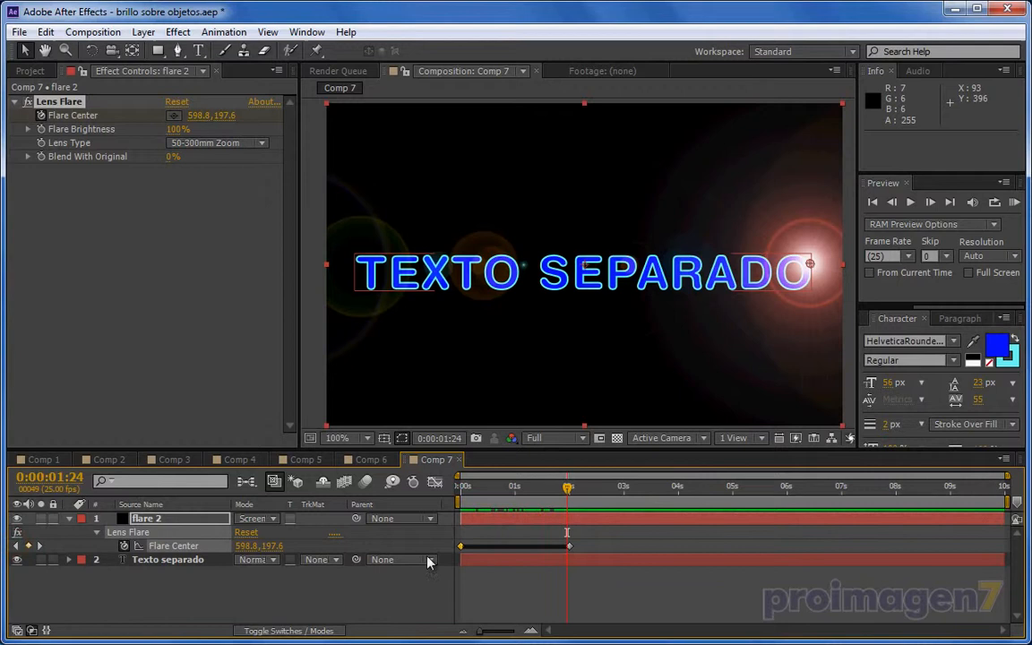
{"action": "left_click", "coordinate": [40, 546]}
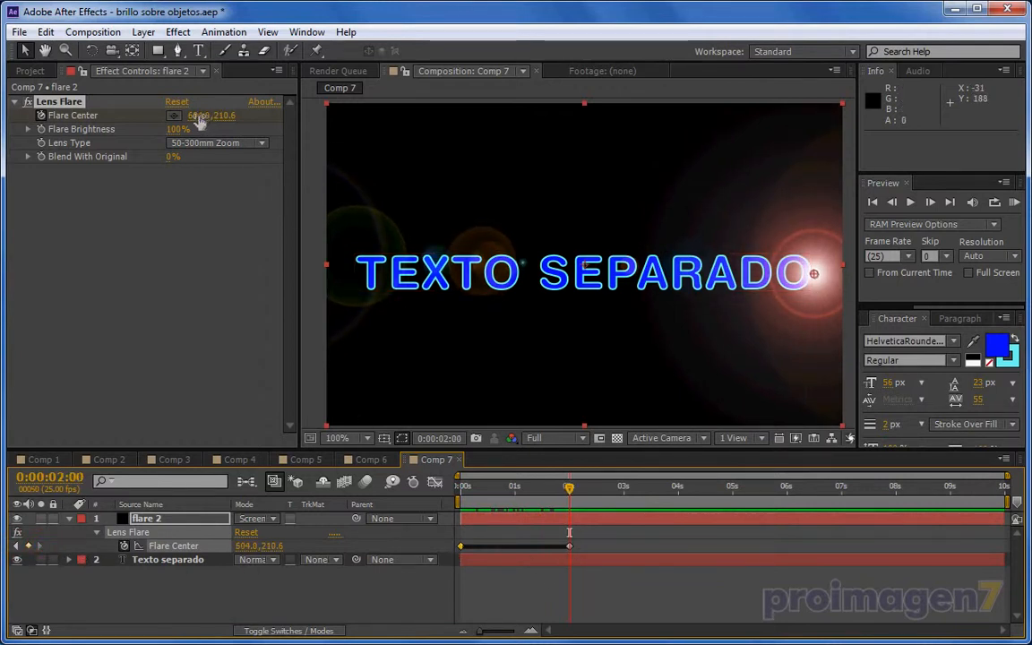
{"action": "mouse_move", "coordinate": [215, 115]}
{"action": "left_mouse_down"}
{"action": "mouse_move", "coordinate": [204, 116]}
{"action": "mouse_move", "coordinate": [204, 131]}
{"action": "mouse_move", "coordinate": [186, 113]}
{"action": "mouse_move", "coordinate": [199, 116]}
{"action": "left_mouse_up"}
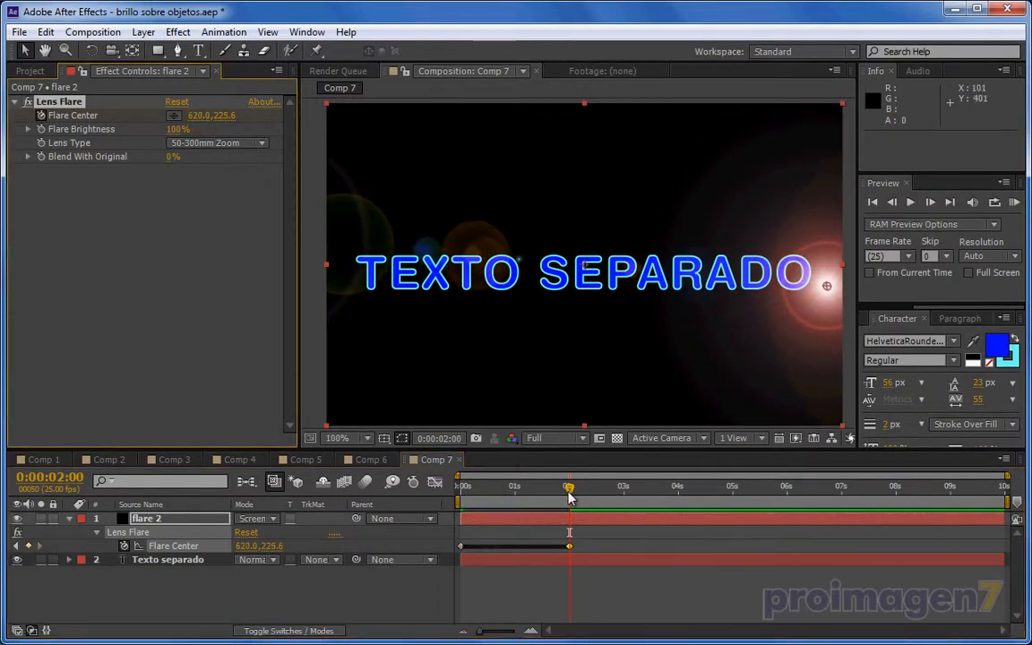
Keyframe the Flare Brightness to fade out from 100% at 0:00:01:23 to 0% at 0:00:02:00.
{"action": "mouse_move", "coordinate": [569, 486]}
{"action": "left_mouse_down"}
{"action": "mouse_move", "coordinate": [548, 486]}
{"action": "mouse_move", "coordinate": [565, 487]}
{"action": "left_mouse_up"}
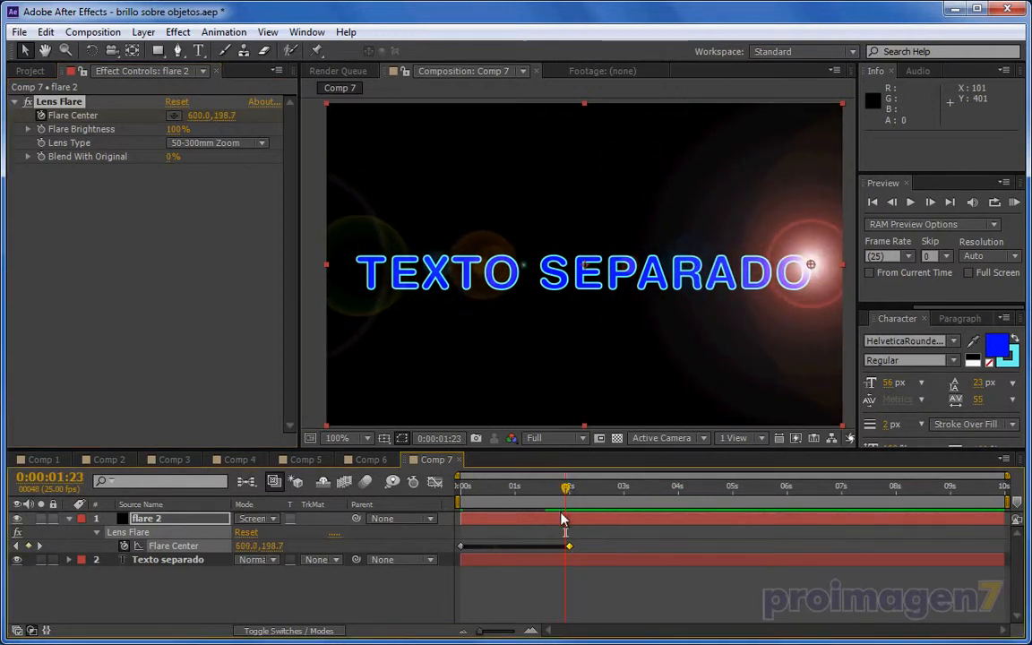
{"action": "left_click", "coordinate": [40, 130]}
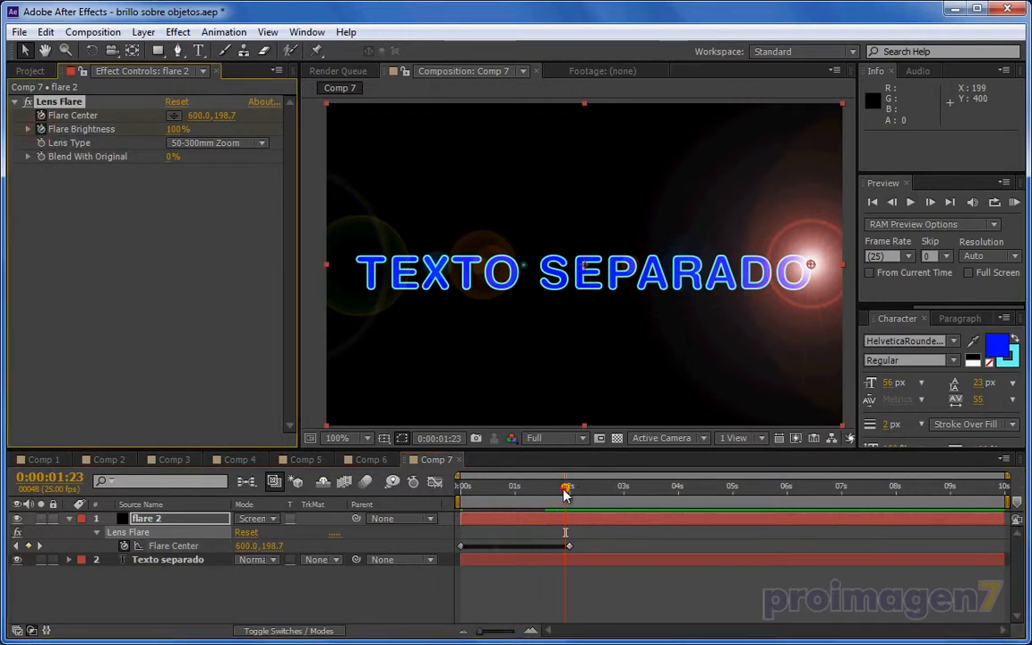
{"action": "left_click_drag", "start_coordinate": [566, 493], "coordinate": [570, 489]}
{"action": "left_click_drag", "start_coordinate": [180, 130], "coordinate": [134, 131]}
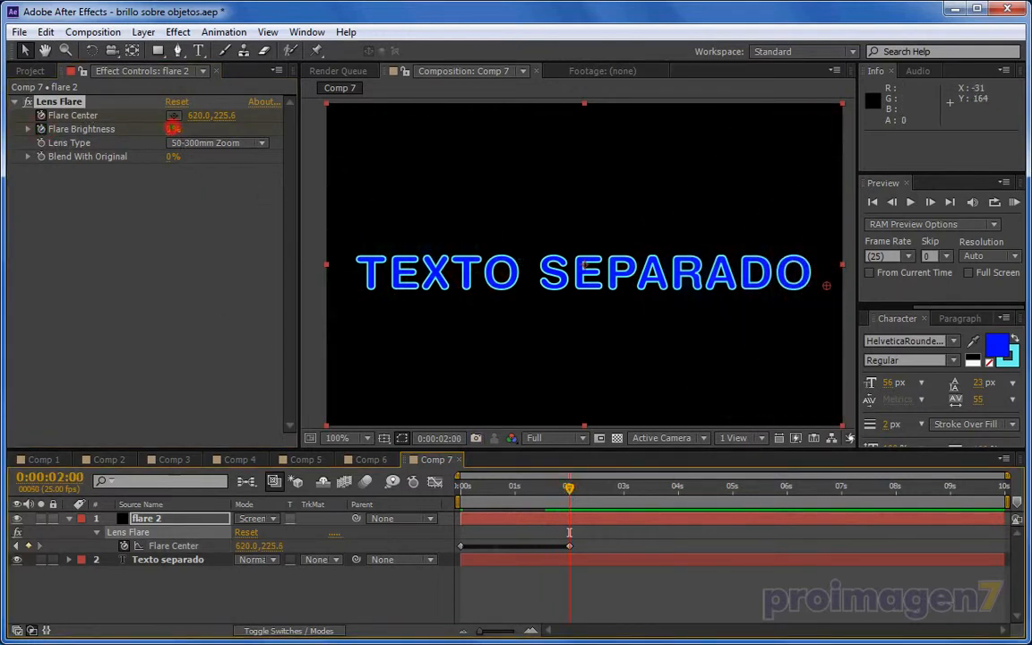
Keyframe the Flare Brightness to fade in from 0% at 0:00:00:00 to 100% at 0:00:00:02.
{"action": "left_click", "coordinate": [562, 488]}
{"action": "left_click_drag", "start_coordinate": [562, 491], "coordinate": [439, 488]}
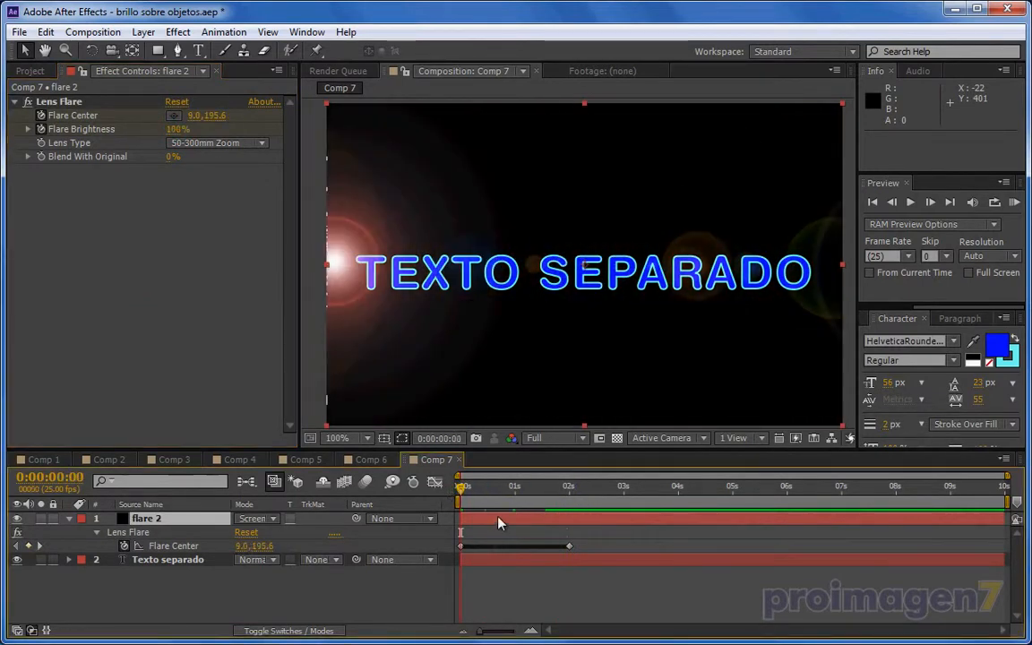
{"action": "left_click", "coordinate": [180, 524]}
{"action": "key", "text": "u"}
{"action": "key", "text": "u"}
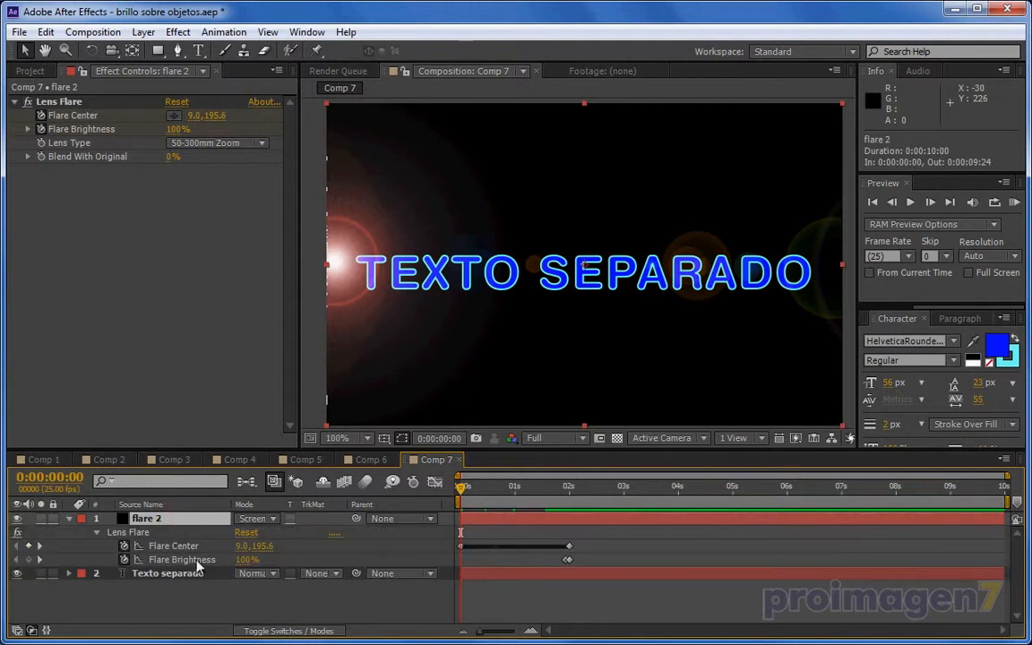
{"action": "left_click", "coordinate": [28, 559]}
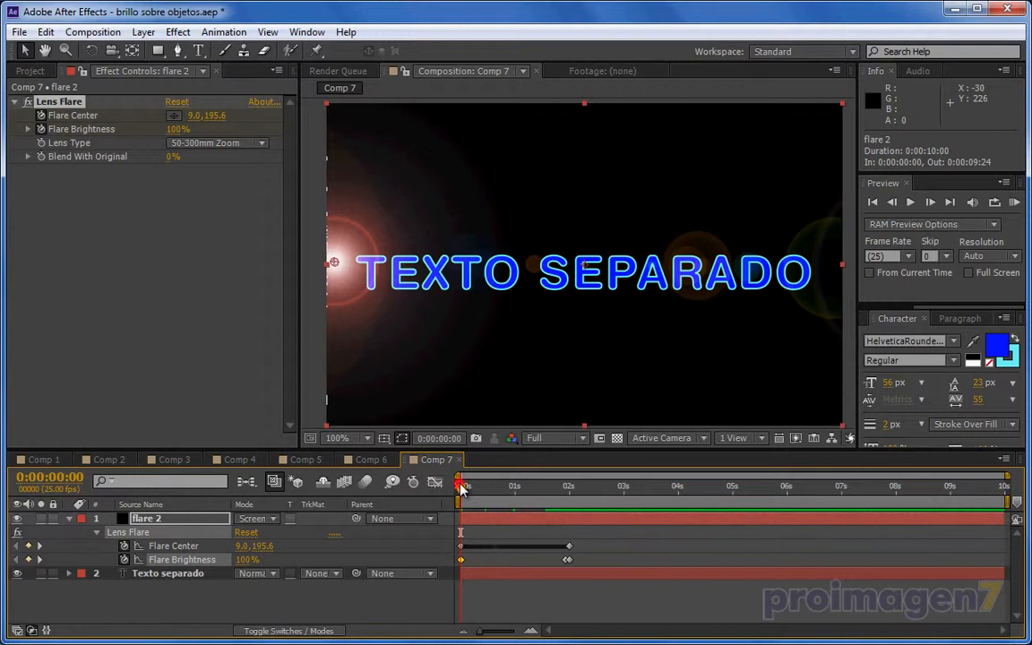
{"action": "left_click_drag", "start_coordinate": [462, 488], "coordinate": [465, 488]}
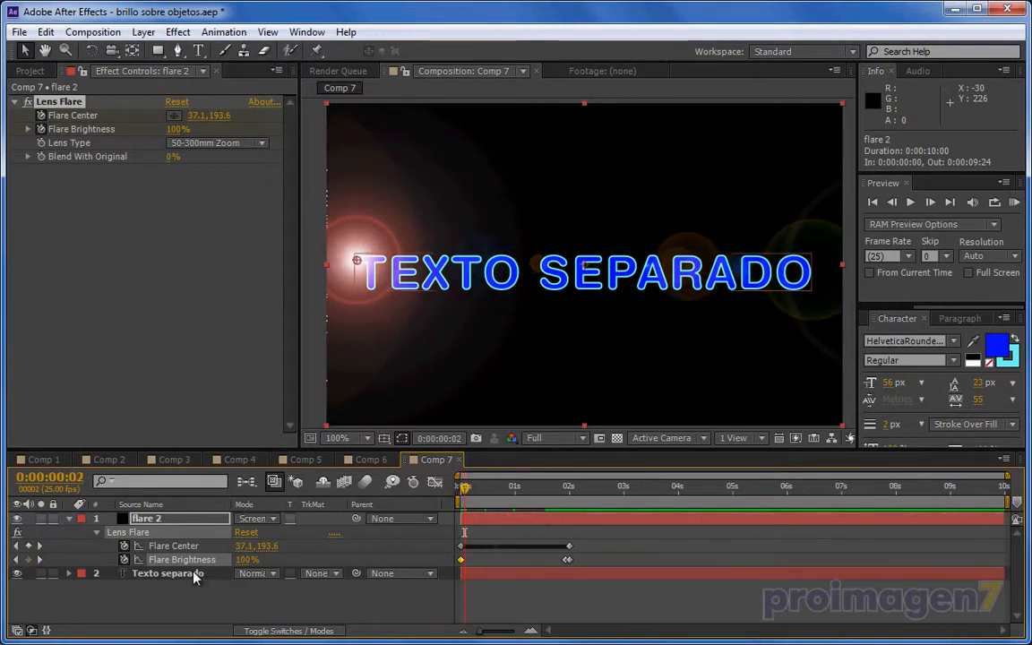
{"action": "left_click", "coordinate": [17, 559]}
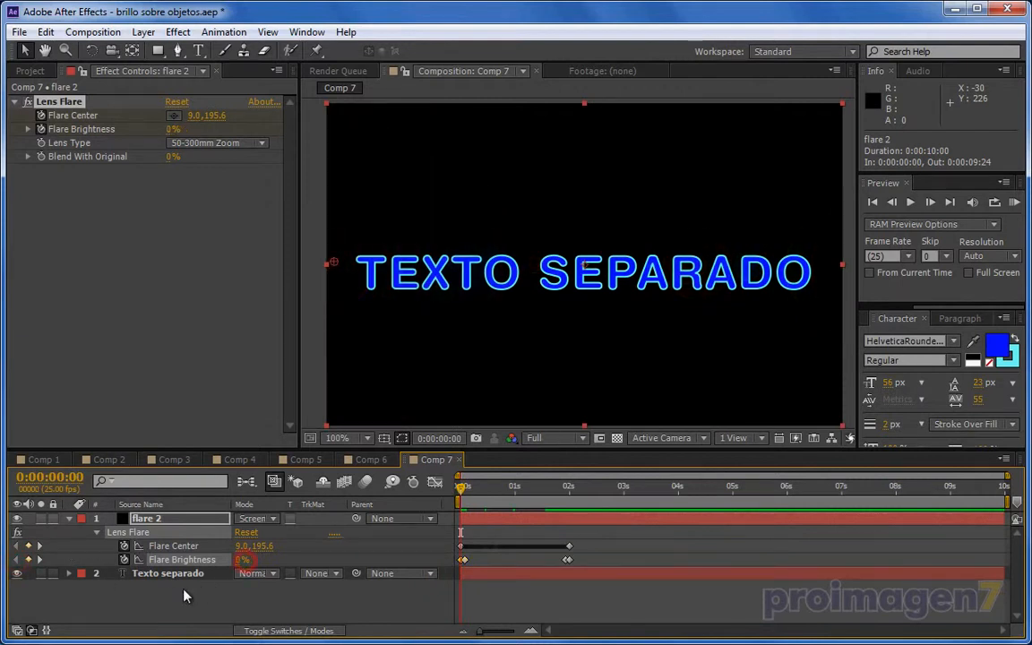
Change the flare's Lens Type to 35mm Prime while viewing it at 0:00:00:14.
{"action": "left_click_drag", "start_coordinate": [464, 490], "coordinate": [492, 498]}
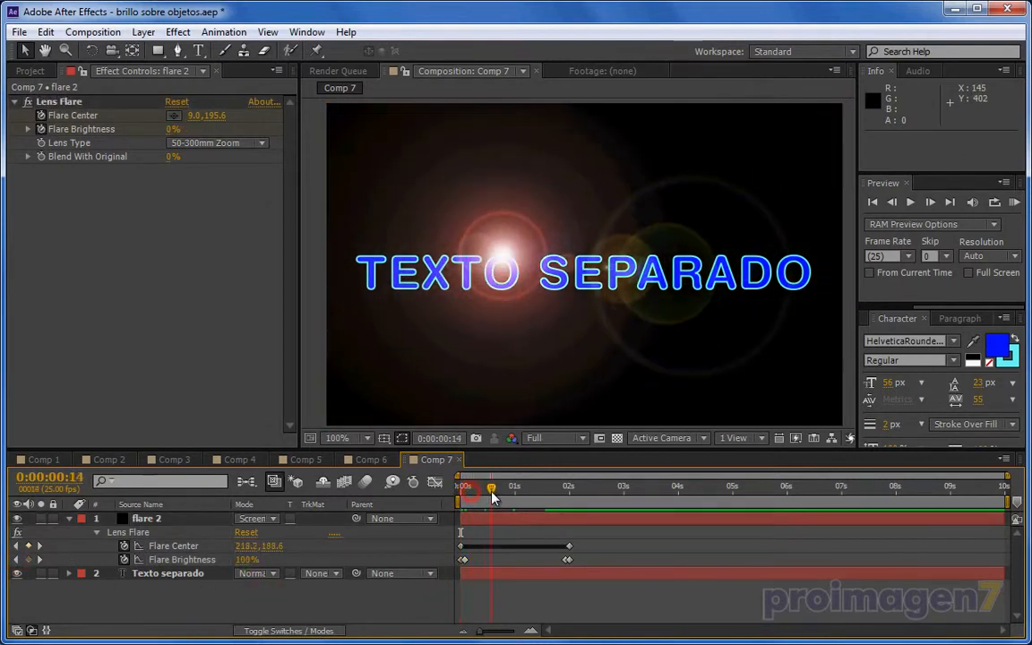
{"action": "left_click", "coordinate": [258, 142]}
{"action": "left_click", "coordinate": [240, 175]}
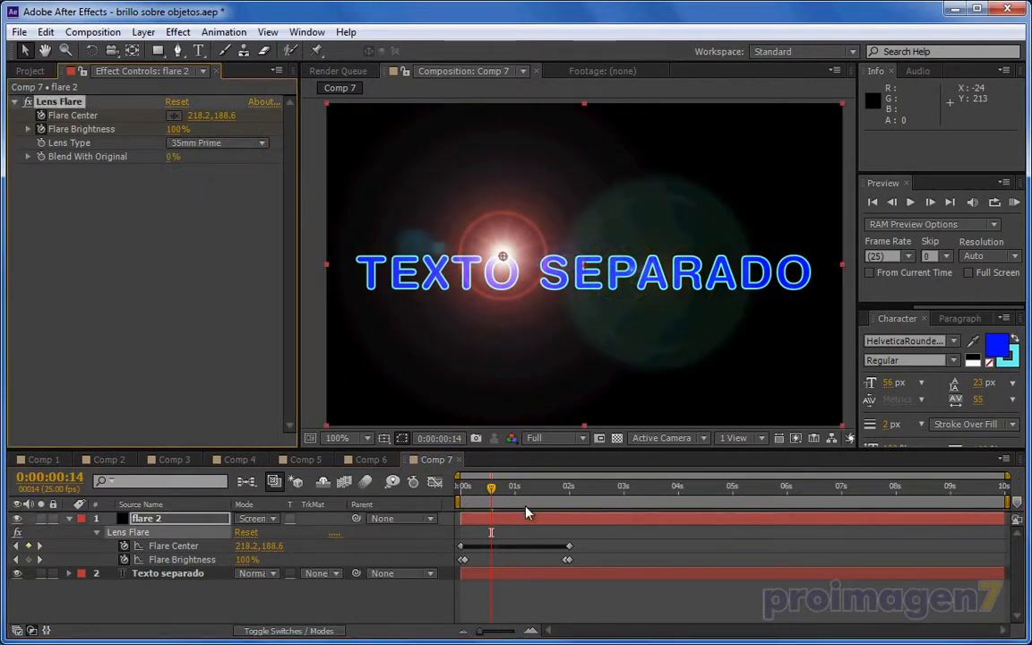
Scrub the flare's pass over the text in Comp 7 and compare it with the light effects in Comps 6, 5, 1 and 2.
{"action": "mouse_move", "coordinate": [491, 488]}
{"action": "left_mouse_down"}
{"action": "mouse_move", "coordinate": [472, 493]}
{"action": "mouse_move", "coordinate": [557, 498]}
{"action": "mouse_move", "coordinate": [465, 485]}
{"action": "mouse_move", "coordinate": [569, 485]}
{"action": "mouse_move", "coordinate": [484, 489]}
{"action": "left_mouse_up"}
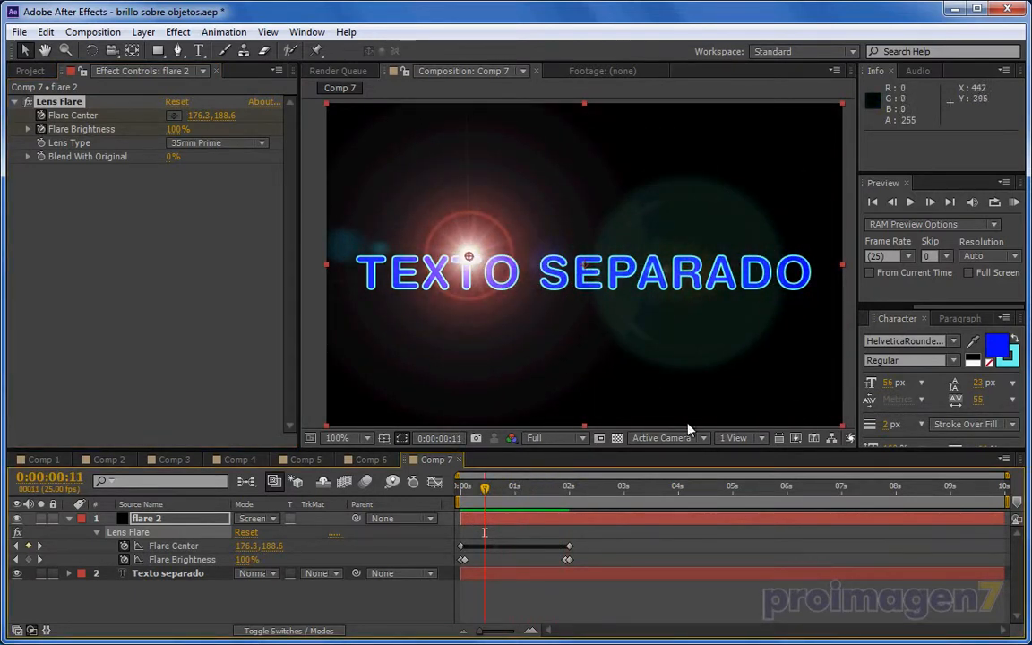
{"action": "left_click_drag", "start_coordinate": [485, 488], "coordinate": [546, 491]}
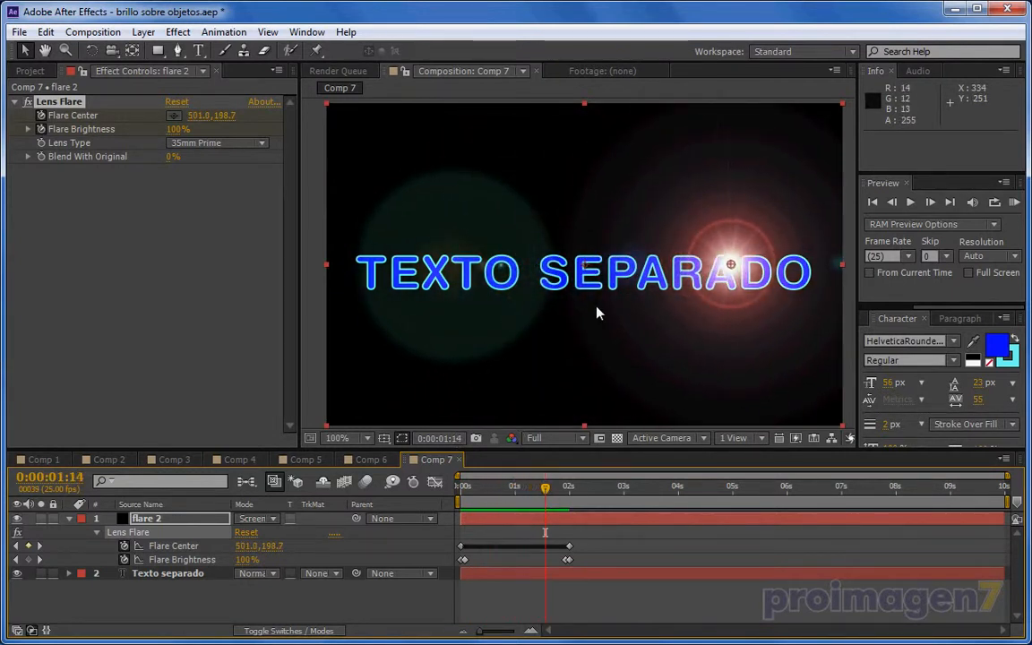
{"action": "left_click", "coordinate": [370, 460]}
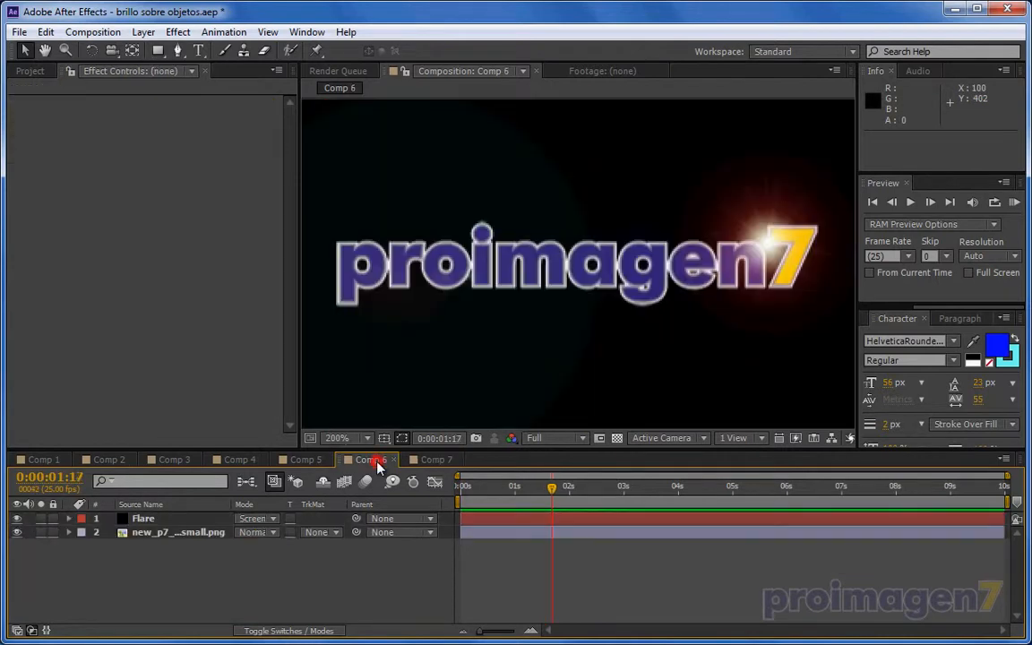
{"action": "left_click", "coordinate": [305, 459]}
{"action": "left_click", "coordinate": [43, 460]}
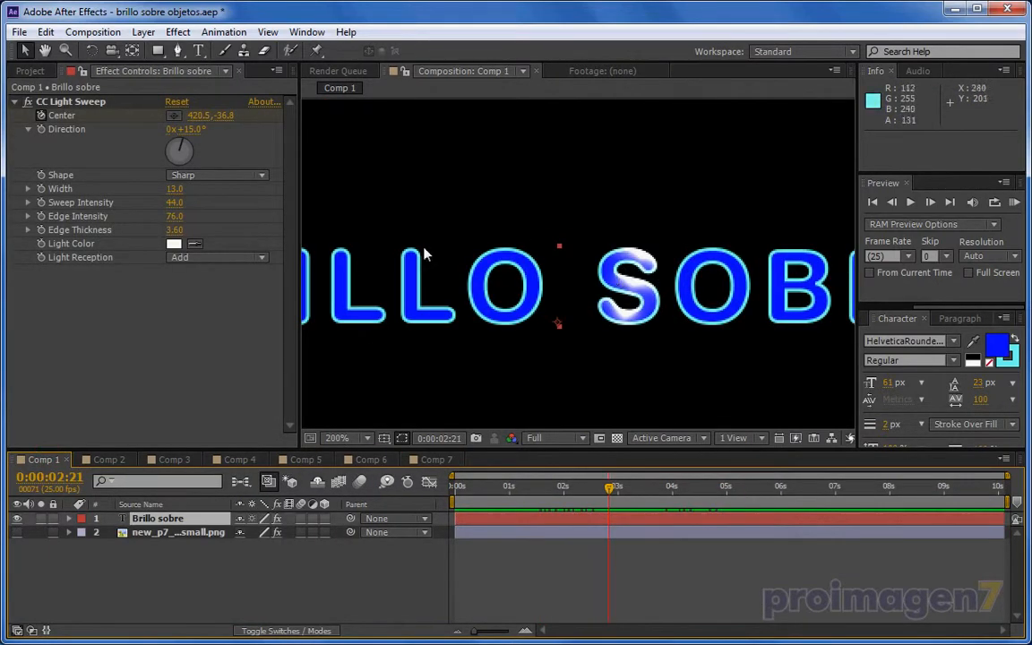
{"action": "left_click_drag", "start_coordinate": [609, 488], "coordinate": [595, 509]}
{"action": "left_click", "coordinate": [109, 460]}
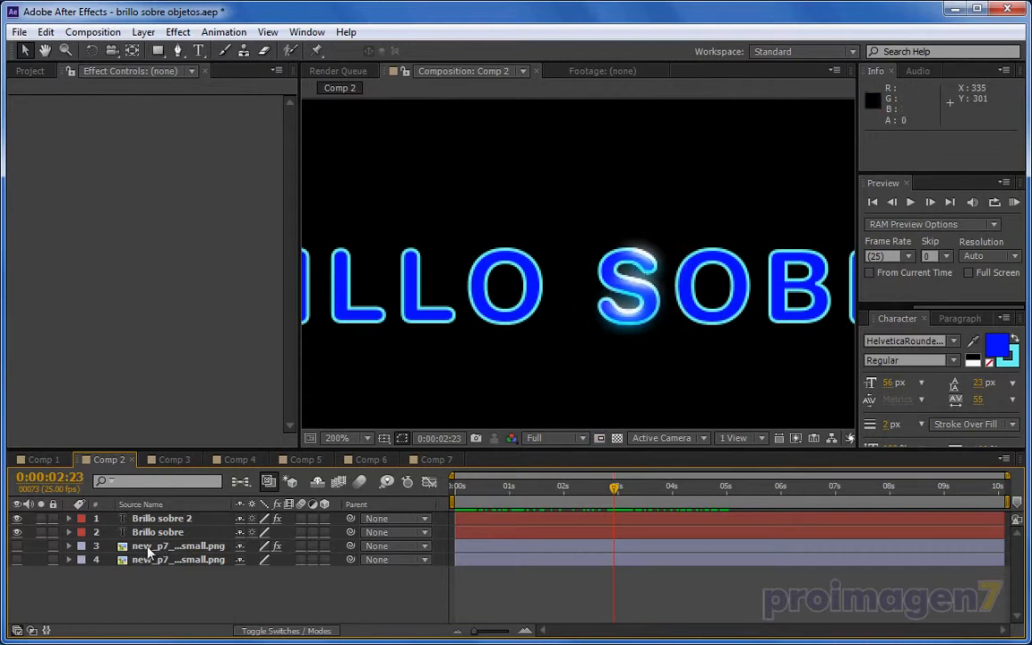
Preview the flare with particles over the logo in Comp 3 and compare it with the flare in Comp 7.
{"action": "left_click", "coordinate": [172, 459]}
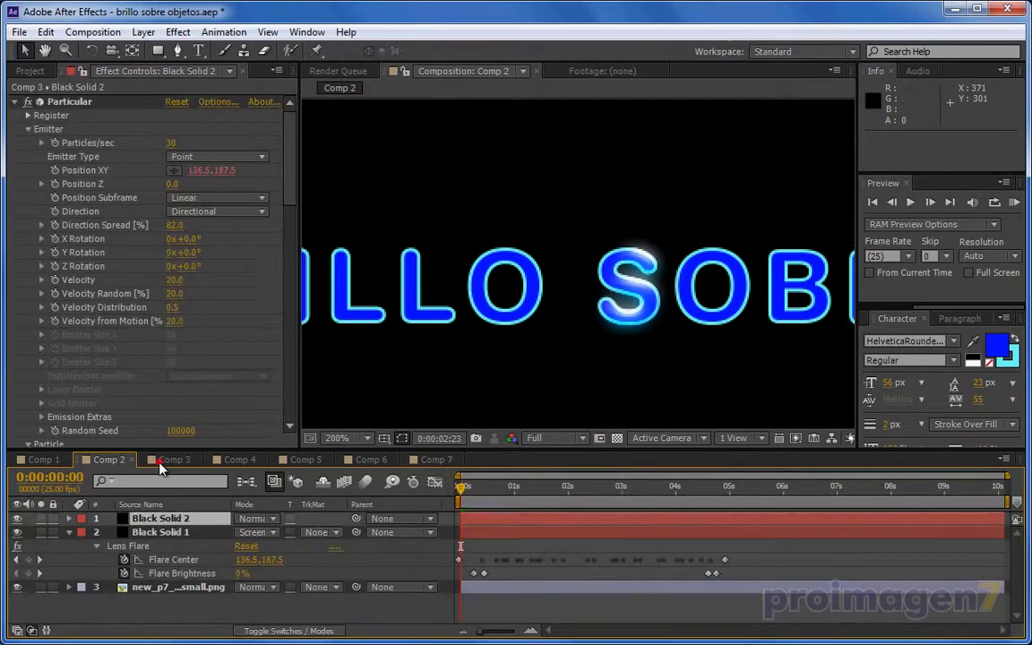
{"action": "left_click_drag", "start_coordinate": [551, 493], "coordinate": [627, 495]}
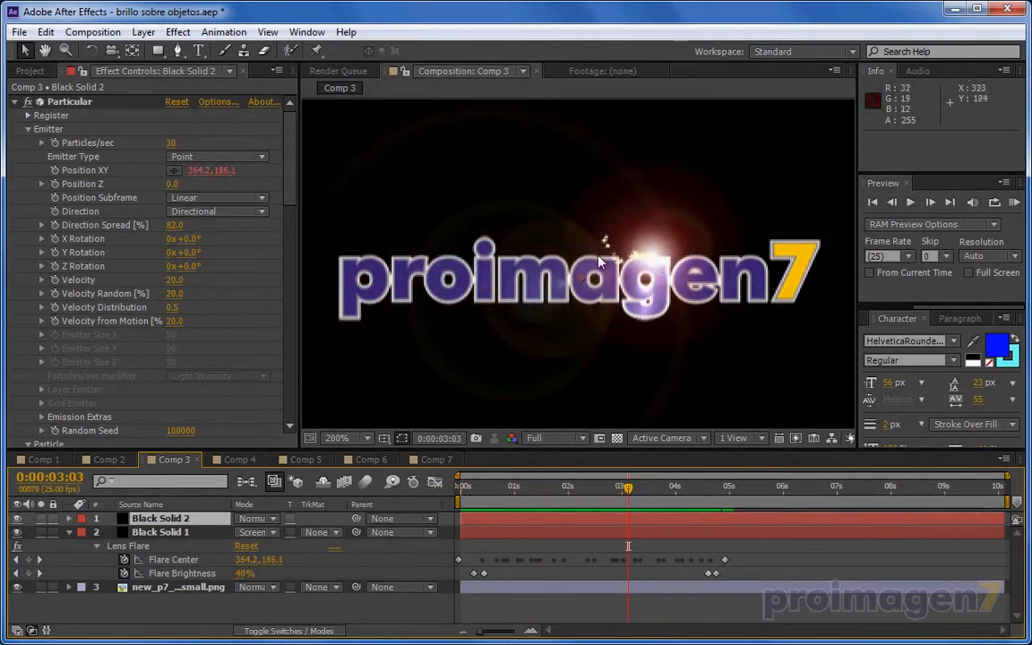
{"action": "left_click_drag", "start_coordinate": [630, 498], "coordinate": [624, 496]}
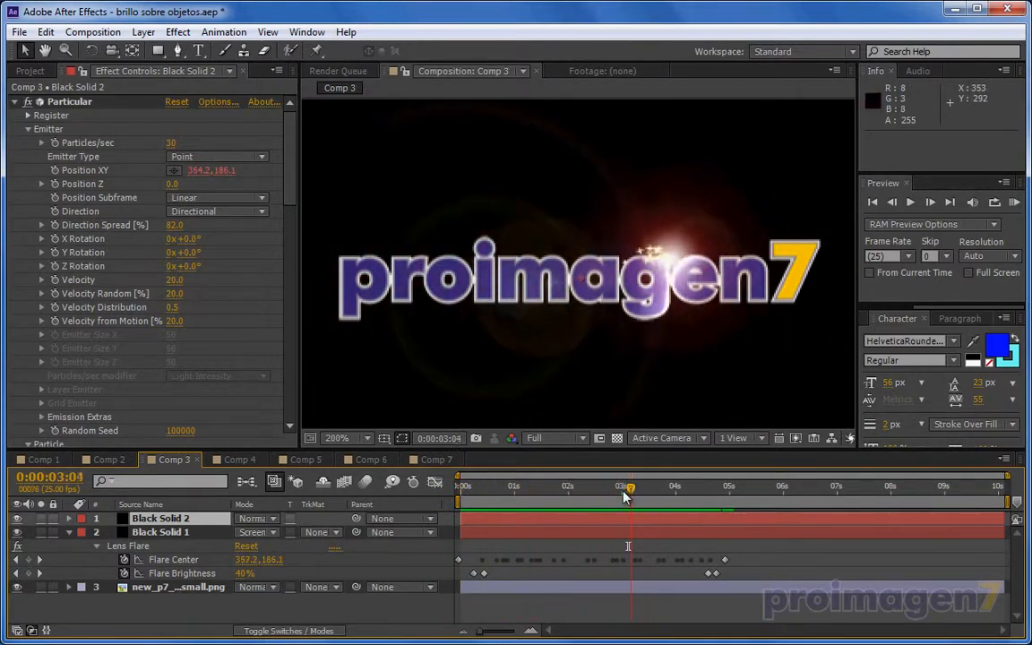
{"action": "left_click", "coordinate": [432, 460]}
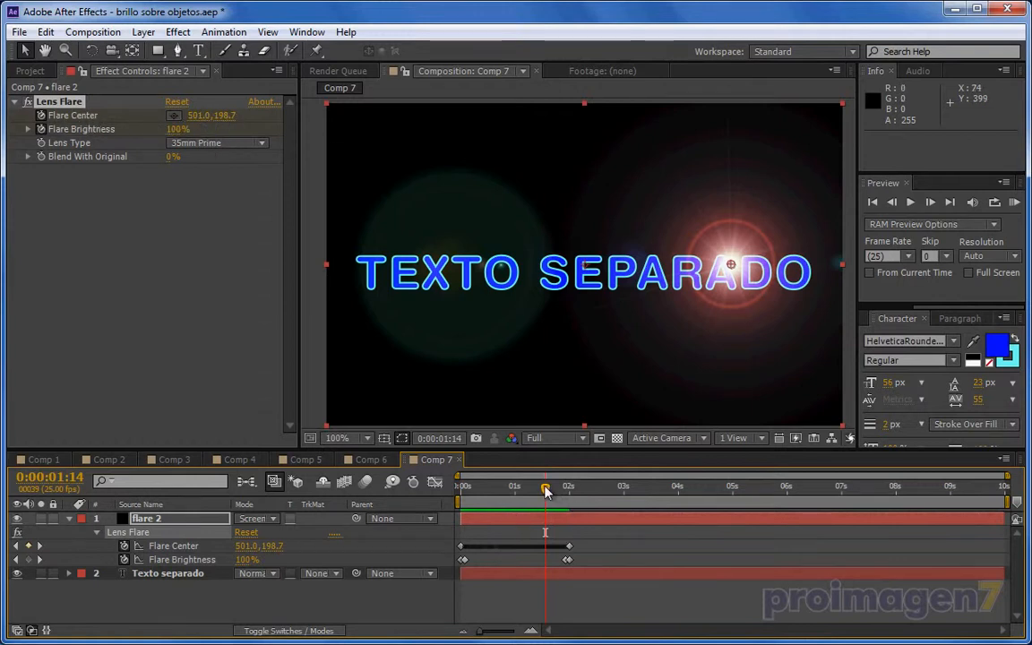
{"action": "mouse_move", "coordinate": [545, 488]}
{"action": "left_mouse_down"}
{"action": "mouse_move", "coordinate": [516, 488]}
{"action": "mouse_move", "coordinate": [541, 492]}
{"action": "left_mouse_up"}
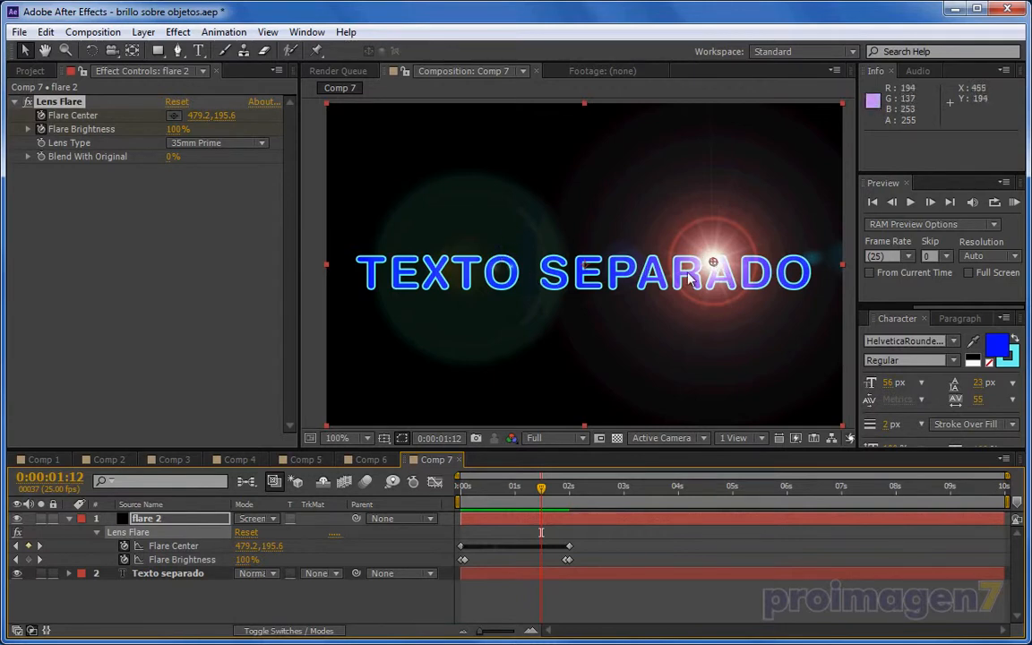
Examine how Particular's emitter Position XY in Comp 3 follows the Lens Flare's Flare Center across the timeline.
{"action": "left_click", "coordinate": [198, 460]}
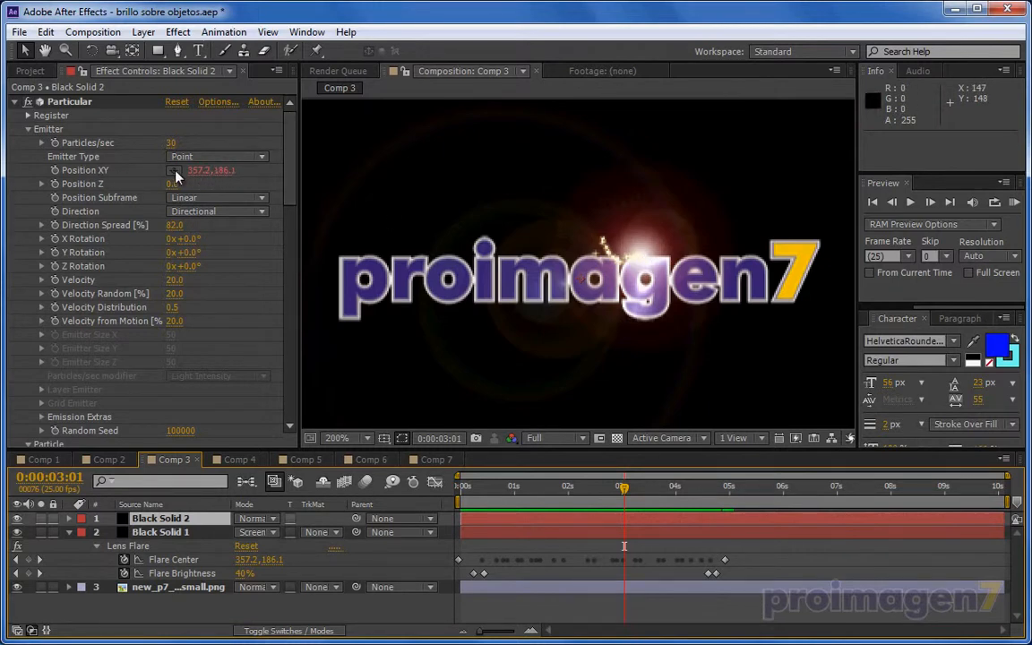
{"action": "left_click", "coordinate": [99, 170]}
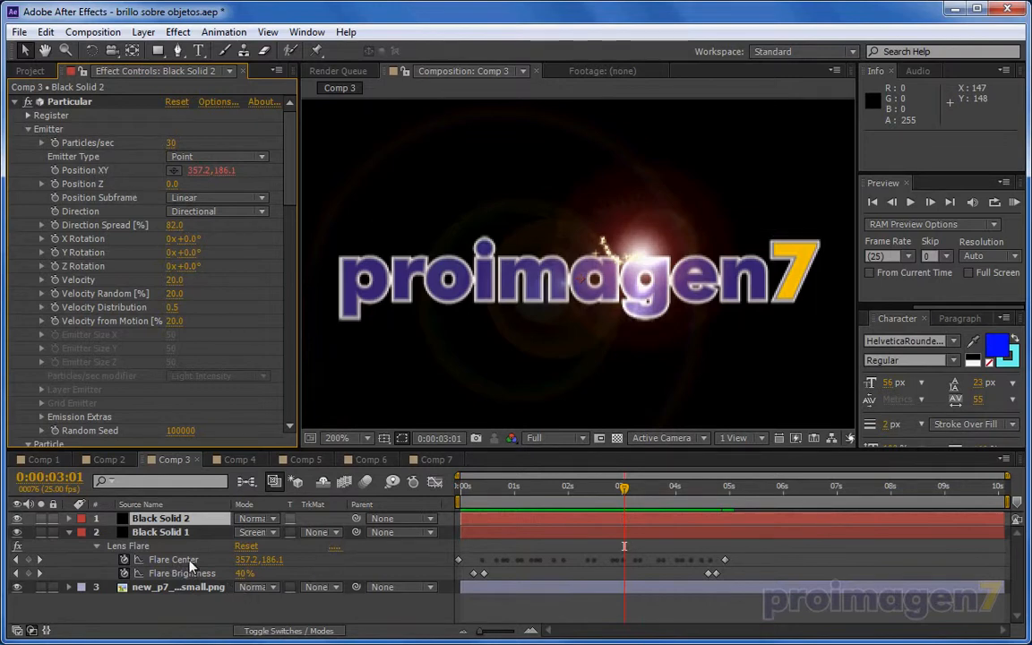
{"action": "mouse_move", "coordinate": [521, 560]}
{"action": "left_click_drag", "start_coordinate": [627, 493], "coordinate": [674, 490]}
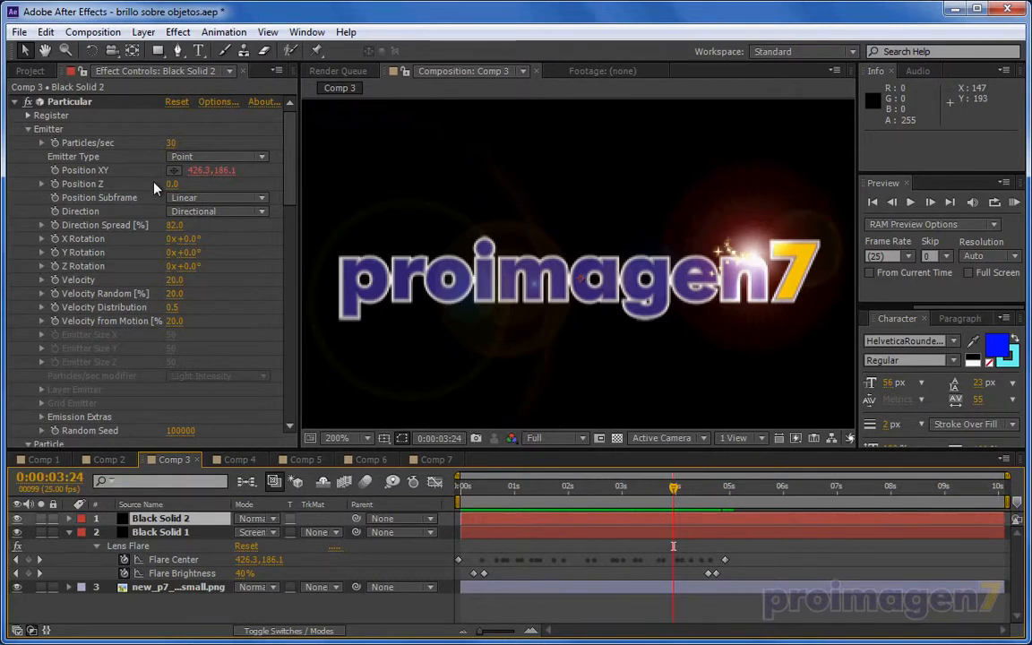
{"action": "left_click_drag", "start_coordinate": [580, 494], "coordinate": [610, 508]}
Review the finished shine effects in Comps 2, 1, 7, 6 and 5, scrubbing the flare text and the TEXTO BRILLANTE sweep.
{"action": "left_click", "coordinate": [109, 460]}
{"action": "left_click", "coordinate": [44, 460]}
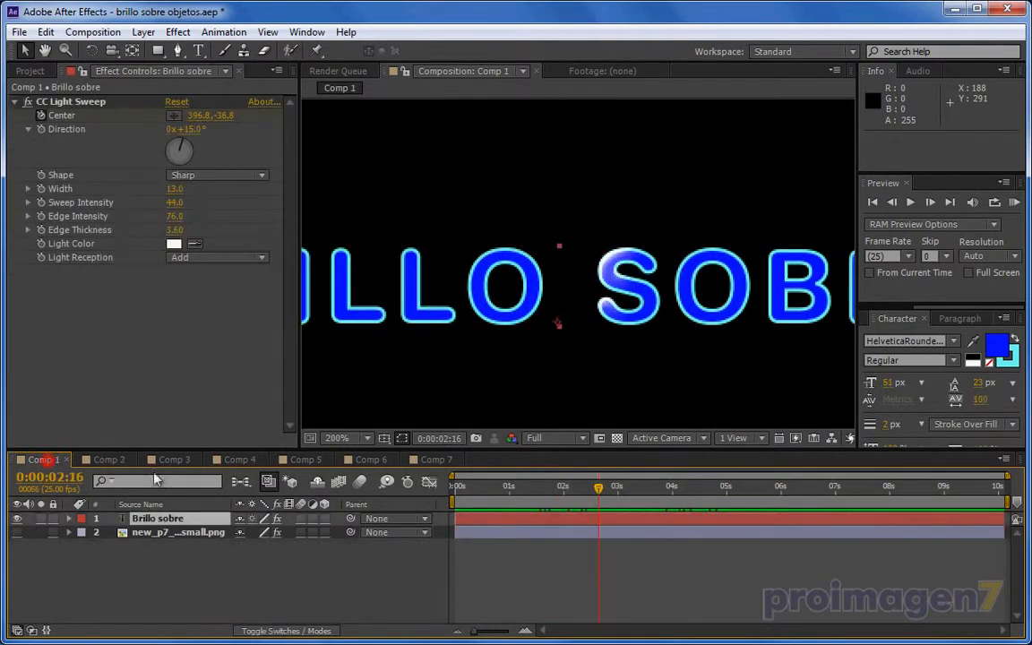
{"action": "left_click", "coordinate": [434, 459]}
{"action": "mouse_move", "coordinate": [530, 486]}
{"action": "left_mouse_down"}
{"action": "mouse_move", "coordinate": [560, 488]}
{"action": "mouse_move", "coordinate": [467, 497]}
{"action": "mouse_move", "coordinate": [532, 497]}
{"action": "left_mouse_up"}
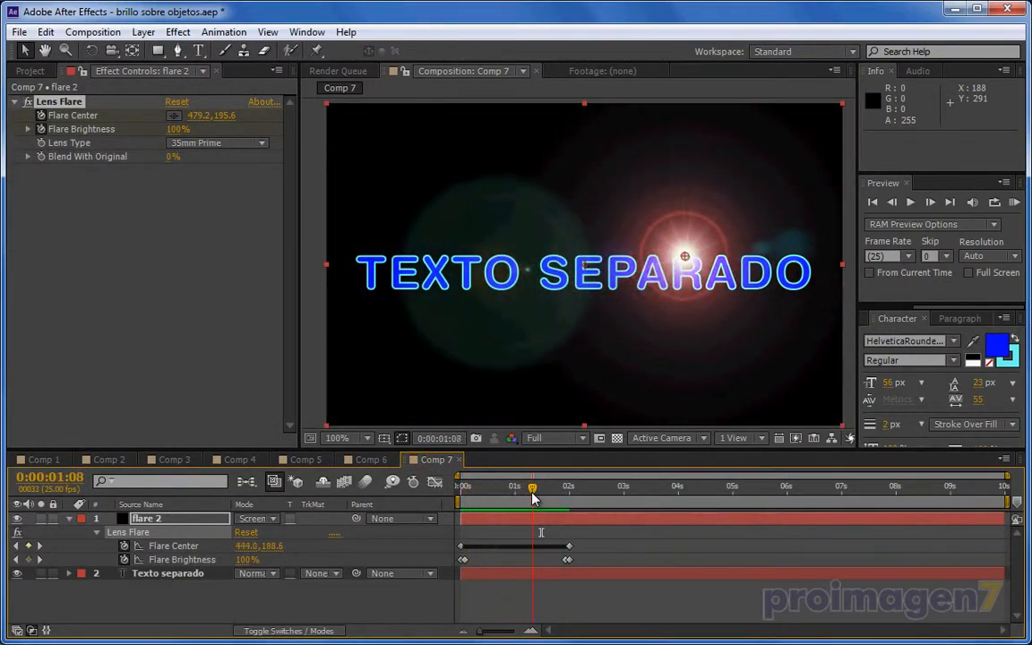
{"action": "left_click", "coordinate": [369, 463]}
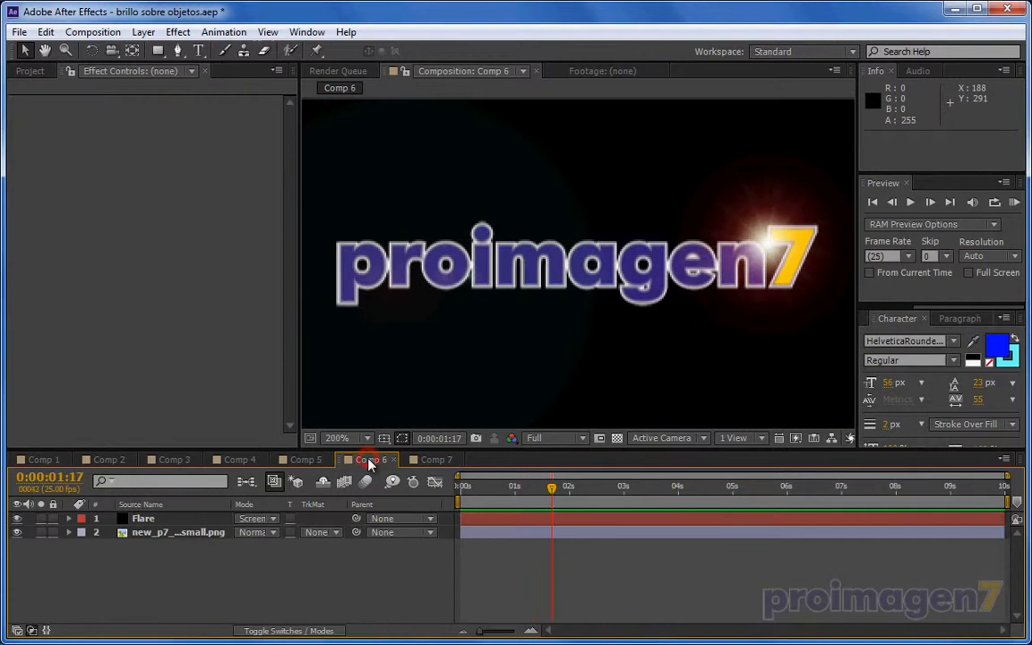
{"action": "left_click", "coordinate": [309, 460]}
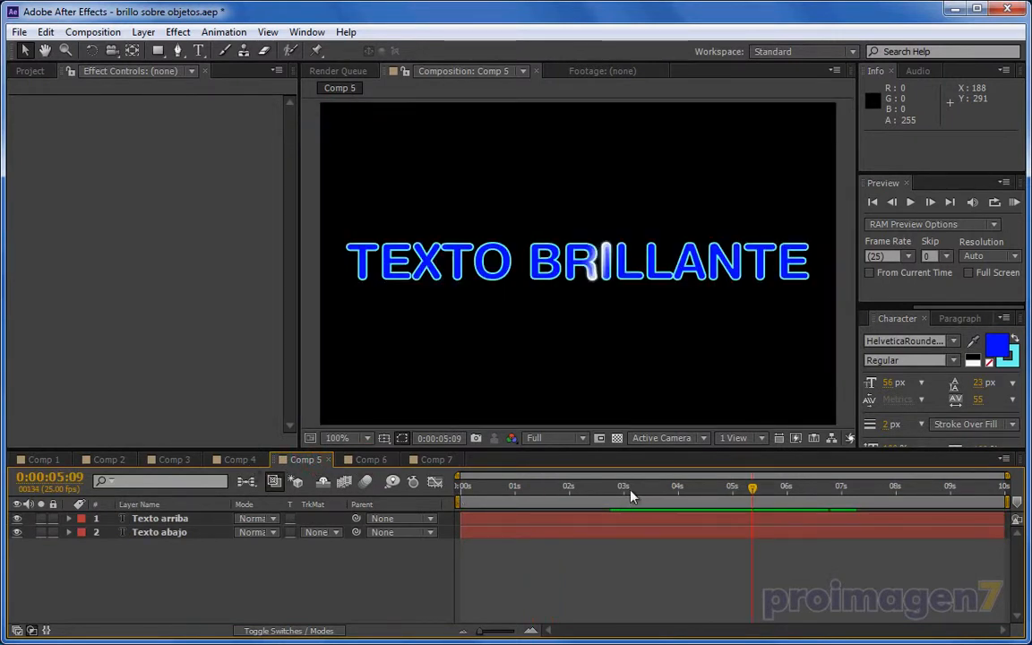
{"action": "left_click_drag", "start_coordinate": [630, 496], "coordinate": [695, 489]}
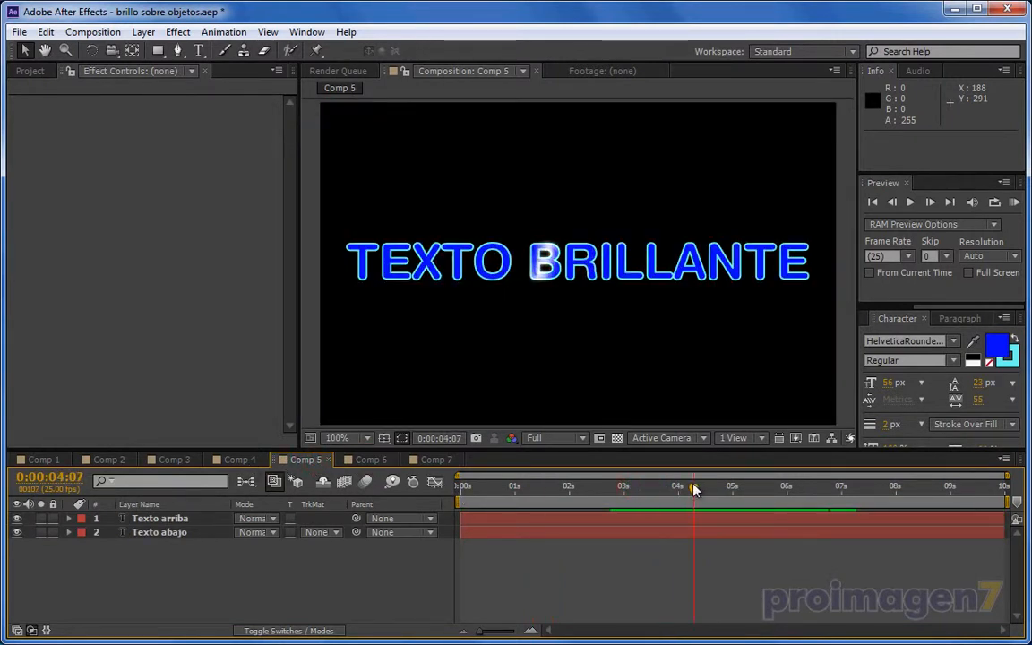